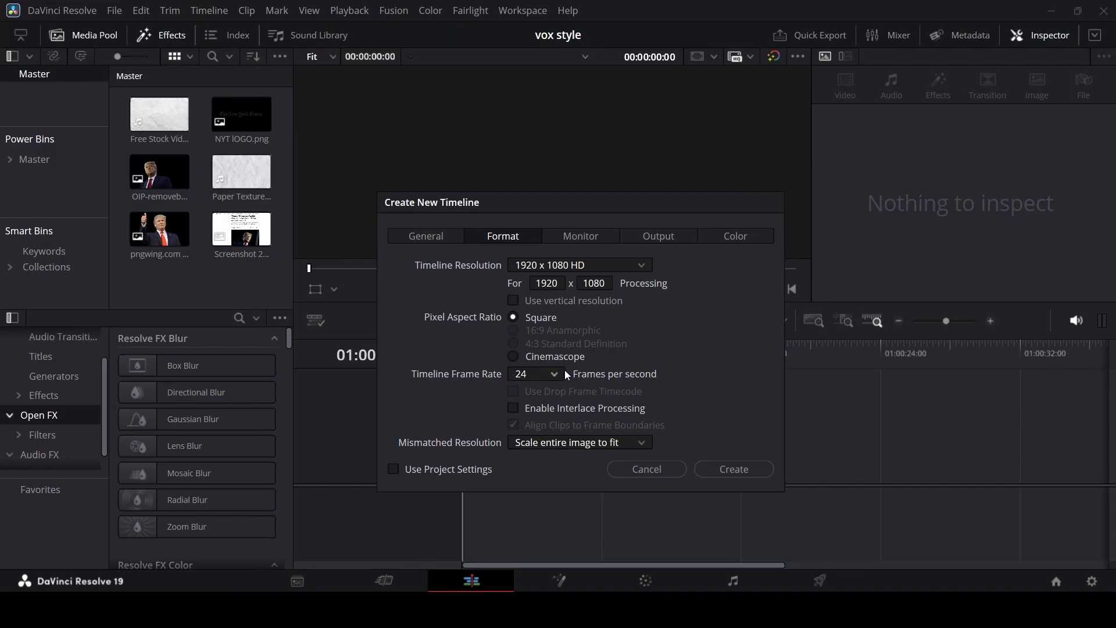
Choose a different timeline frame rate and create the new 1920 x 1080 HD timeline
left_click(556, 374)
left_click(543, 493)
left_click(731, 472)
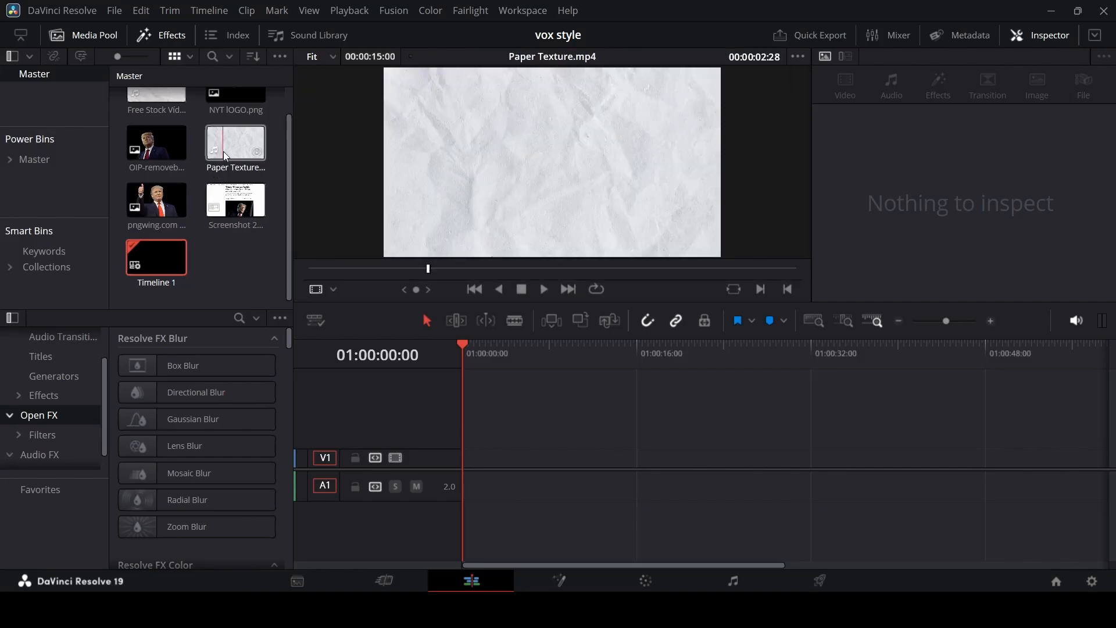
Place Paper Texture.mp4 at the start of video track 1 and a Solid Color generator above it on track 2
left_click_drag(231, 150, 456, 455)
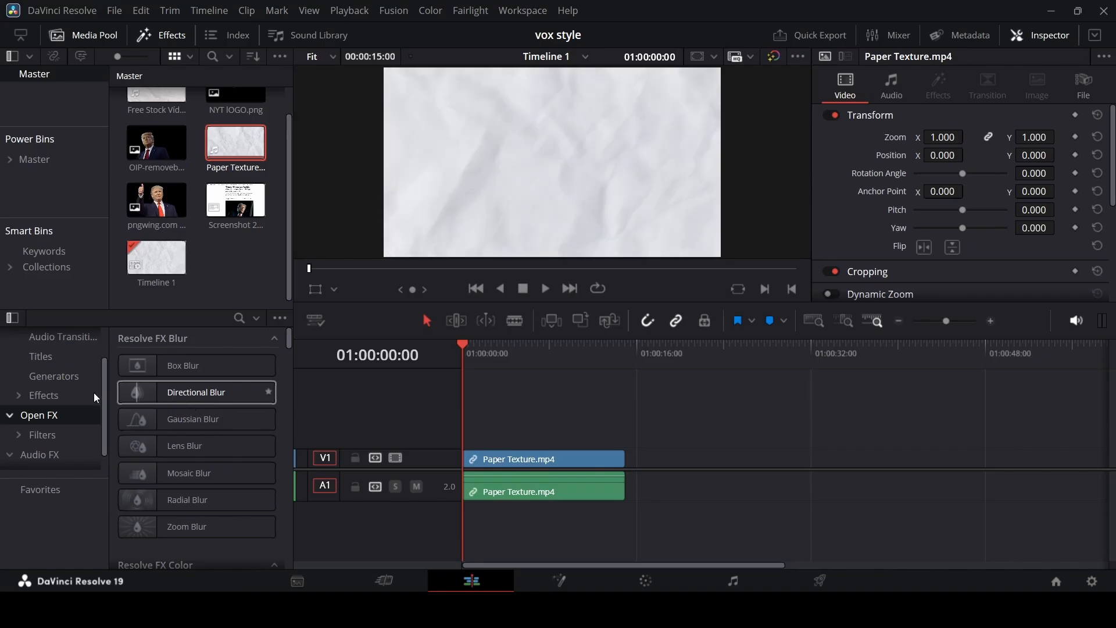
left_click(70, 377)
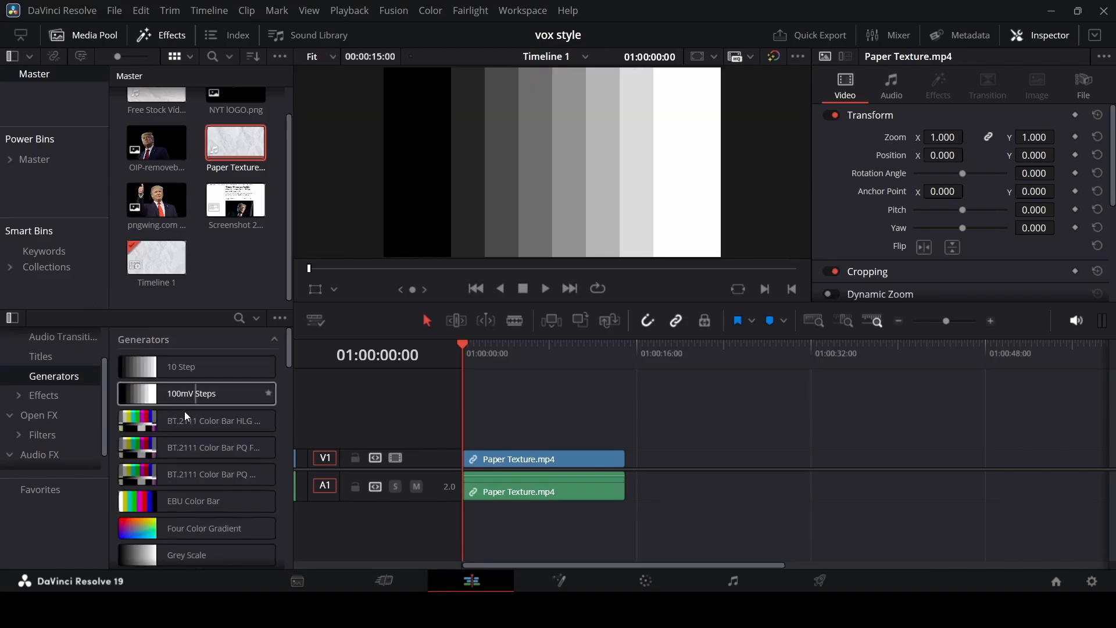
scroll(220, 468, "down", 3)
scroll(217, 468, "down", 1)
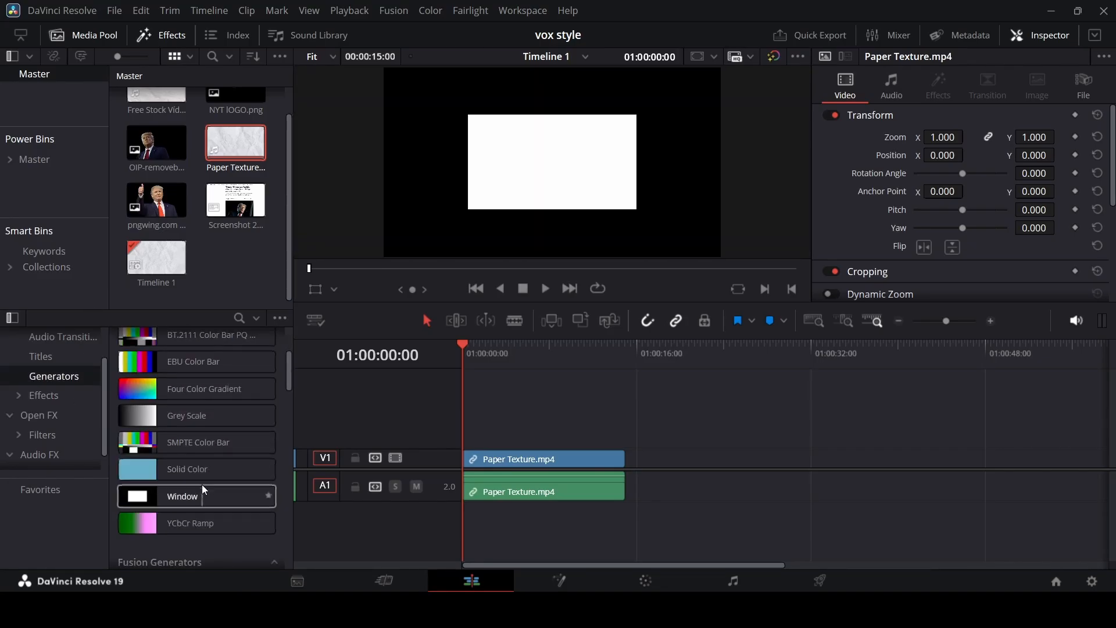
left_click_drag(198, 469, 462, 435)
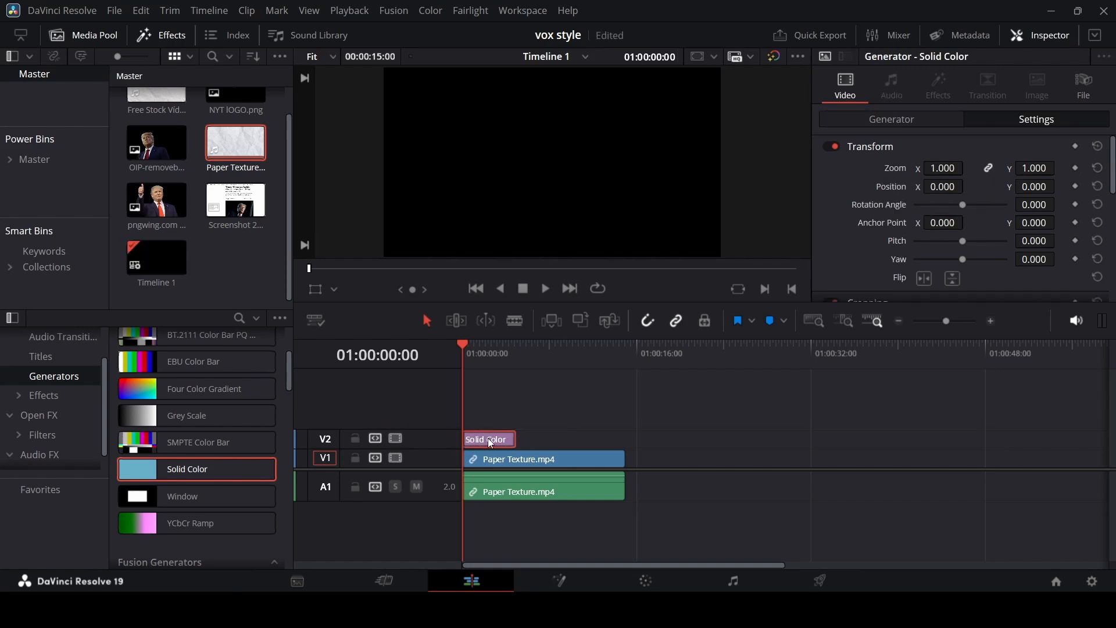
Change the Solid Color generator's color to the muted brown #786d4b
left_click(489, 441)
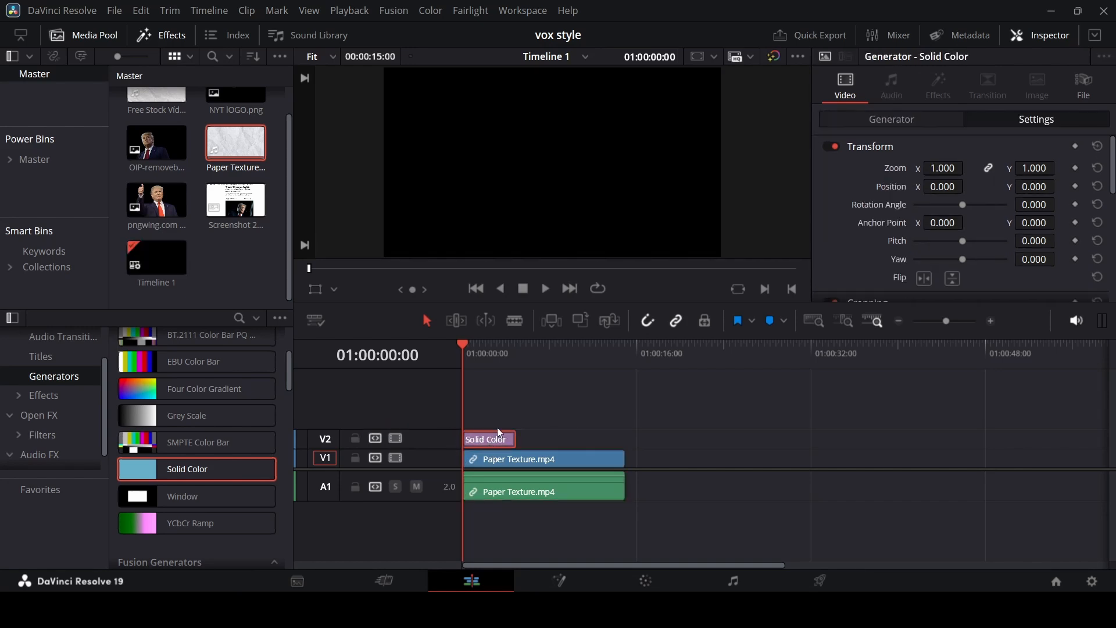
left_click(912, 123)
left_click(923, 171)
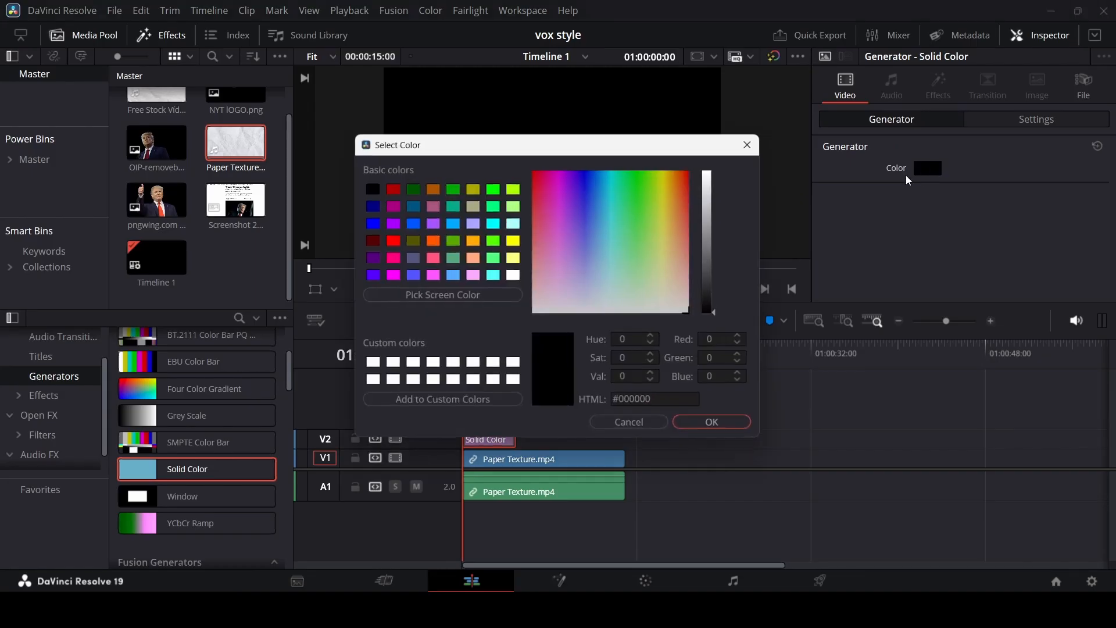
left_click(671, 260)
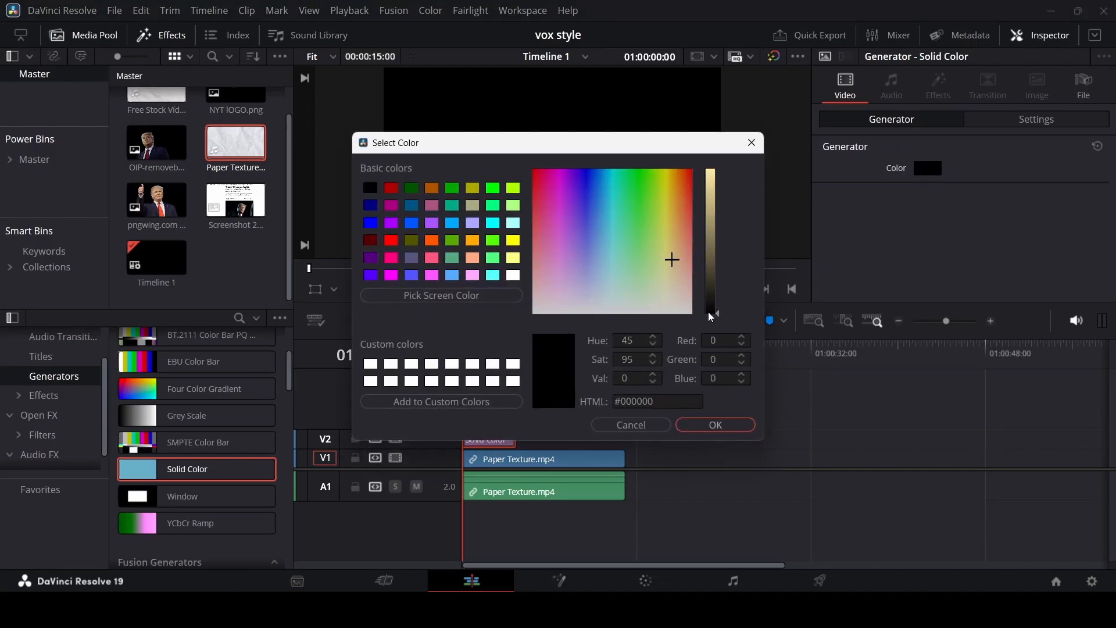
left_click(716, 246)
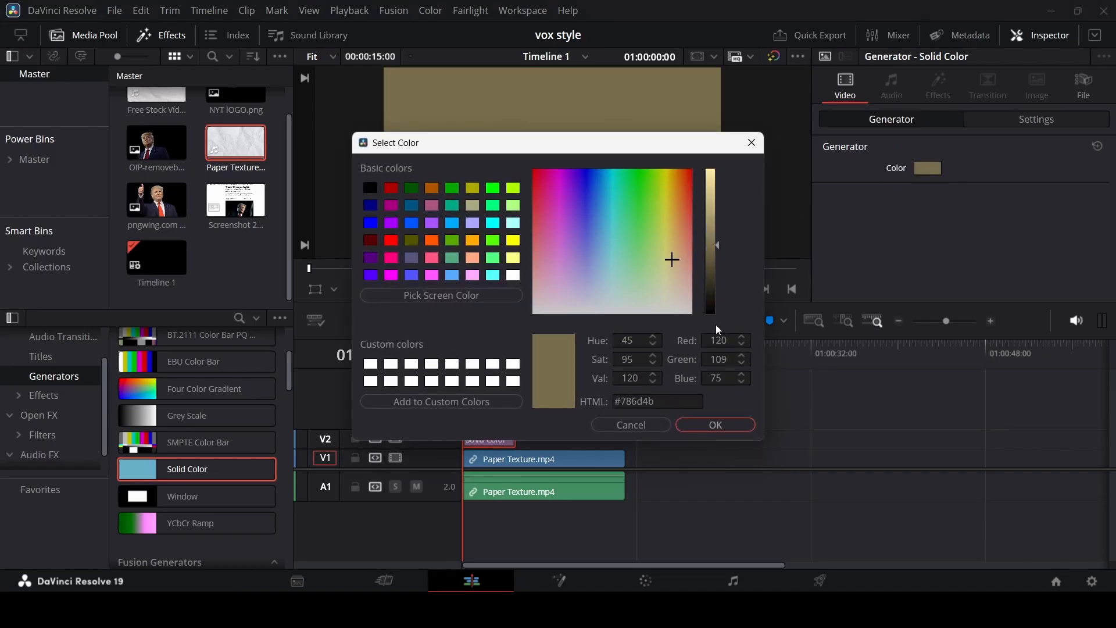
left_click(715, 425)
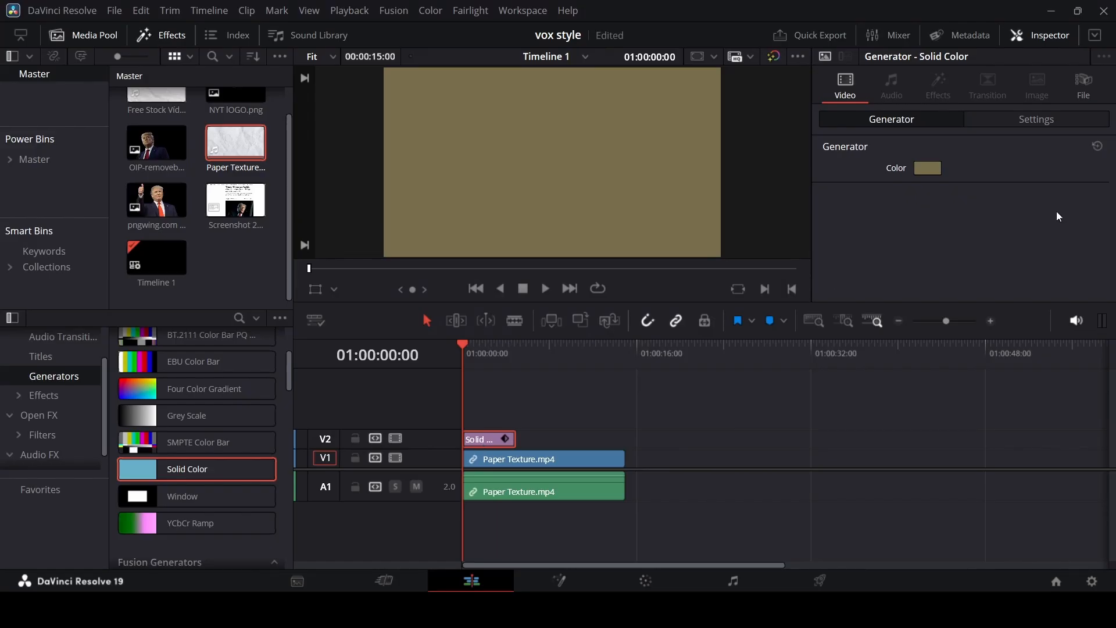
Lower the Solid Color clip's opacity to about 45 so the paper texture shows through
left_click(1037, 120)
scroll(958, 196, "down", 3)
scroll(953, 191, "down", 2)
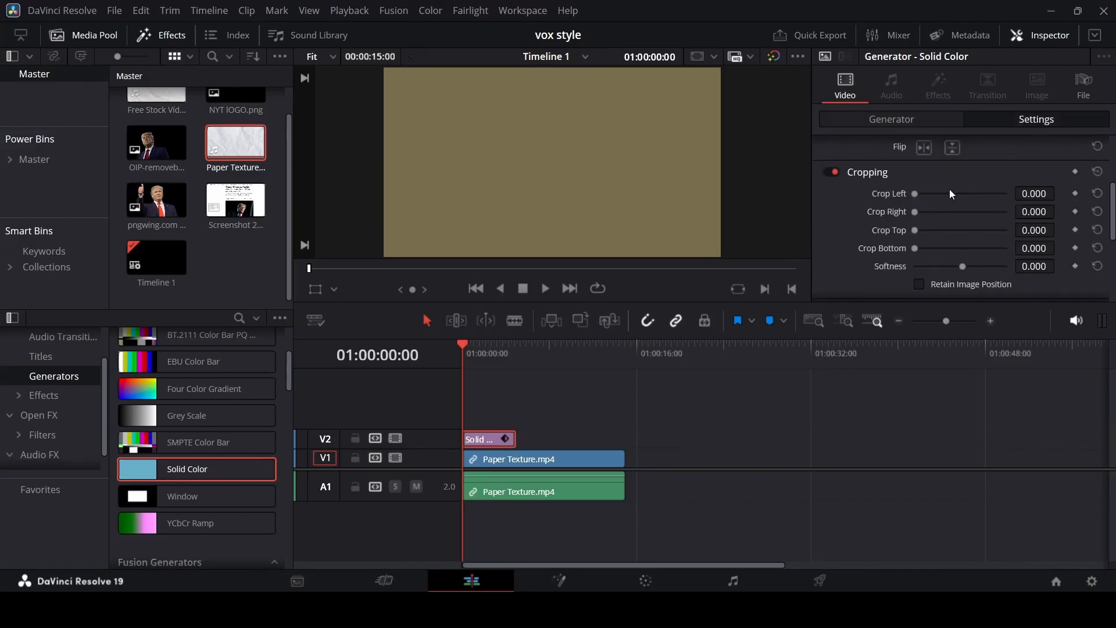
scroll(918, 186, "down", 4)
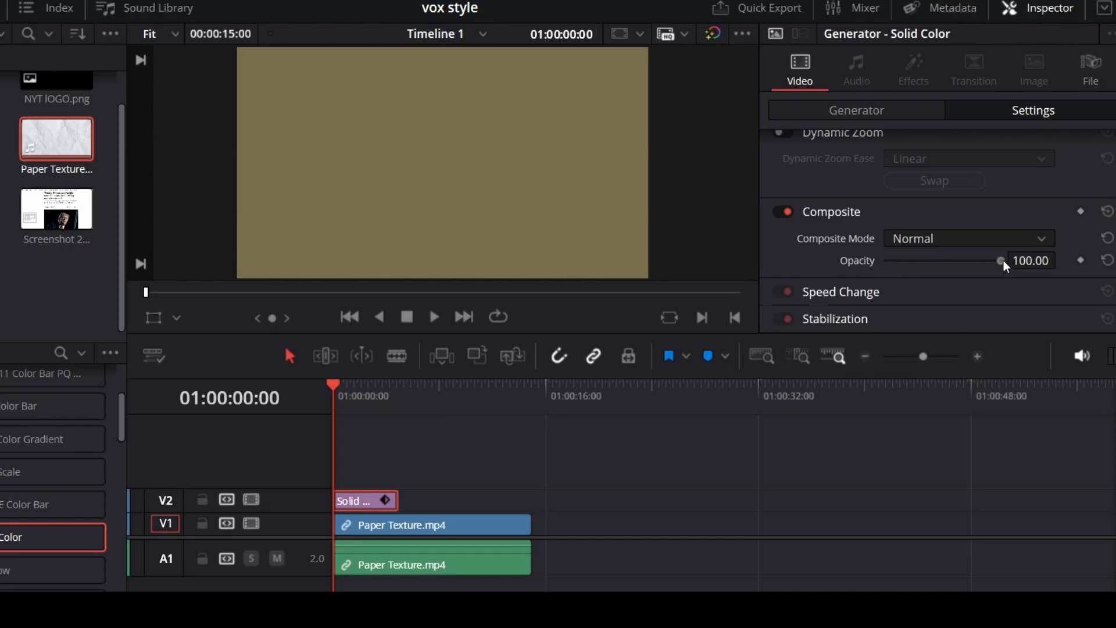
left_click_drag(1001, 261, 937, 264)
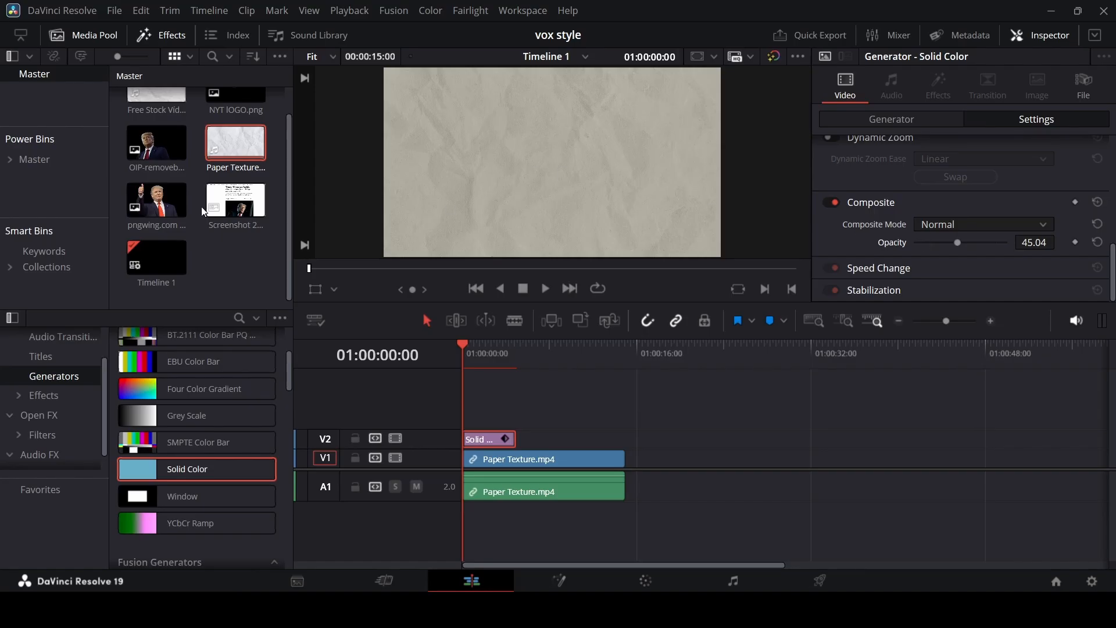
Place the article screenshot at the start of video track 3 and extend the Solid Color clip to match its length
left_click(203, 211)
left_click_drag(204, 211, 530, 401)
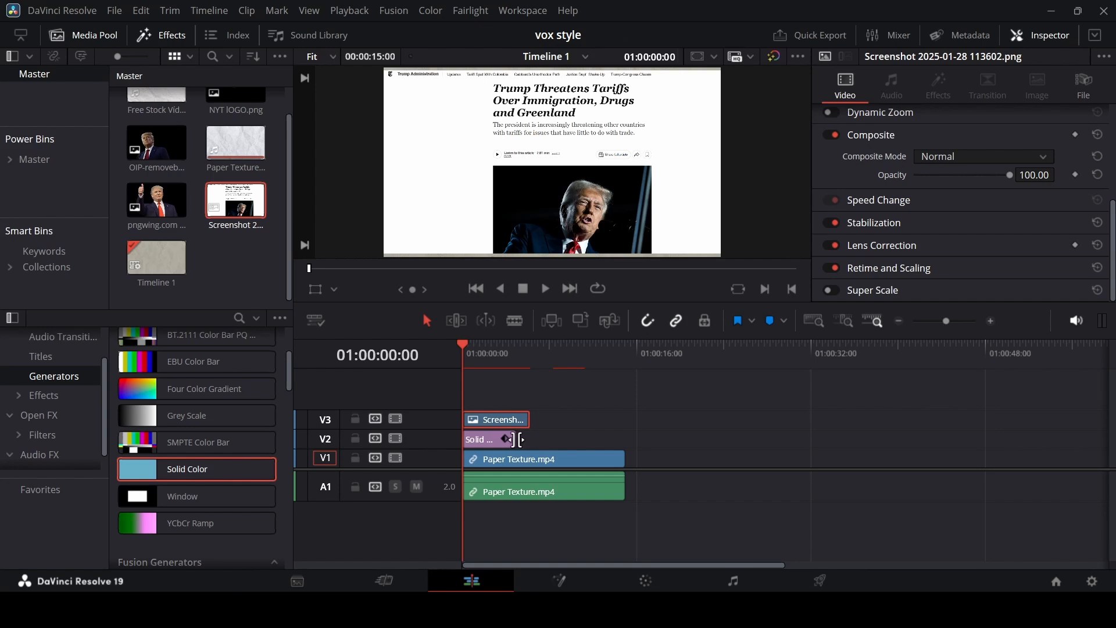
left_click_drag(514, 442, 533, 441)
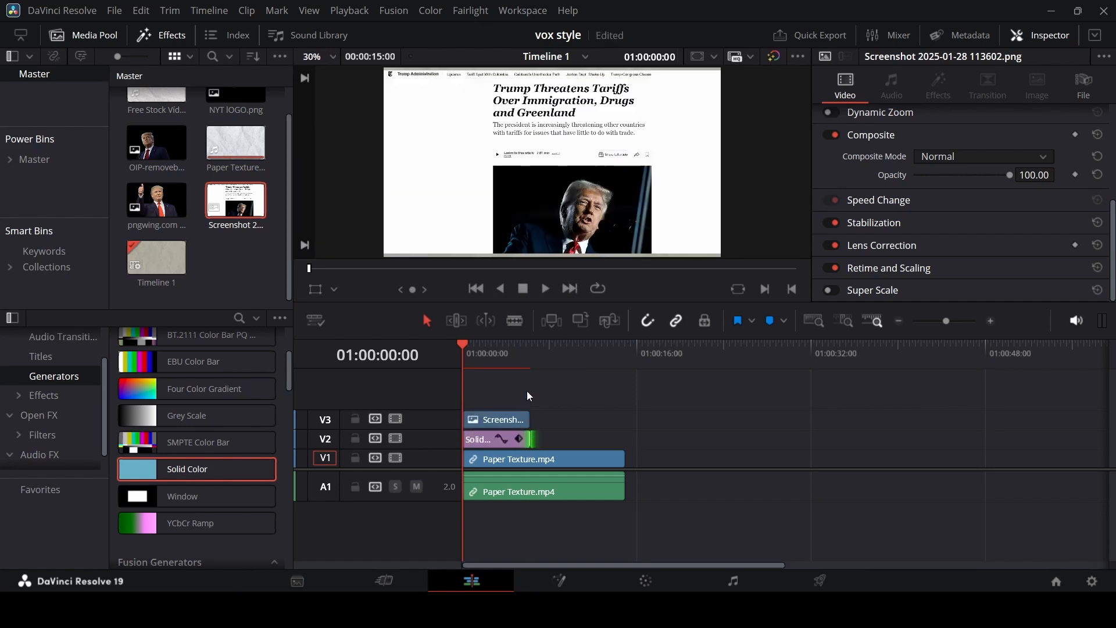
Split the Paper Texture clip at 01:00:06:07, where the upper clips end, and delete the remainder
left_click(529, 354)
key("ctrl+b")
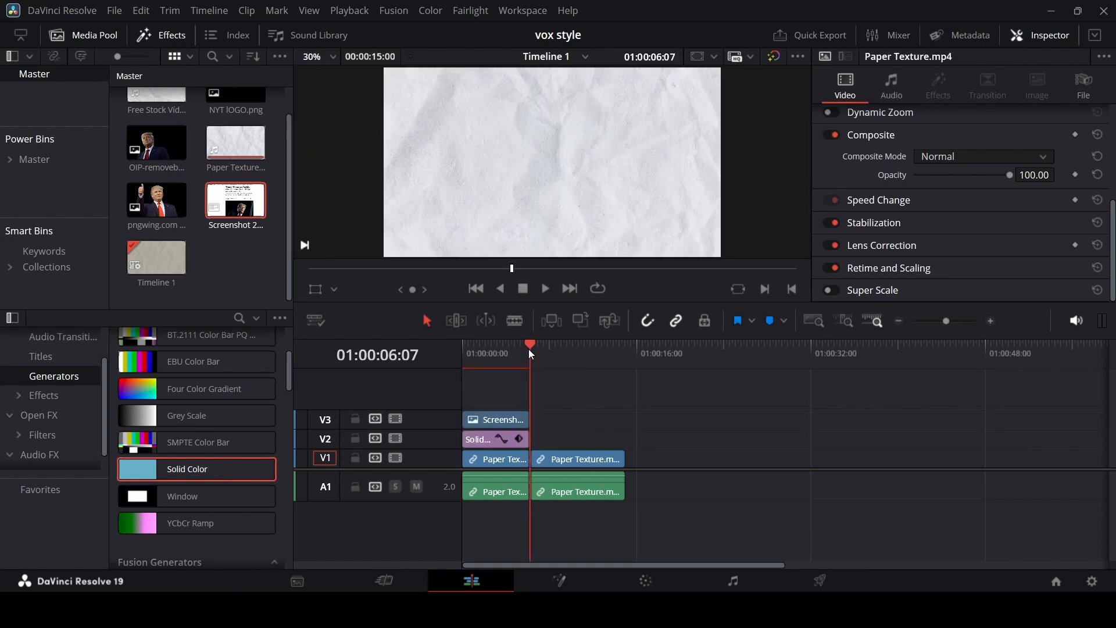
left_click(594, 466)
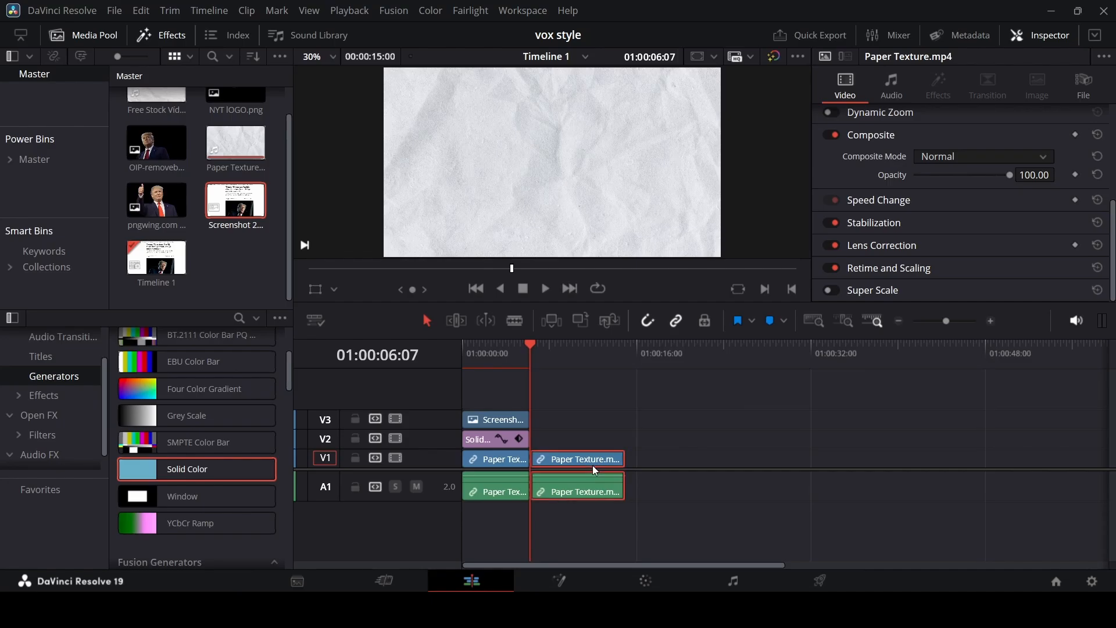
key("Delete")
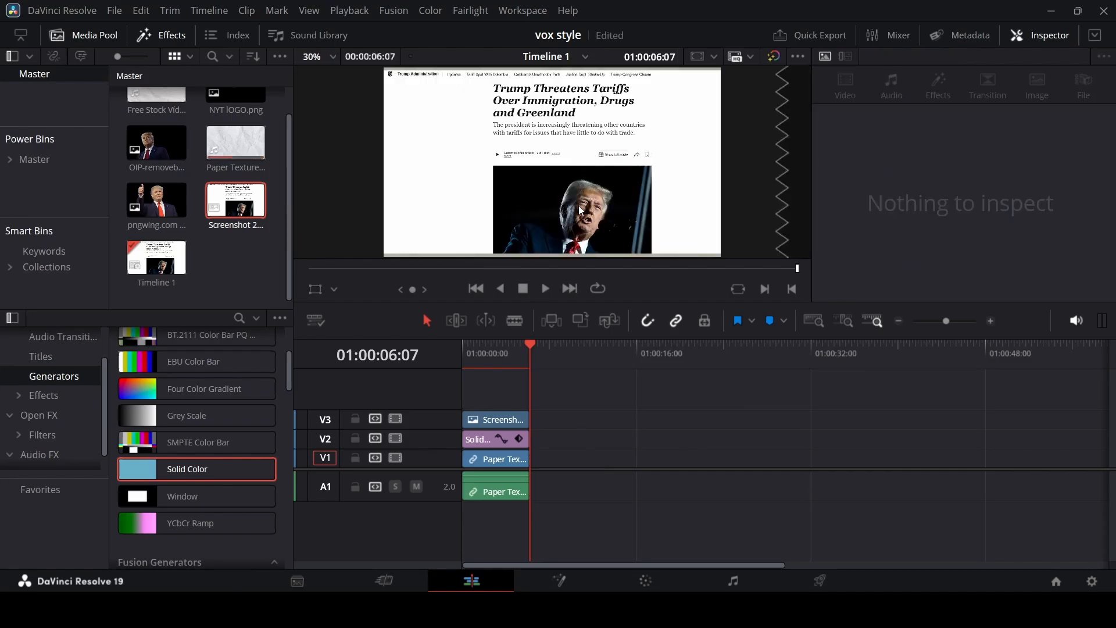
Crop the article screenshot to its headline and subheading with left 614, right 410, top 56 and bottom 648
left_click(499, 423)
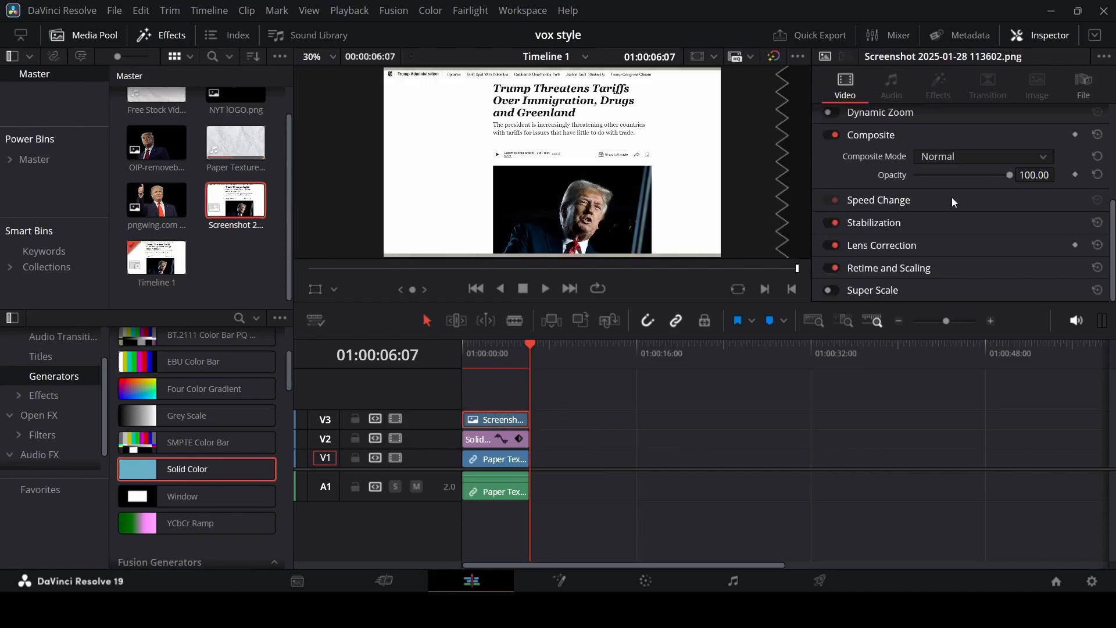
scroll(951, 197, "up", 5)
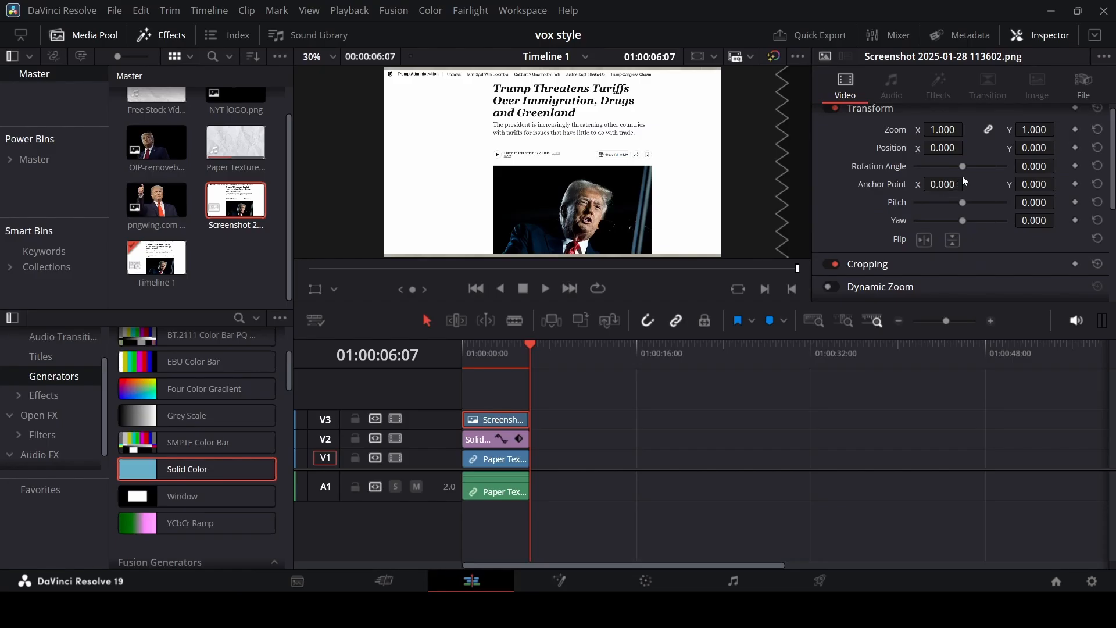
scroll(940, 211, "down", 2)
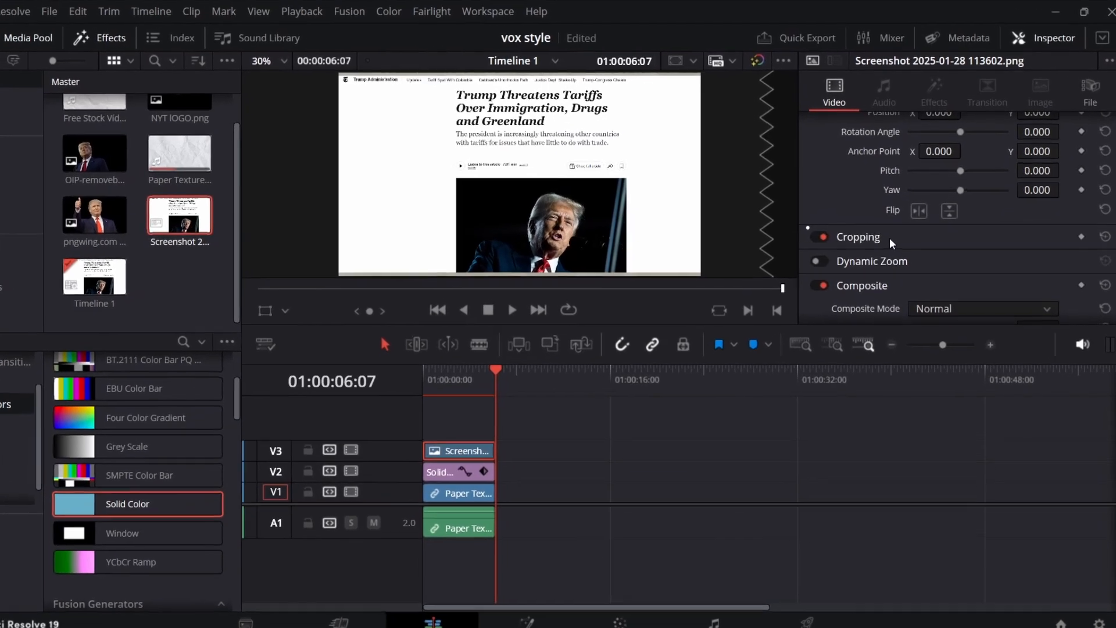
left_click(861, 226)
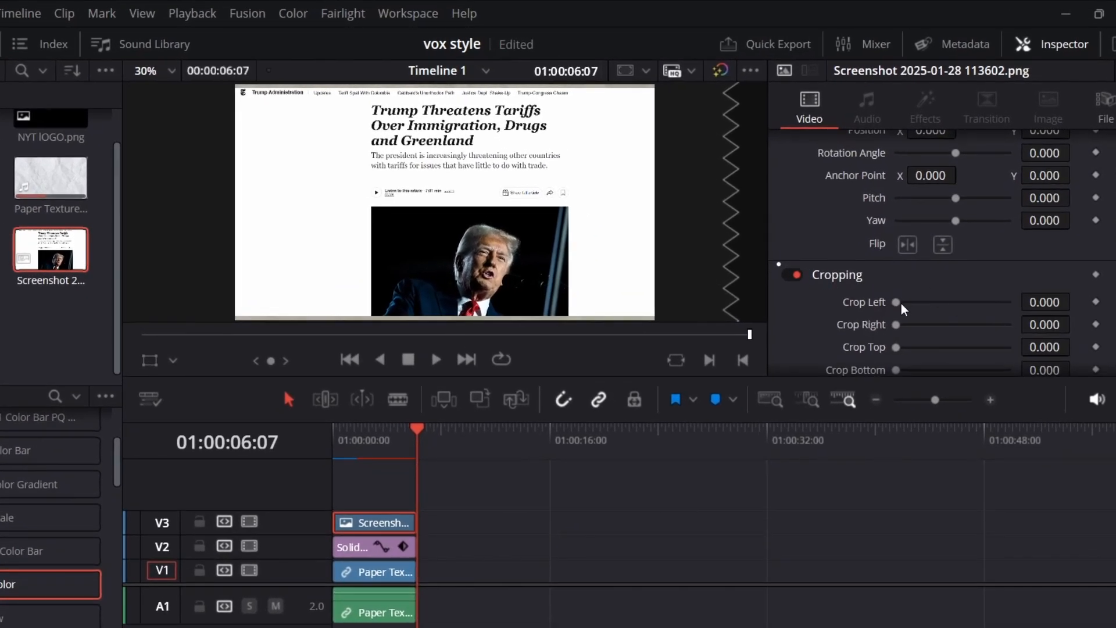
left_click_drag(1044, 301, 1091, 345)
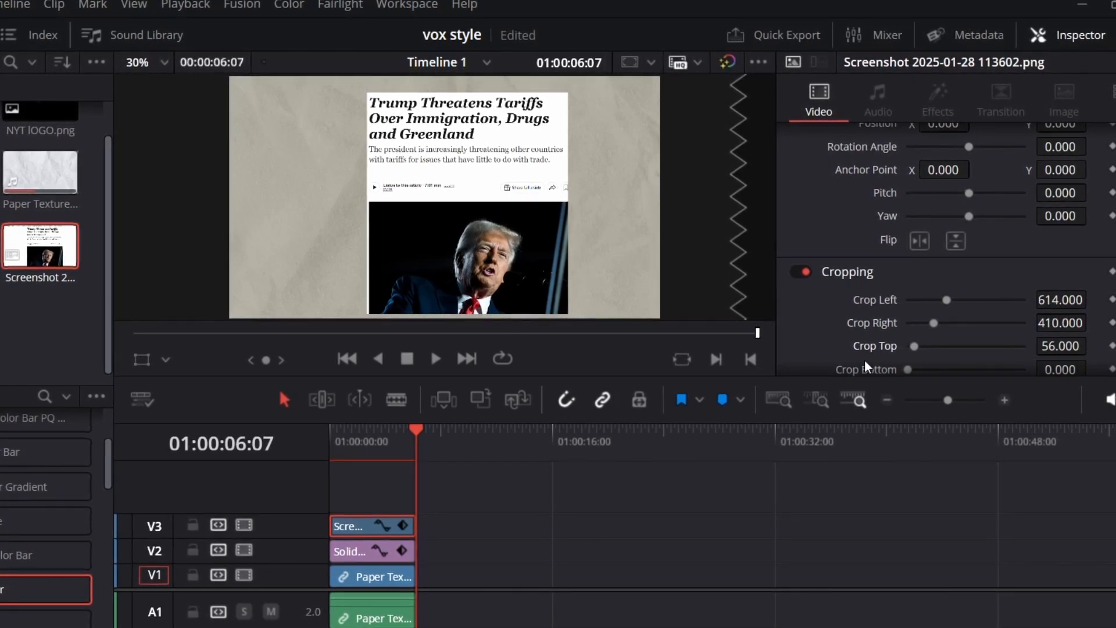
scroll(1076, 302, "down", 2)
left_click_drag(1088, 257, 1097, 257)
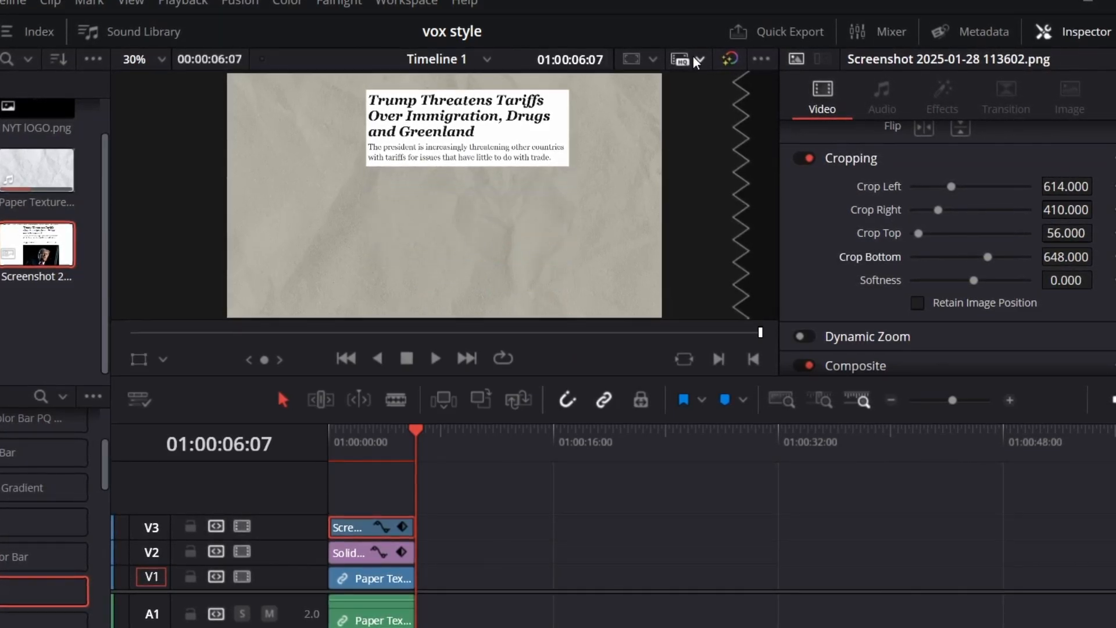
Move the cropped headline to position X -94, Y -66
scroll(859, 222, "up", 2)
scroll(918, 210, "up", 2)
scroll(999, 243, "down", 2)
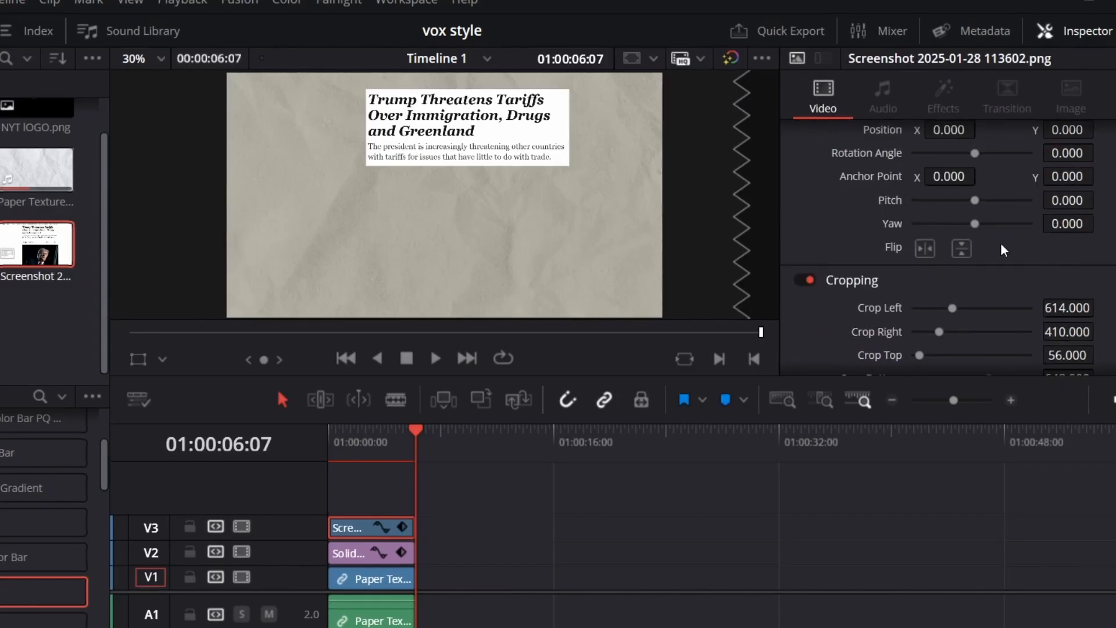
scroll(977, 203, "up", 2)
left_click_drag(962, 185, 947, 186)
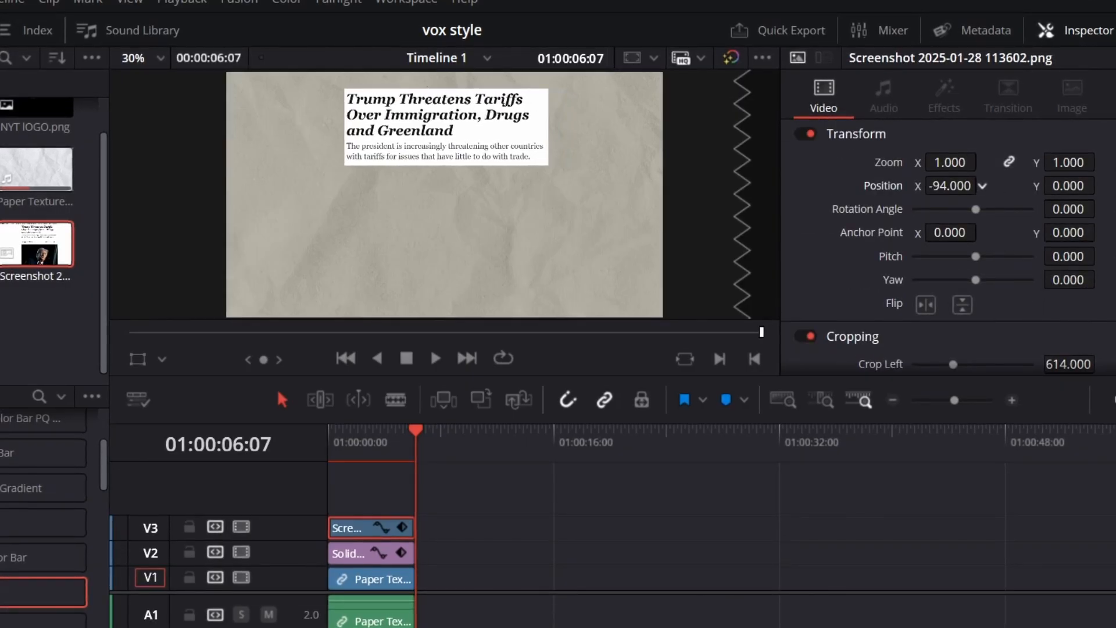
left_click_drag(1067, 185, 1050, 180)
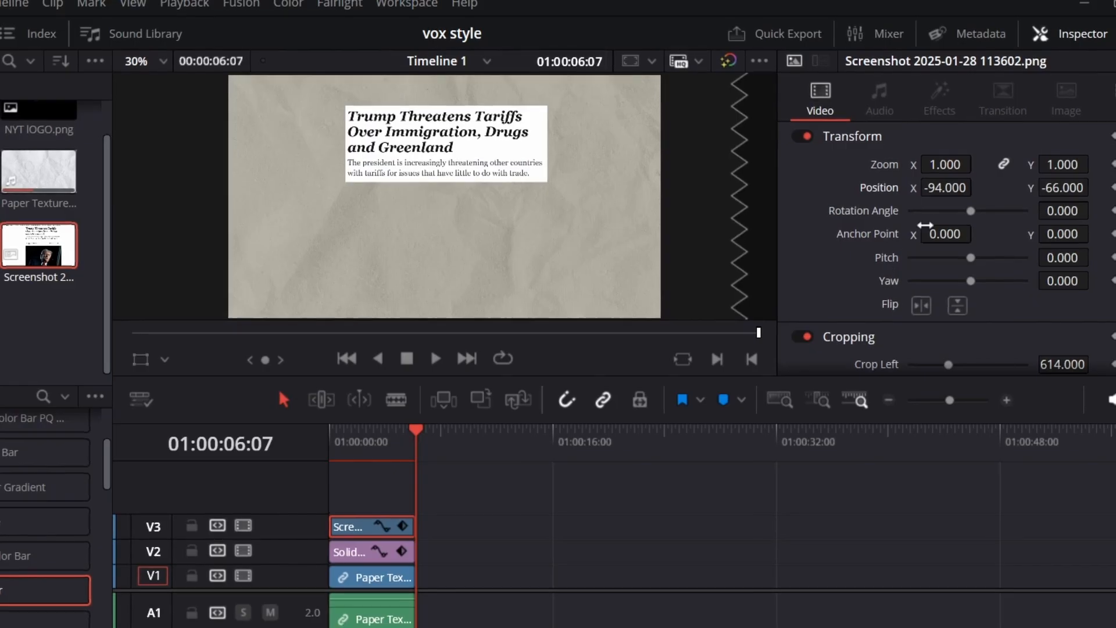
Set the headline's top crop to 62 and its position to X -109, Y -58
scroll(925, 232, "down", 3)
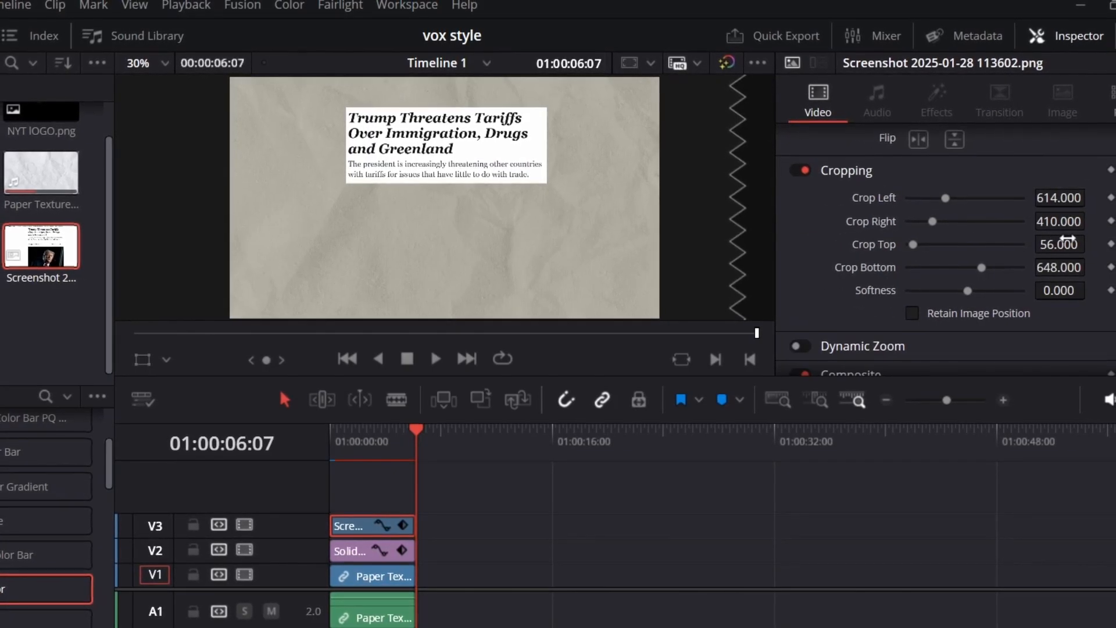
left_click_drag(1062, 246, 1089, 245)
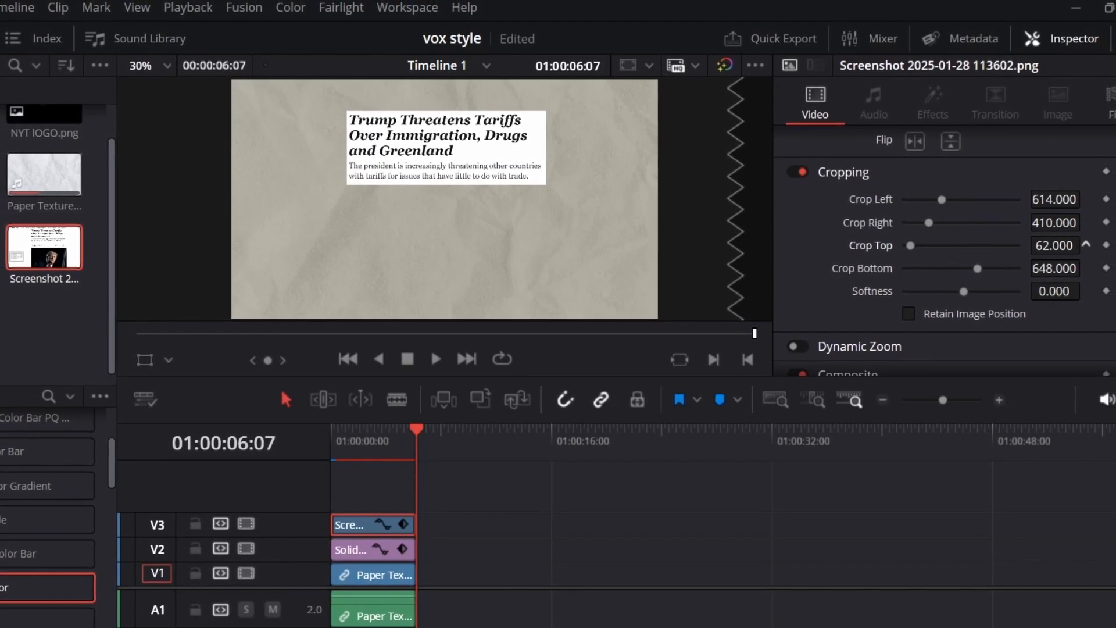
scroll(912, 242, "up", 2)
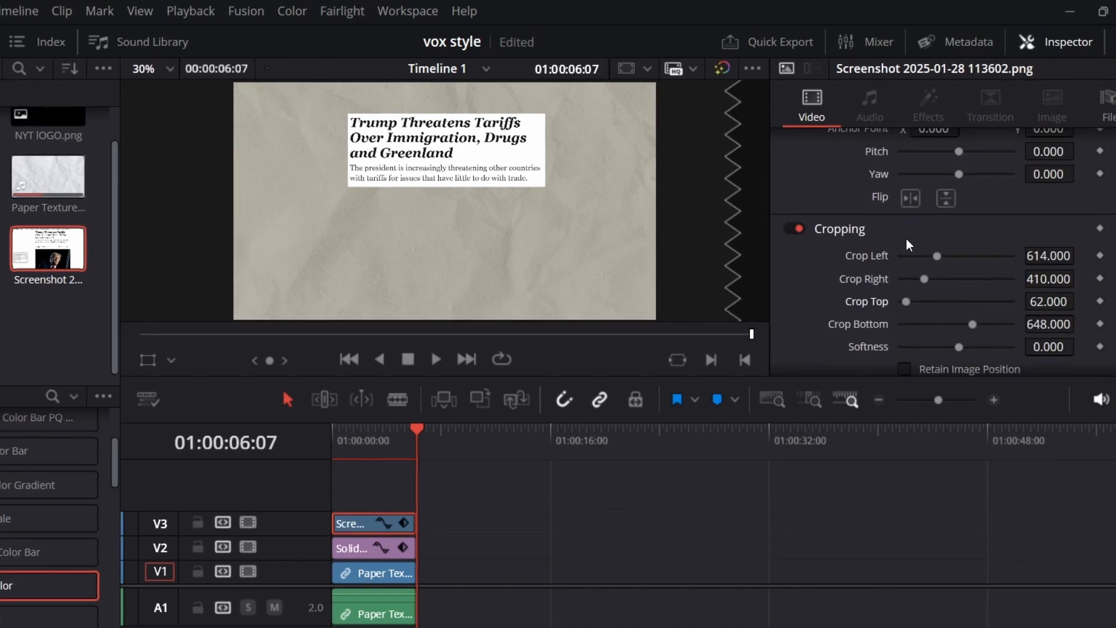
scroll(946, 232, "up", 2)
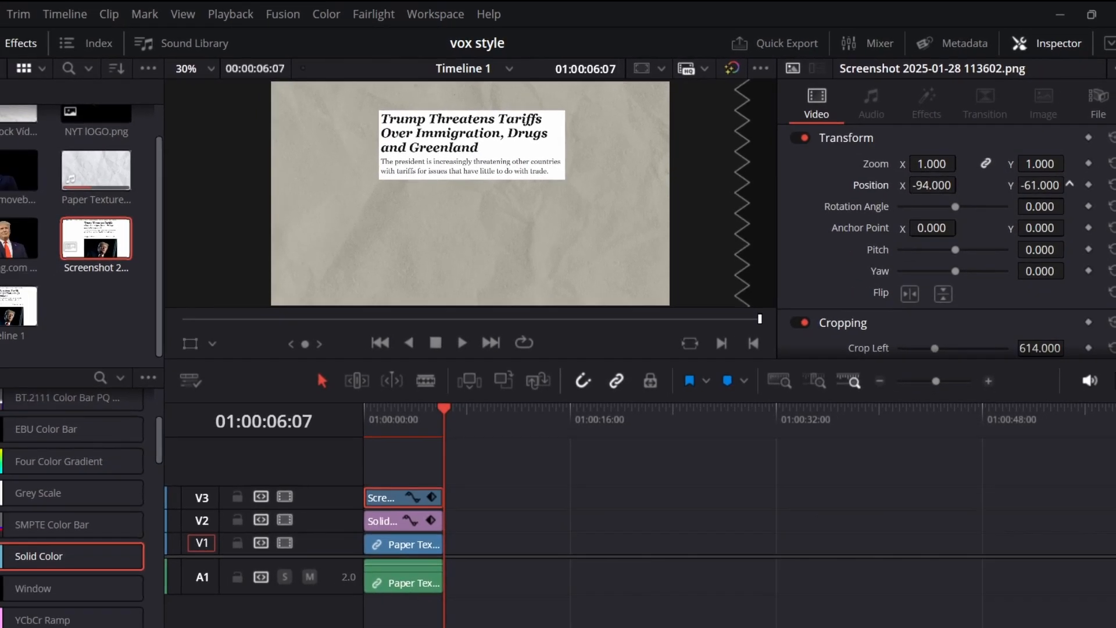
left_click_drag(1070, 184, 1077, 184)
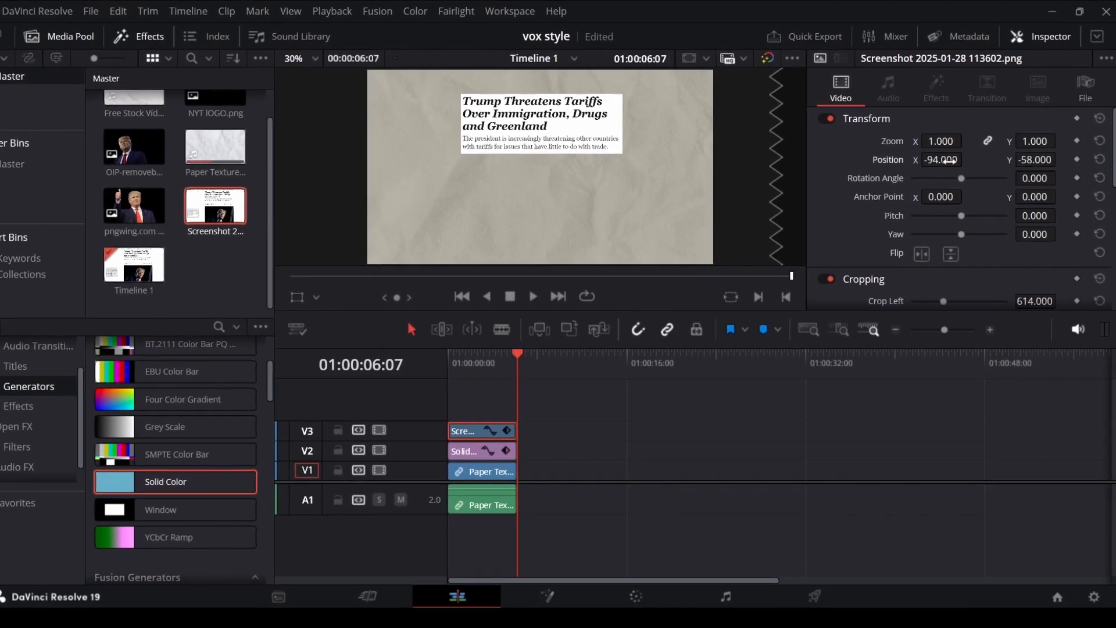
left_click_drag(948, 161, 952, 167)
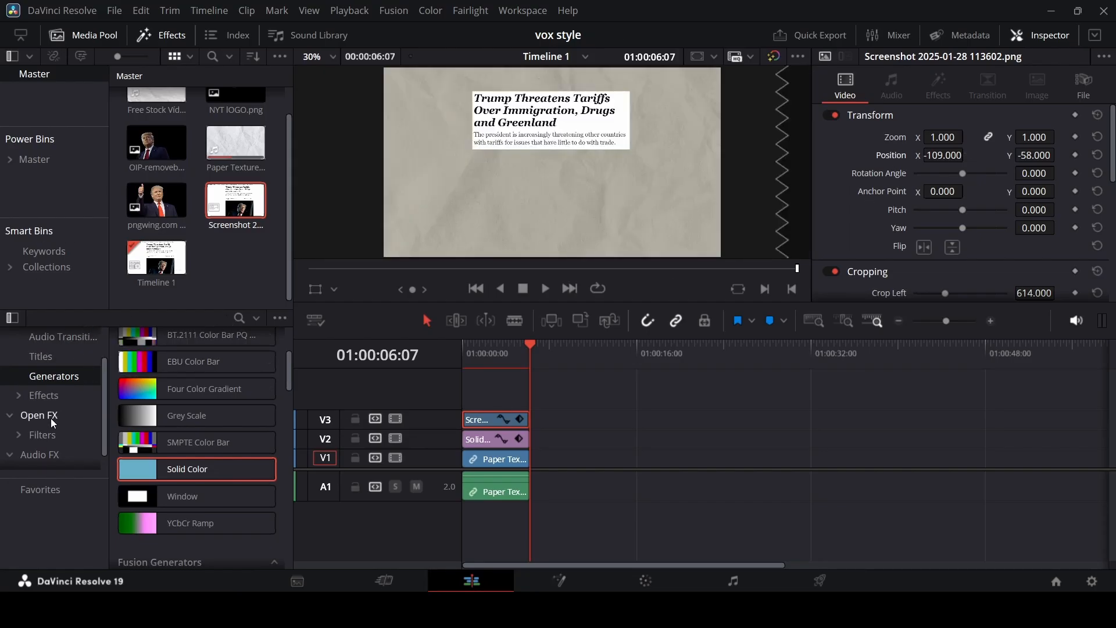
Find the Luma Keyer effect and apply it to the article screenshot clip on V3
left_click(54, 414)
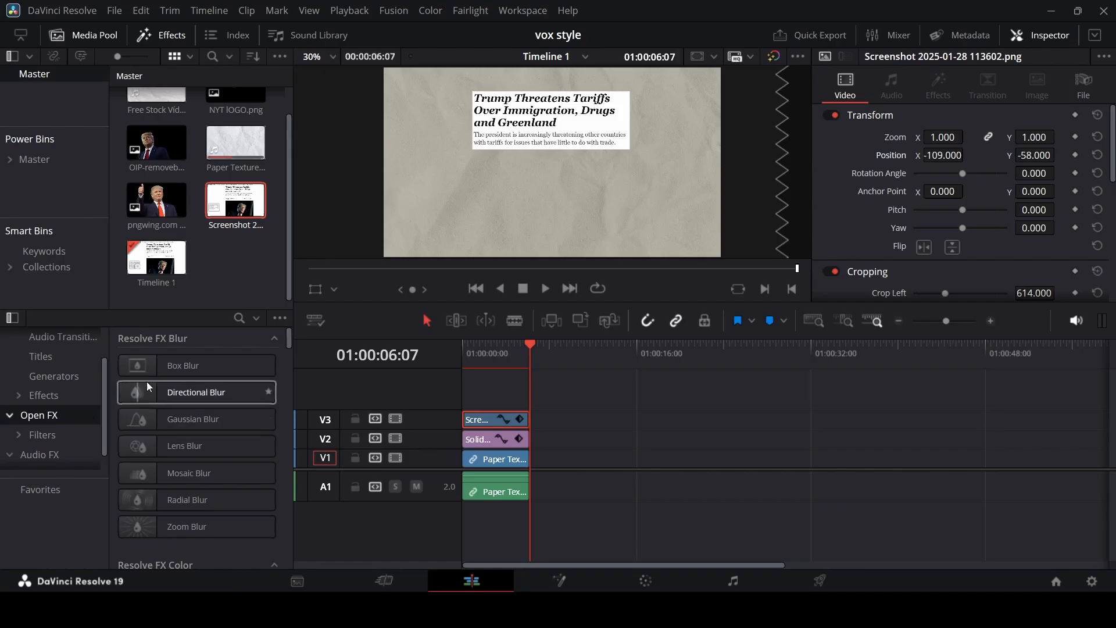
left_click(239, 318)
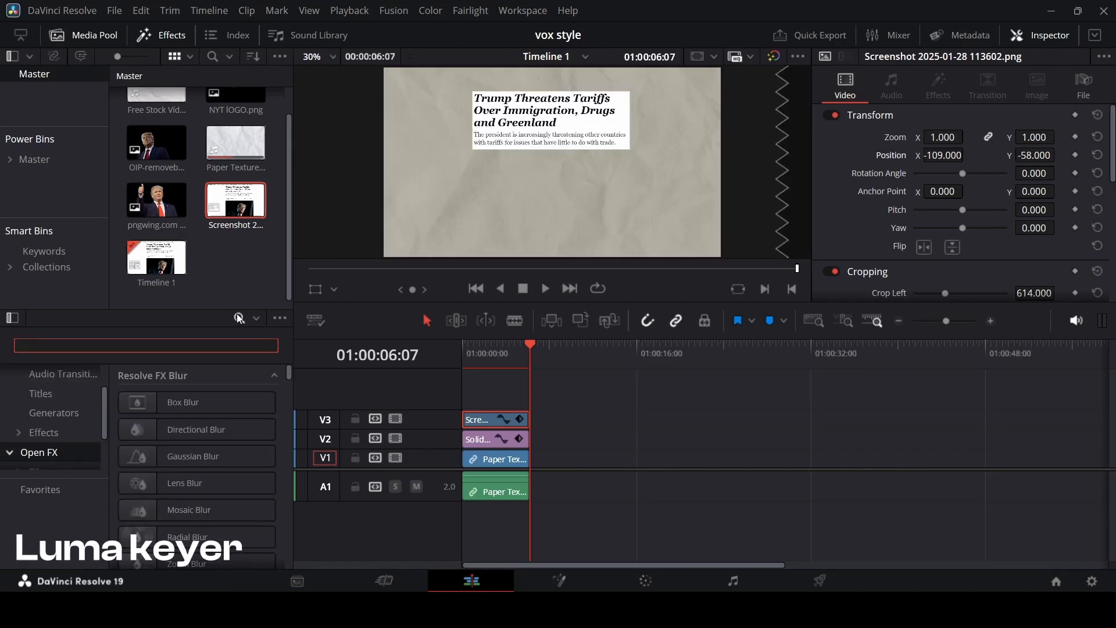
type("lum")
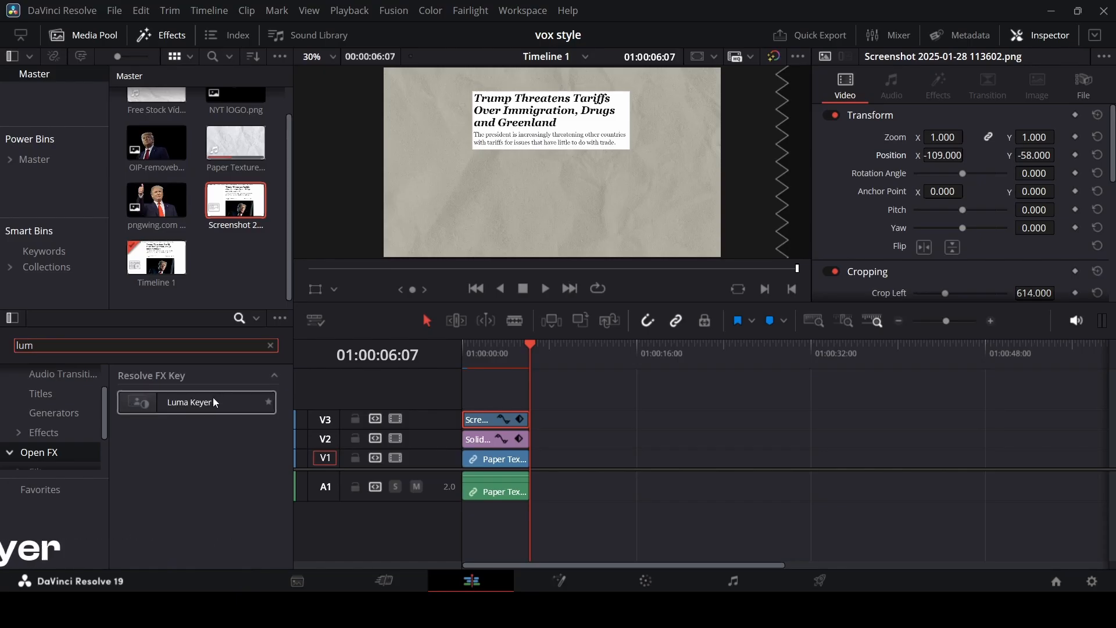
left_click_drag(213, 396, 501, 423)
left_click(269, 346)
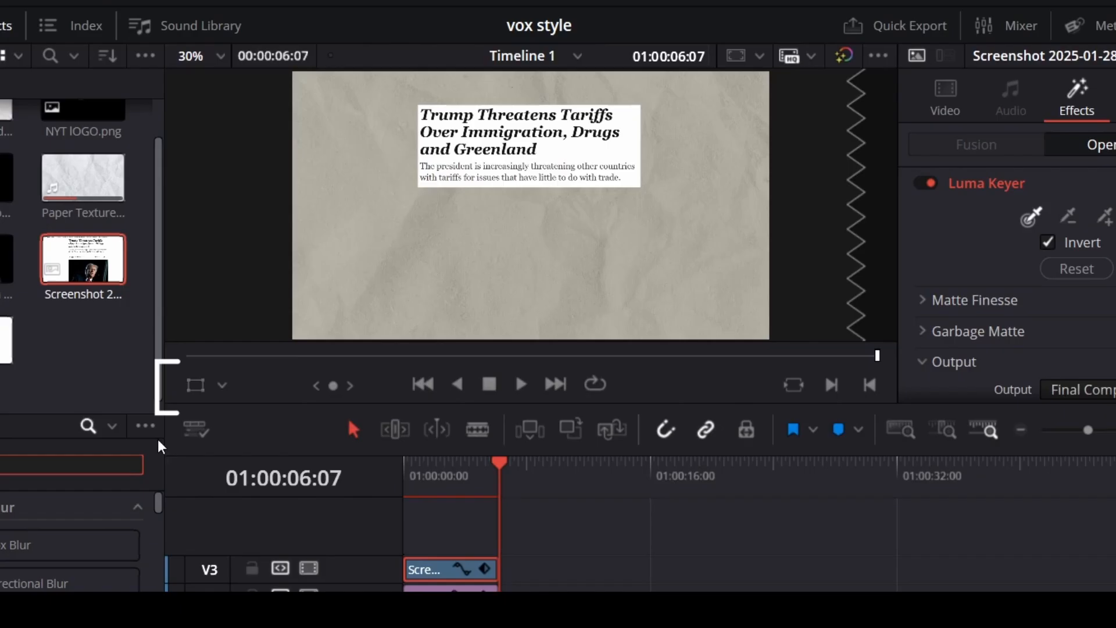
Show the Open FX Overlay and key out the headline's white background with the Luma Keyer picker, then save the project
left_click(221, 386)
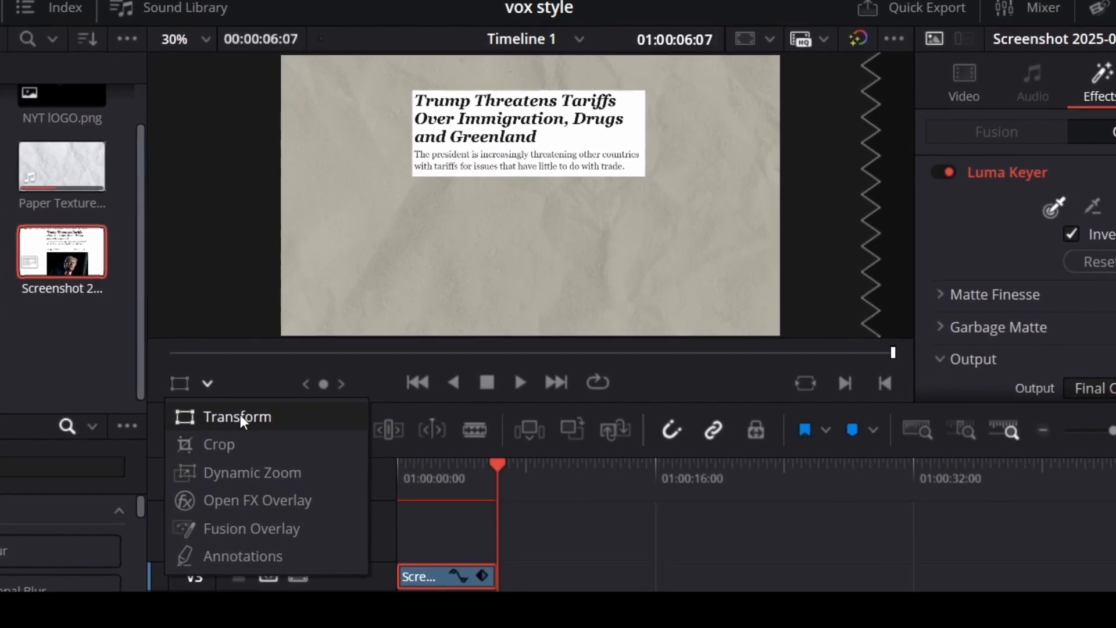
left_click(267, 498)
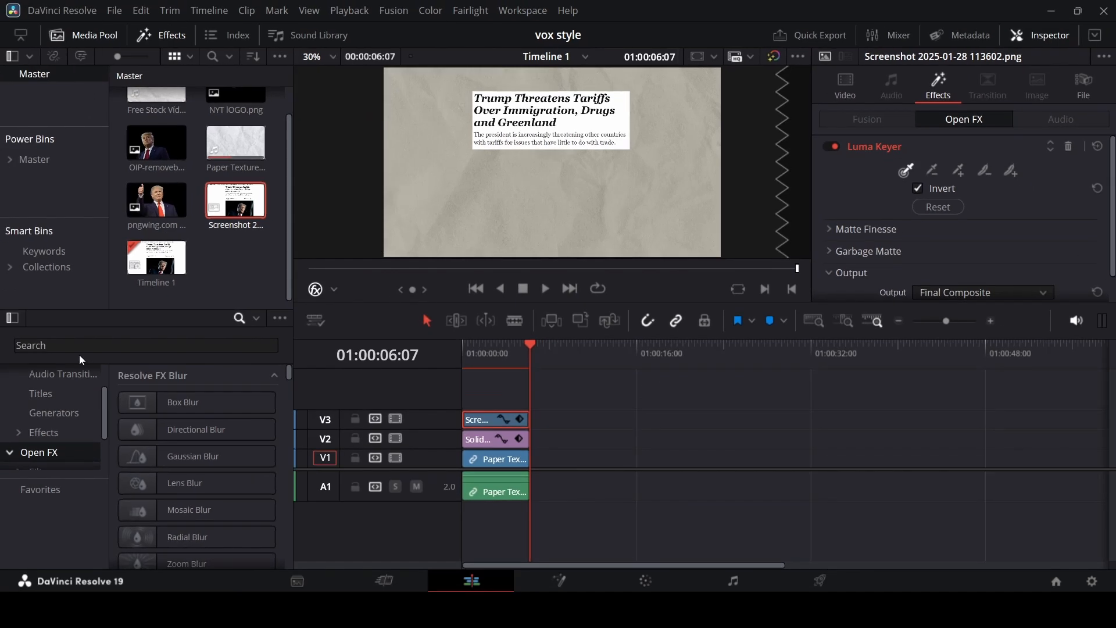
left_click(161, 36)
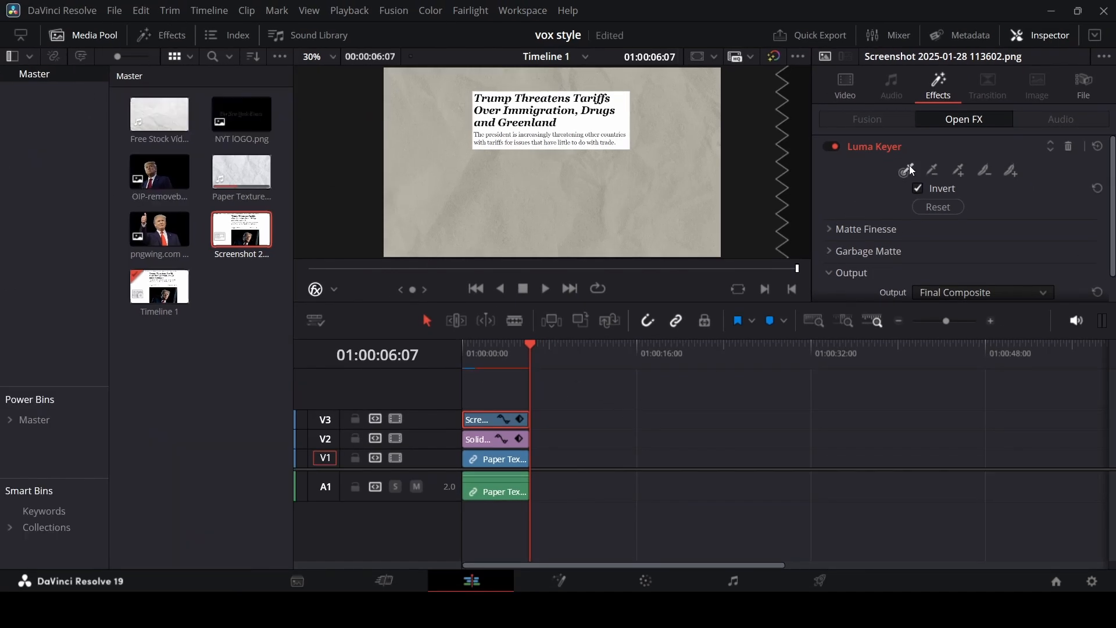
left_click(602, 120)
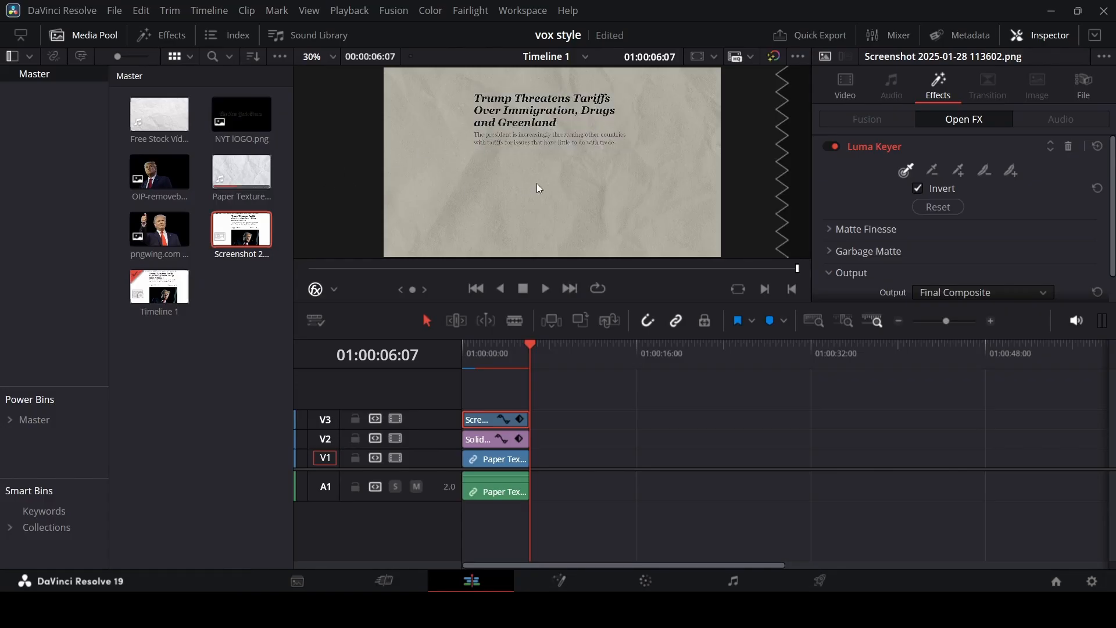
key("ctrl+s")
Place NYT lOGO.png on V4 and lay it out beneath the subheading with zoom 0.25 and position X -257, Y 54
left_click_drag(239, 117, 477, 397)
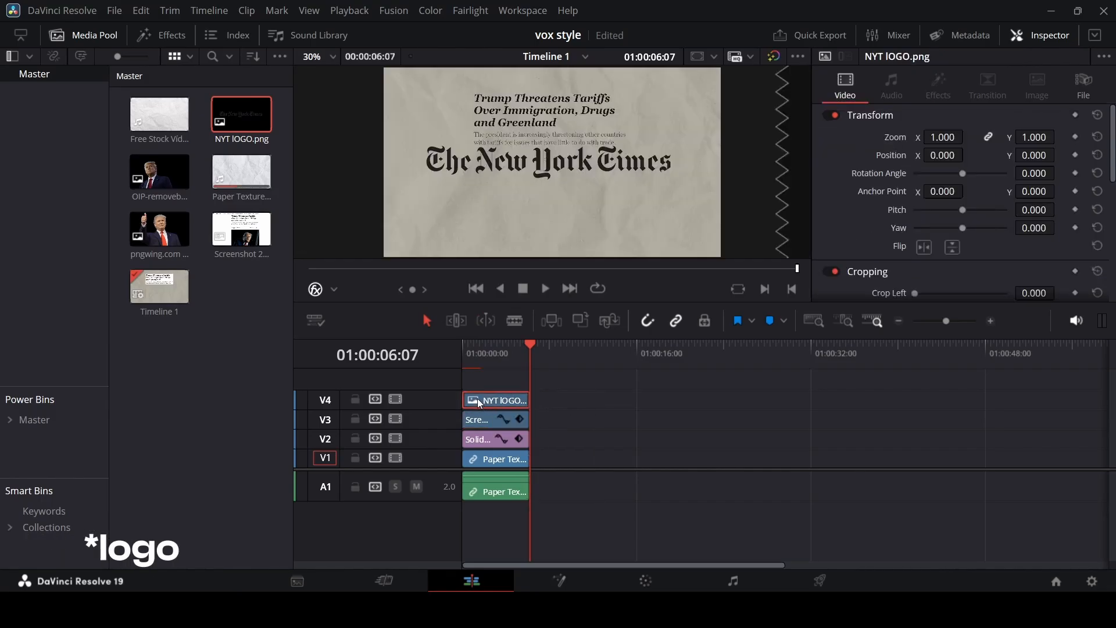
scroll(904, 204, "down", 3)
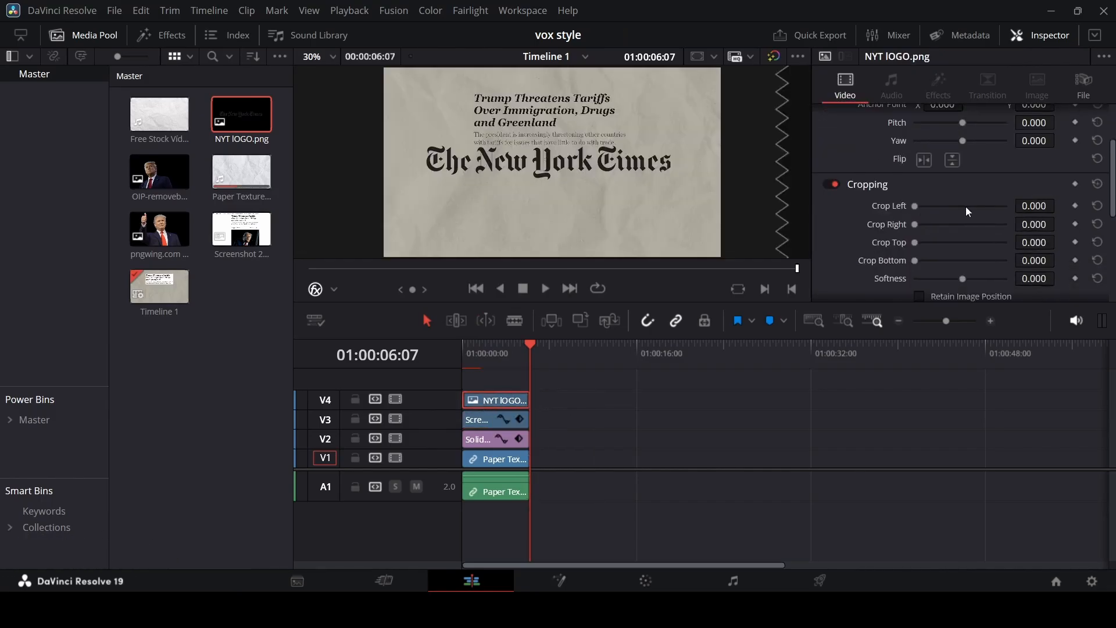
scroll(951, 226, "down", 4)
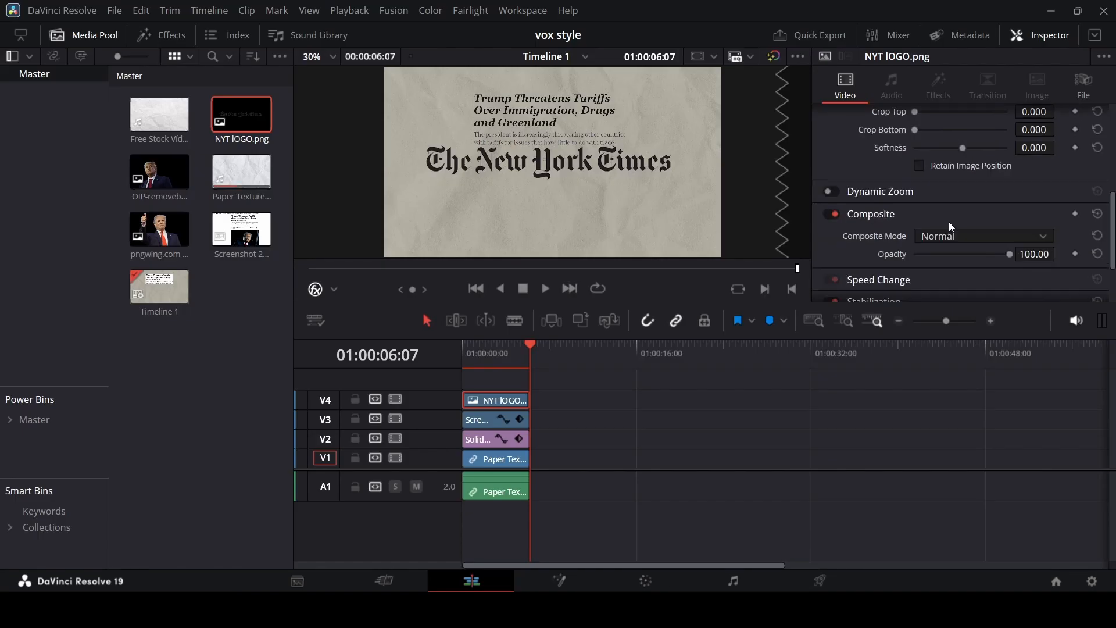
scroll(929, 214, "up", 7)
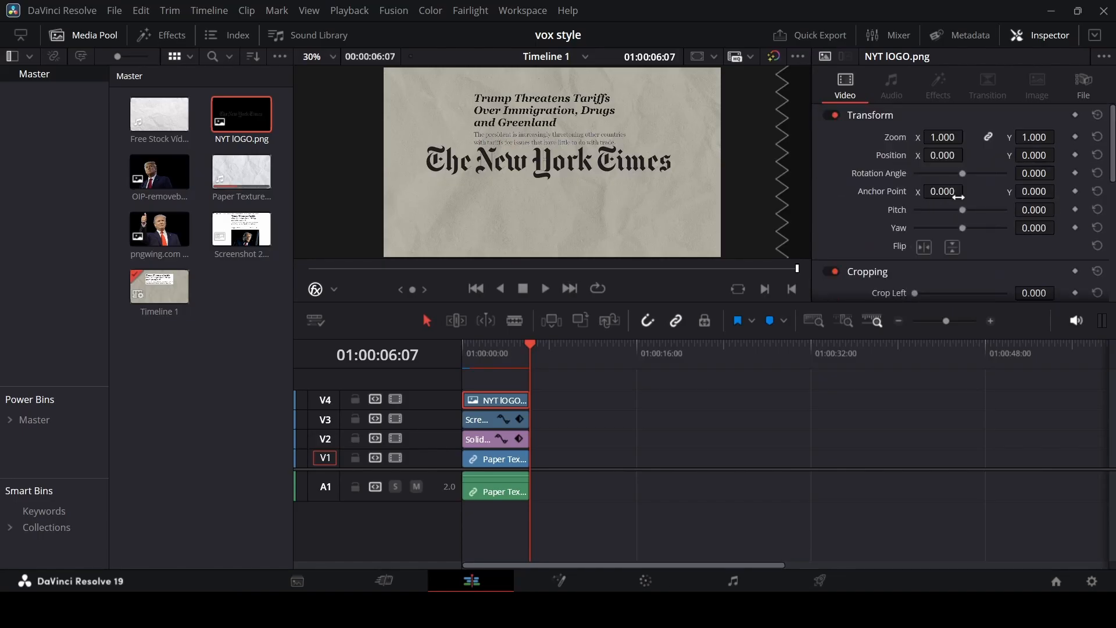
left_click_drag(954, 137, 918, 137)
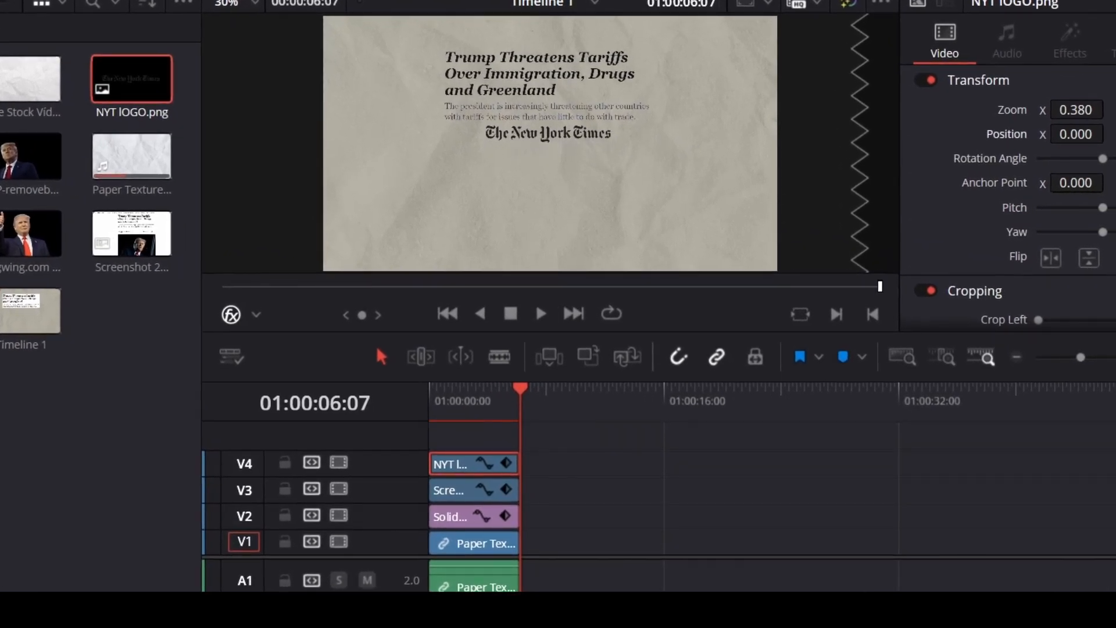
left_click_drag(1081, 134, 1052, 133)
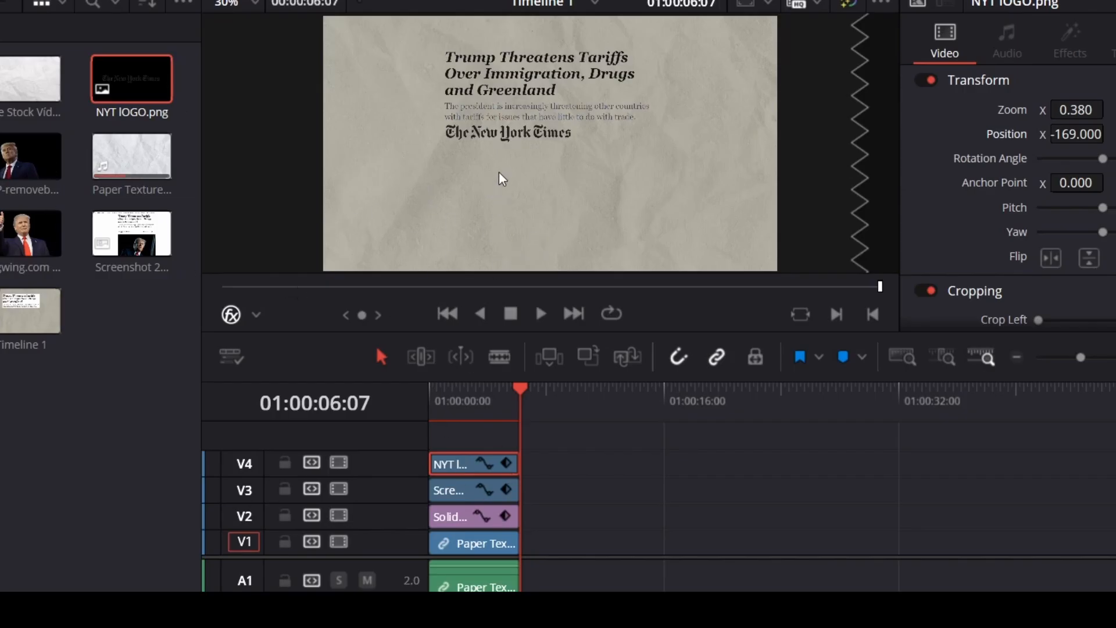
left_click_drag(1075, 109, 1064, 109)
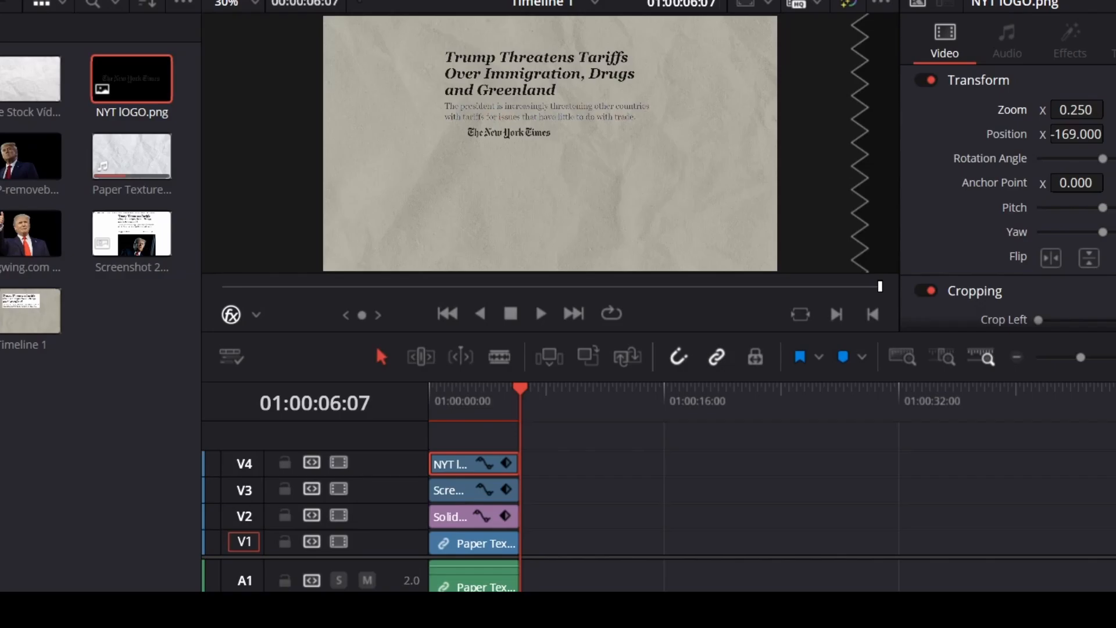
left_click_drag(1076, 134, 1100, 136)
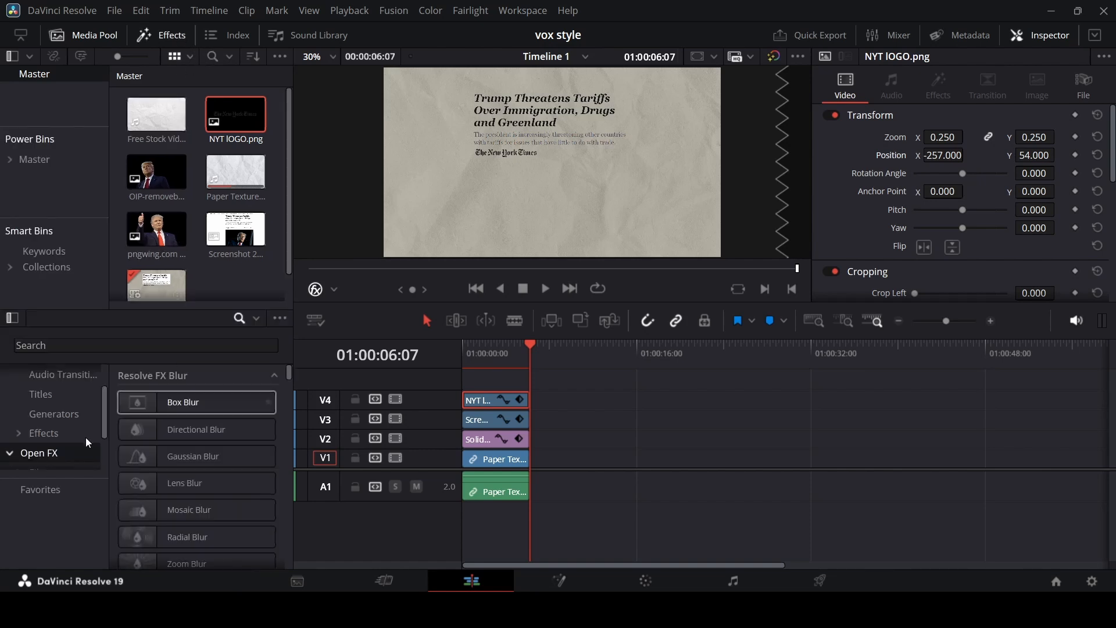
Add a Solid Color generator on V5, matching the length of the clips below
left_click(57, 414)
scroll(211, 454, "down", 5)
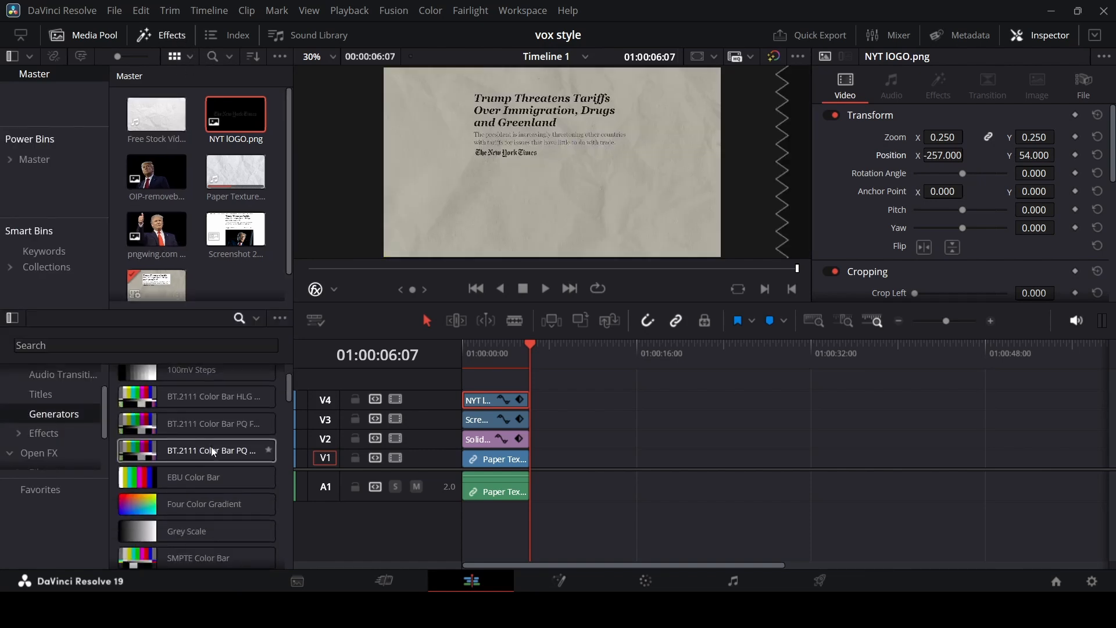
left_click_drag(208, 525, 554, 401)
left_click(515, 386)
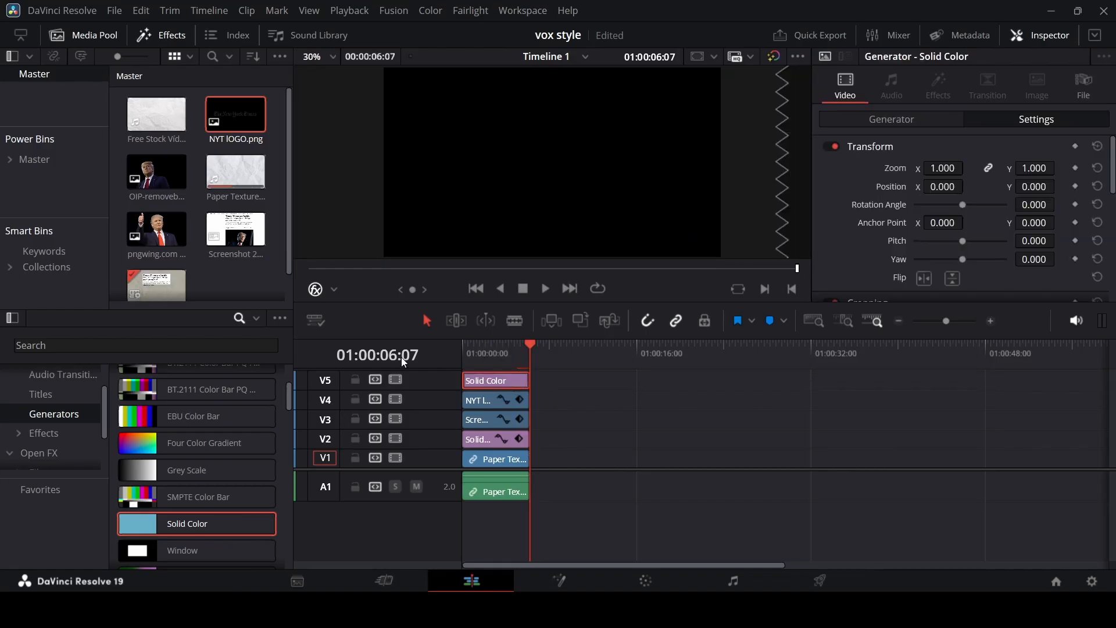
Crop the V5 solid color to a thin line beside the logo with left 888, right 531, top 494 and bottom 577
scroll(955, 215, "down", 5)
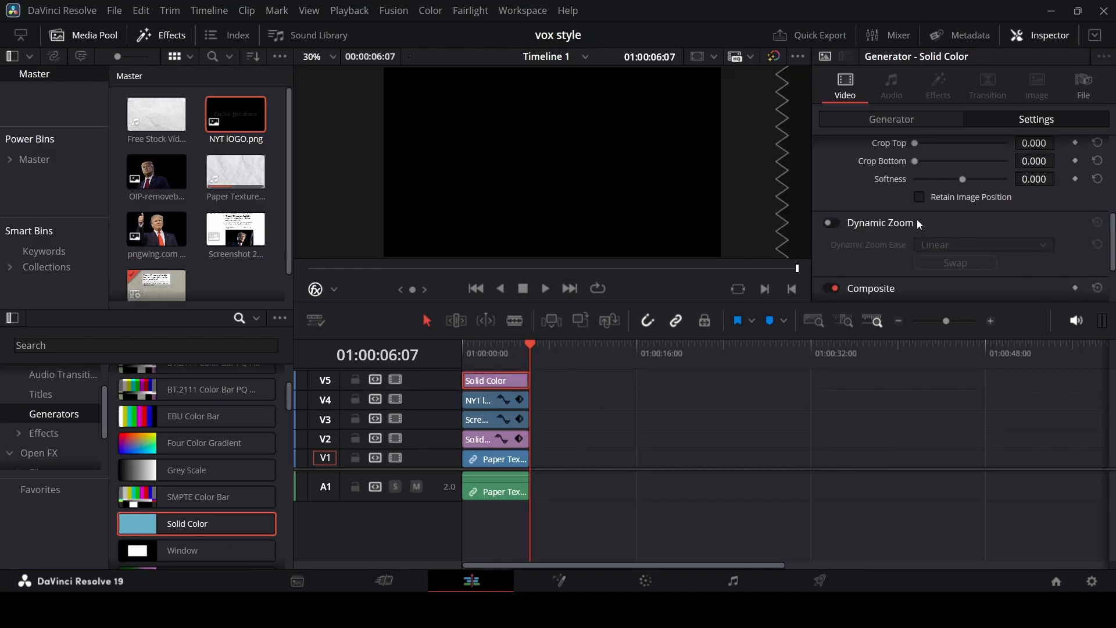
left_click_drag(914, 152, 960, 171)
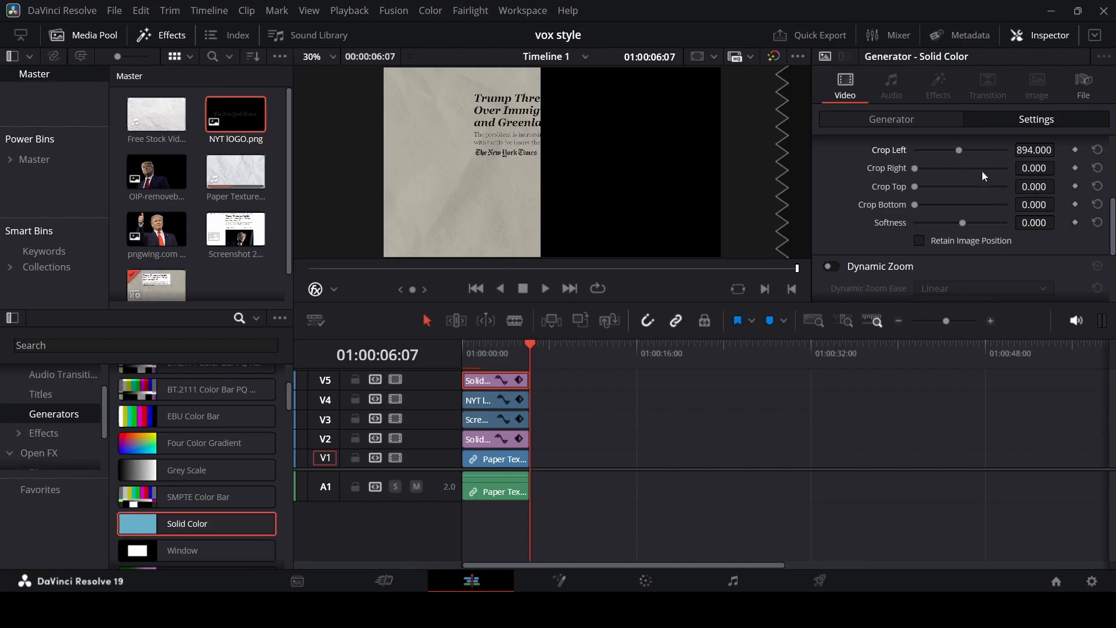
left_click_drag(1034, 150, 1039, 186)
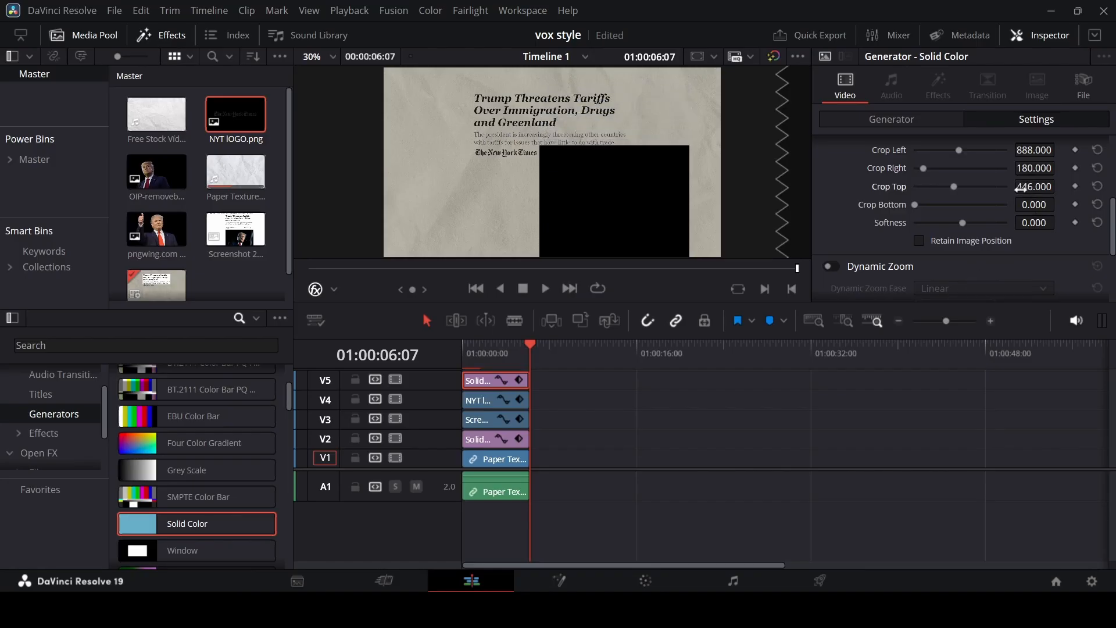
left_click_drag(1032, 205, 1059, 203)
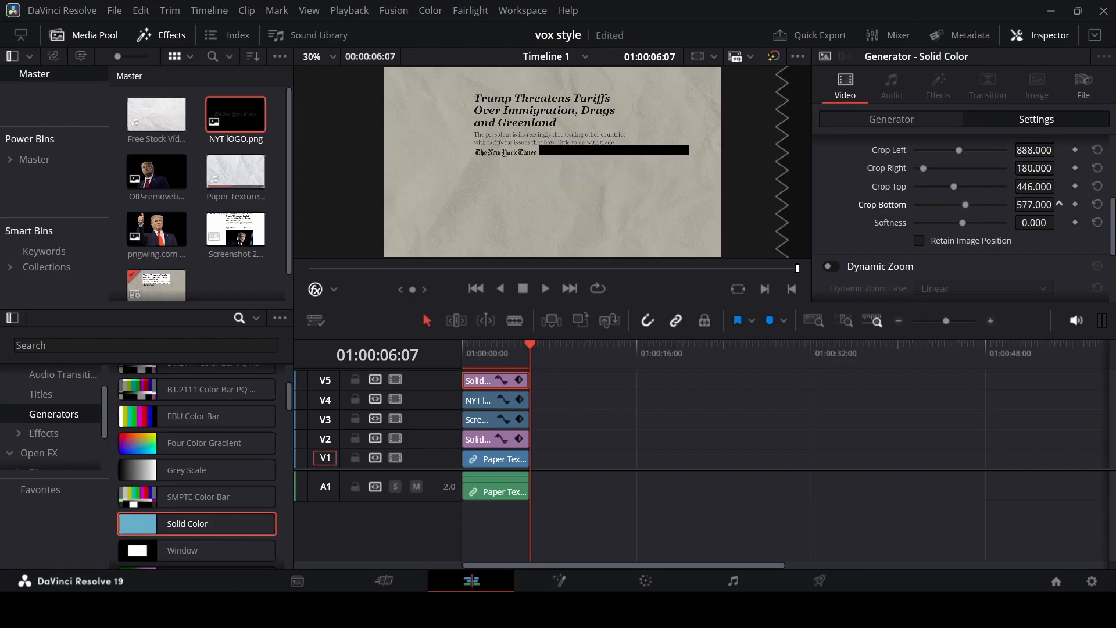
left_click_drag(1031, 167, 1059, 167)
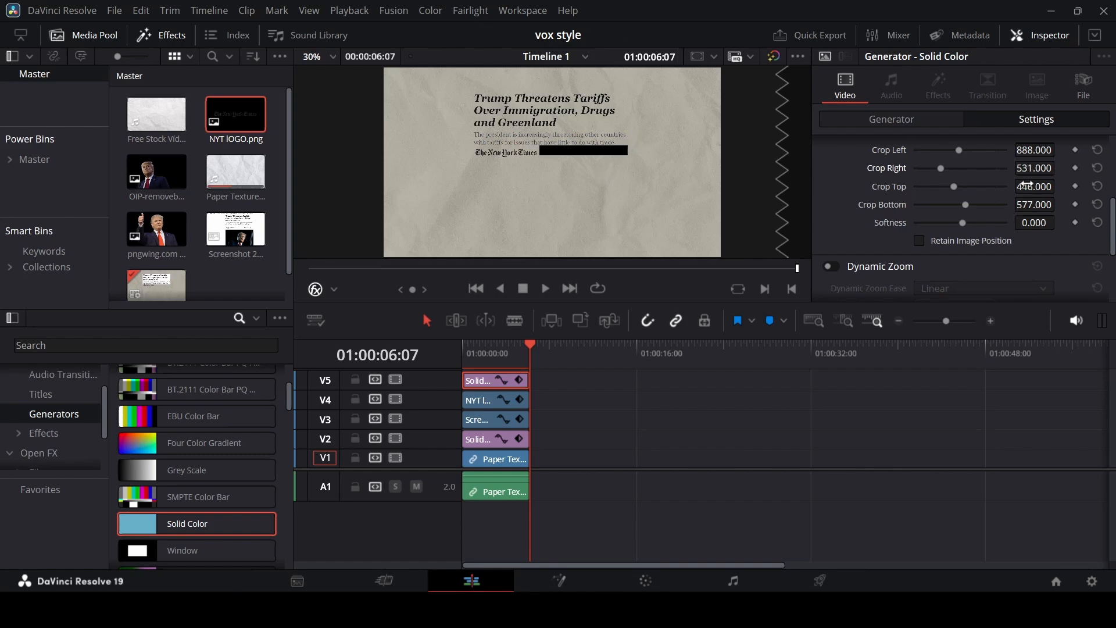
left_click_drag(1026, 184, 1059, 185)
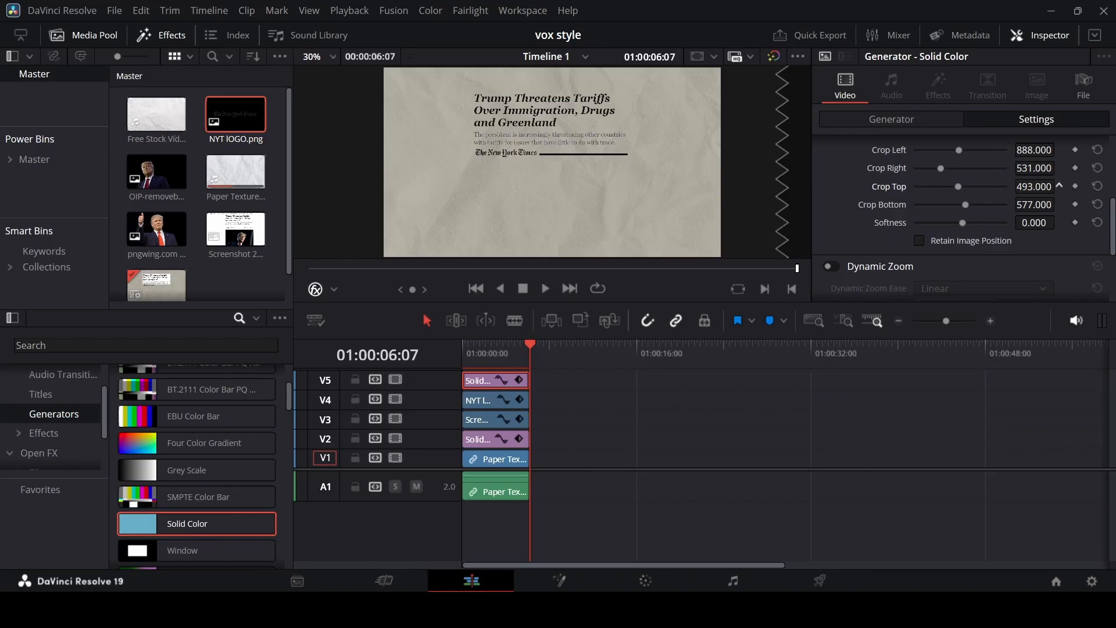
left_click(1059, 185)
Place the cutout portrait OIP-removebg-preview.png on V6, above the line clip
left_click_drag(446, 467, 445, 508)
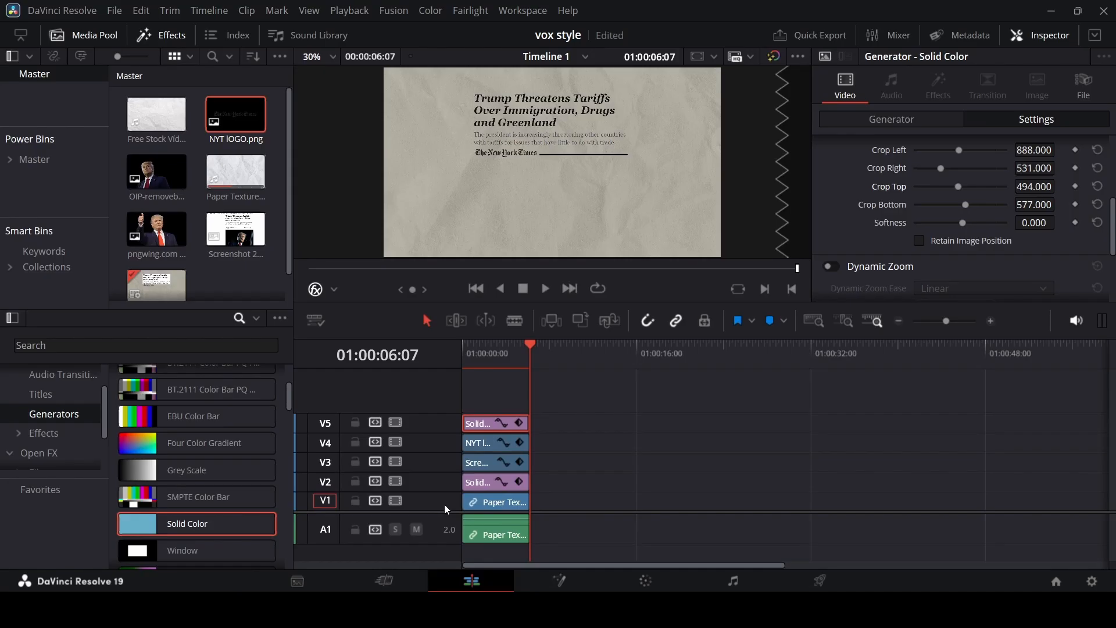
left_click(153, 189)
left_click_drag(152, 188, 454, 417)
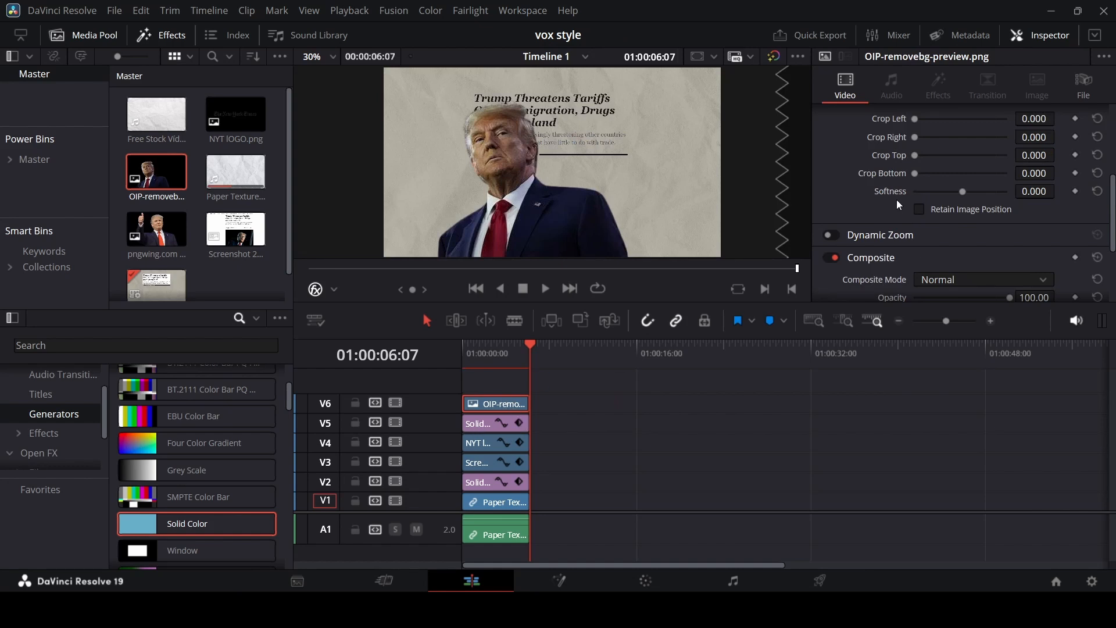
Scale the portrait to zoom 0.68 and move it to position X 538, Y -171
scroll(929, 182, "up", 2)
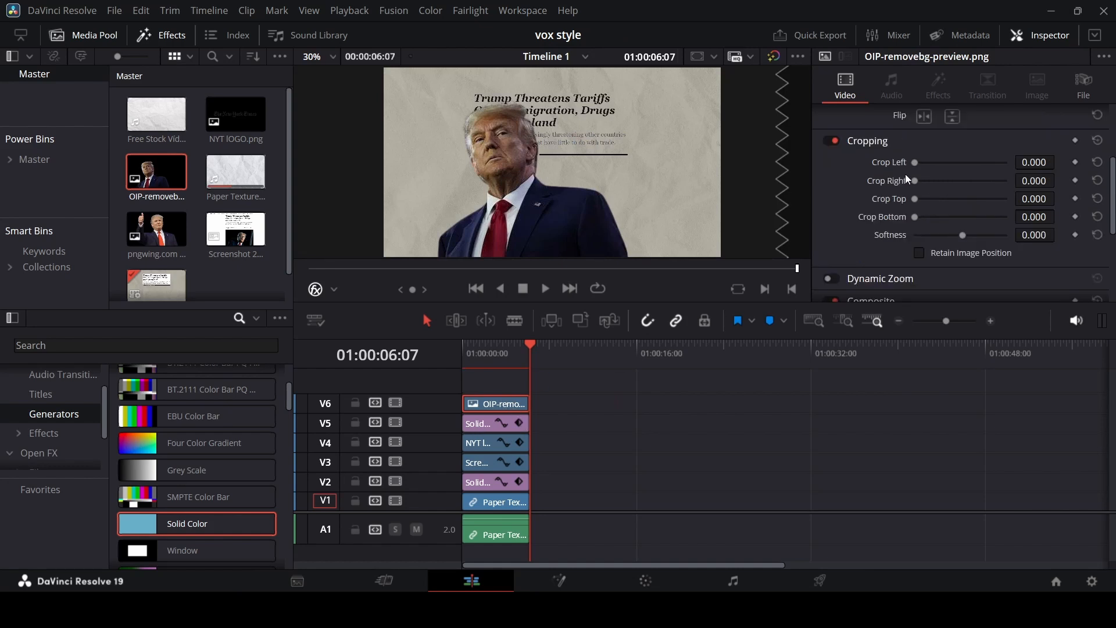
scroll(905, 177, "up", 6)
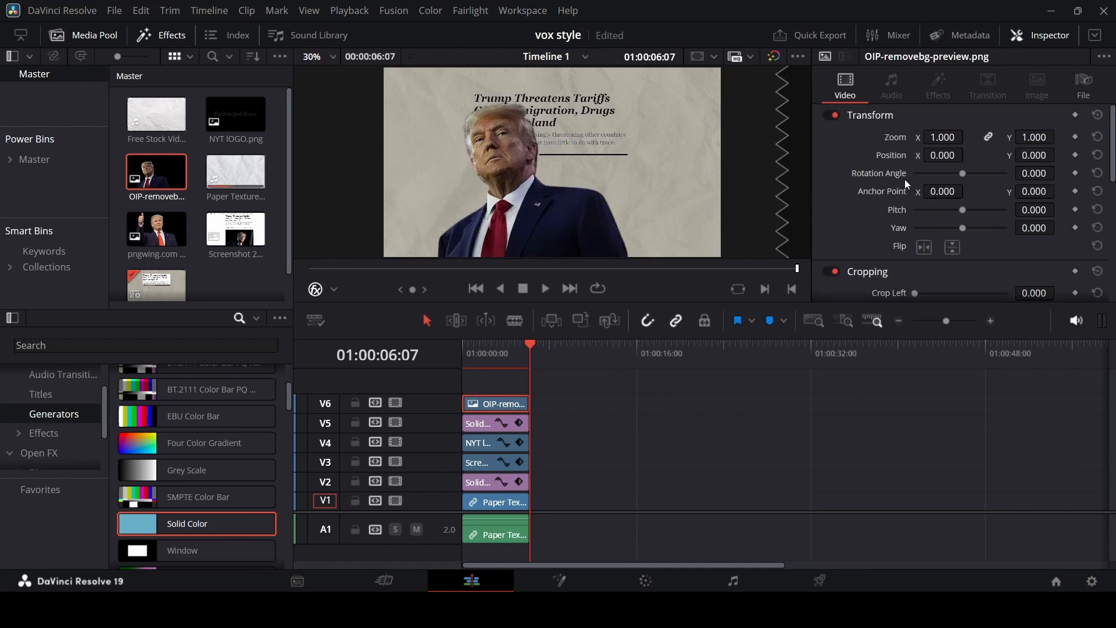
double_click(937, 138)
type("0.75")
key("Return")
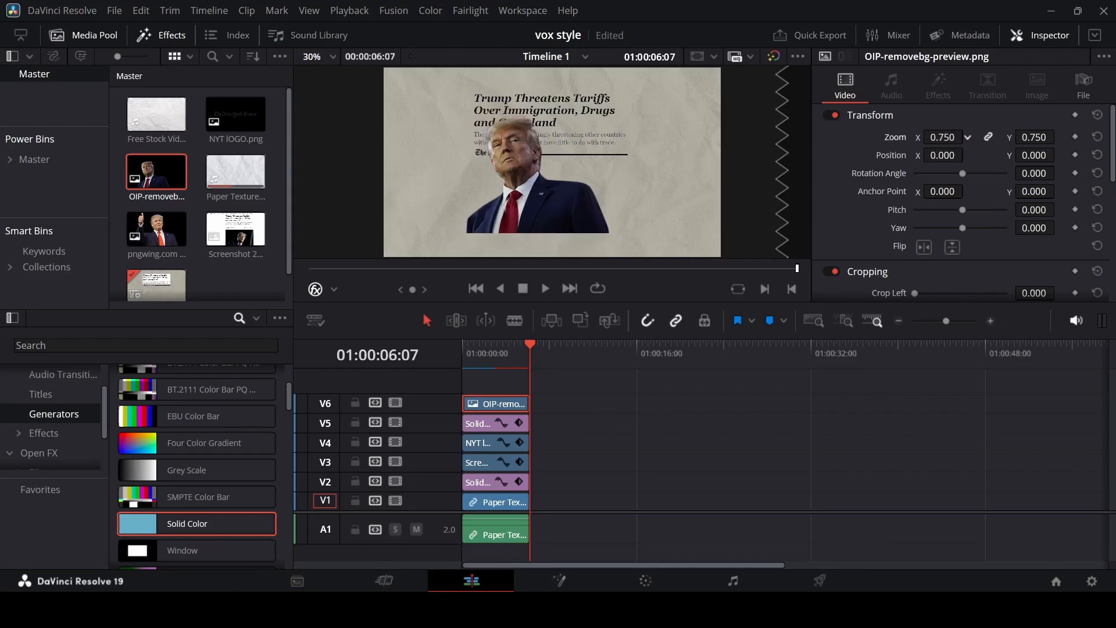
left_click_drag(942, 137, 1012, 166)
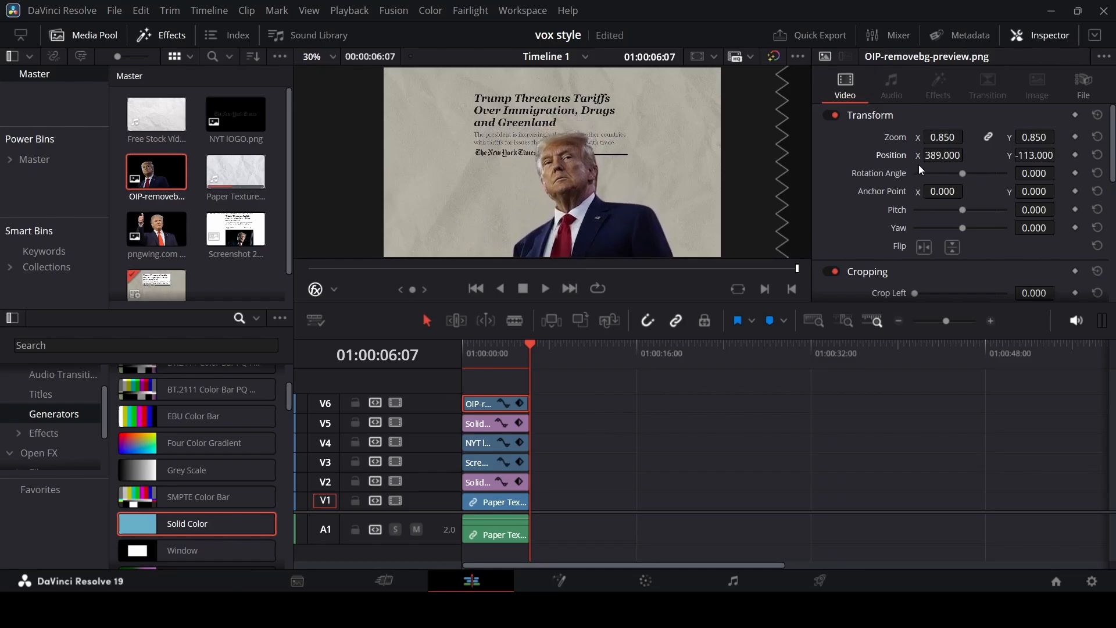
left_click_drag(942, 155, 968, 154)
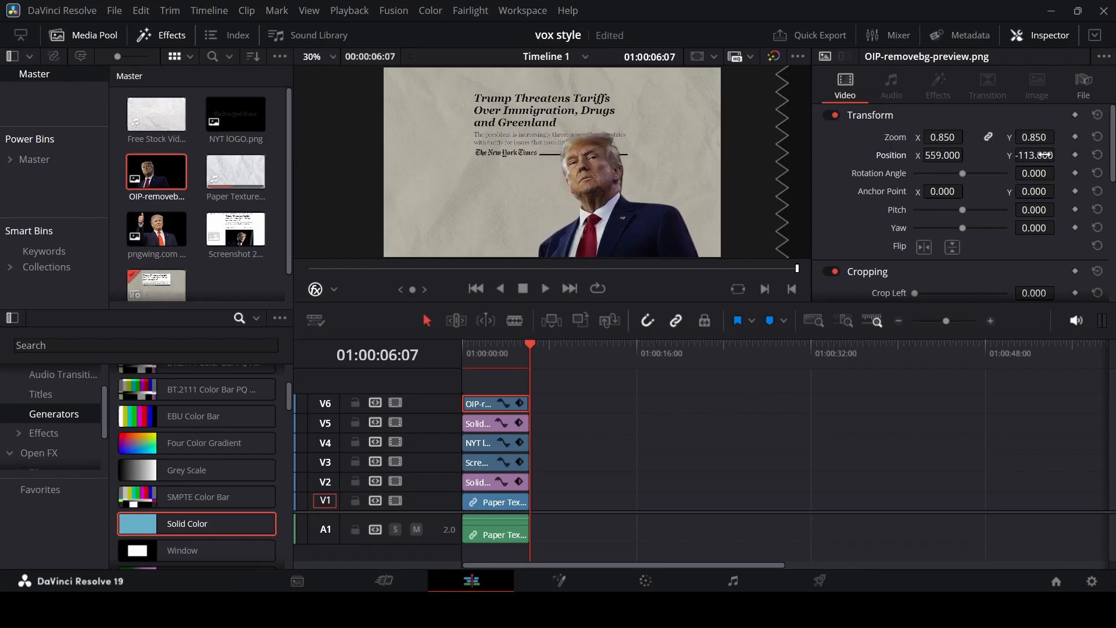
mouse_move(1044, 154)
left_mouse_down()
mouse_move(1059, 155)
mouse_move(1059, 137)
mouse_move(1010, 127)
mouse_move(1038, 154)
left_mouse_up()
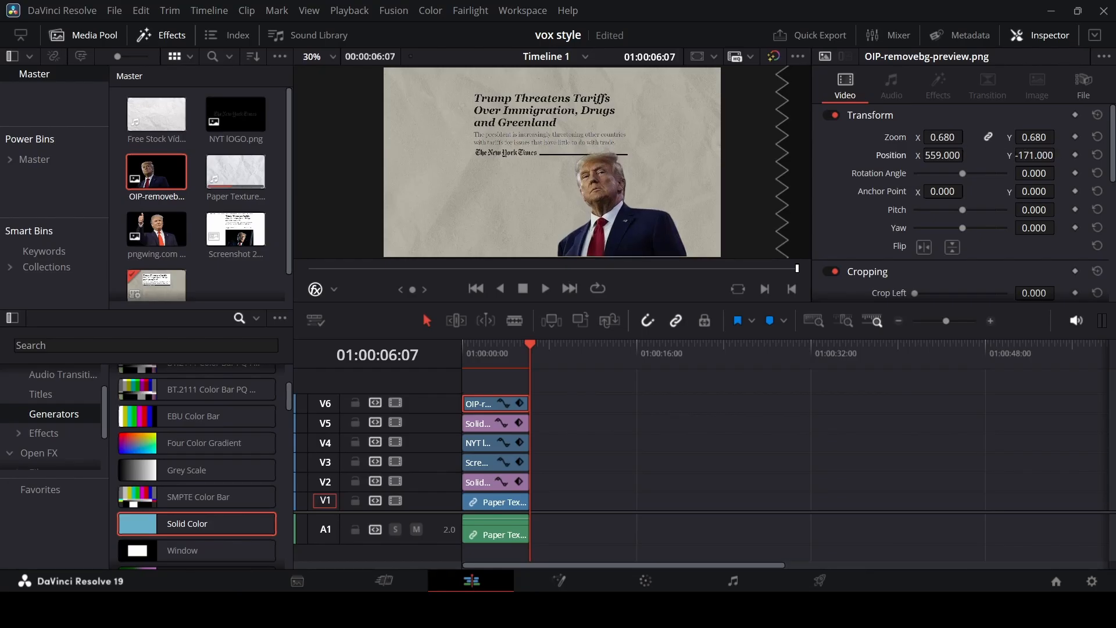
left_click_drag(953, 153, 952, 154)
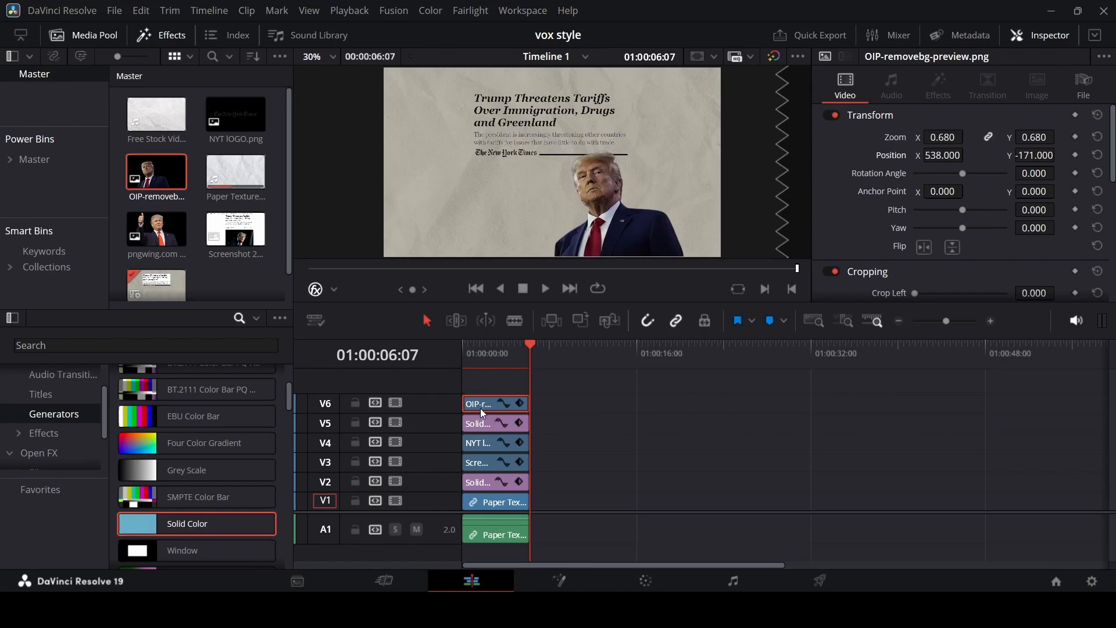
Duplicate the portrait clip onto V7, save the project and open the copy in the Fusion page
left_click_drag(482, 416, 486, 388)
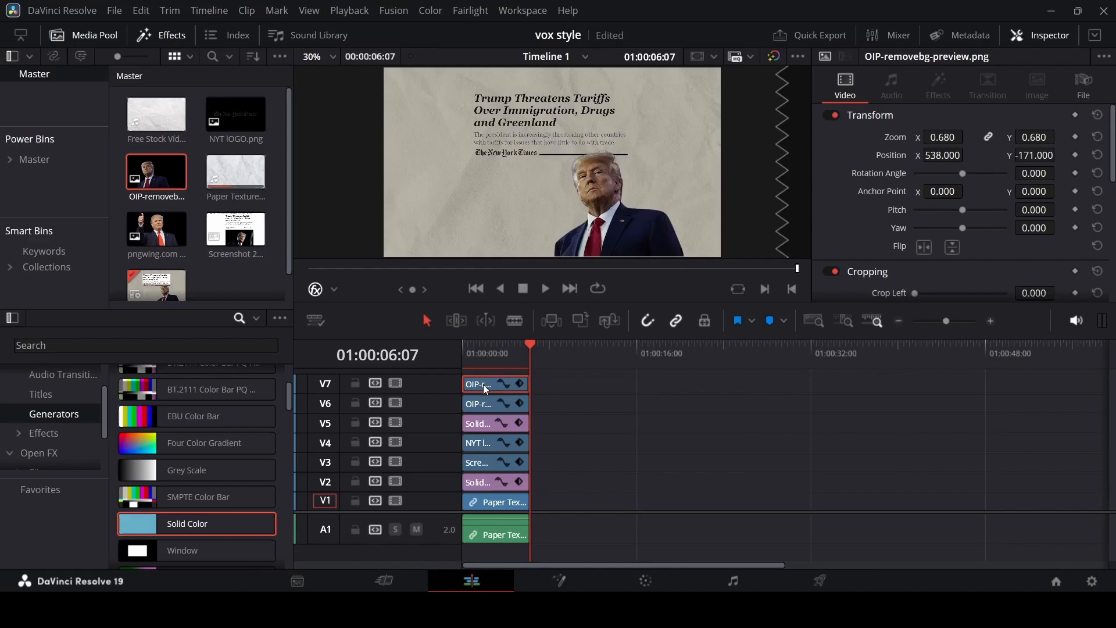
key("ctrl+s")
left_click(570, 575)
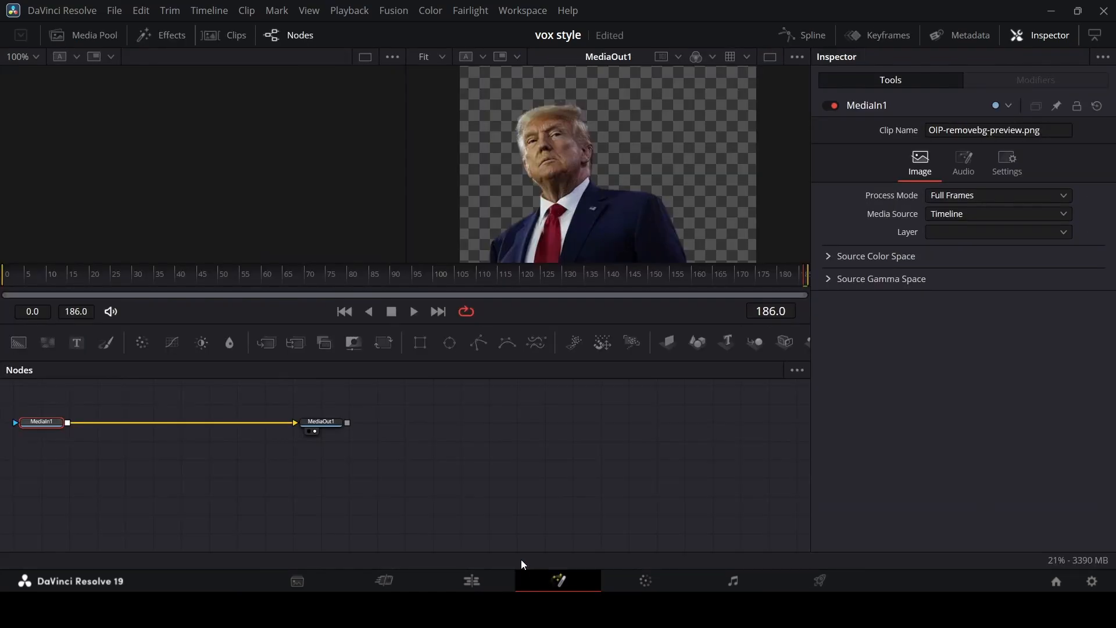
Reposition the nodes in the graph and add a Color Corrector node between MediaIn1 and MediaOut1
left_click_drag(2, 415, 461, 464)
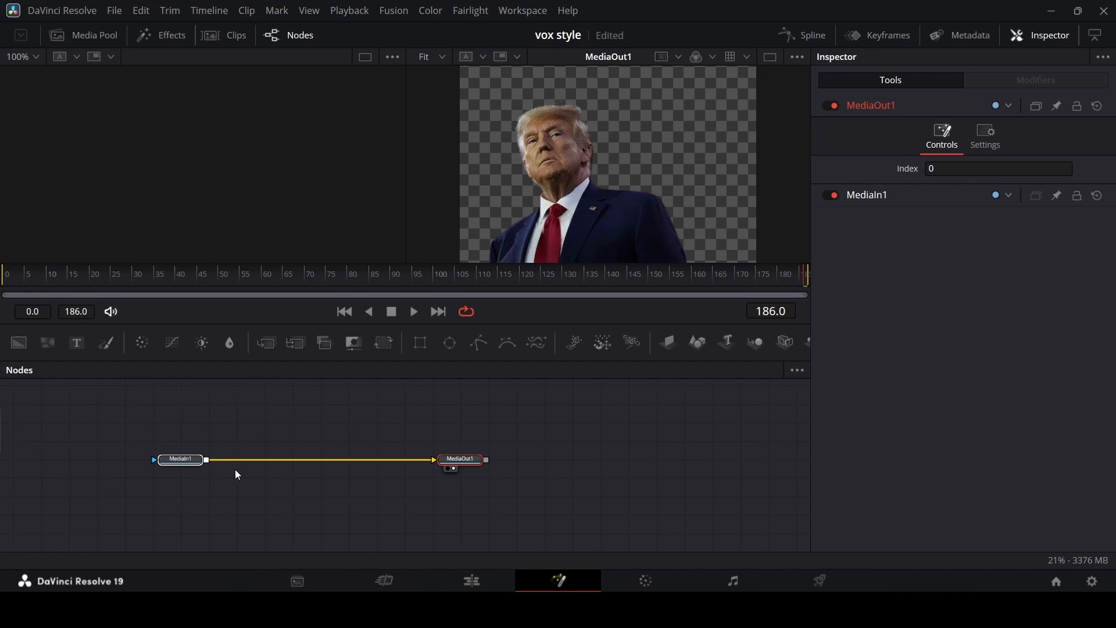
left_click(190, 458)
key("shift+space")
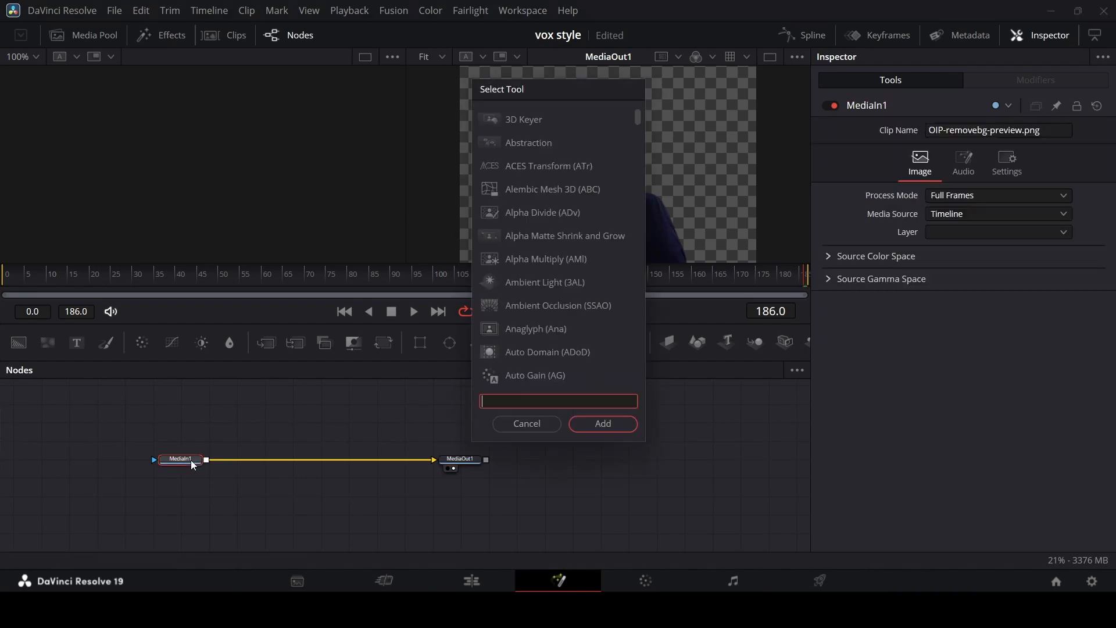
type("co")
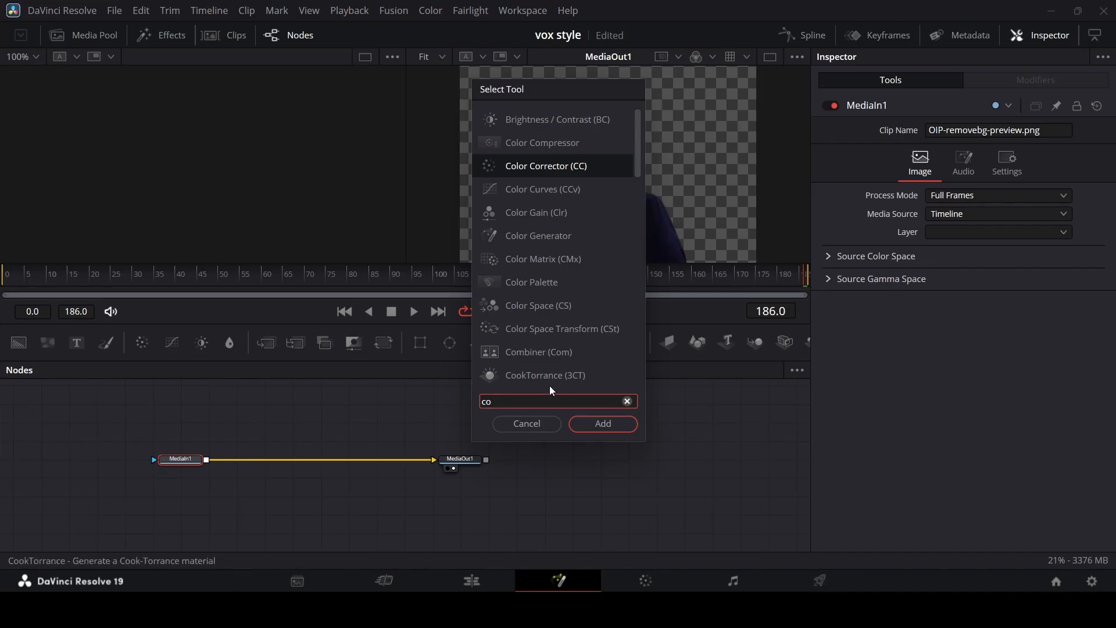
left_click(604, 423)
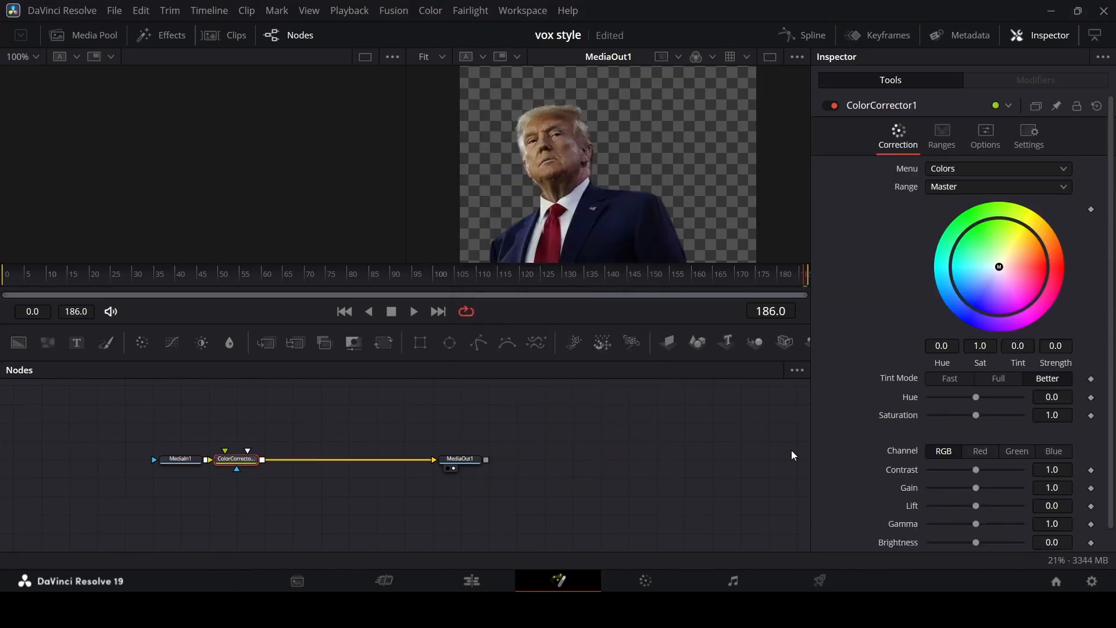
Make the portrait black and white with saturation 0, contrast 1.19, gain 0.88, lift -0.06 and gamma 0.94, and check it in the timeline composite
left_click_drag(978, 415, 692, 427)
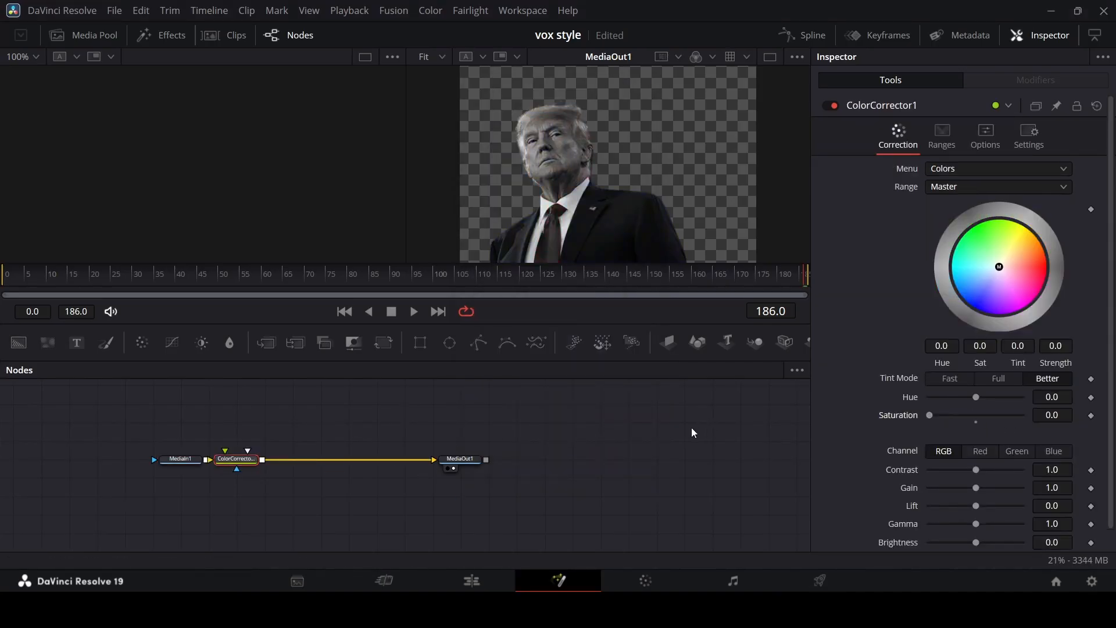
left_click_drag(976, 469, 974, 521)
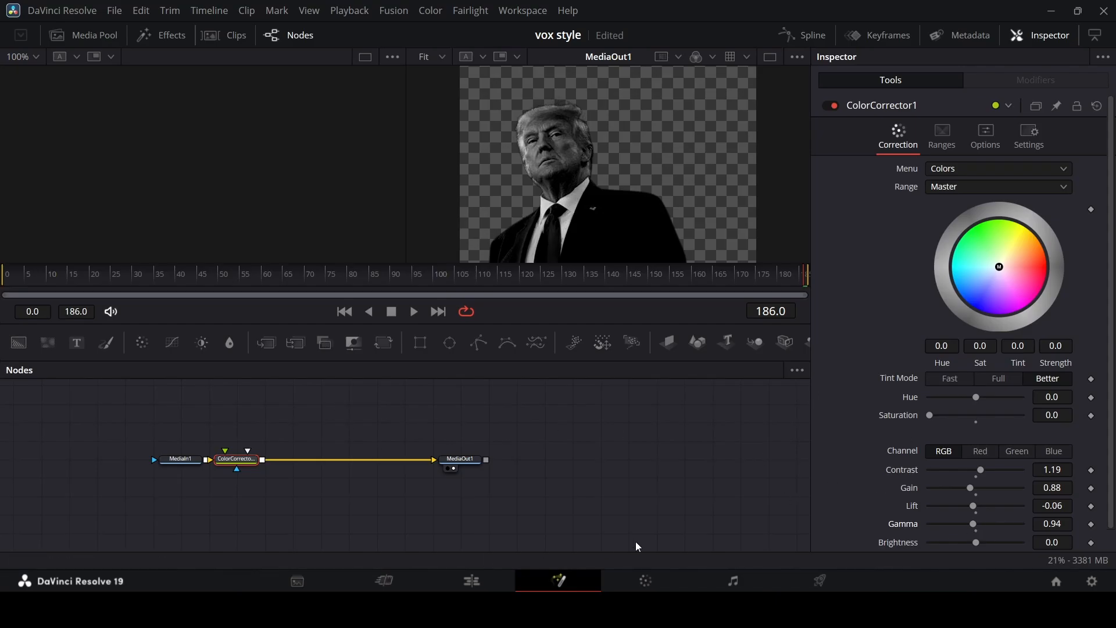
left_click(481, 581)
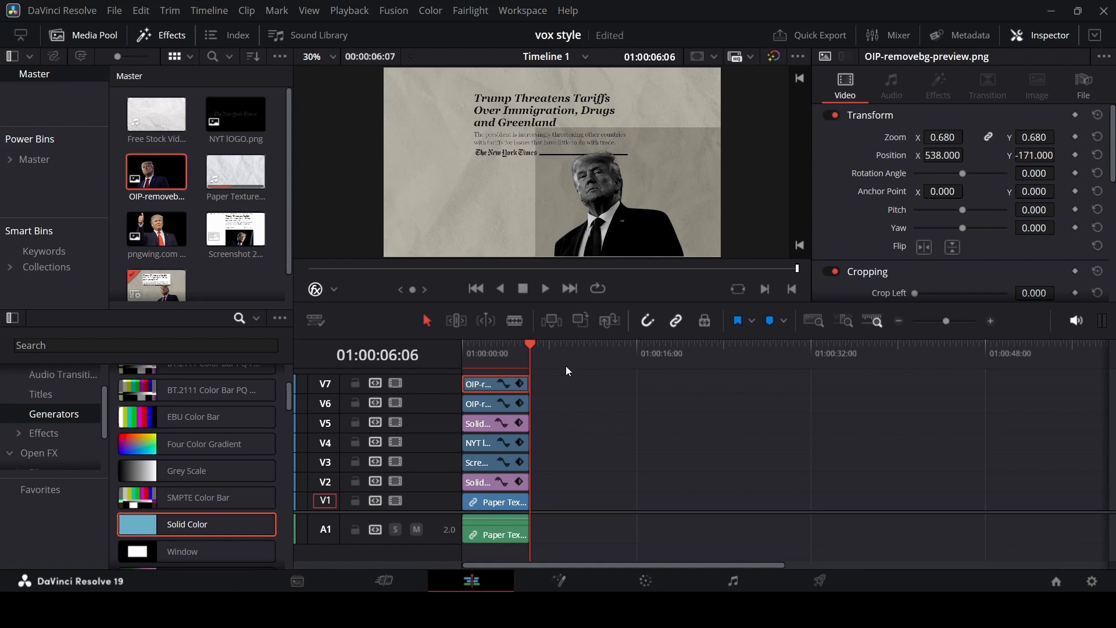
Enable Pre-Divide / Post-Multiply on the Color Corrector node and return to the Edit page
left_click(557, 580)
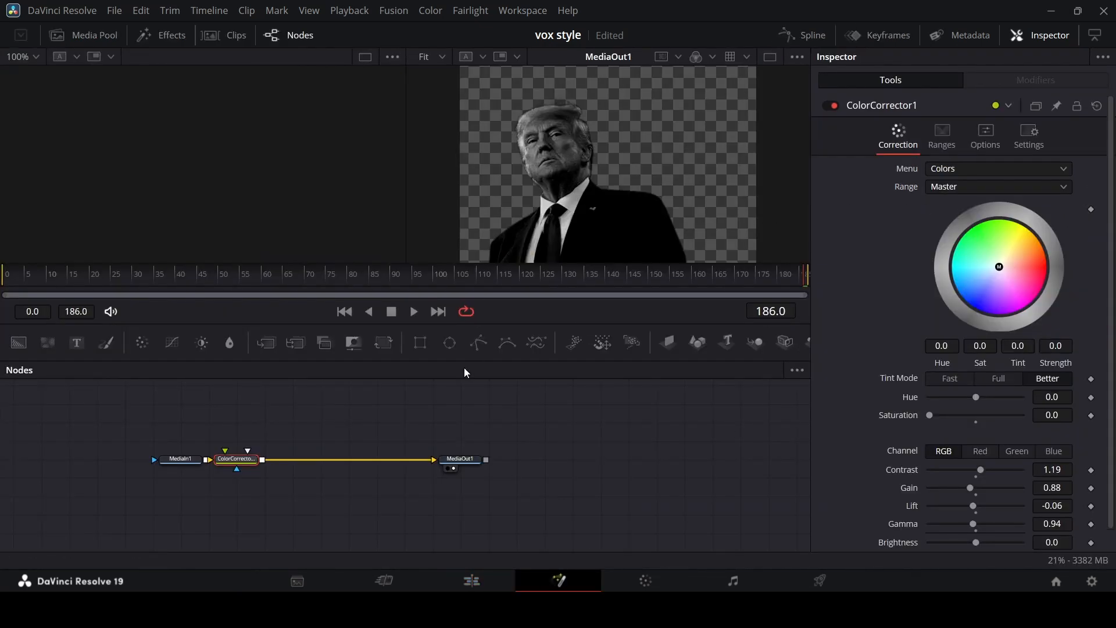
left_click(992, 144)
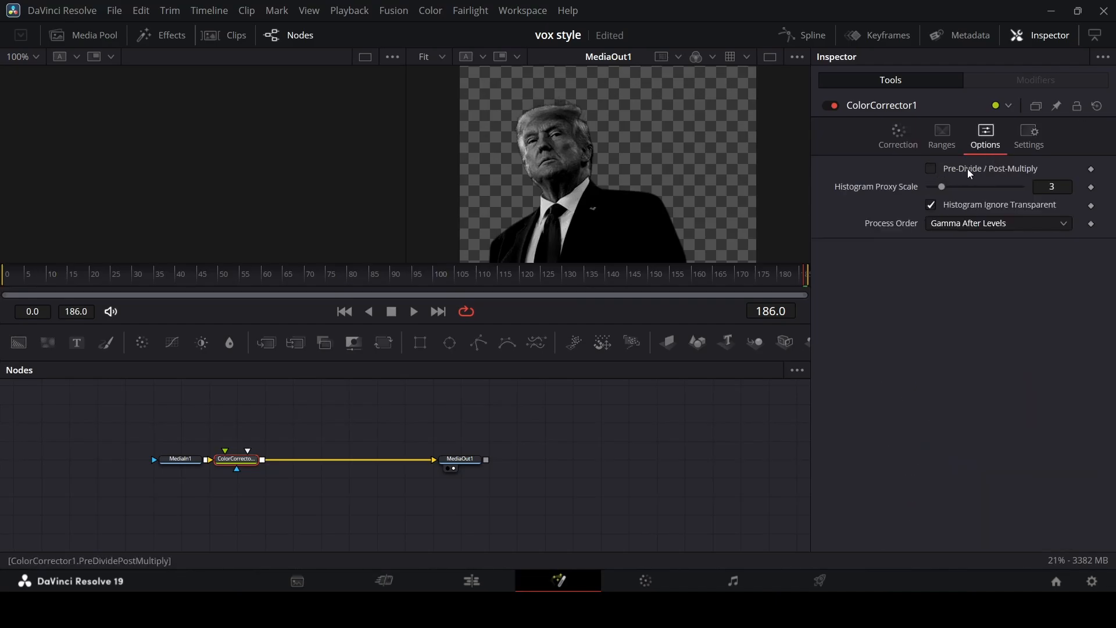
left_click(931, 169)
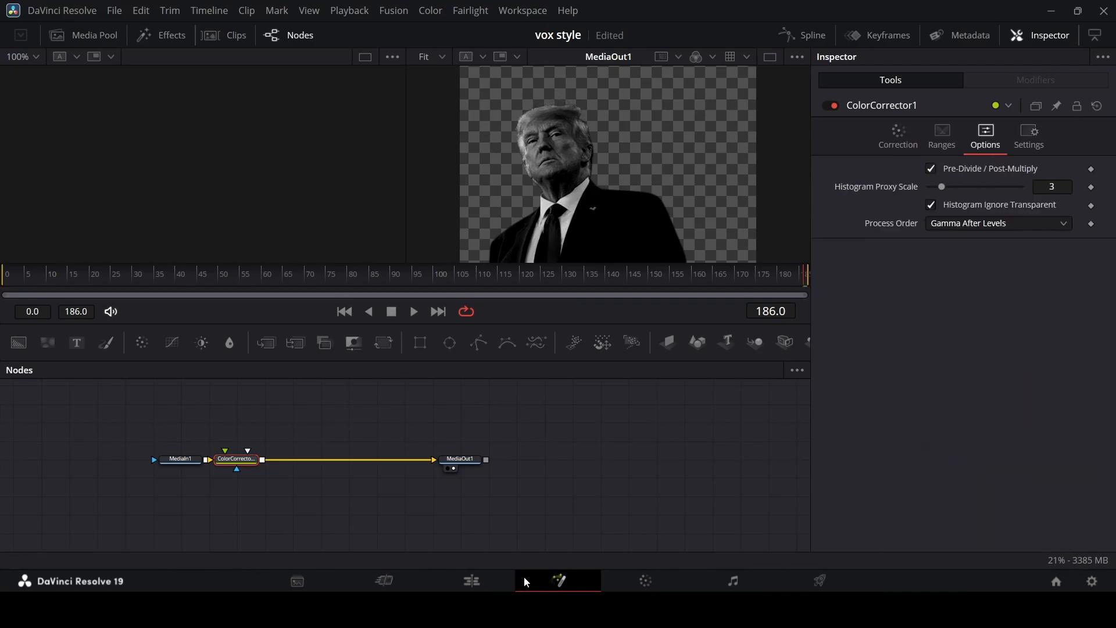
left_click(465, 580)
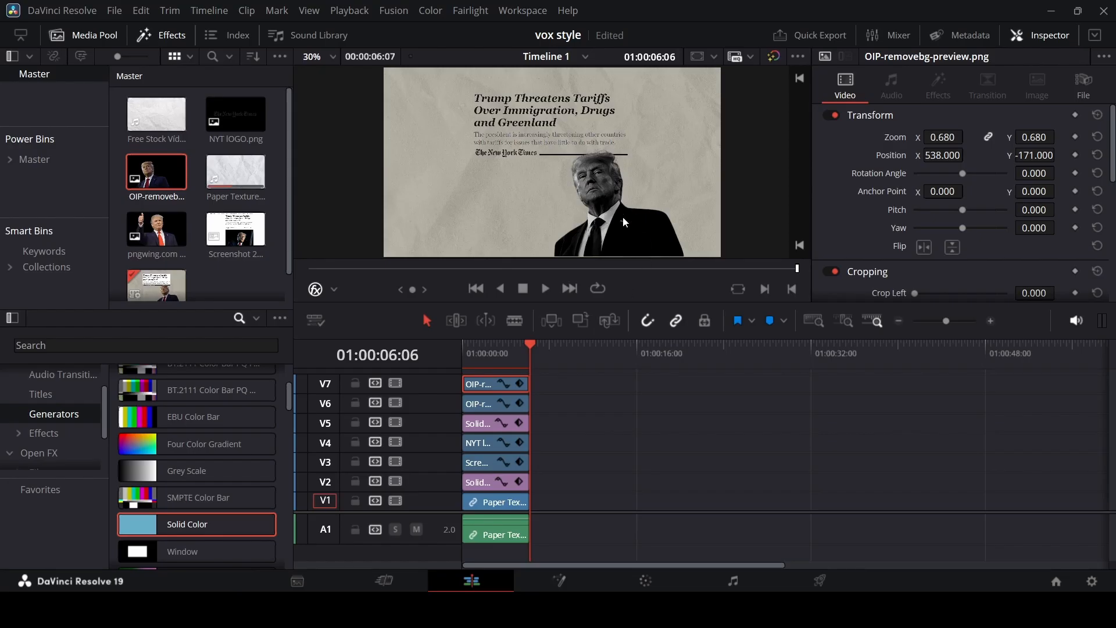
Find the Color Generator effect in Open FX and apply it to the portrait clip on V6
left_click(483, 408)
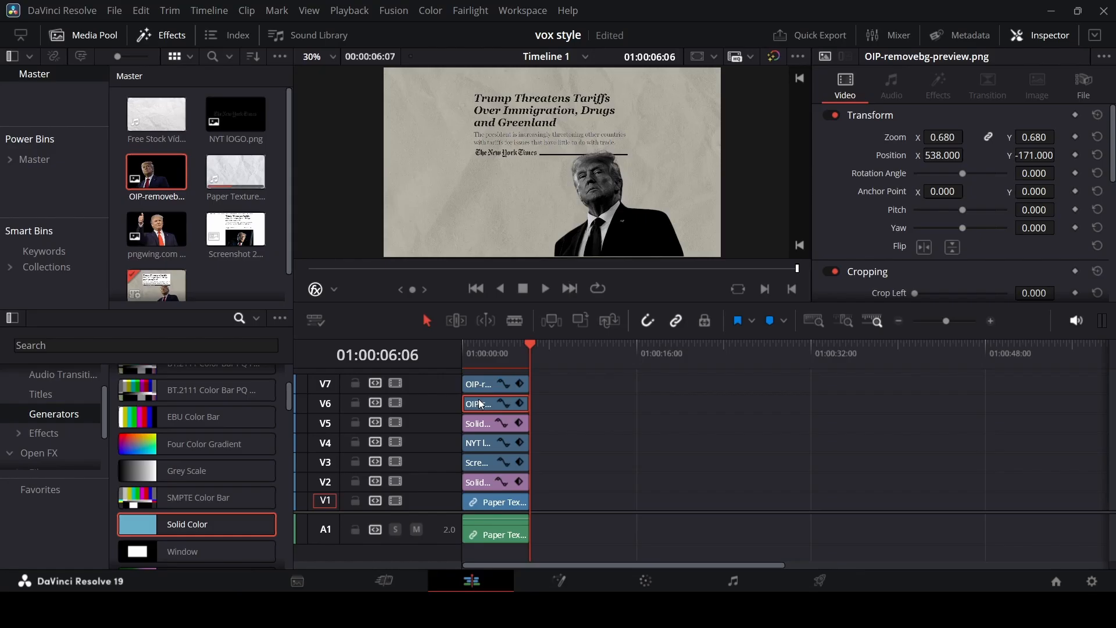
left_click(49, 453)
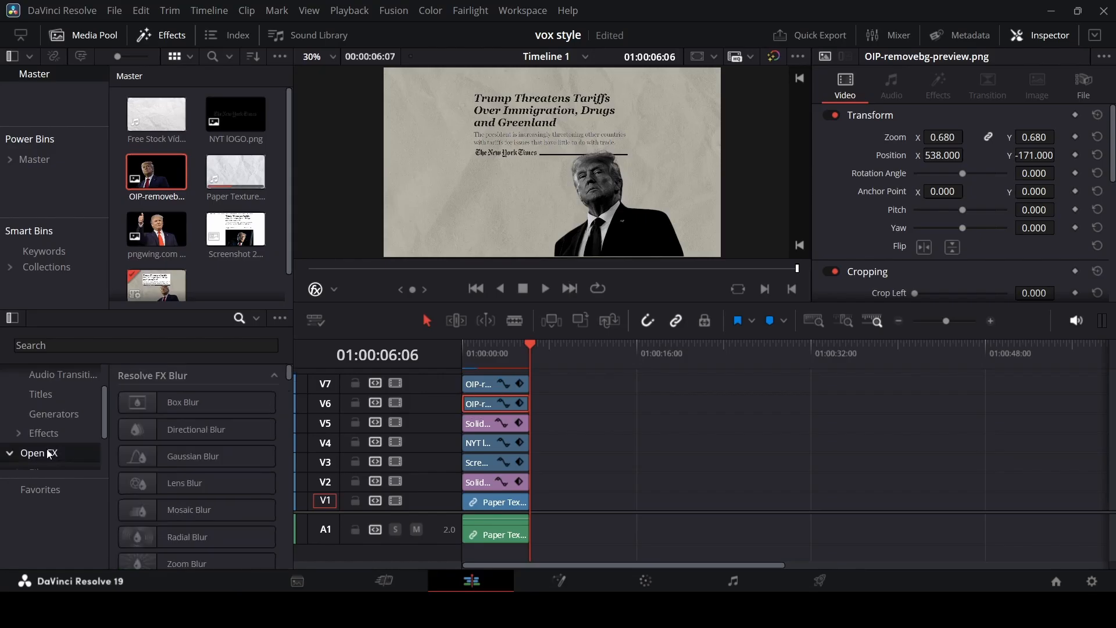
scroll(193, 465, "down", 5)
left_click(92, 347)
type("col")
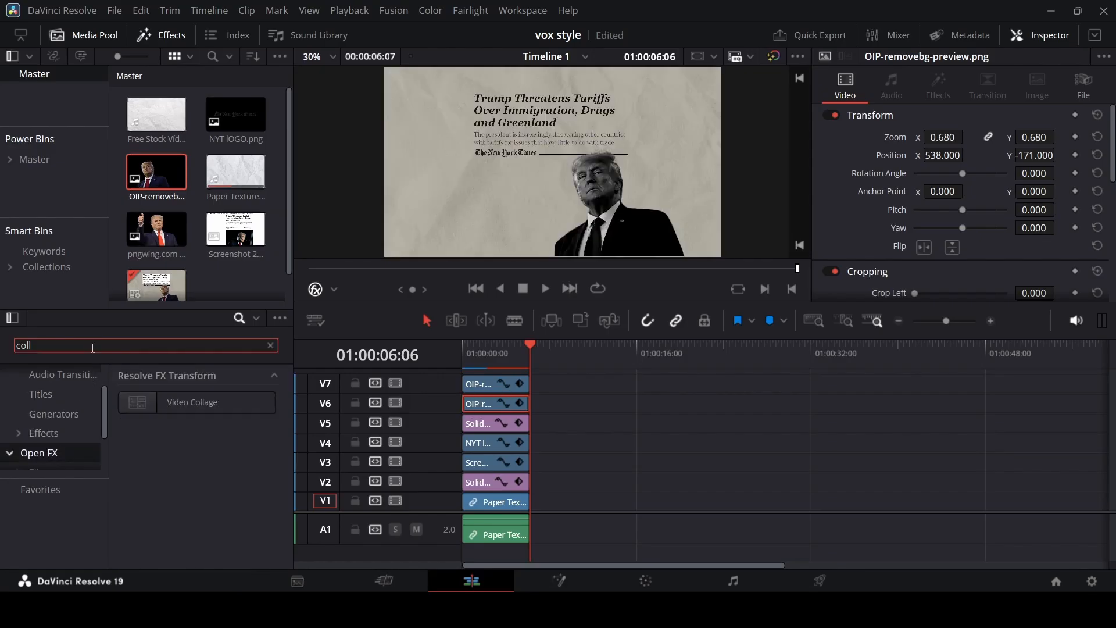
left_click_drag(208, 547, 495, 400)
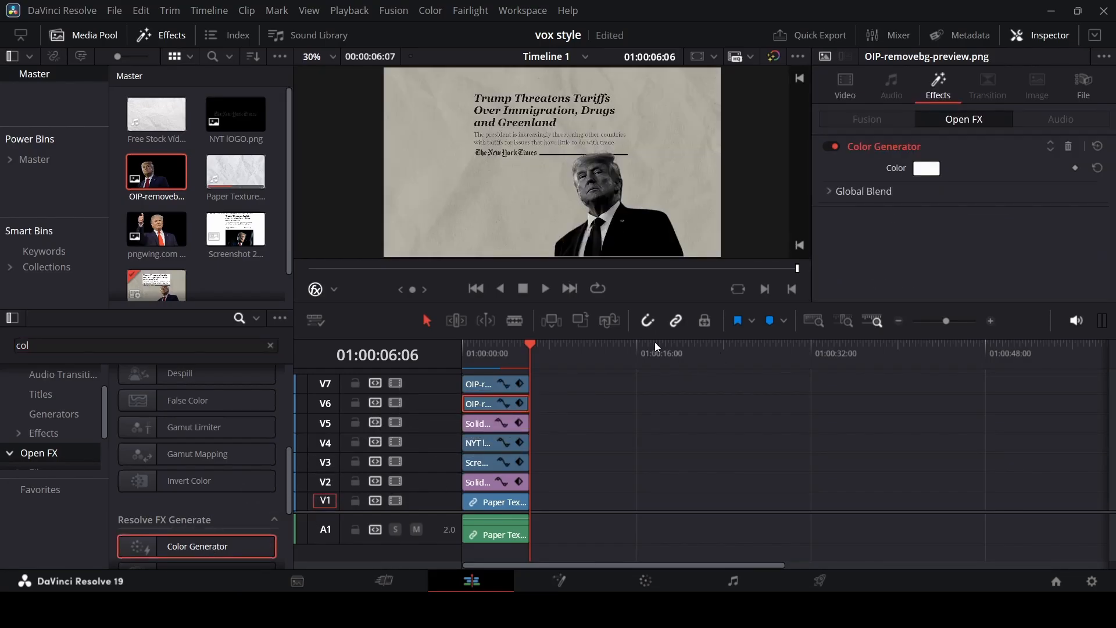
Set the Color Generator's color on the V6 portrait to dark red #640000
left_click(924, 170)
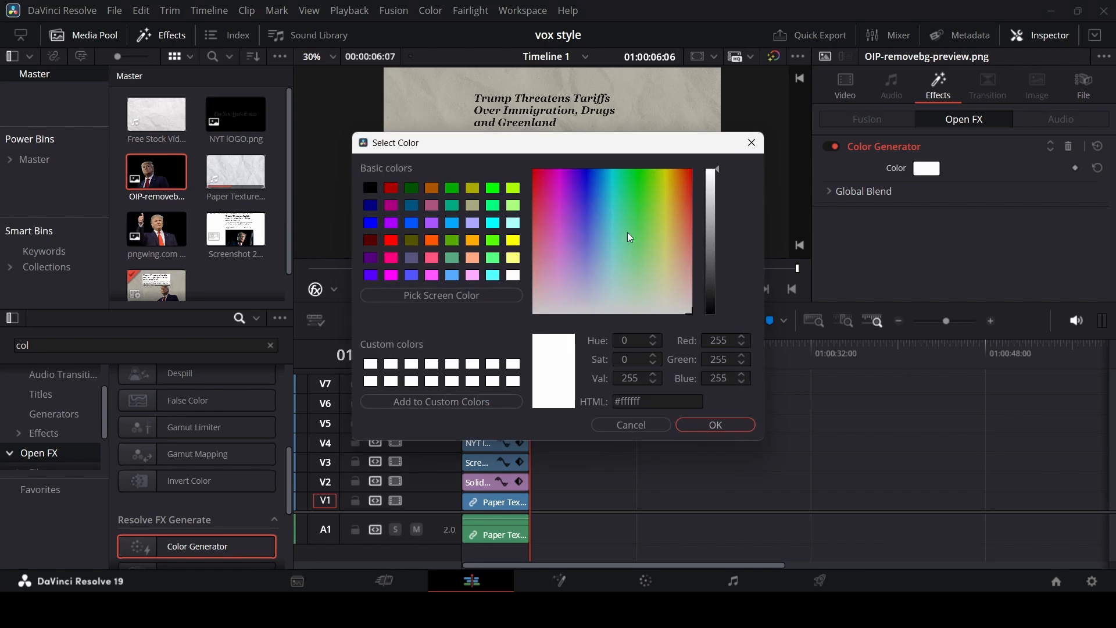
left_click(391, 240)
left_click(714, 257)
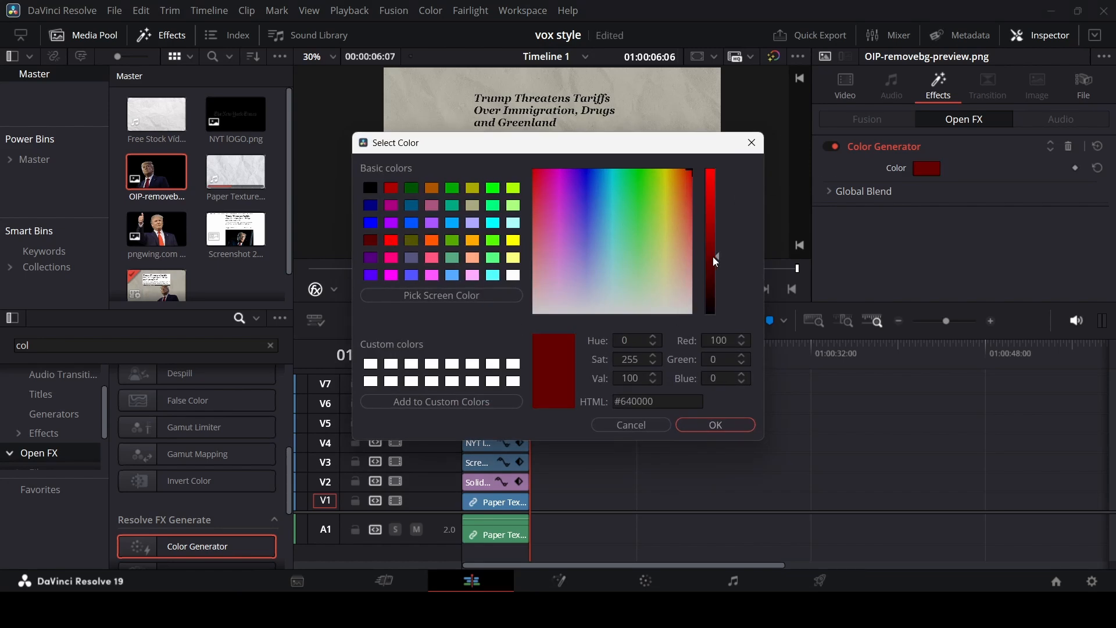
left_click(716, 425)
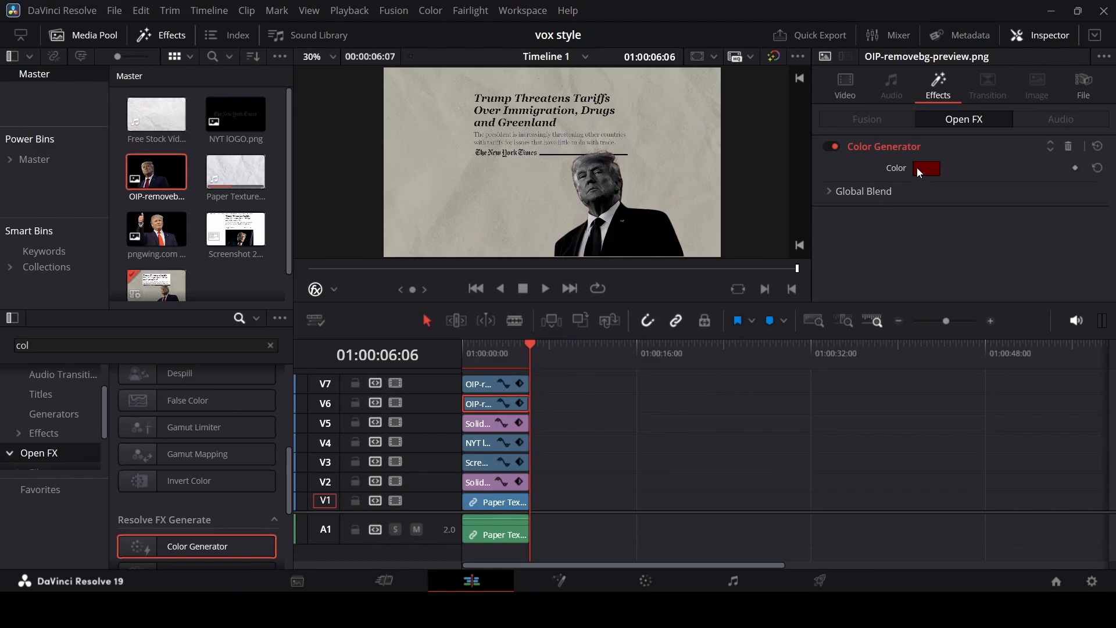
Offset the red V6 portrait to position X 550, Y -162 so it outlines the black-and-white copy
left_click(848, 84)
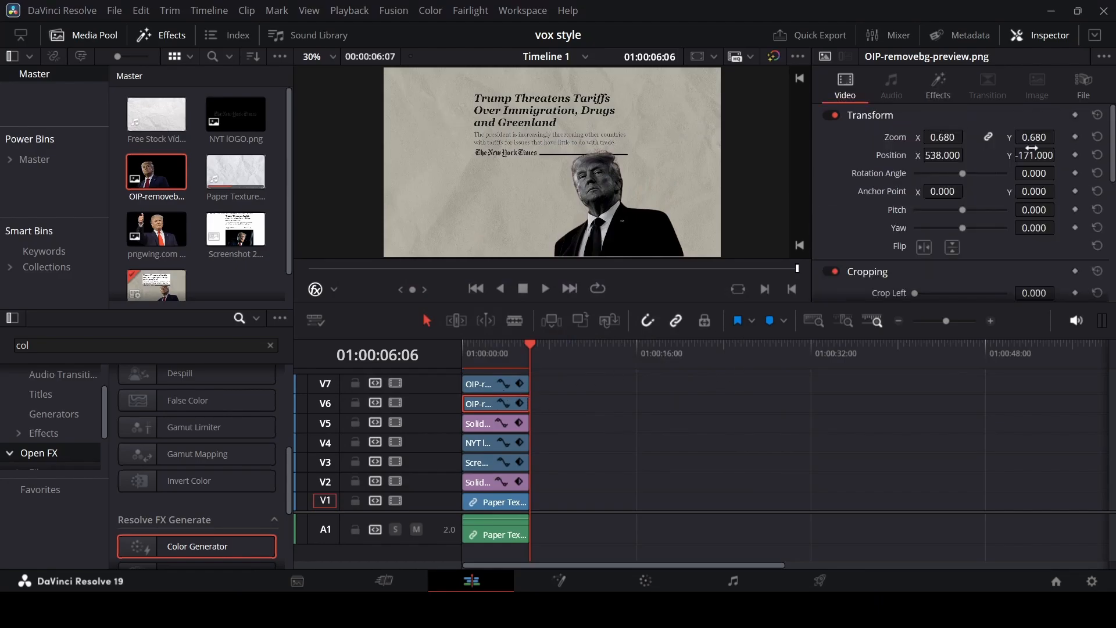
left_click_drag(943, 155, 1067, 154)
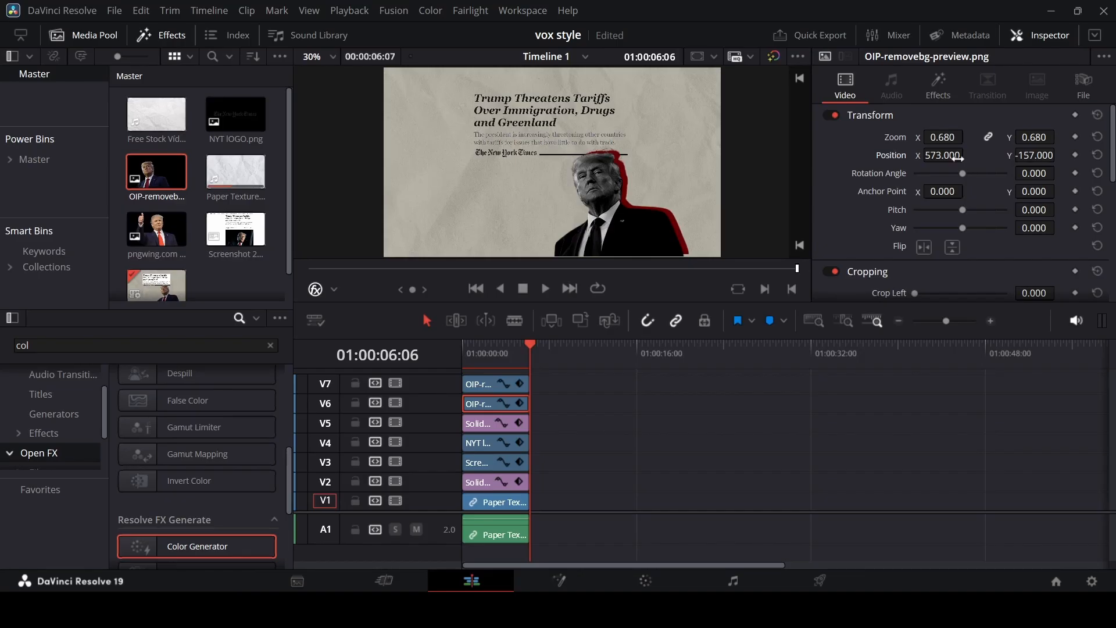
left_click_drag(967, 159, 1031, 153)
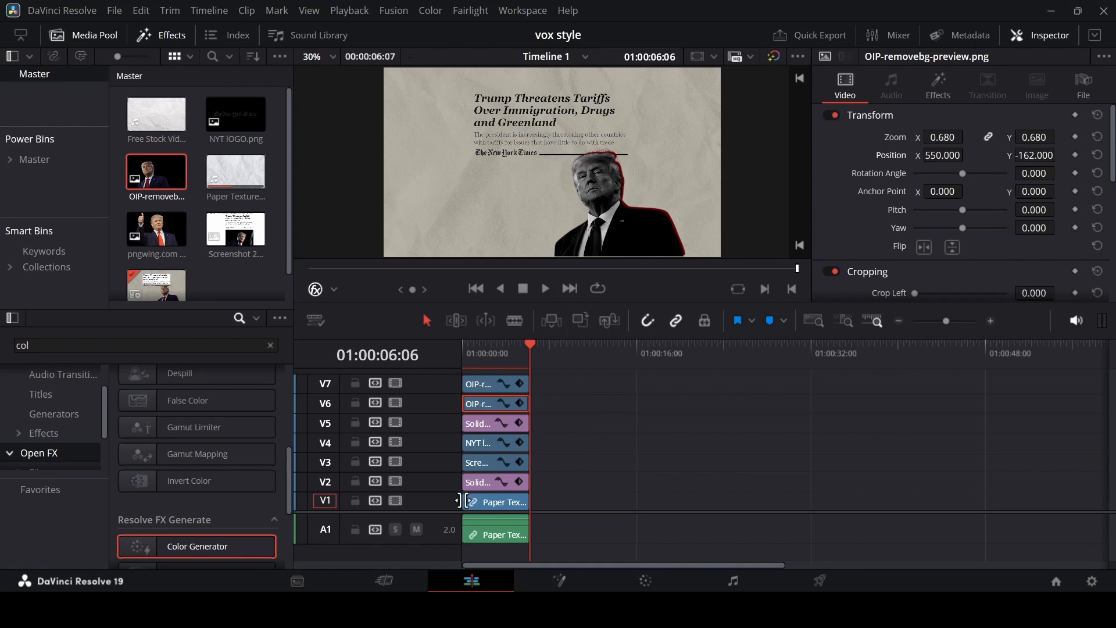
Add a Text+ title on V8 above the portrait clips, aligned with the other clips
left_click_drag(452, 531, 452, 538)
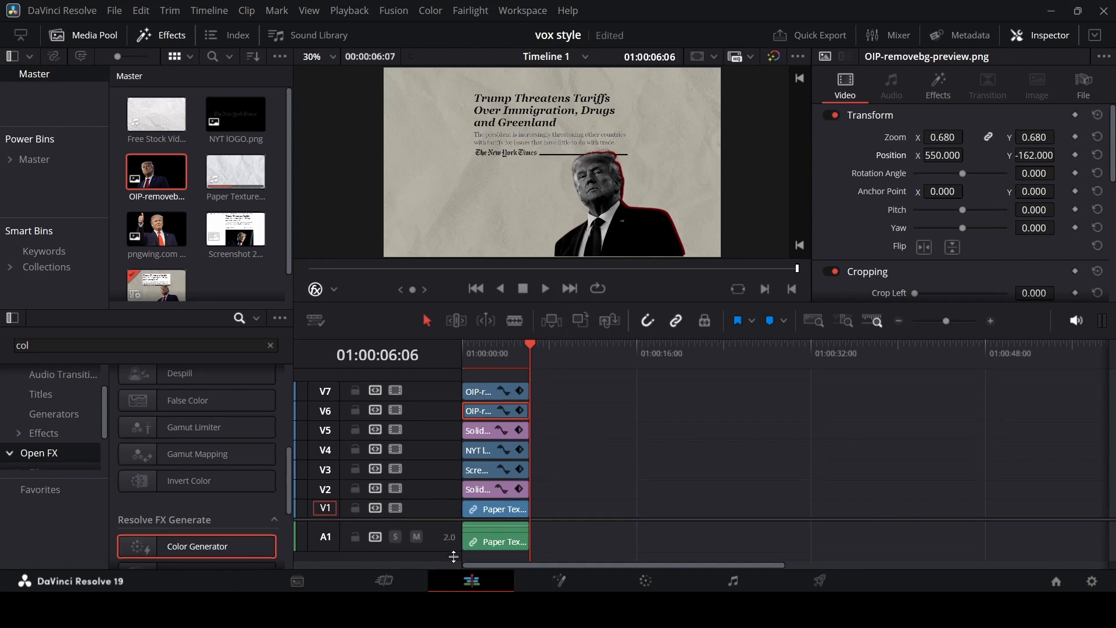
left_click(82, 395)
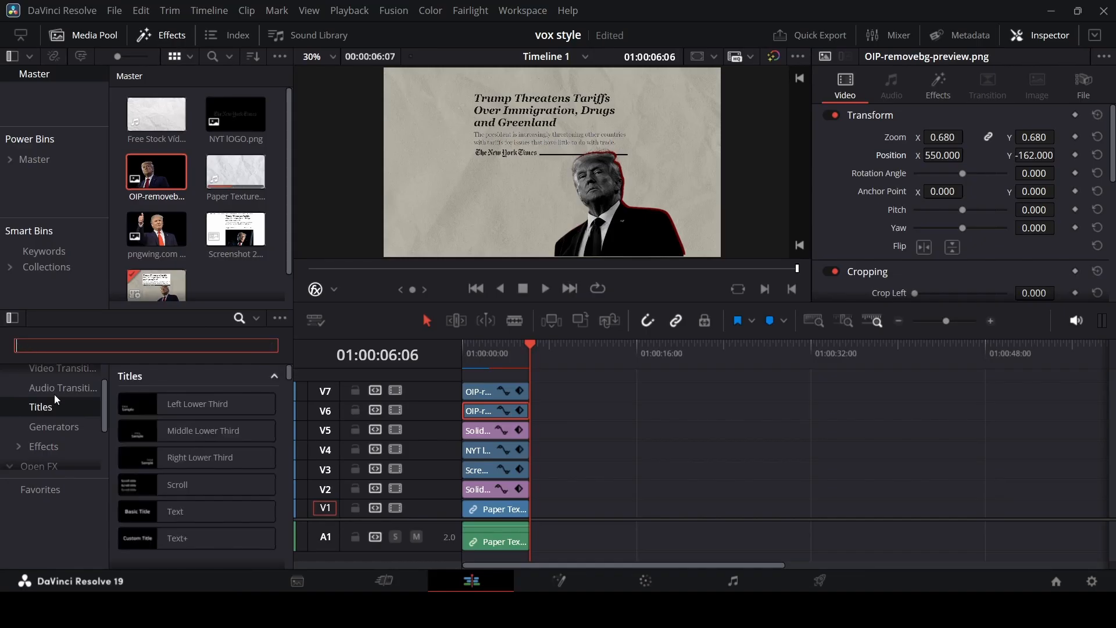
scroll(204, 451, "down", 1)
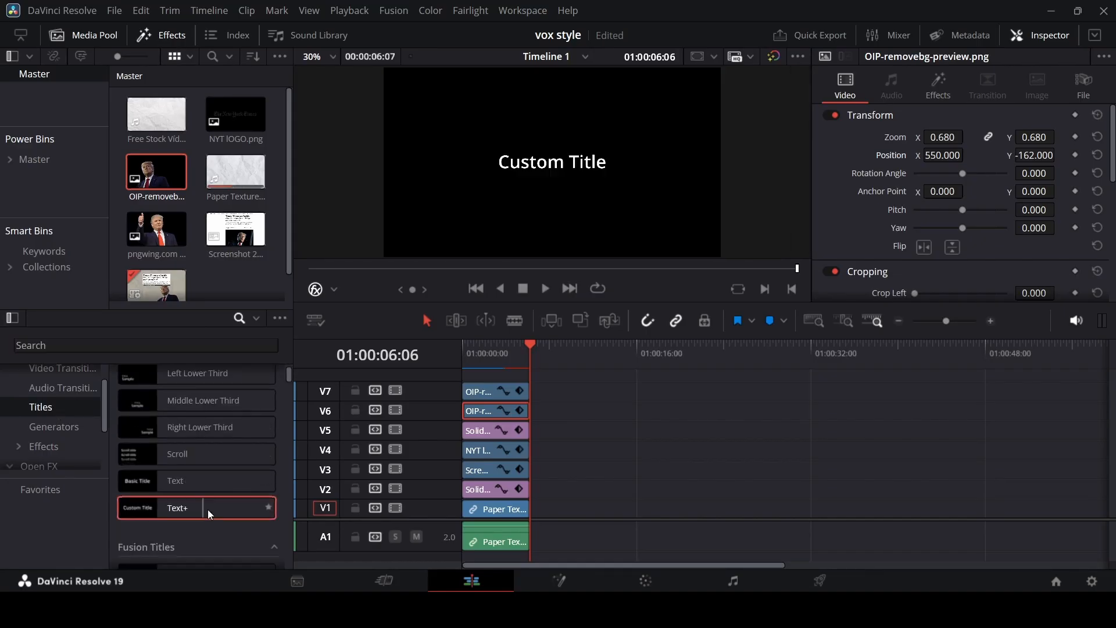
left_click_drag(208, 509, 518, 384)
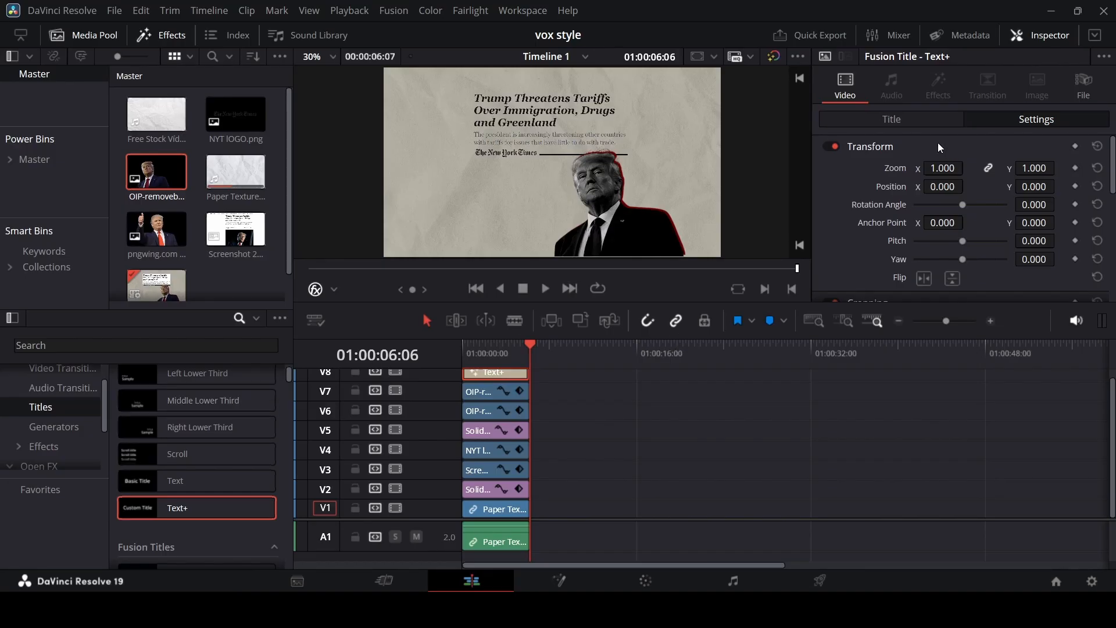
Replace the Text+ title's default text with "25 January 2025"
left_click(895, 121)
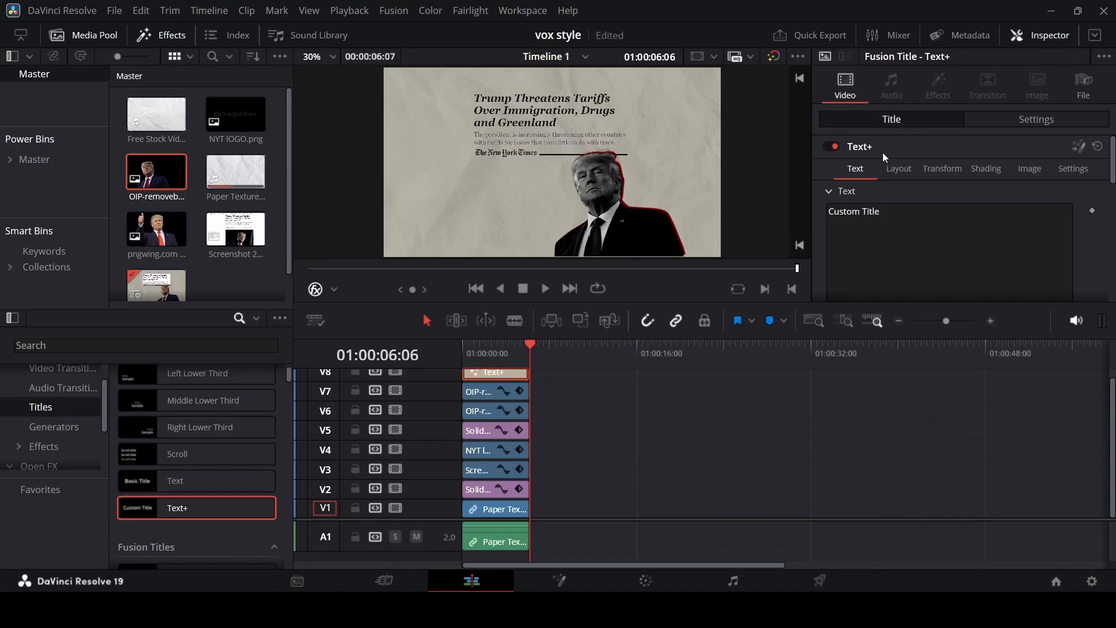
left_click(894, 222)
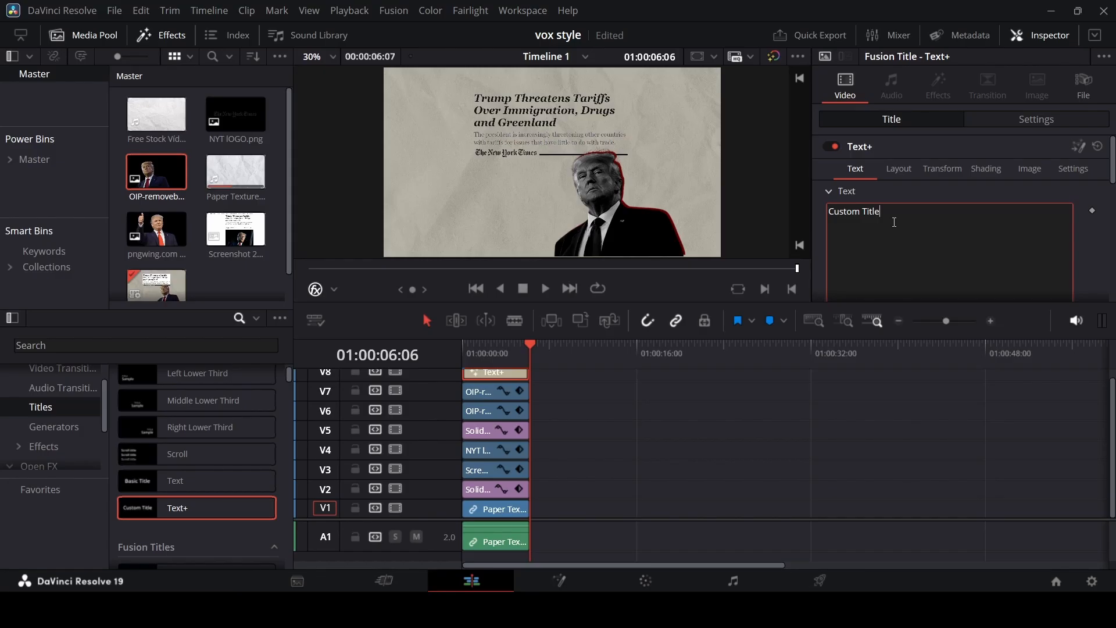
key("BackSpace")
key("BackSpace")
key("BackSpace")
key("BackSpace")
key("BackSpace")
key("BackSpace")
key("BackSpace")
key("BackSpace")
key("BackSpace")
key("BackSpace")
key("BackSpace")
key("BackSpace")
type("25 January 2025")
Change the date title's font to Monotype Corsiva
scroll(929, 248, "down", 3)
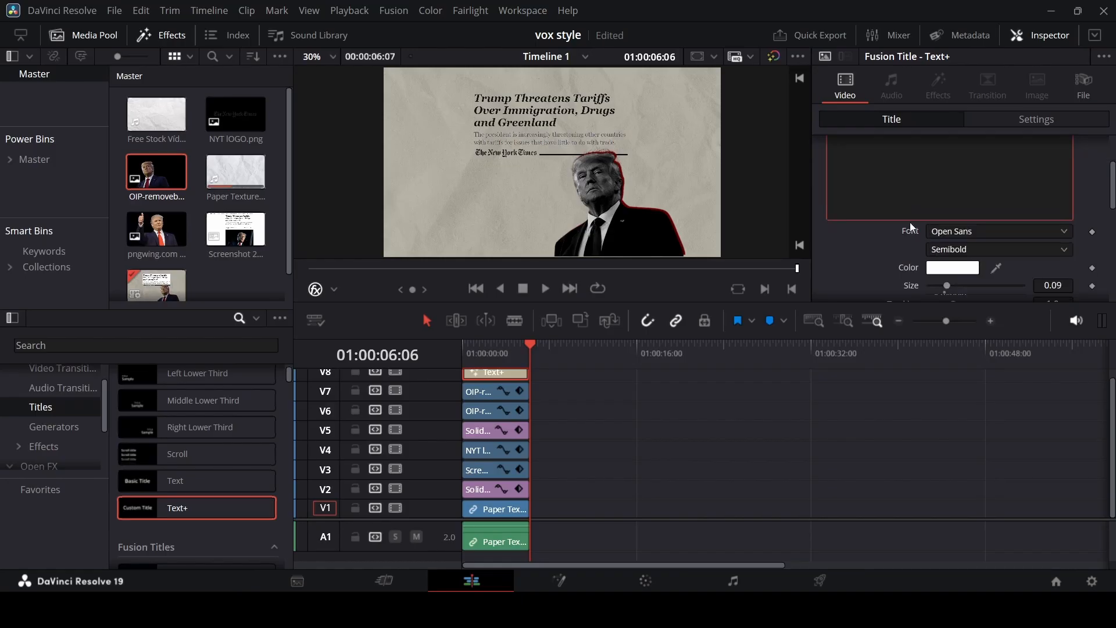
left_click(1000, 232)
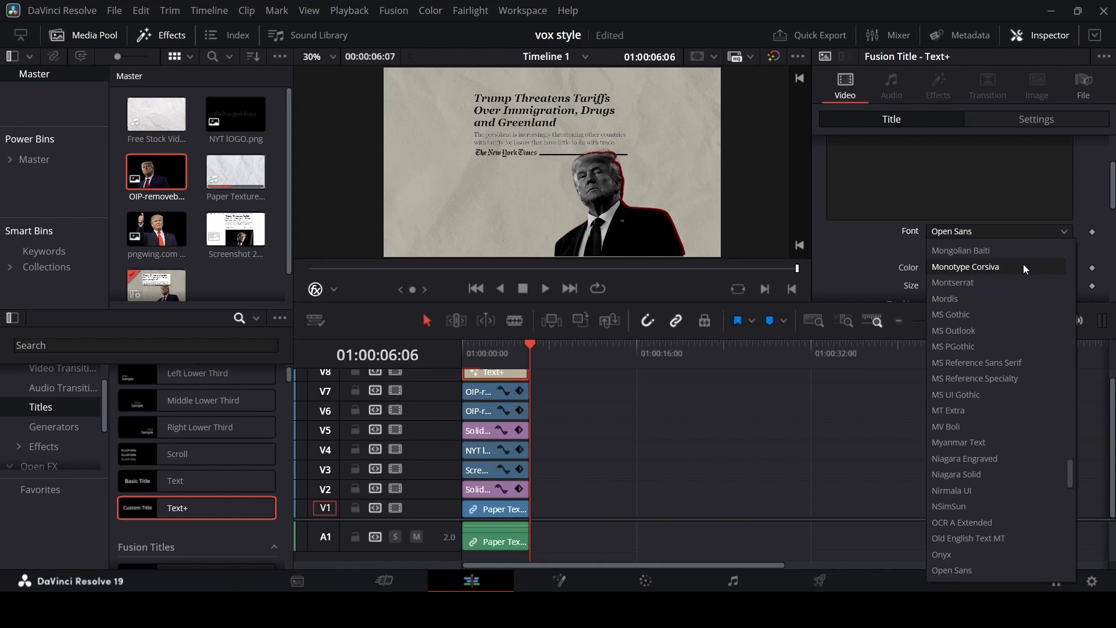
left_click(1023, 265)
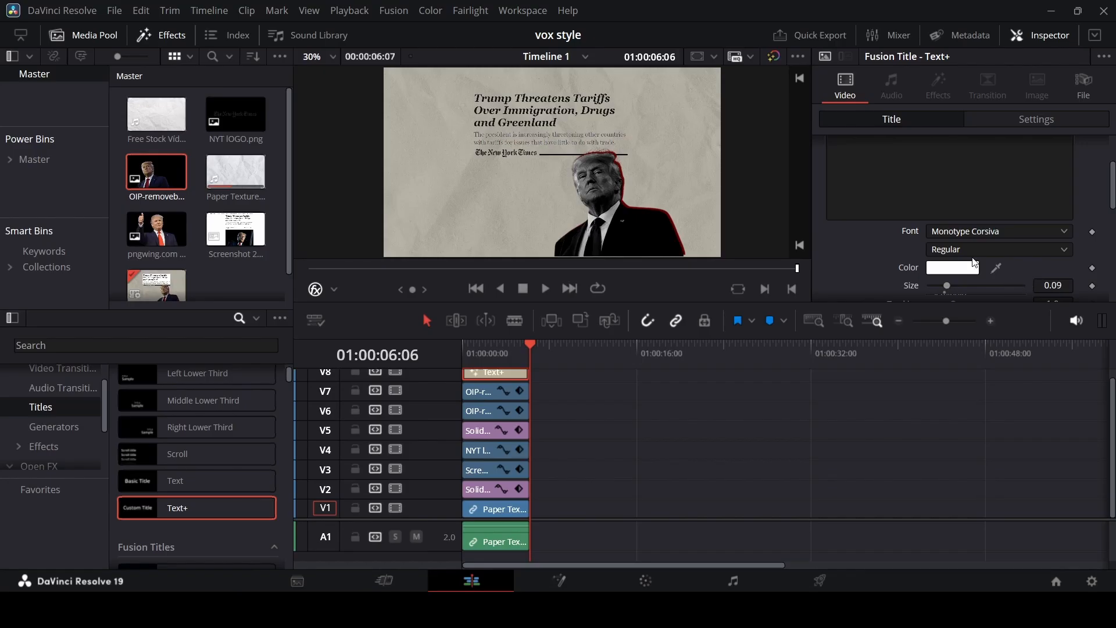
Move the date title above the headline by setting its layout Center Y to 0.94, previewing it at 01:00:02:14
scroll(920, 220, "up", 4)
left_click(898, 168)
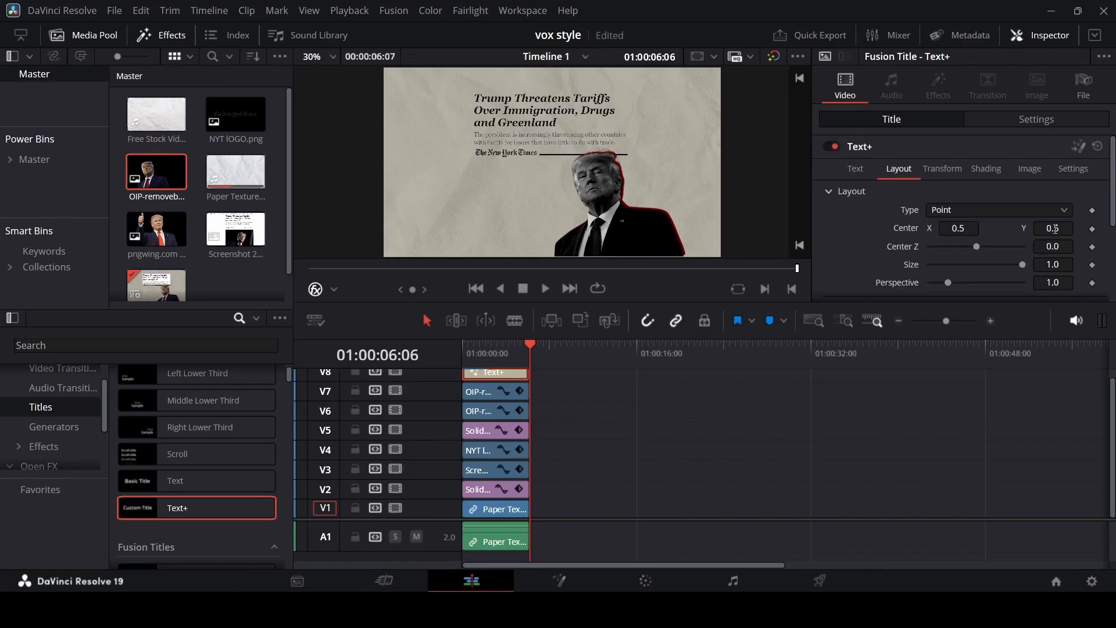
left_click_drag(1052, 227, 1069, 228)
left_click_drag(533, 343, 489, 346)
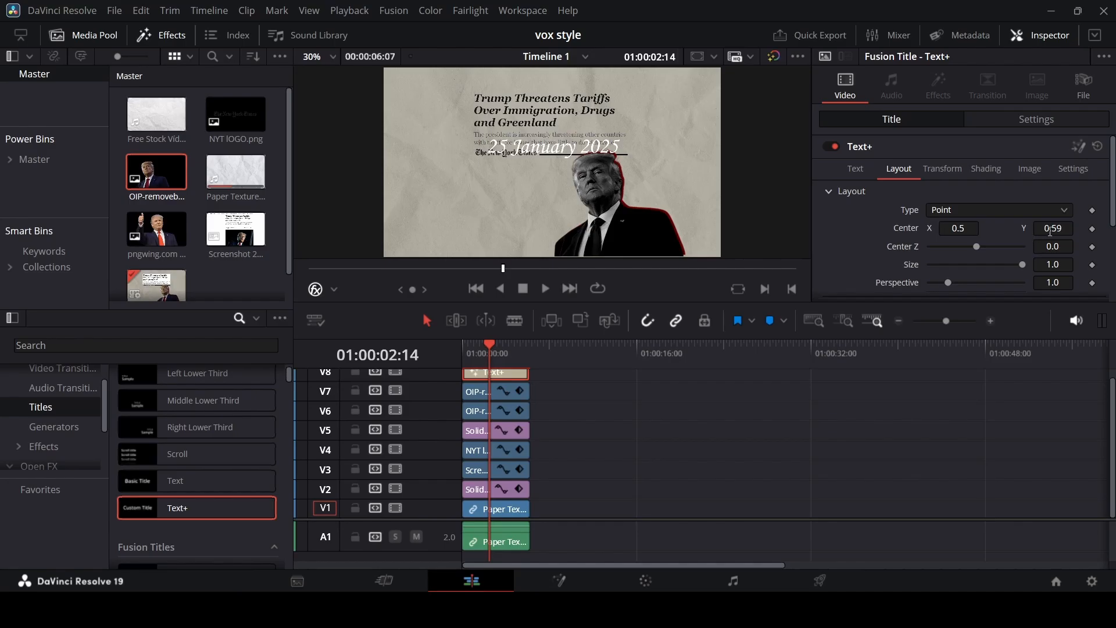
left_click_drag(1054, 228, 1097, 228)
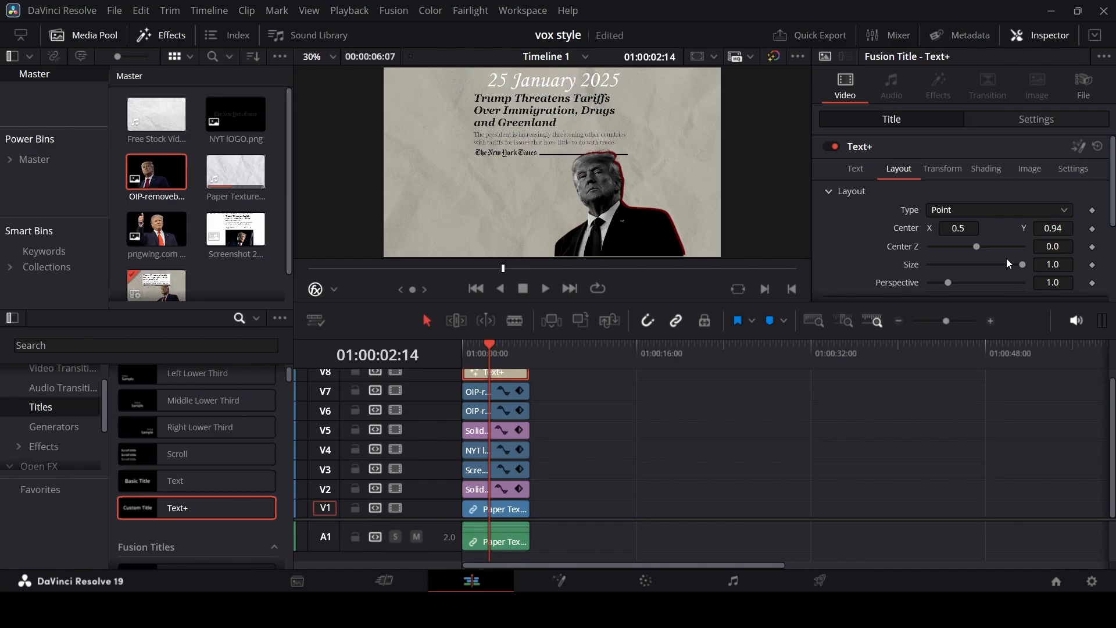
Reduce the date title's text size so it is clearly narrower than the headline below it
left_click(866, 174)
scroll(1047, 243, "down", 3)
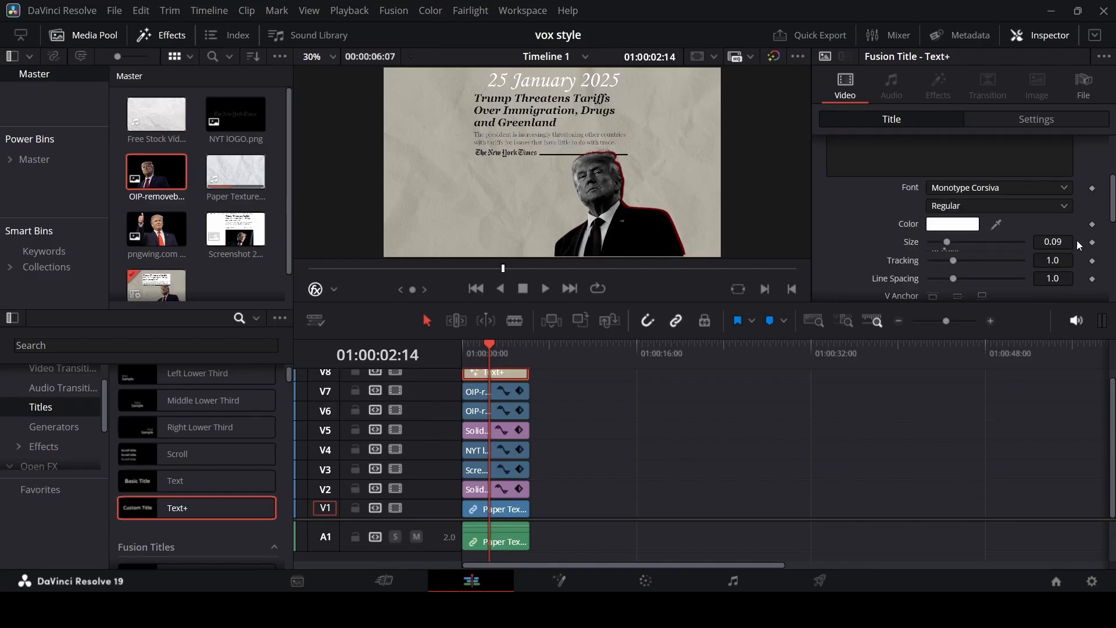
left_click_drag(1078, 244, 1063, 244)
scroll(988, 228, "up", 2)
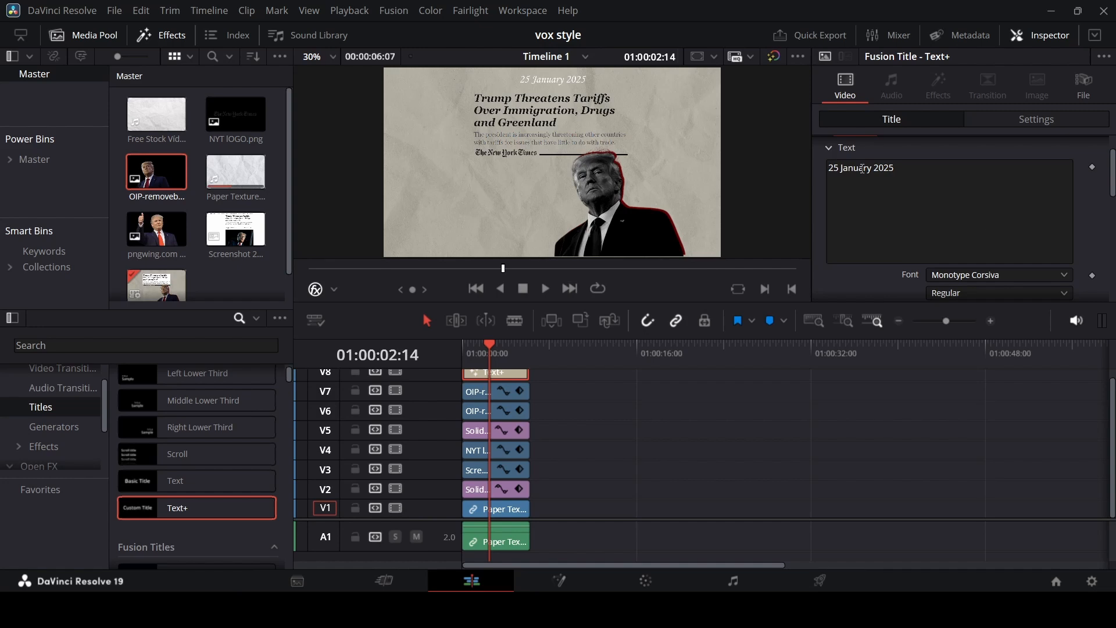
Reposition the date title just above the headline, lined up with its left edge, with layout Center X at 0.37
scroll(862, 169, "up", 1)
left_click(902, 169)
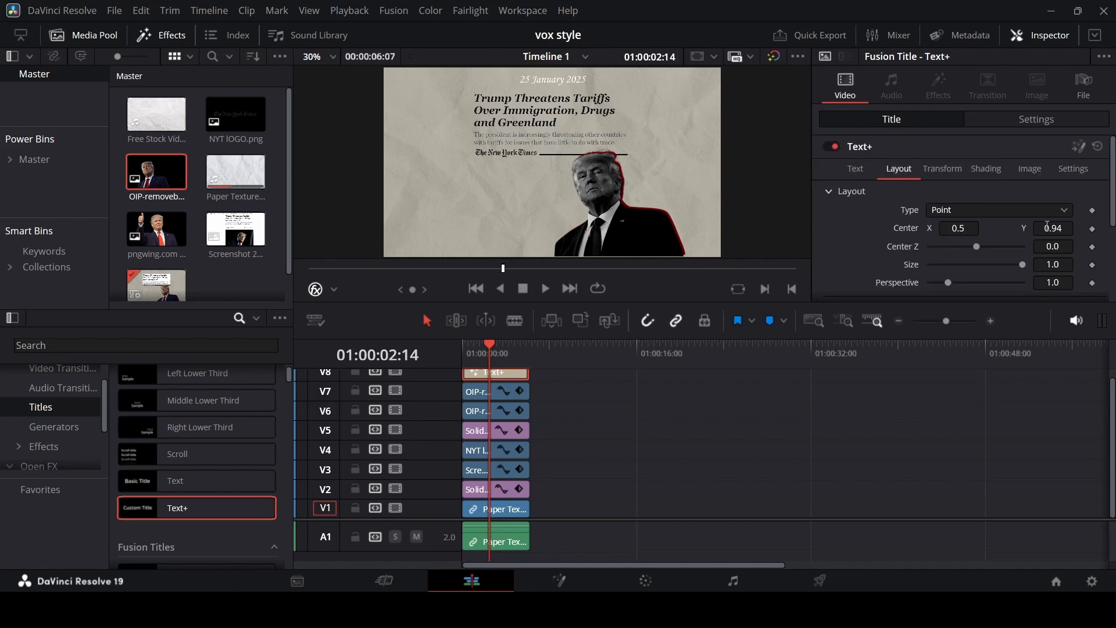
left_click_drag(1046, 226, 809, 228)
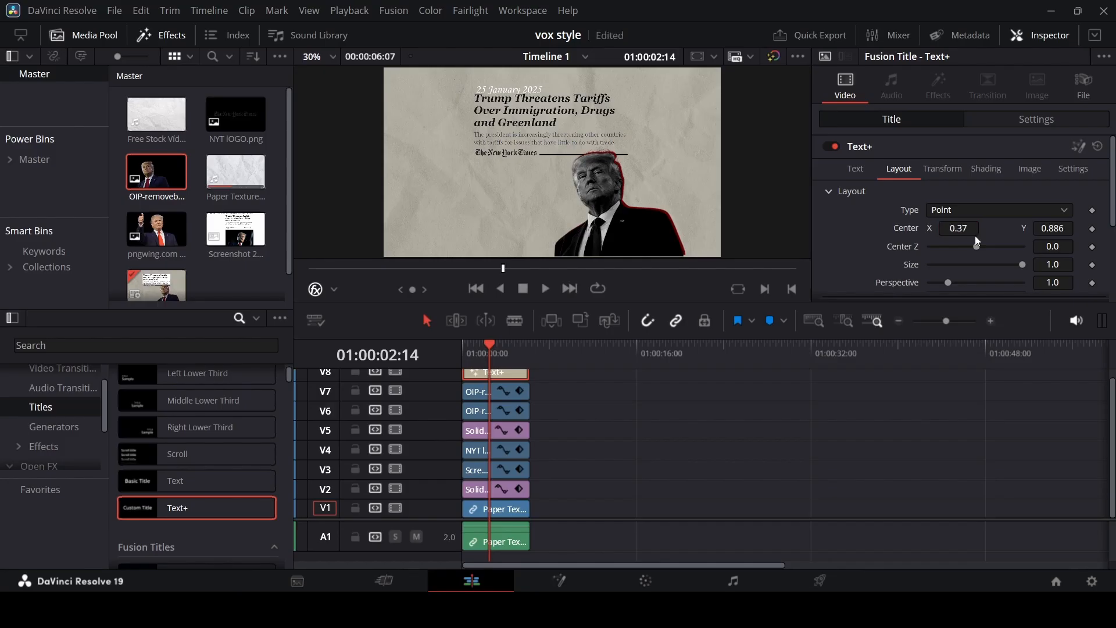
left_click_drag(1041, 227, 1058, 227)
Reduce the date title's text size slightly to 0.04
left_click(855, 169)
scroll(975, 241, "down", 5)
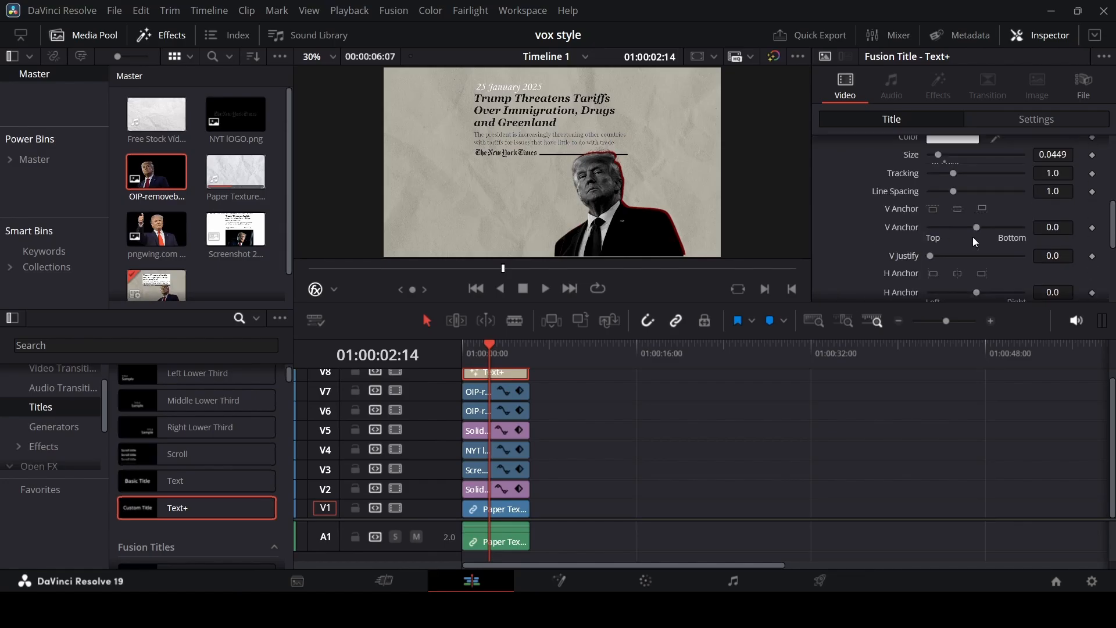
left_click(1067, 157)
key("BackSpace")
key("BackSpace")
Enable shading element 2, Red Outline, on the date title
scroll(974, 215, "up", 5)
scroll(971, 220, "up", 2)
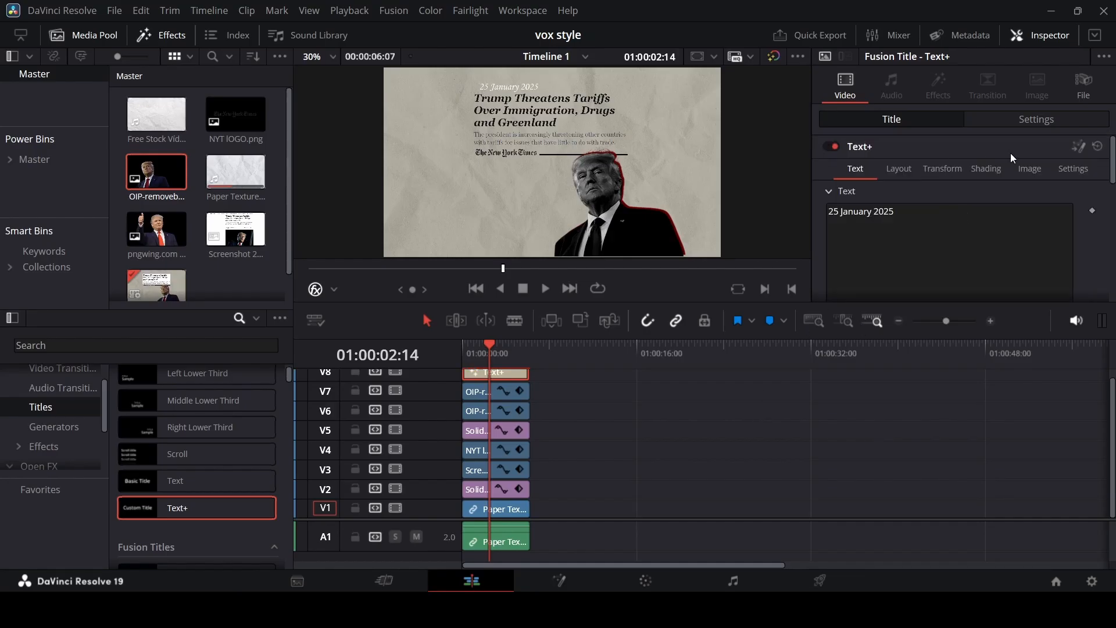
left_click(988, 167)
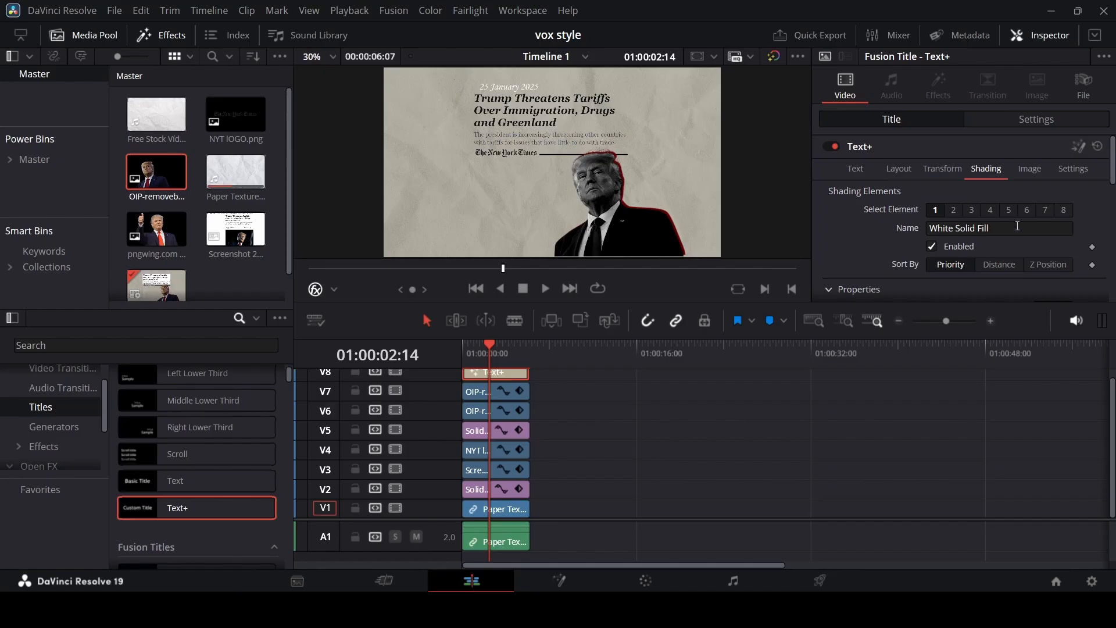
scroll(979, 226, "down", 2)
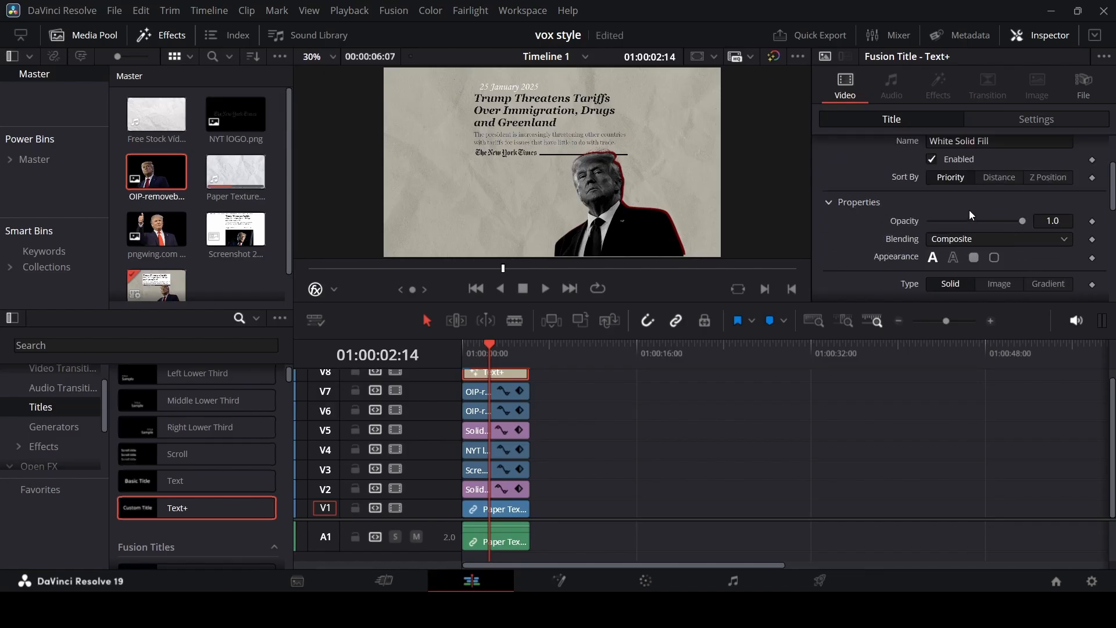
scroll(970, 215, "up", 2)
left_click(954, 213)
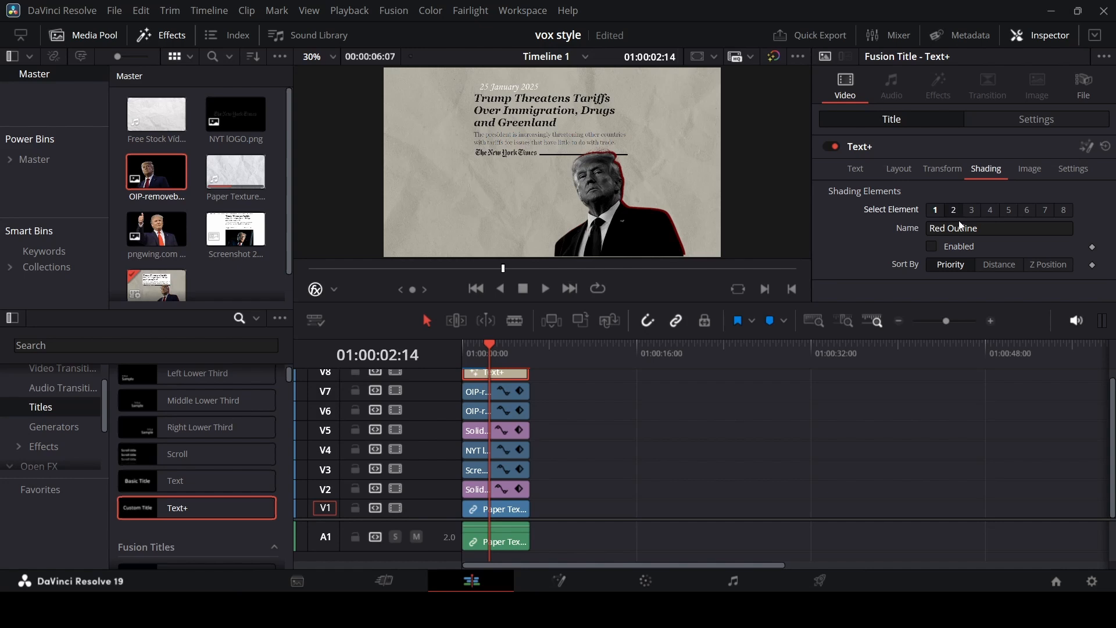
left_click(930, 247)
scroll(939, 245, "down", 3)
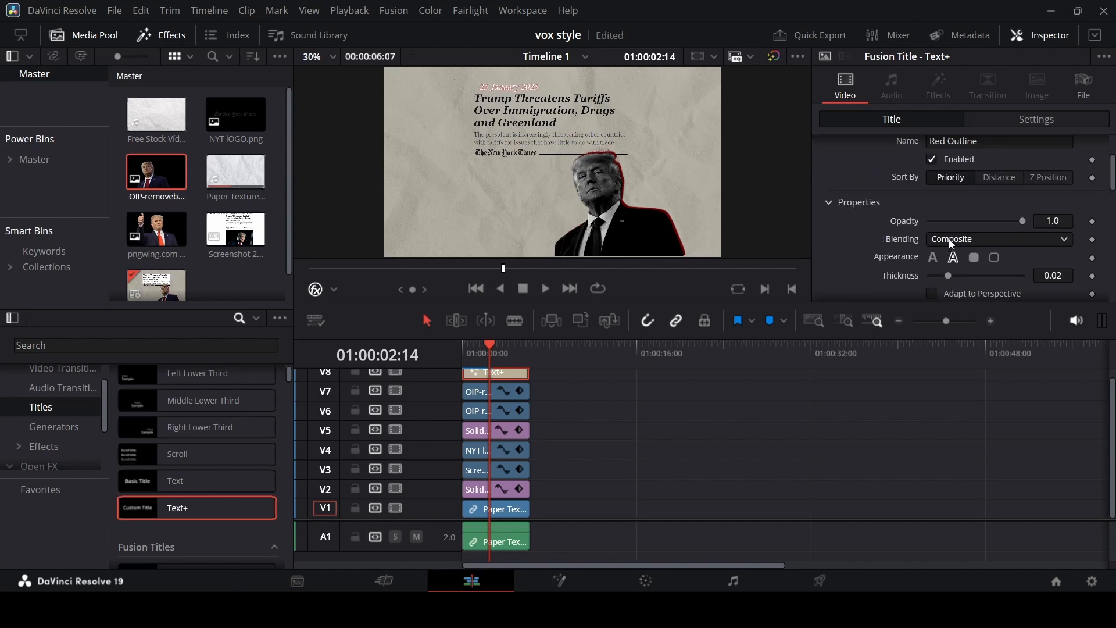
Change the red shading element to a filled background box behind the date, with its level set to Line
left_click(974, 214)
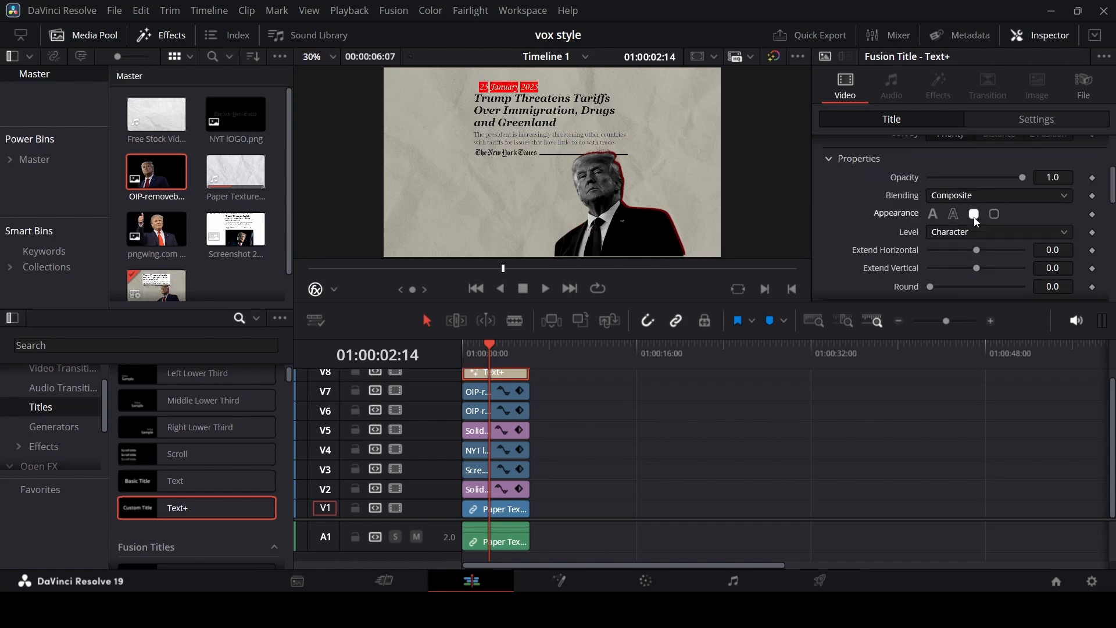
left_click(1054, 233)
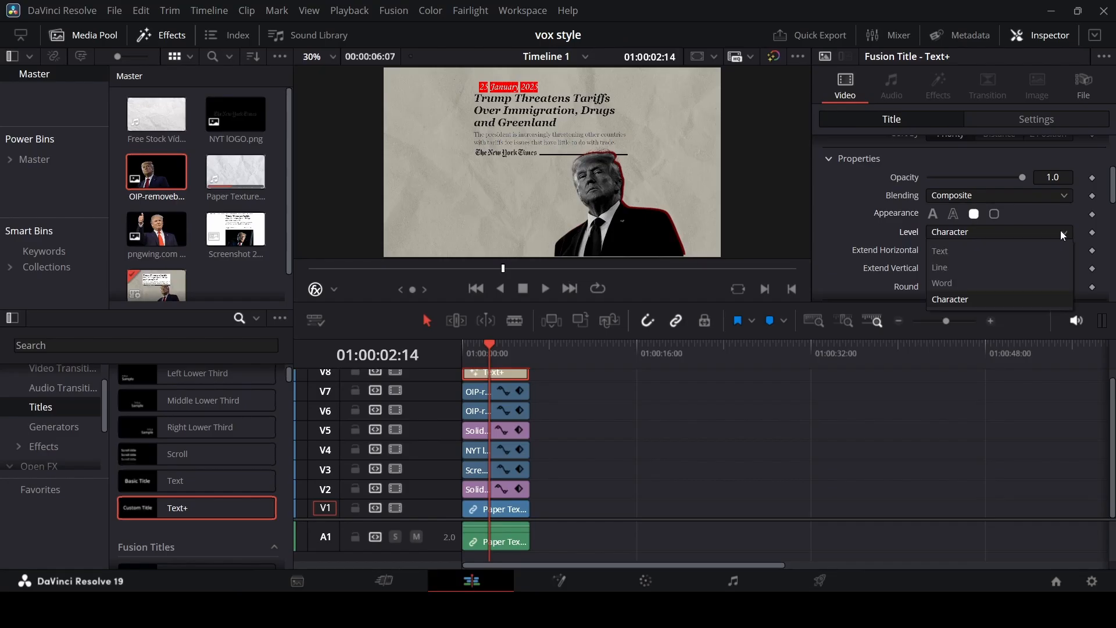
left_click(967, 273)
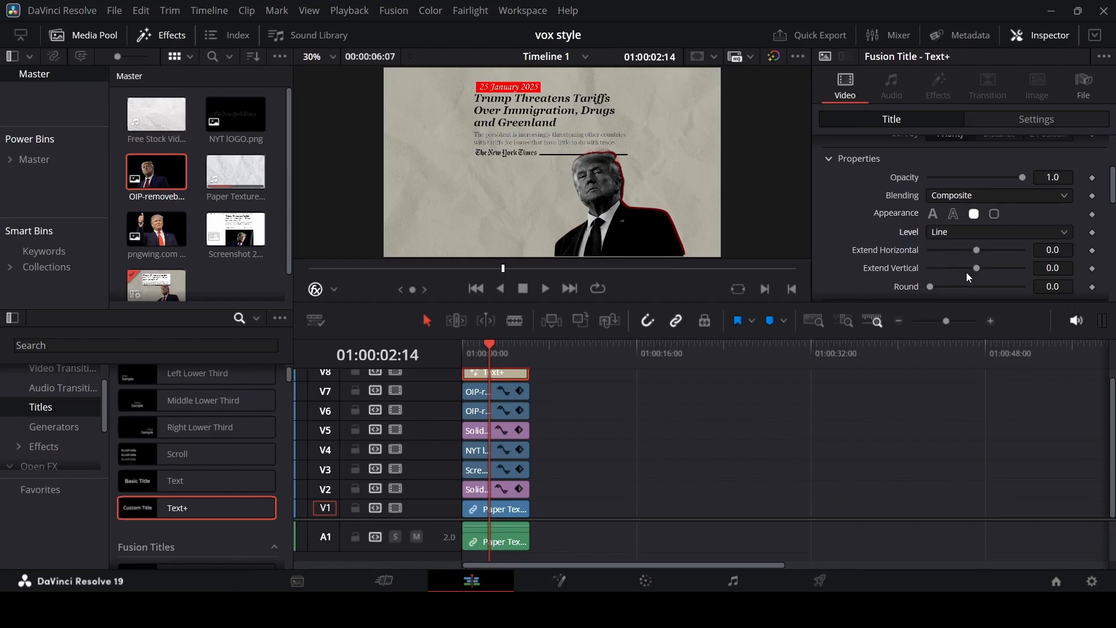
left_click(1061, 231)
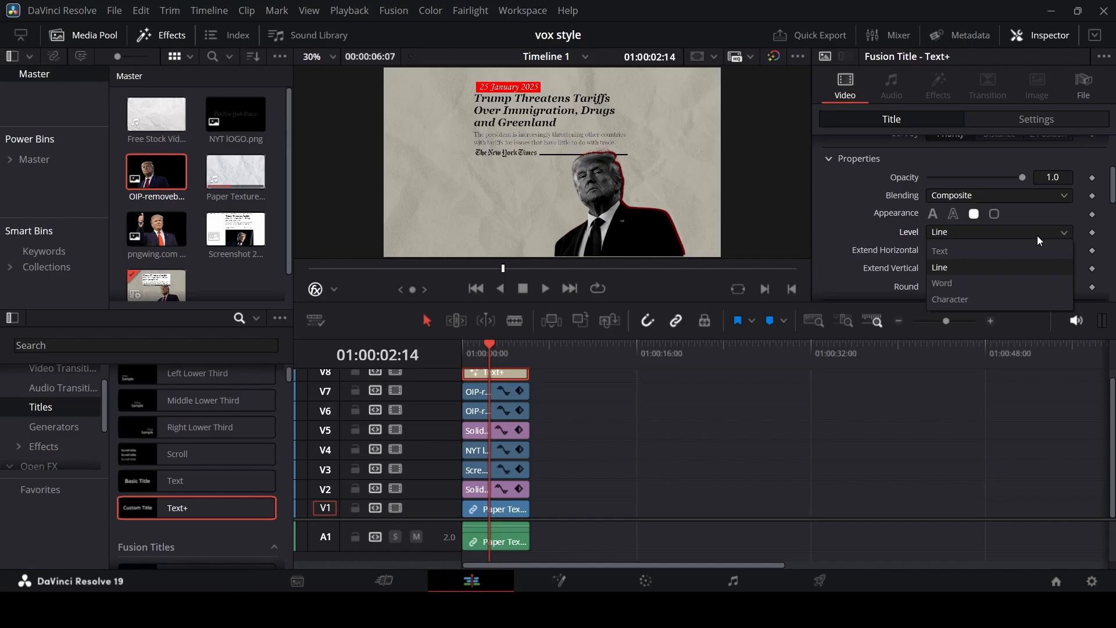
left_click(999, 250)
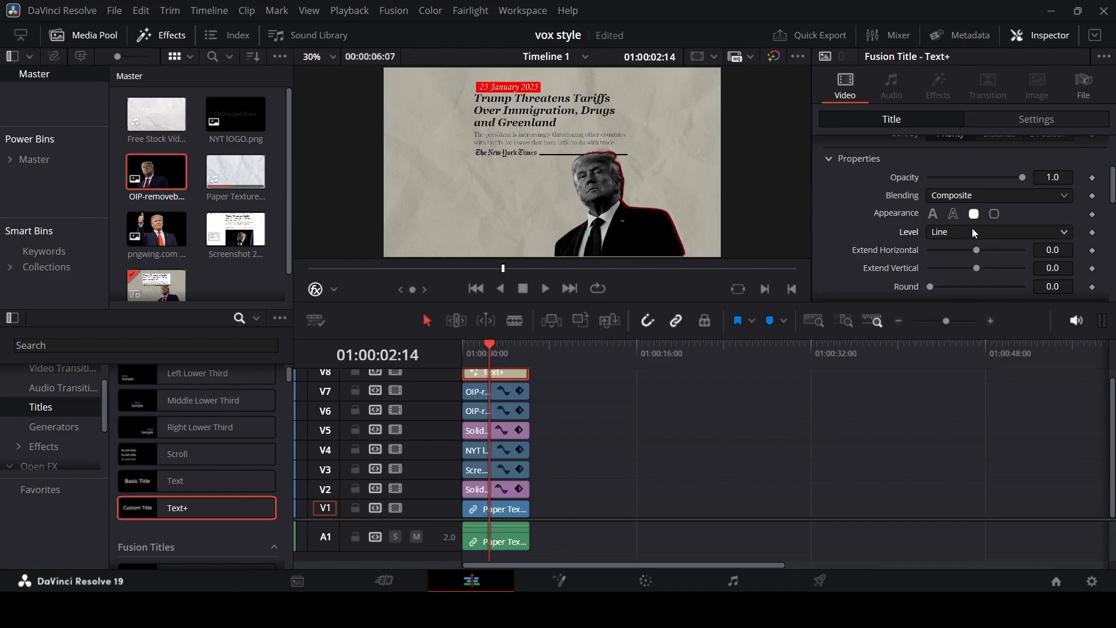
scroll(825, 208, "down", 5)
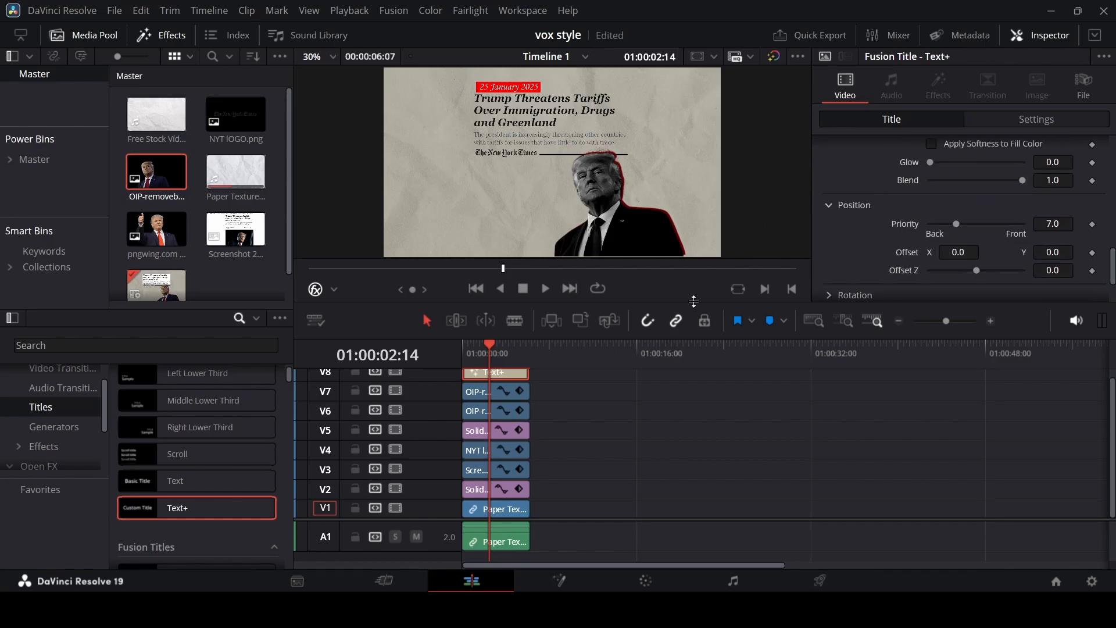
Return to the timeline's start and combine the headline screenshot and newspaper logo clips on V3 and V4 into Compound Clip 1
left_click_drag(493, 343, 463, 353)
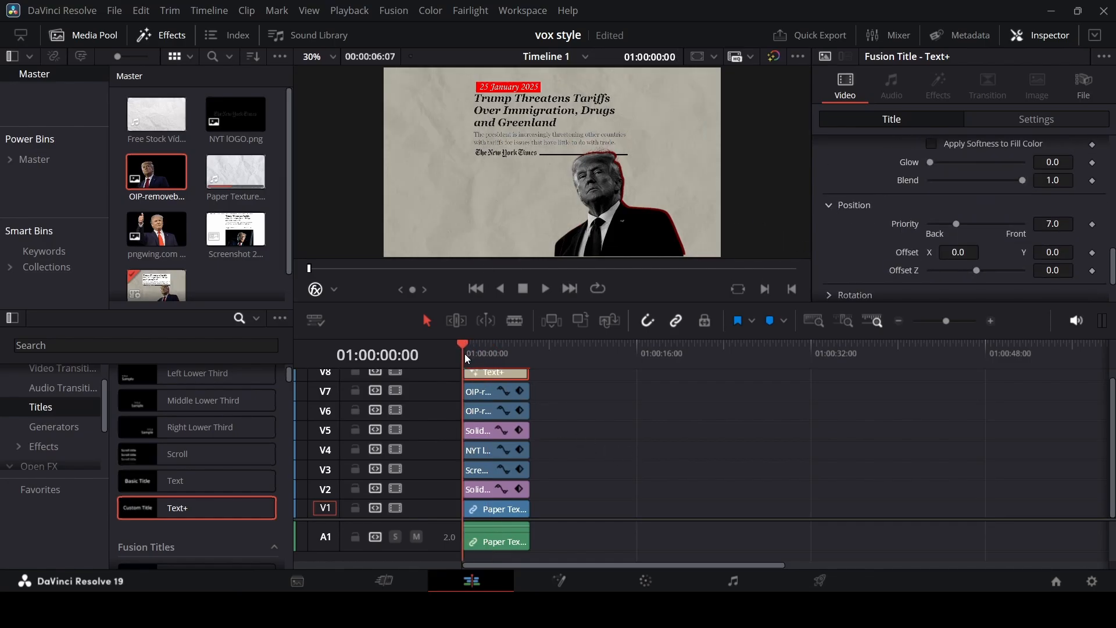
left_click(542, 439)
left_click_drag(520, 478, 508, 469)
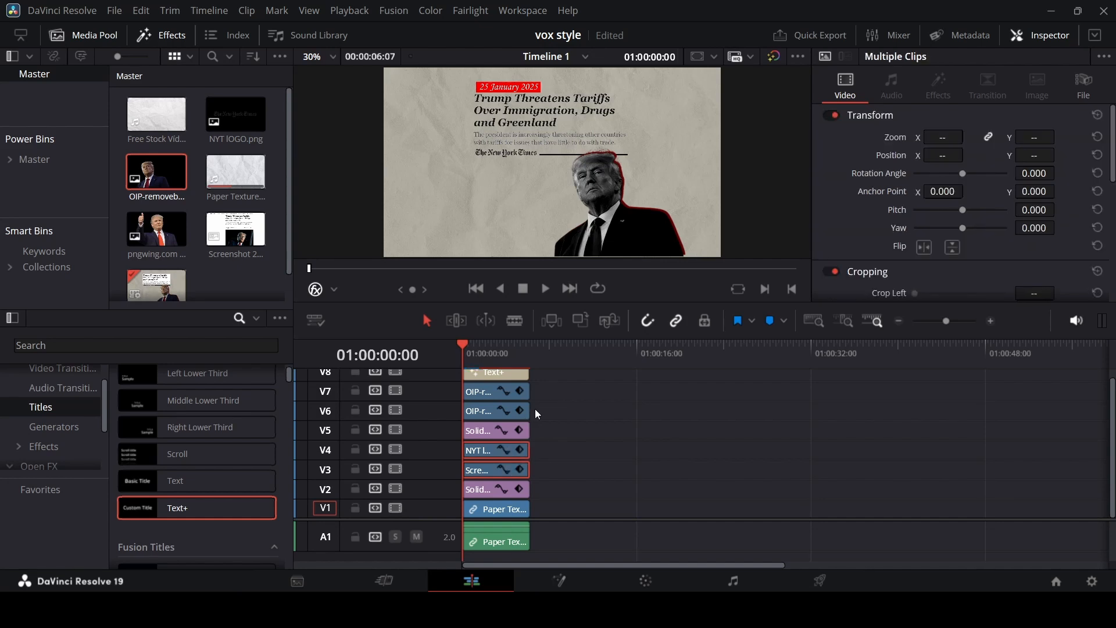
left_click_drag(544, 386, 511, 404)
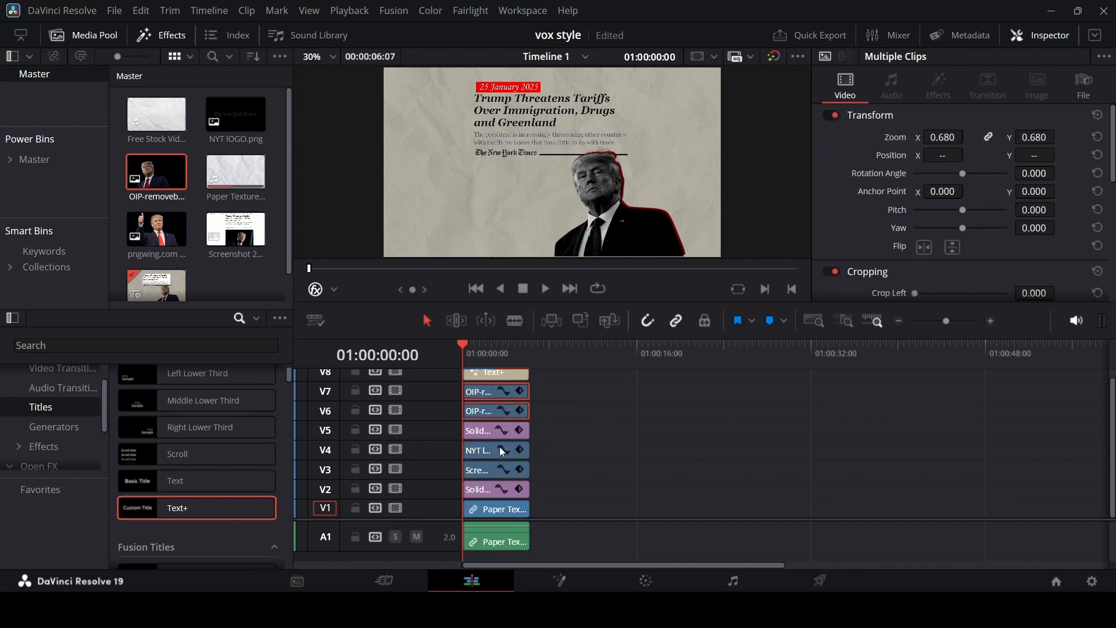
left_click_drag(535, 449, 490, 468)
right_click(491, 467)
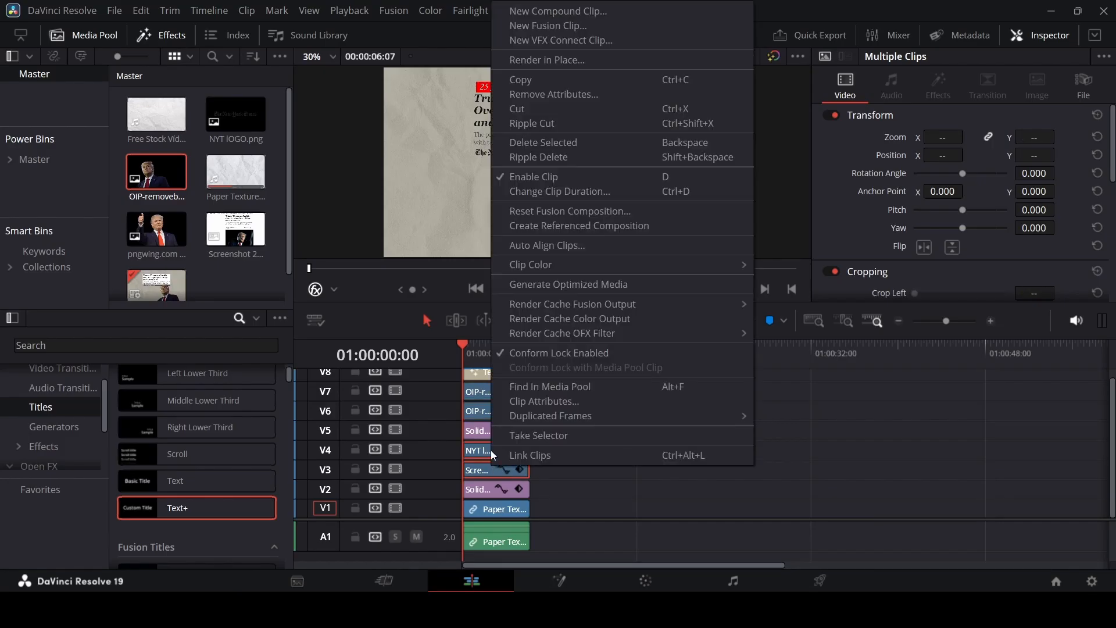
left_click(559, 11)
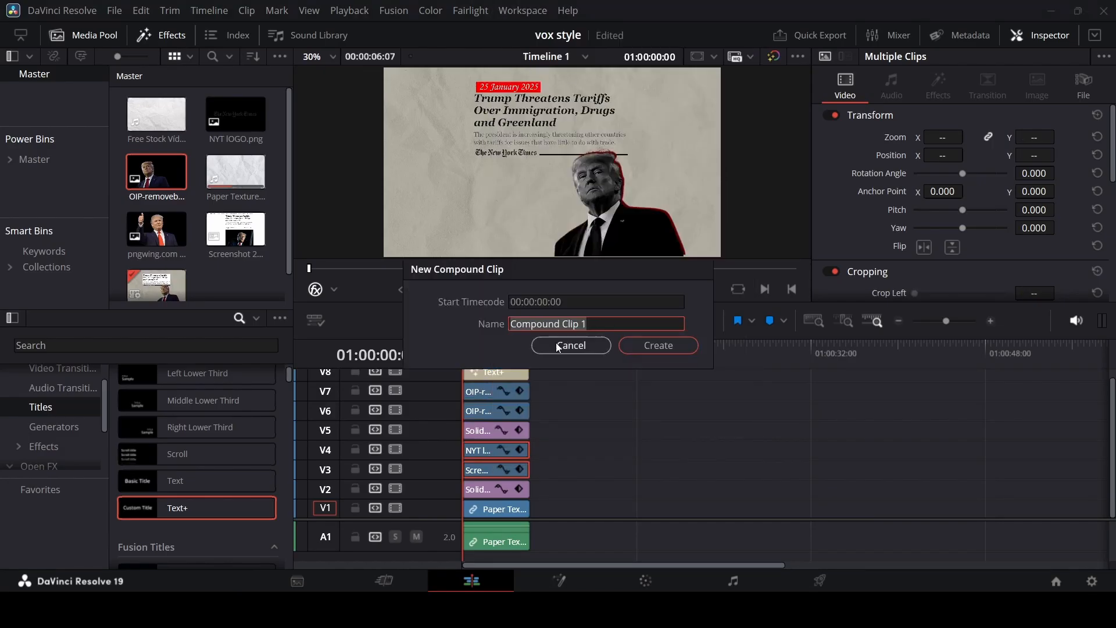
left_click(647, 342)
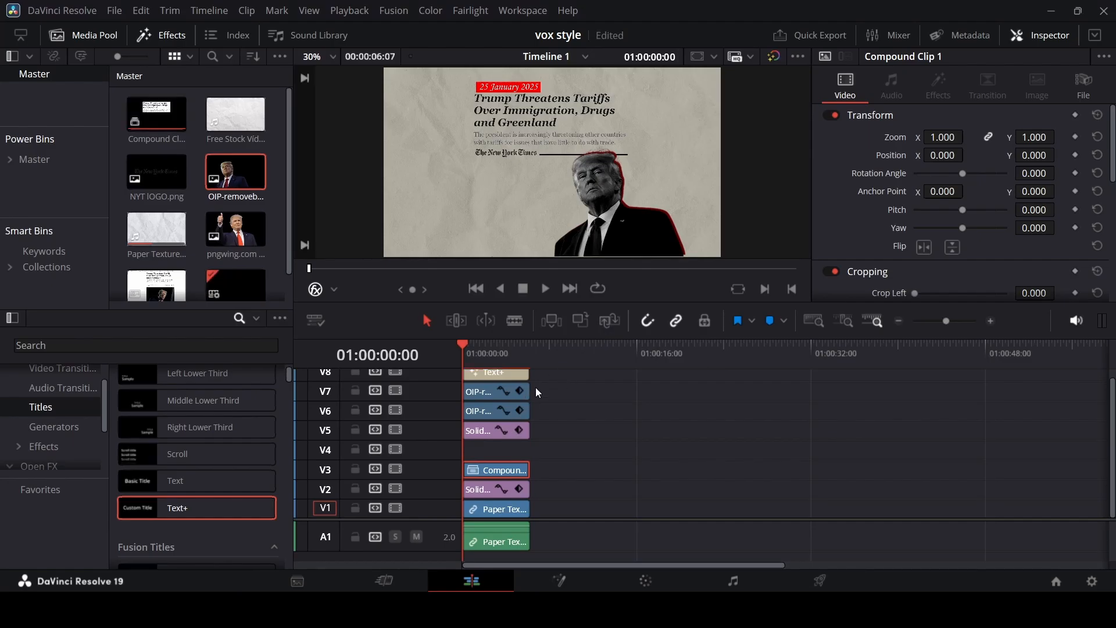
Combine the two portrait clips on V6 and V7 into Compound Clip 2
left_click_drag(537, 385, 509, 410)
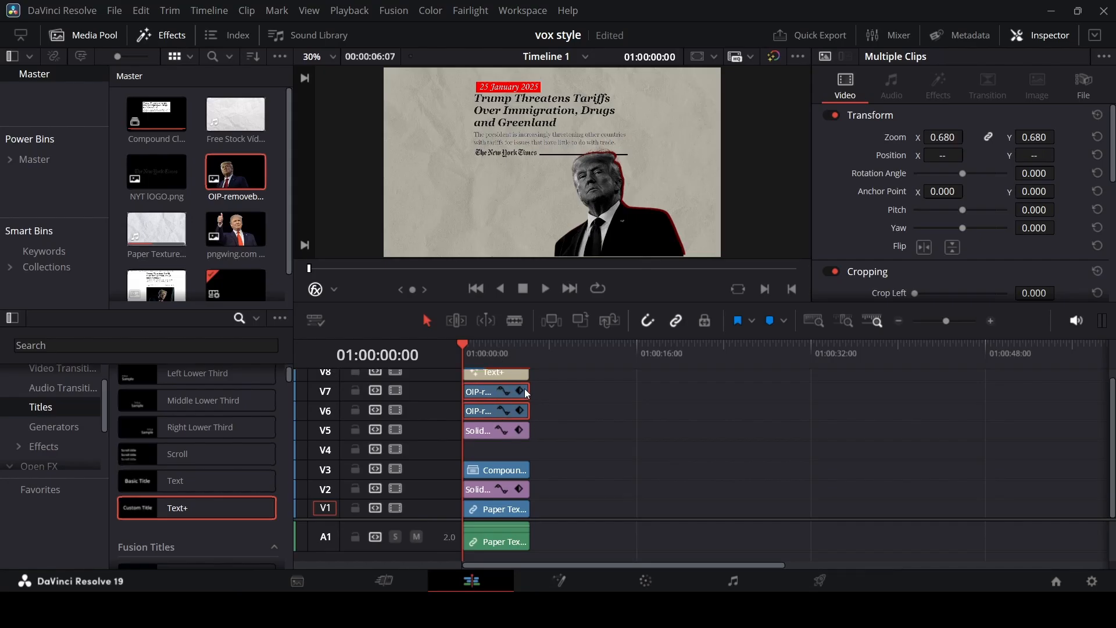
right_click(509, 396)
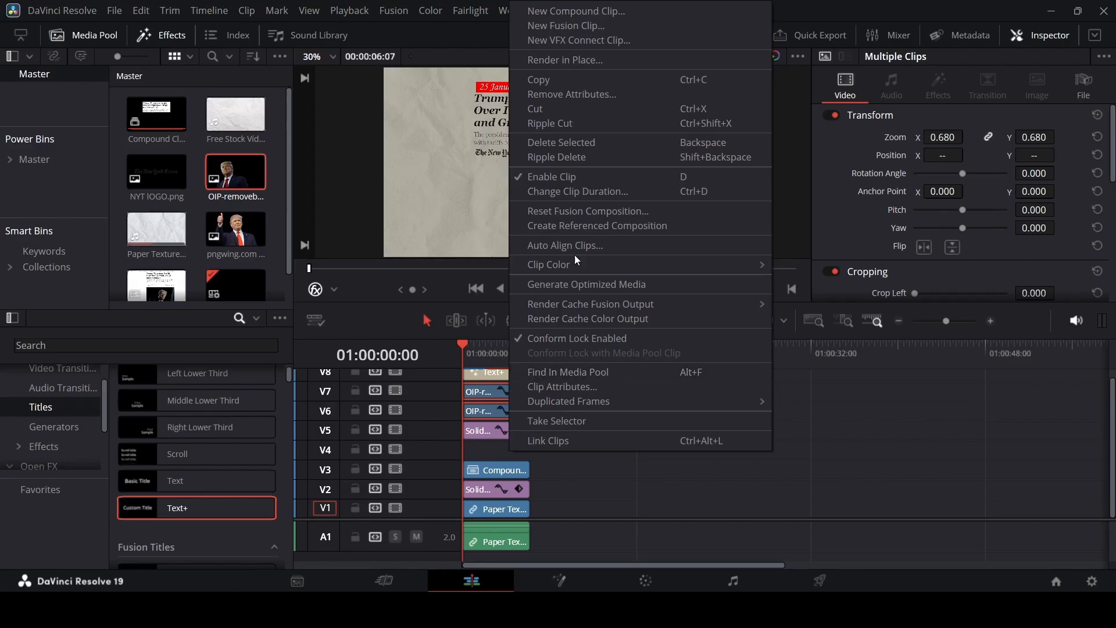
left_click(627, 9)
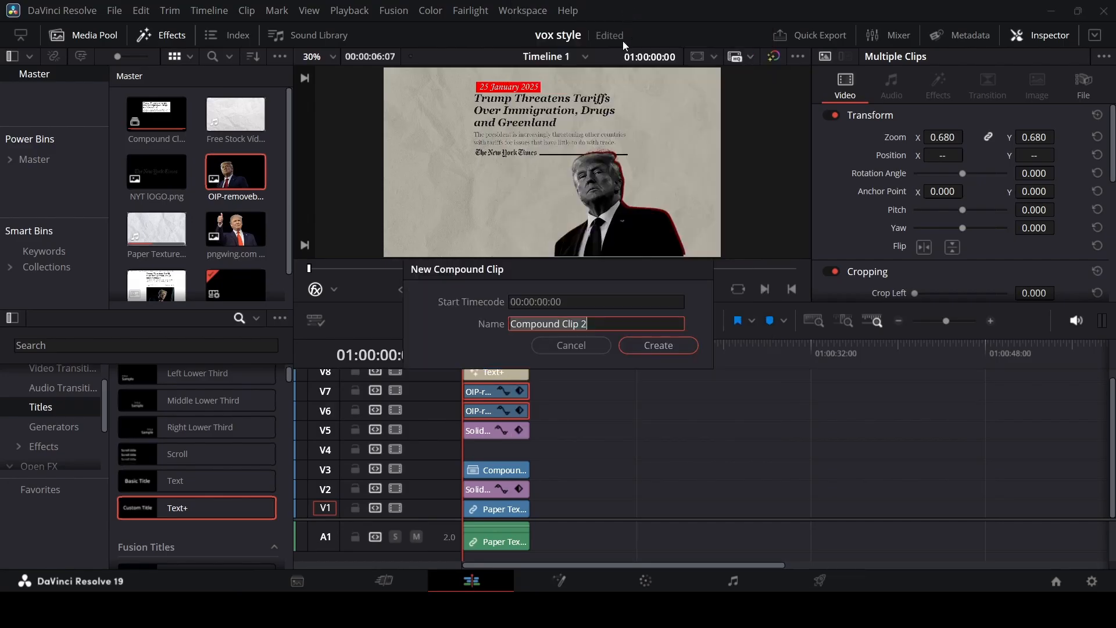
left_click(653, 345)
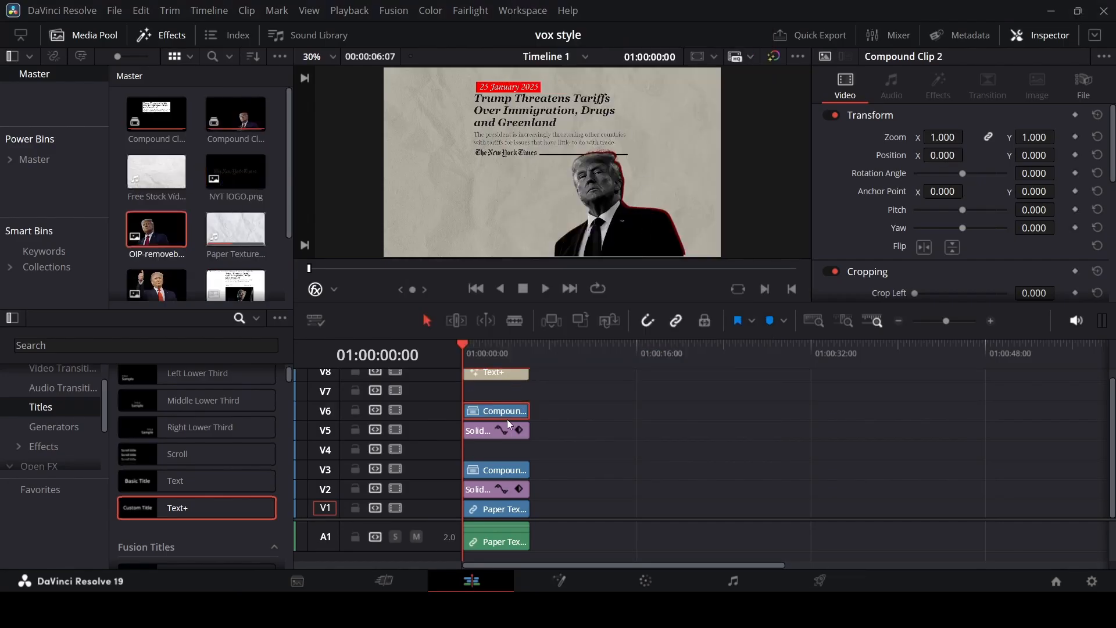
Close the gaps between tracks by moving the divider line to V4, the portrait compound clip to V5 and the date title to V6
scroll(508, 430, "up", 3)
left_click(572, 433)
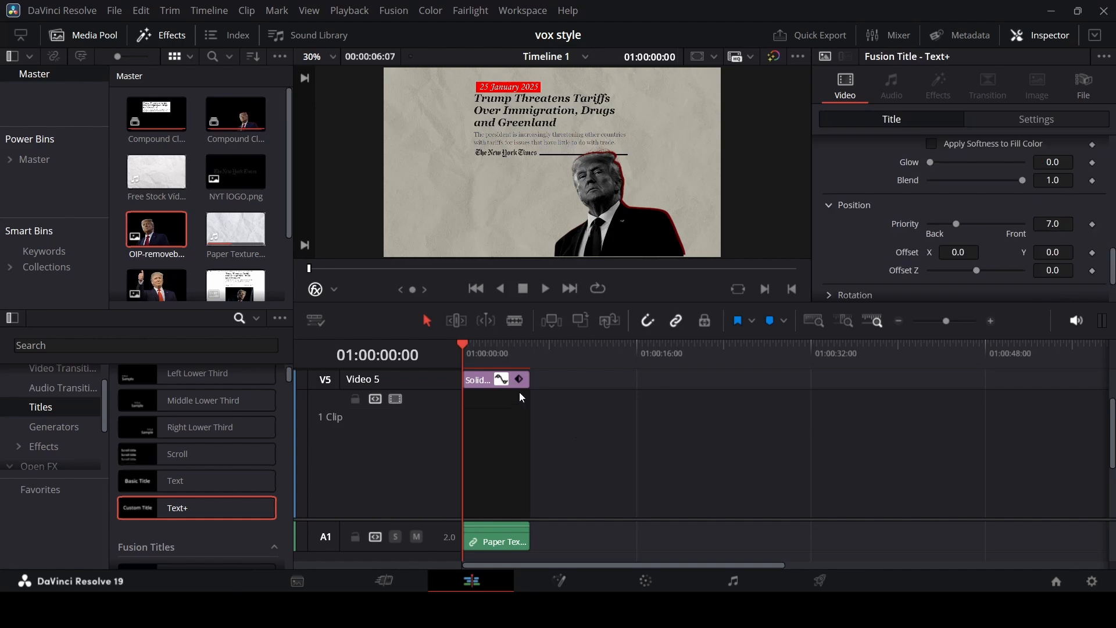
left_click(502, 378)
left_click(500, 430)
left_click(508, 386)
left_click(489, 450)
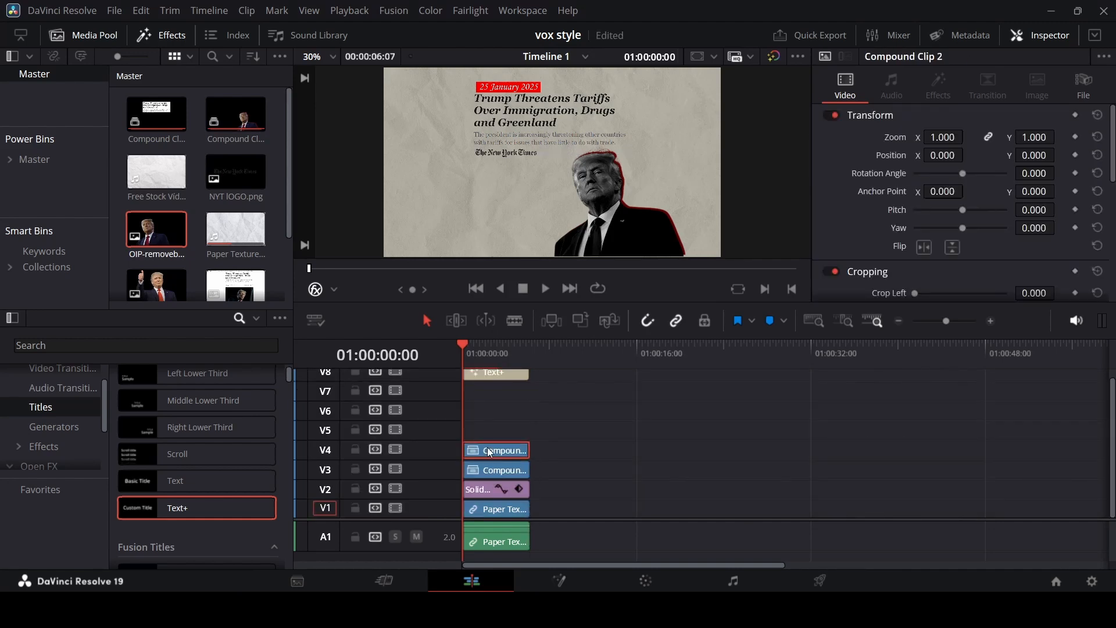
key("ctrl+z")
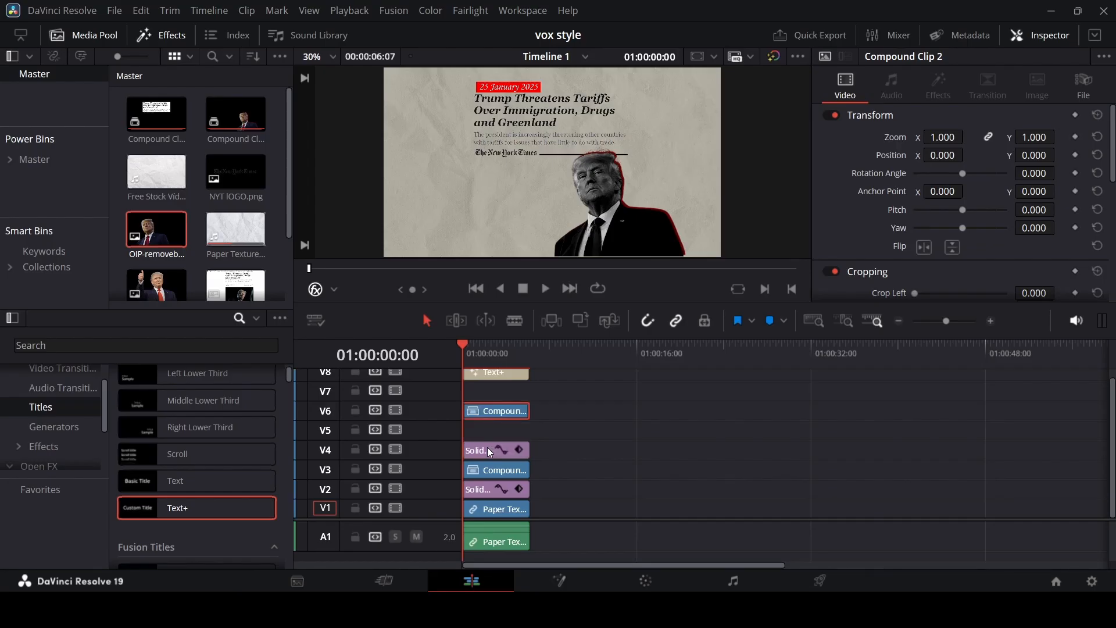
left_click_drag(507, 415, 499, 428)
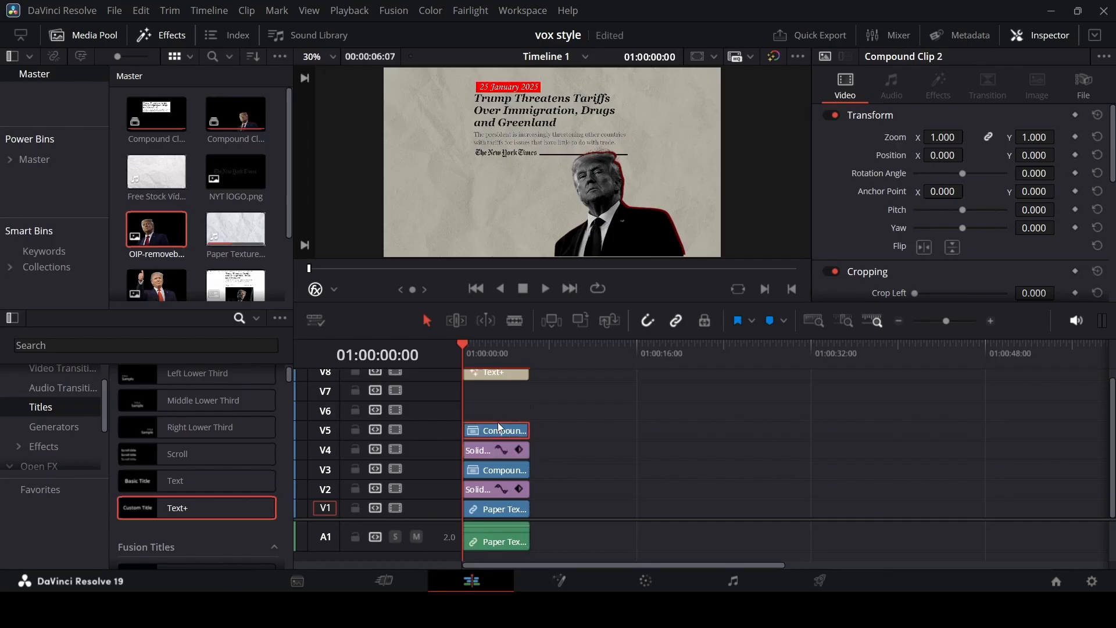
left_click_drag(513, 382, 510, 412)
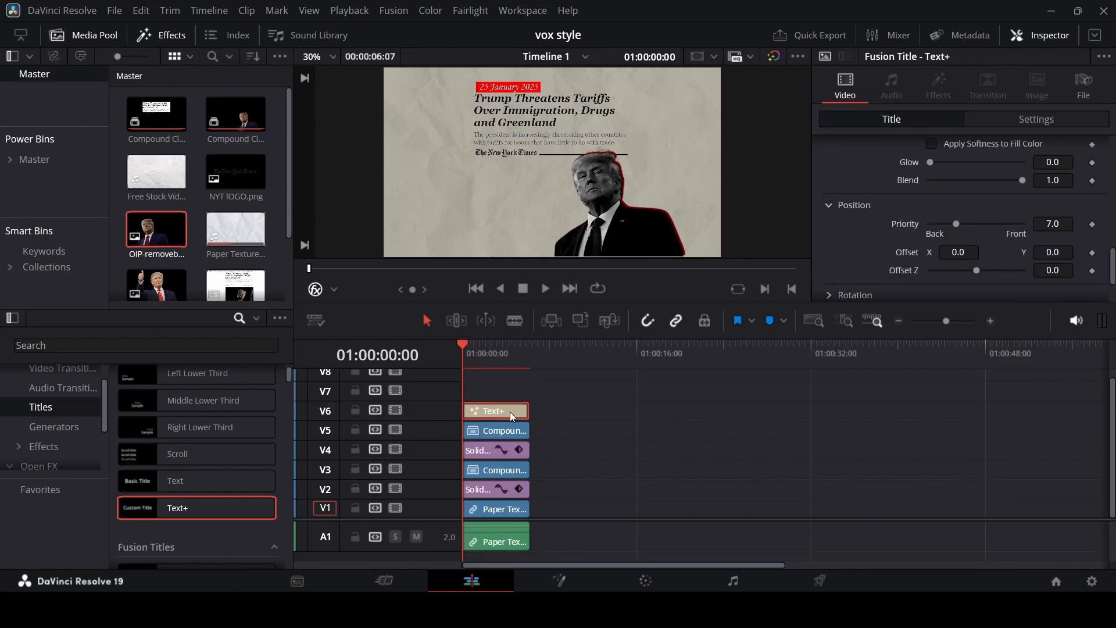
Open the headline compound clip on the Fusion page and insert a Transform node between MediaIn1 and MediaOut1
left_click(503, 471)
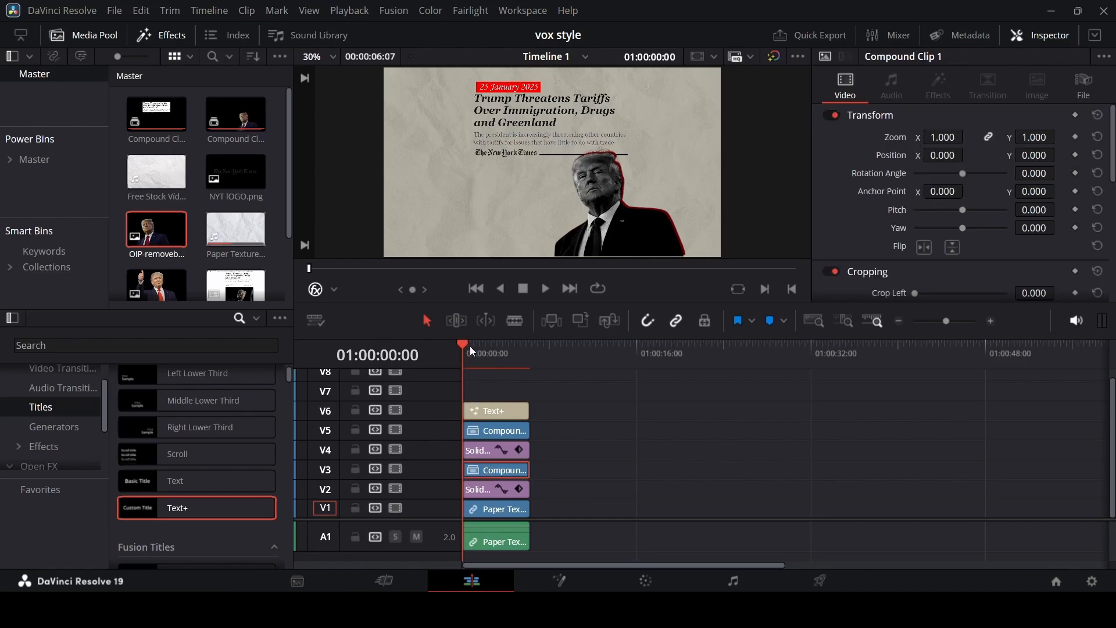
right_click(497, 469)
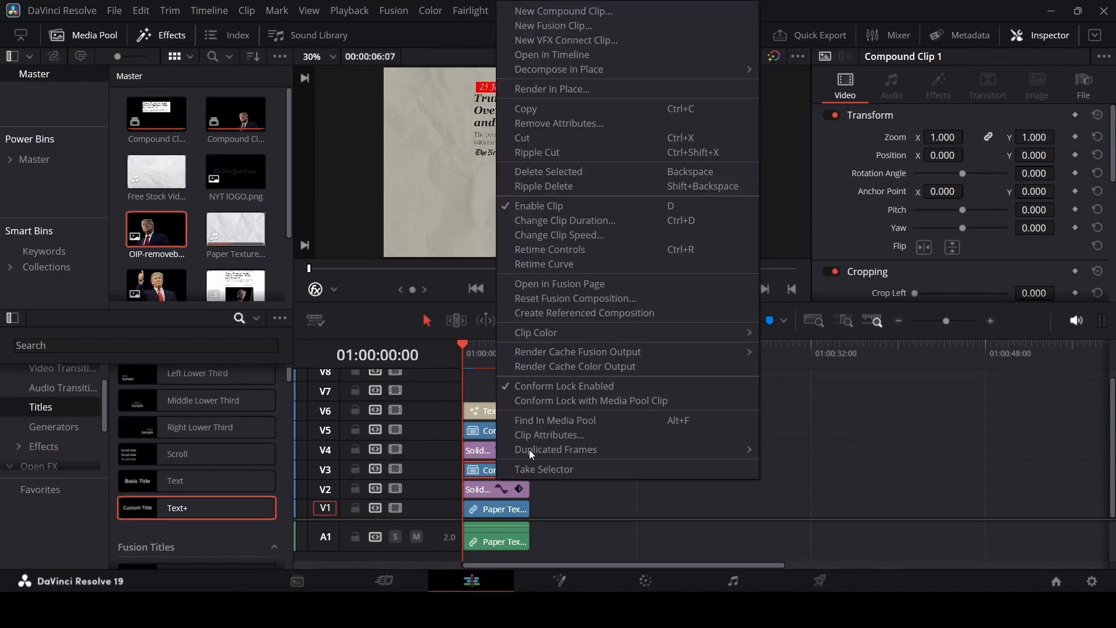
left_click(578, 284)
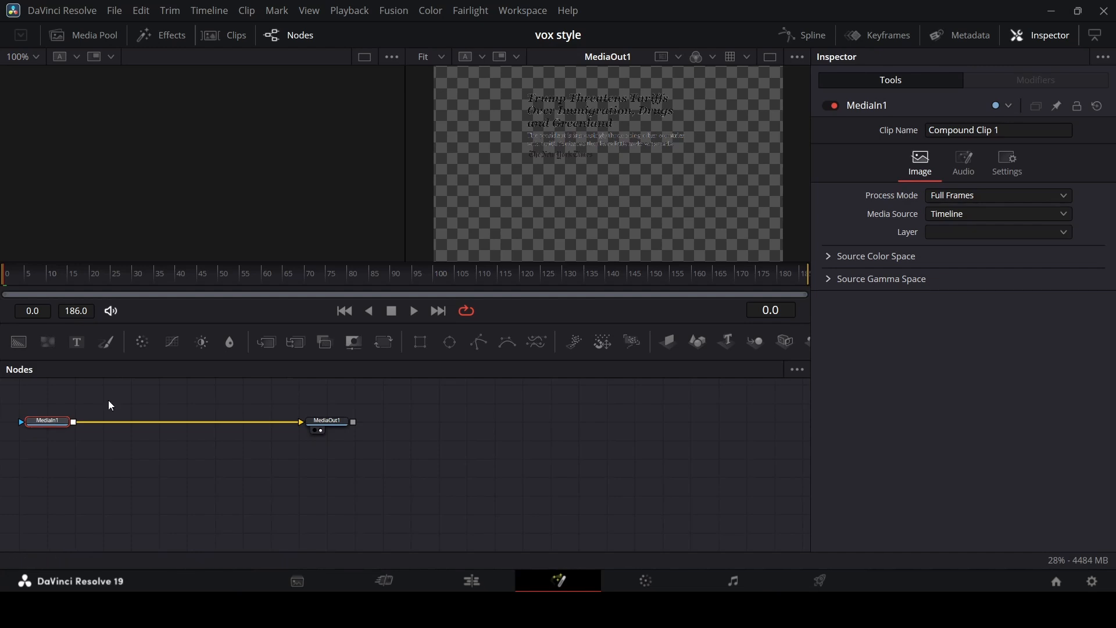
left_click(326, 346)
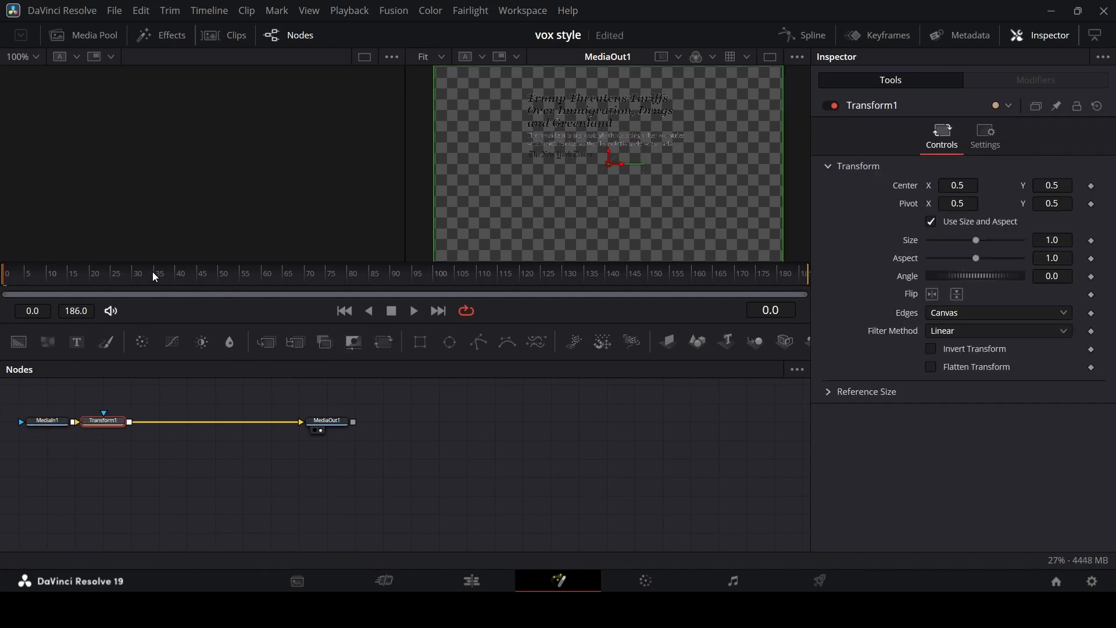
Keyframe the Transform's Center at frame 30, and set Center Y to -0.831 at frame 0 so the headline starts below the frame
left_click(135, 273)
left_click(1092, 186)
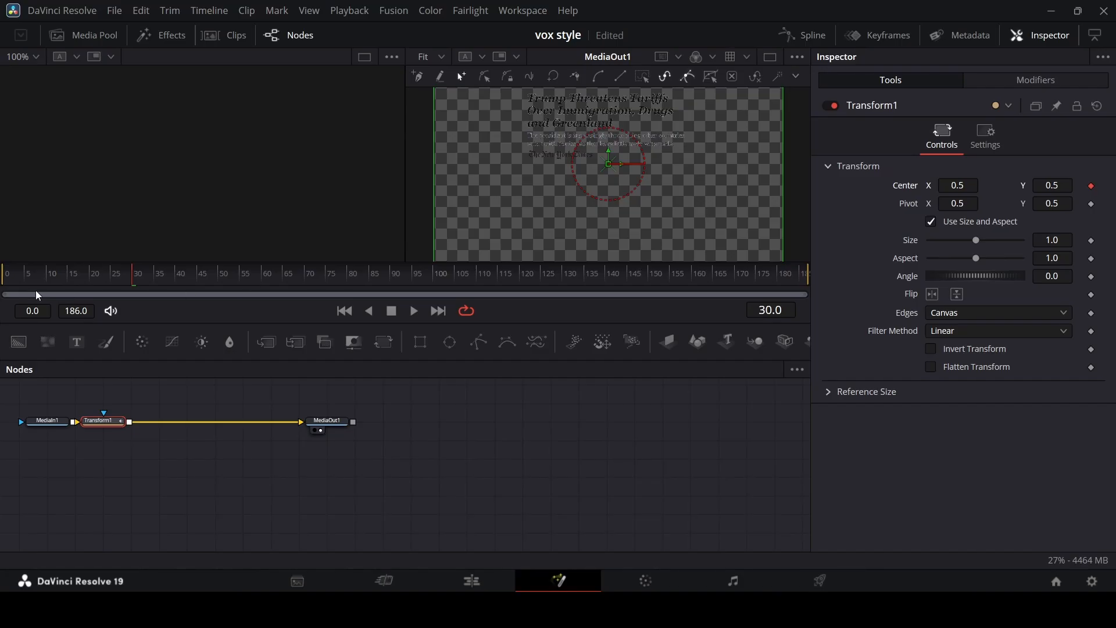
left_click_drag(132, 282, 2, 306)
left_click_drag(1071, 185, 884, 185)
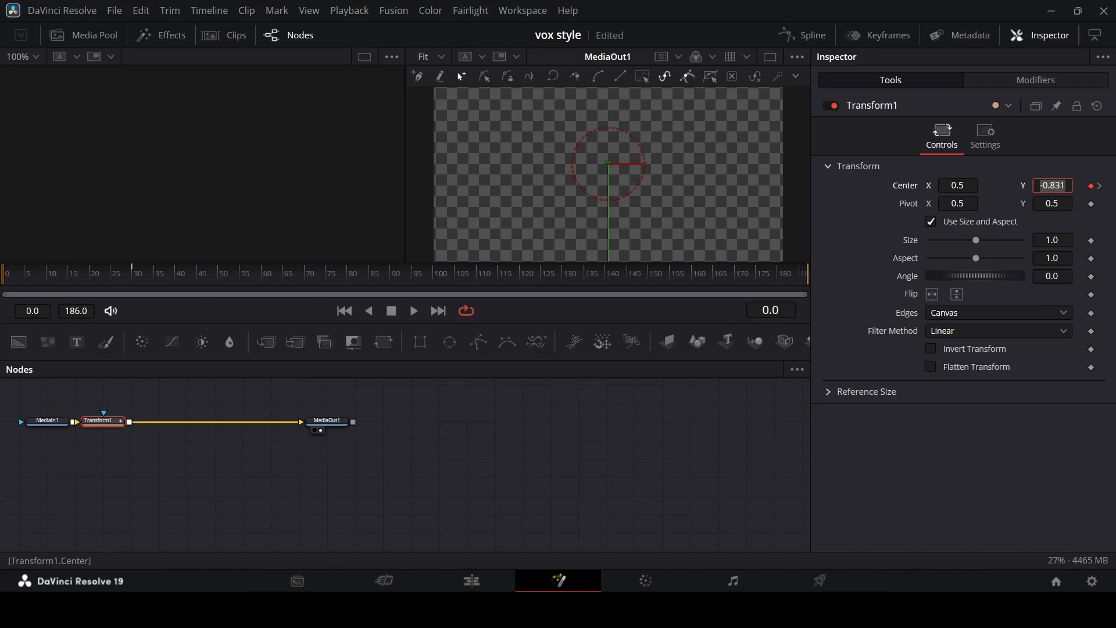
Set the headline Transform's Center Y to -0.366 at frame 0
right_click(1052, 185)
scroll(808, 185, "down", 2)
left_click(853, 177)
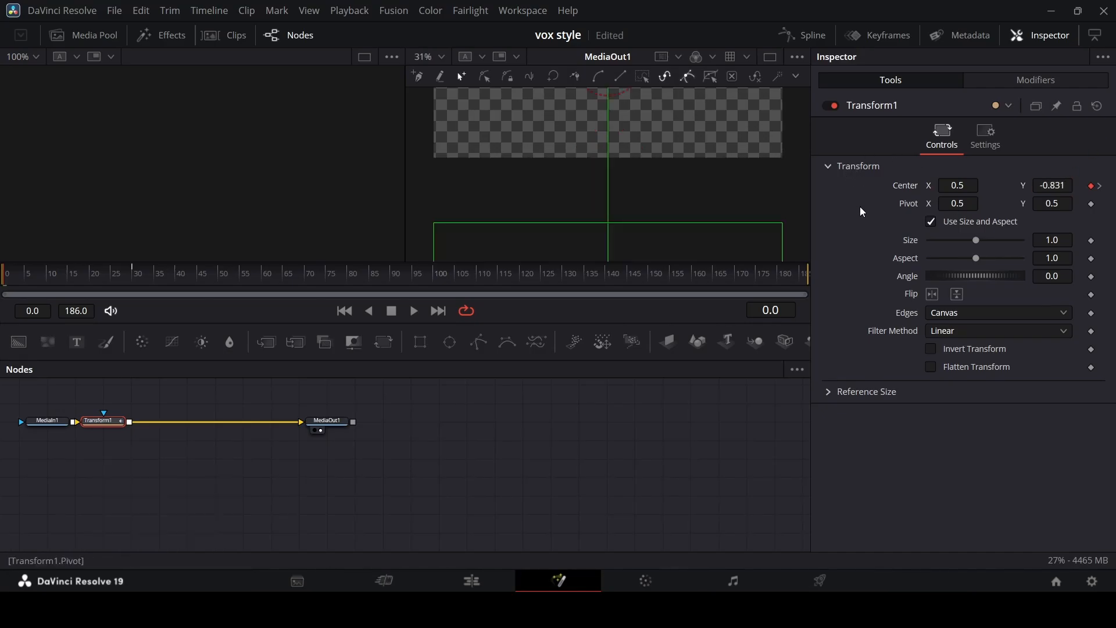
left_click_drag(1051, 185, 1098, 185)
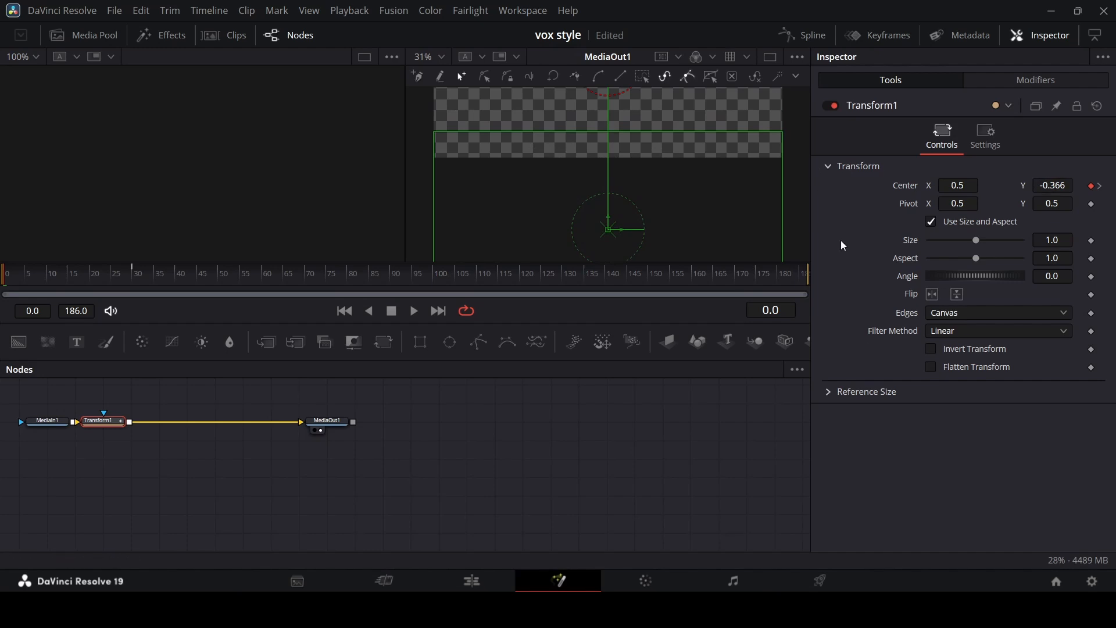
Apply an ease-out curve to the headline Transform's Center displacement between frames 0 and 30 in the spline editor
left_click(809, 36)
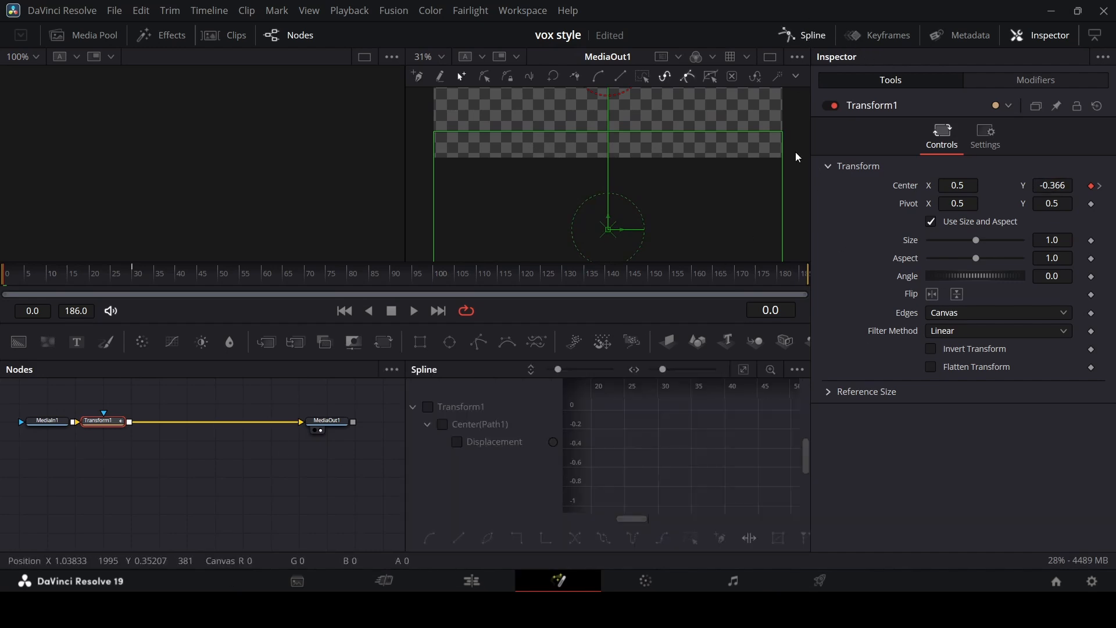
left_click(430, 410)
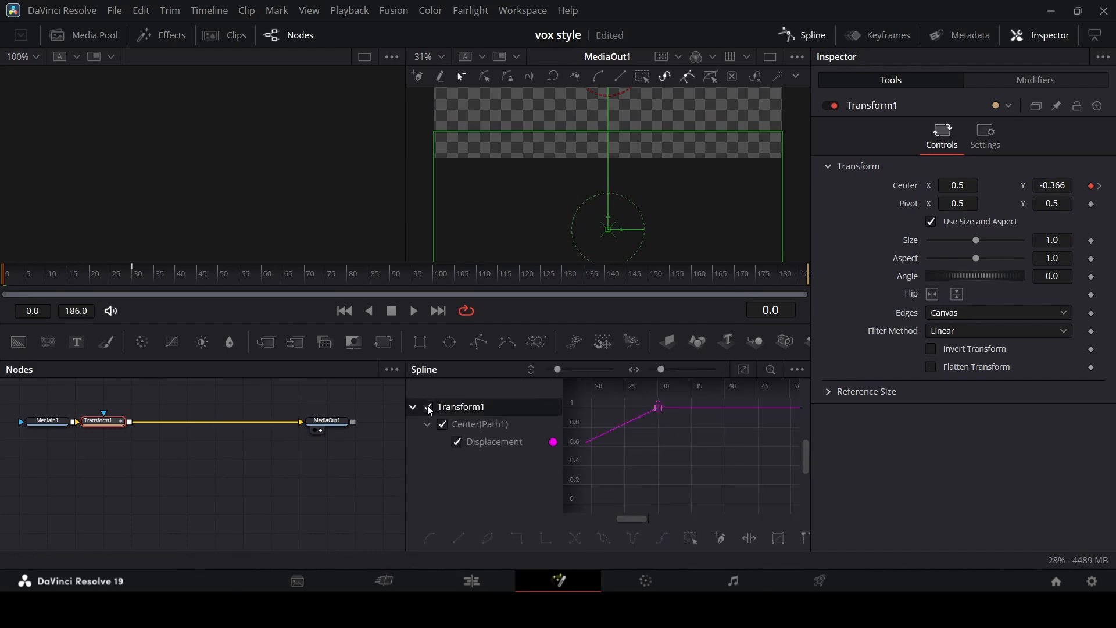
left_click(745, 369)
left_click(663, 472)
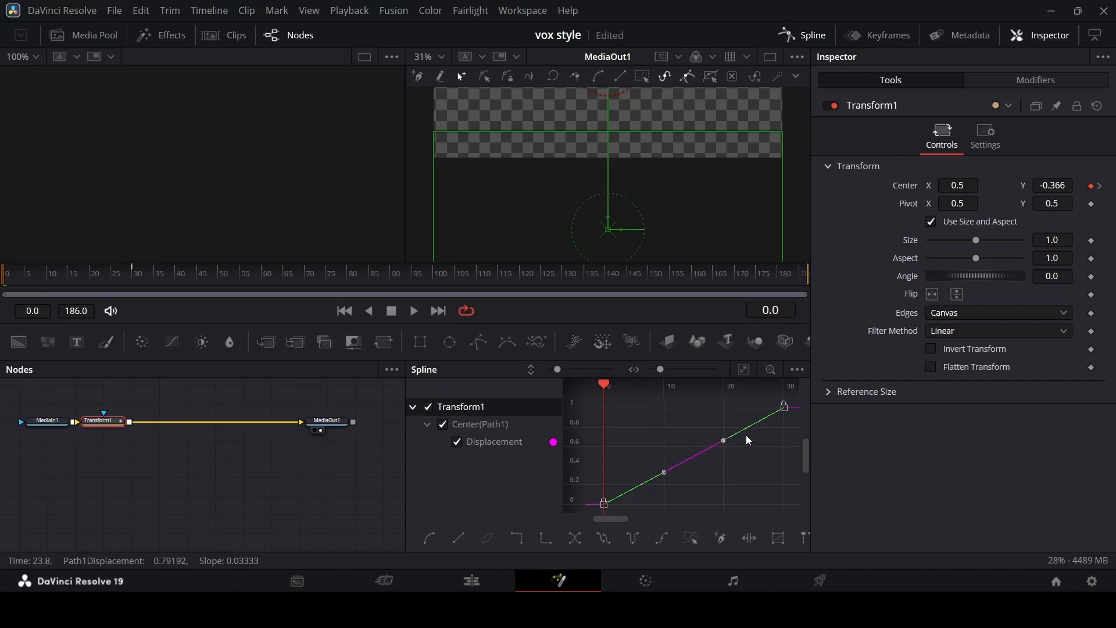
right_click(710, 426)
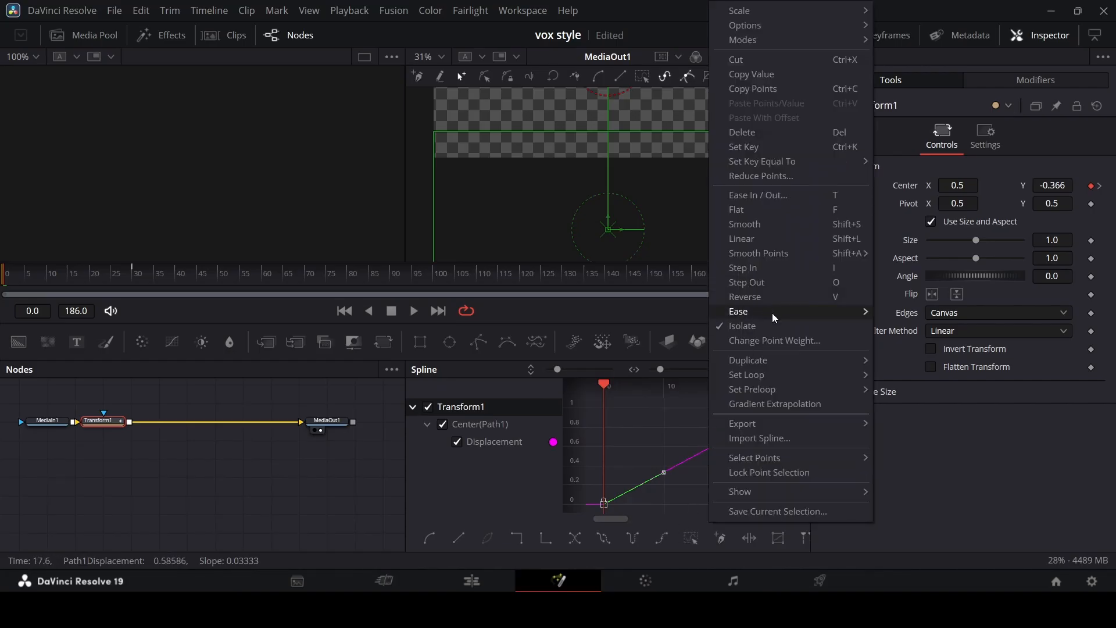
mouse_move(774, 312)
left_click(913, 356)
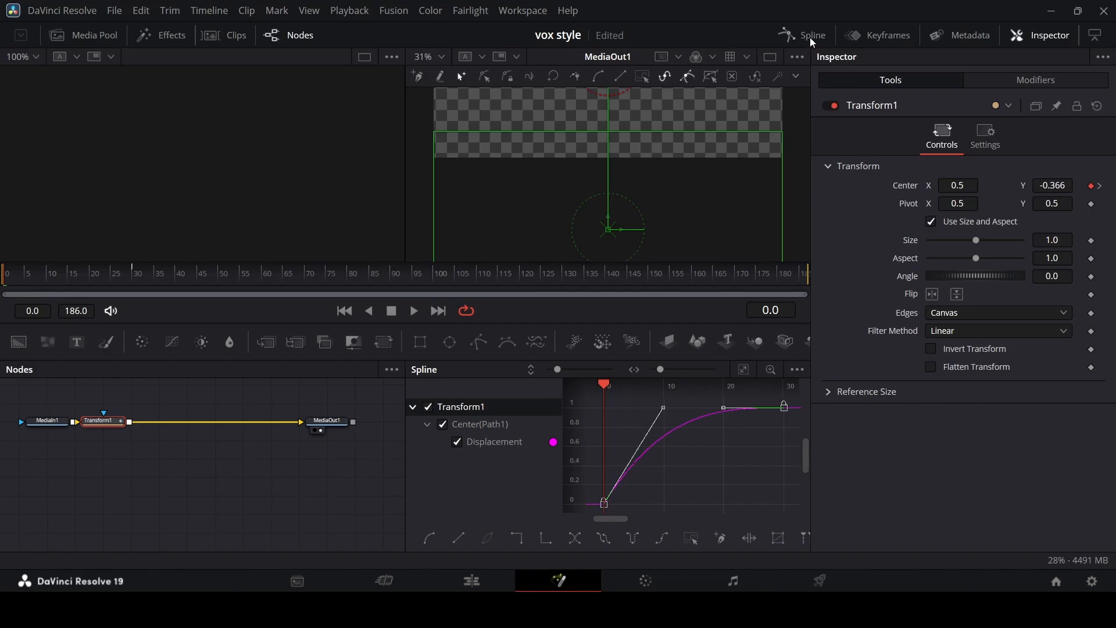
left_click(805, 35)
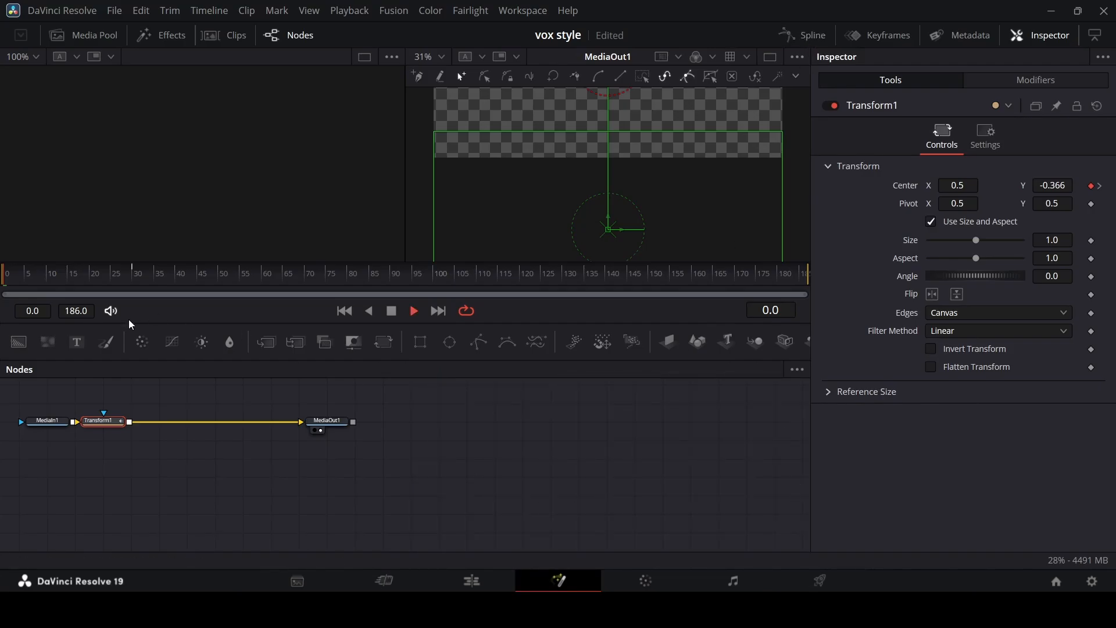
Play back the headline's slide-in on the Fusion page and from the start of the Edit page timeline
key("space")
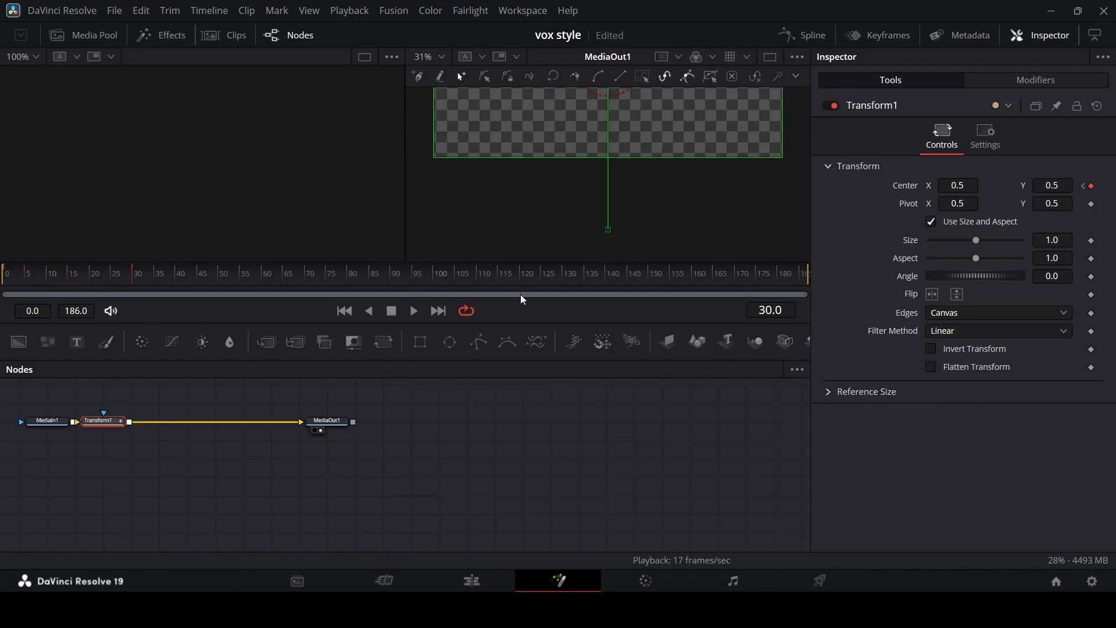
left_click(471, 581)
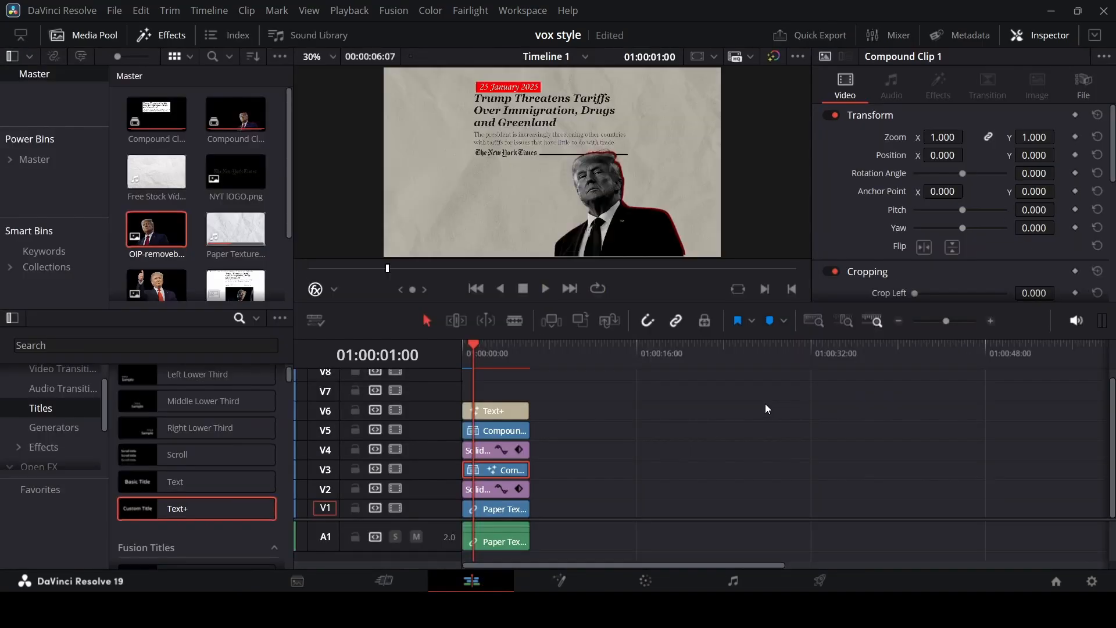
left_click_drag(473, 347, 453, 345)
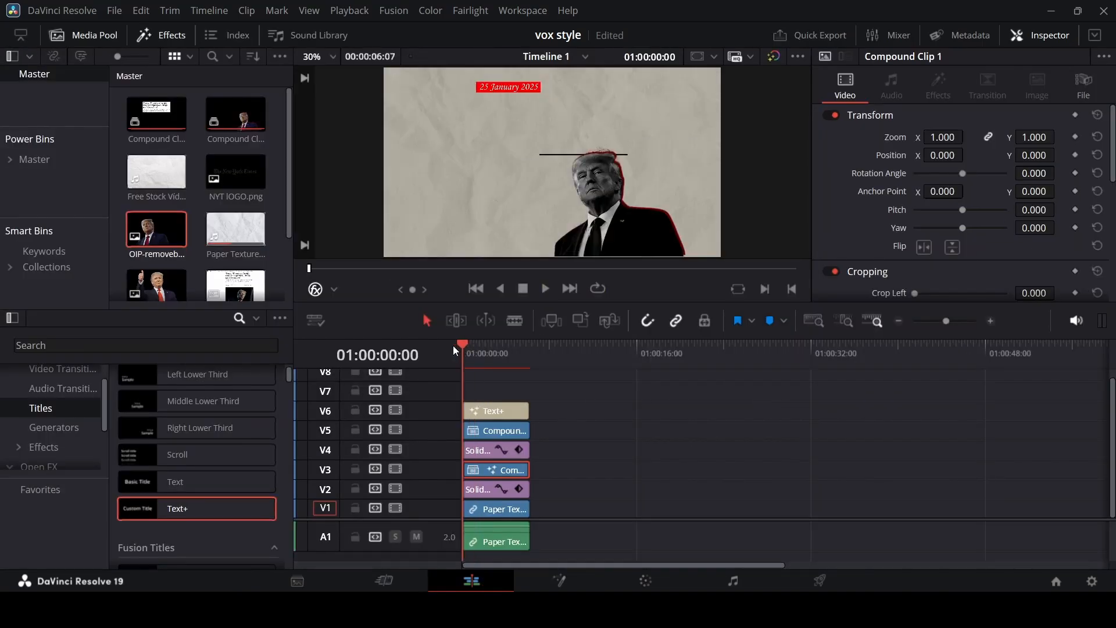
key("space")
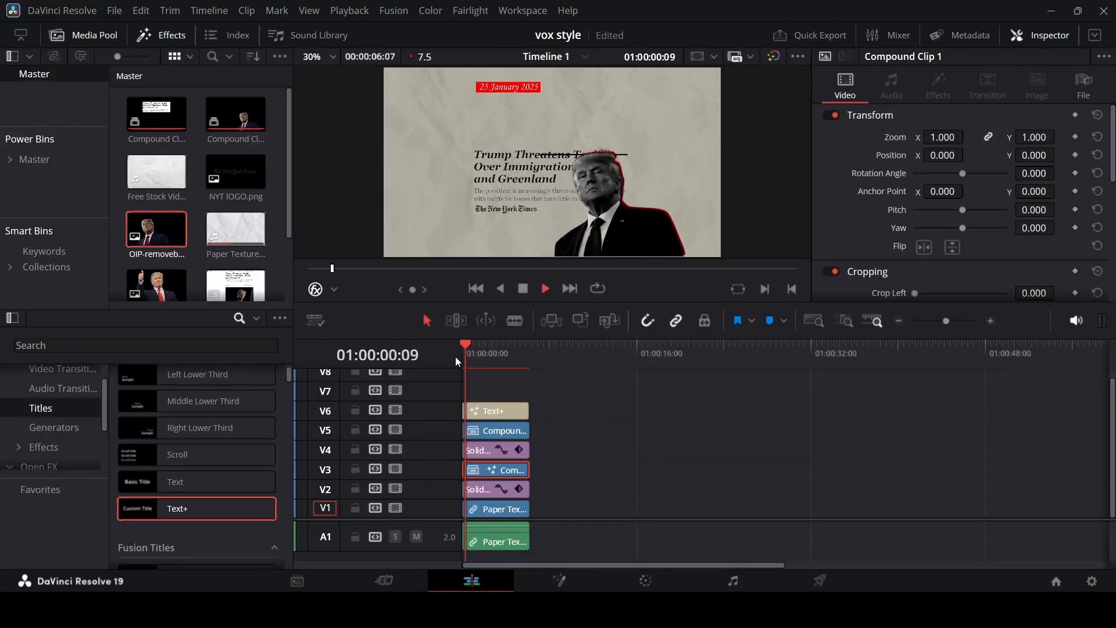
left_click(465, 343)
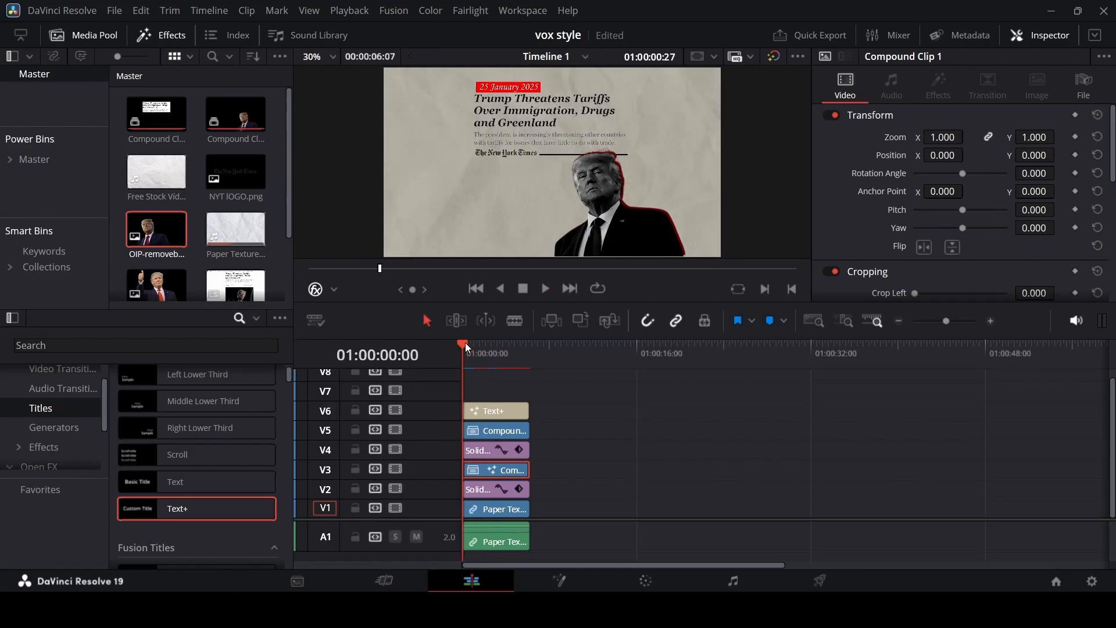
key("space")
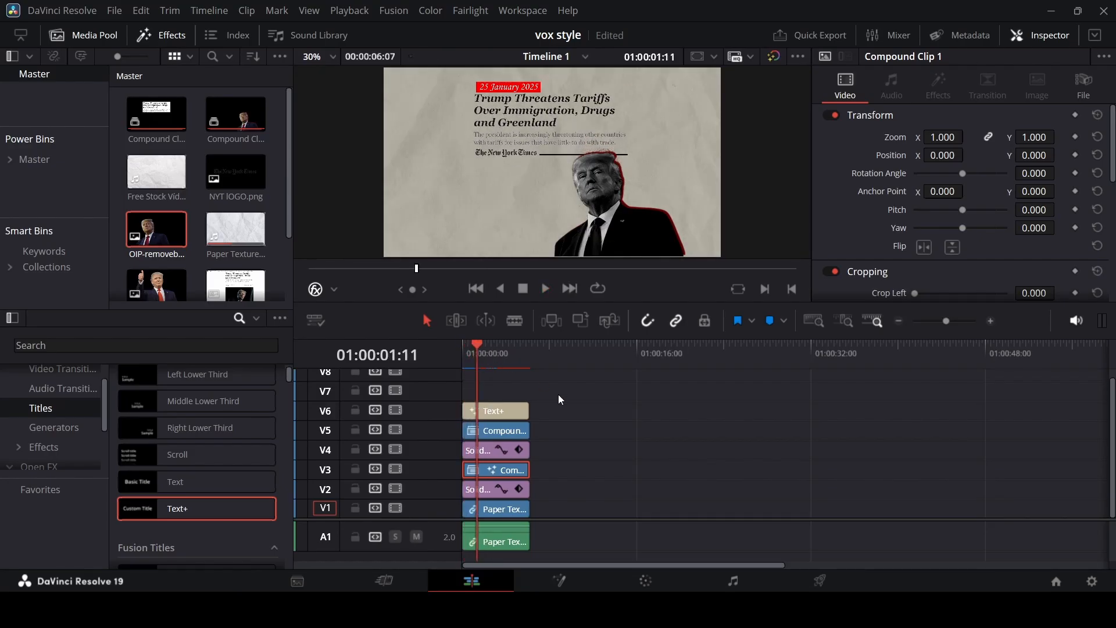
left_click(463, 345)
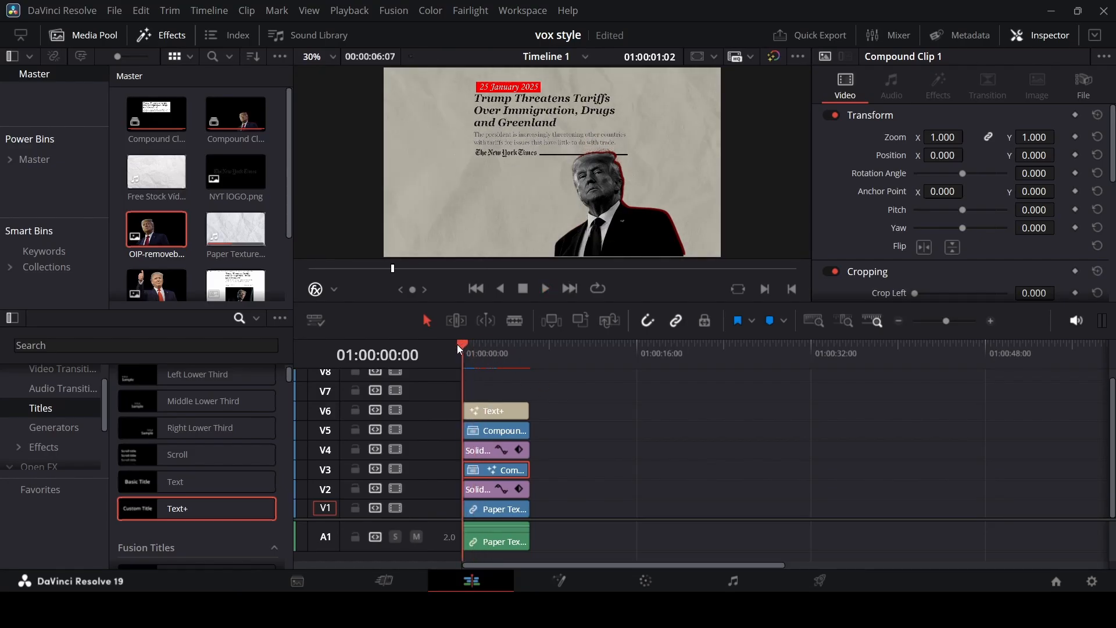
Add a Crop Right keyframe to the divider line on V4 at 01:00:01:00
left_click(488, 450)
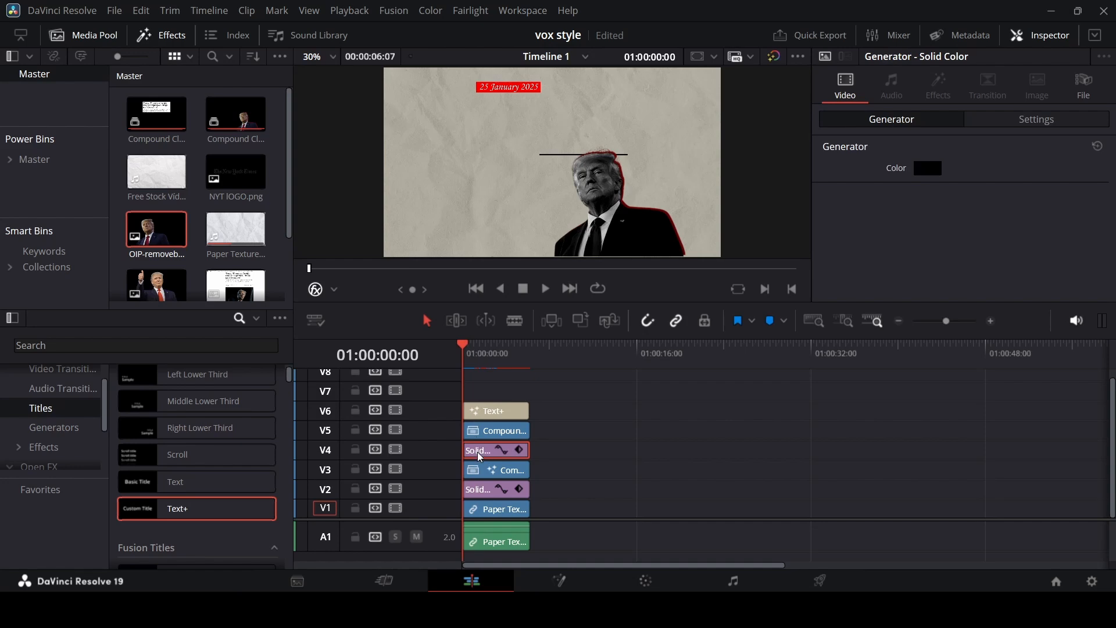
left_click(488, 348)
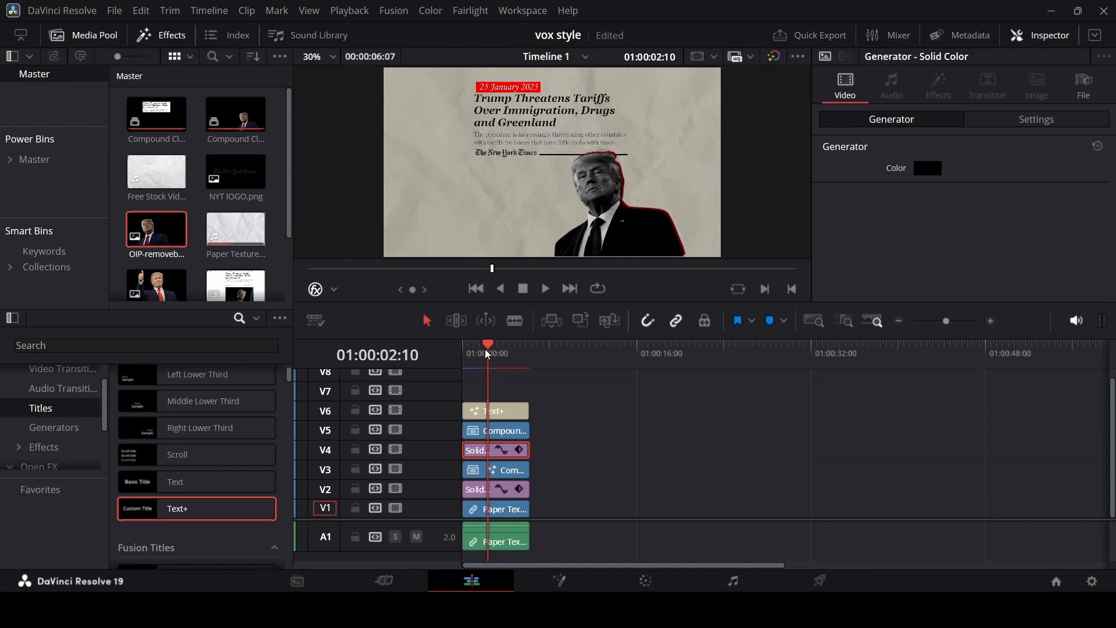
left_click_drag(490, 351, 474, 361)
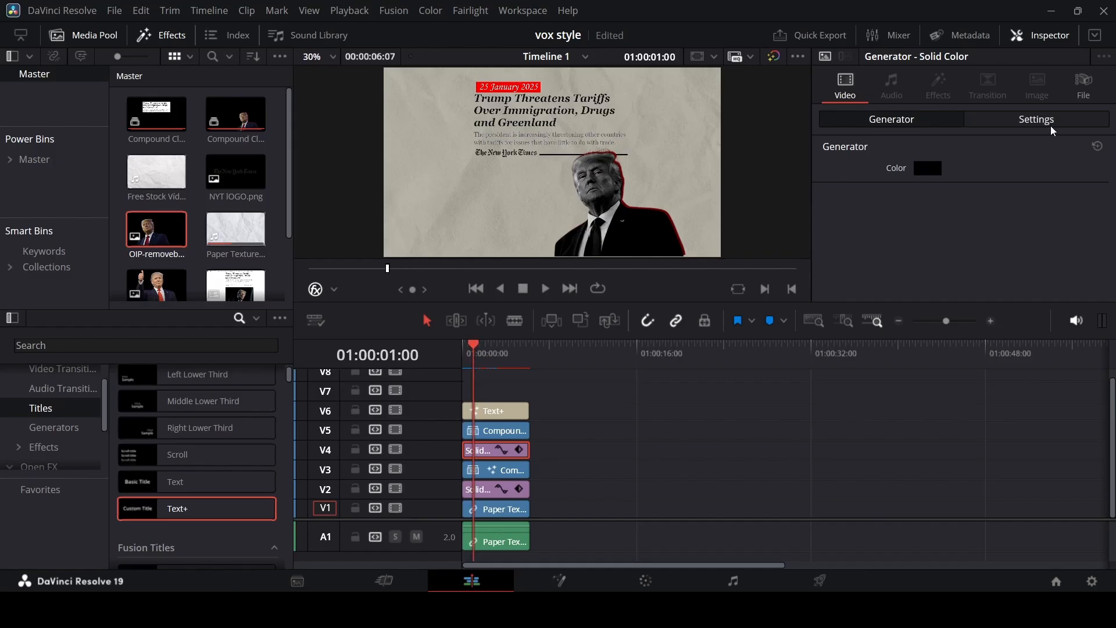
left_click(1028, 119)
scroll(968, 221, "down", 3)
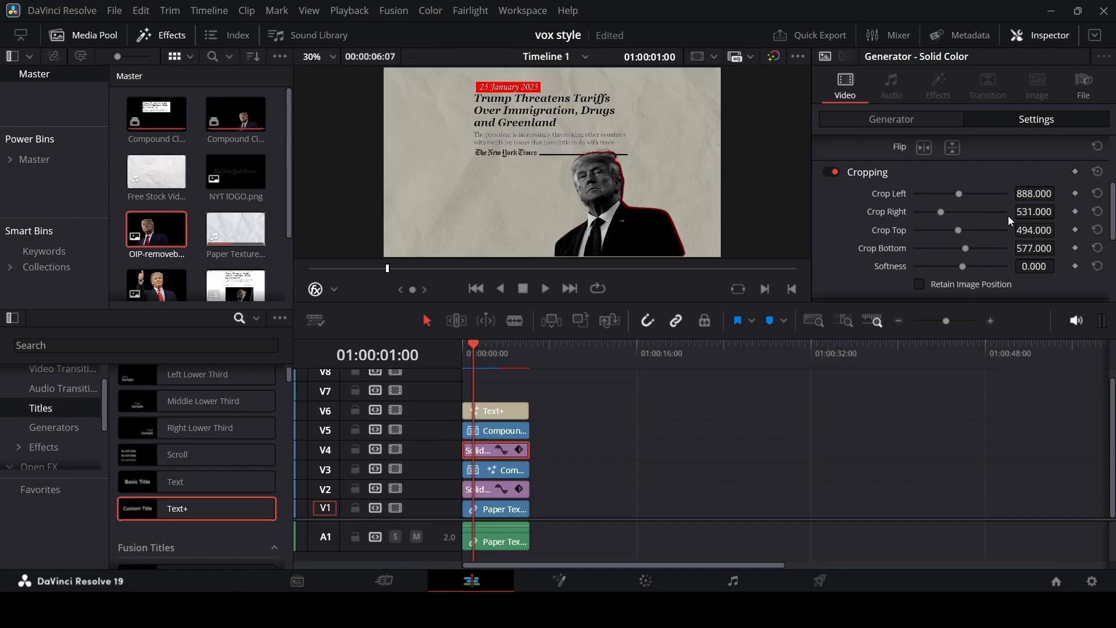
left_click(1074, 212)
Set the divider line's Crop Right to 1033 at 01:00:00:00 so the line starts hidden
left_click_drag(470, 344, 455, 341)
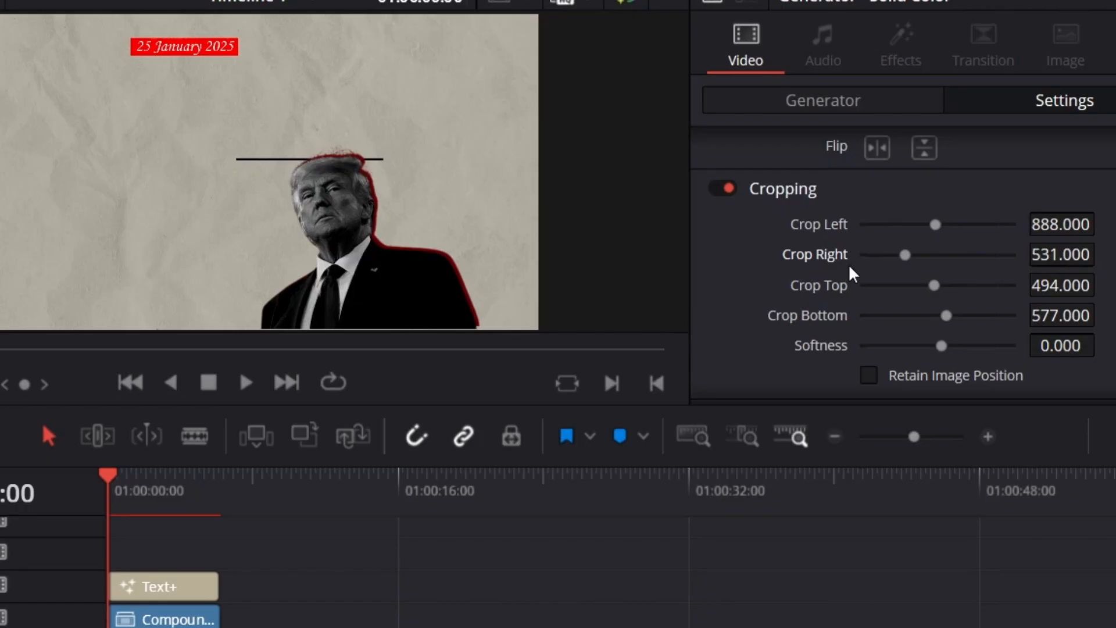
scroll(472, 253, "down", 1)
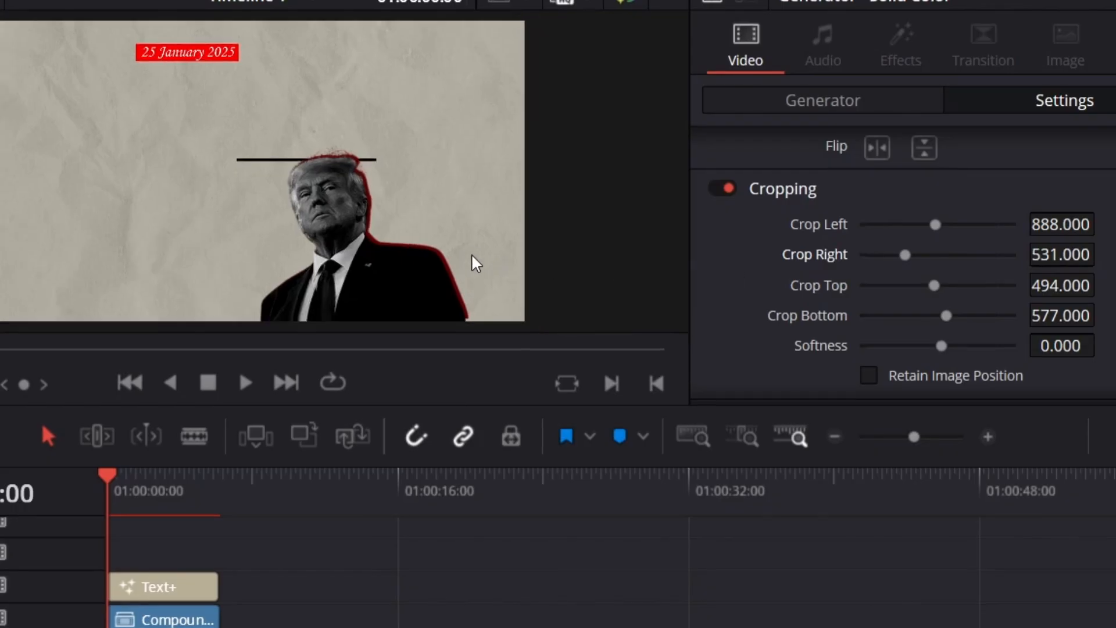
scroll(472, 253, "up", 4)
scroll(472, 260, "up", 3)
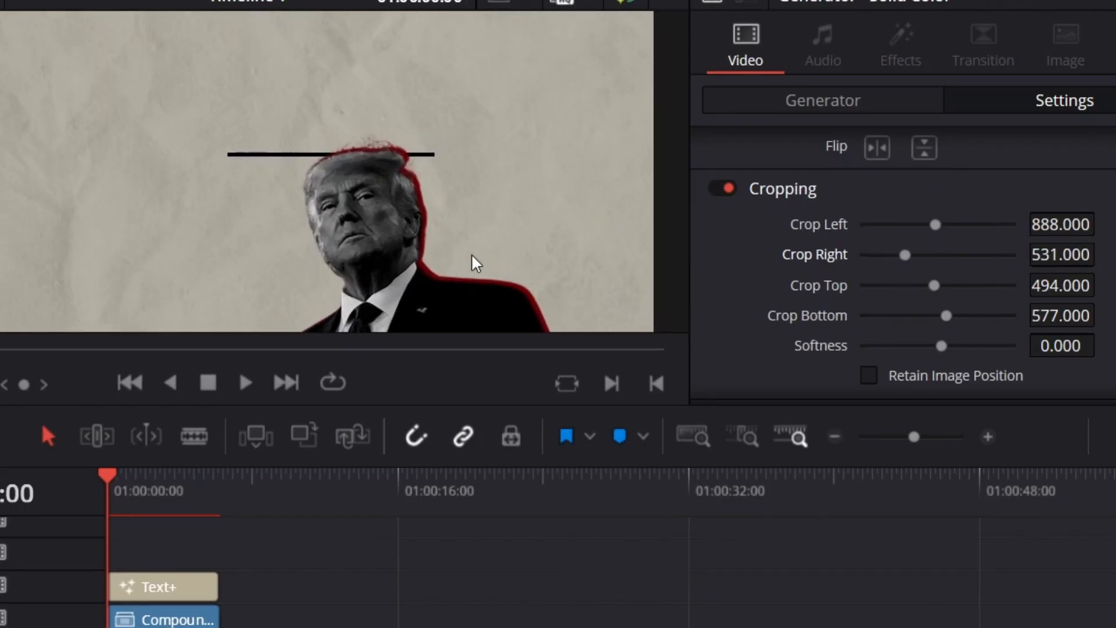
mouse_move(1087, 262)
left_mouse_down()
mouse_move(1070, 263)
mouse_move(1115, 262)
mouse_move(1102, 257)
left_mouse_up()
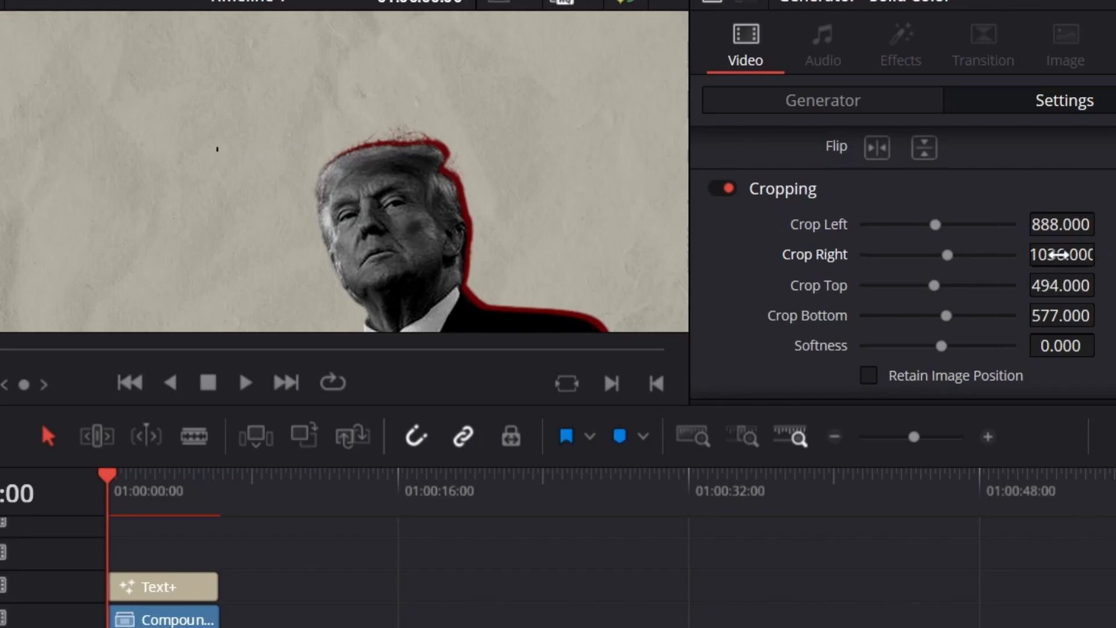
left_click_drag(1059, 254, 1103, 254)
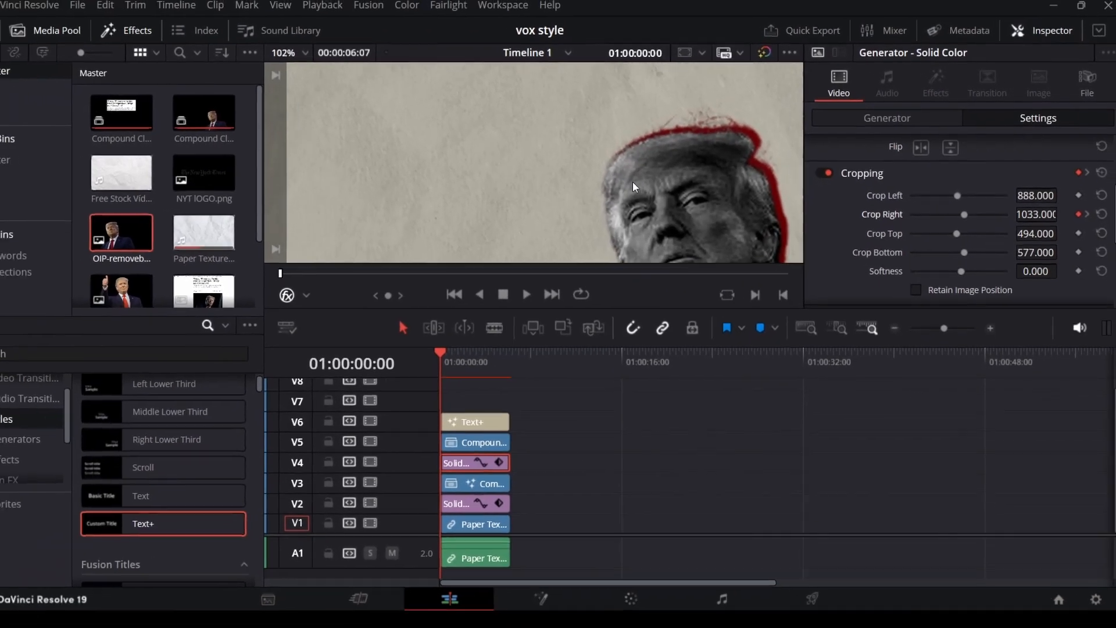
scroll(646, 196, "down", 3)
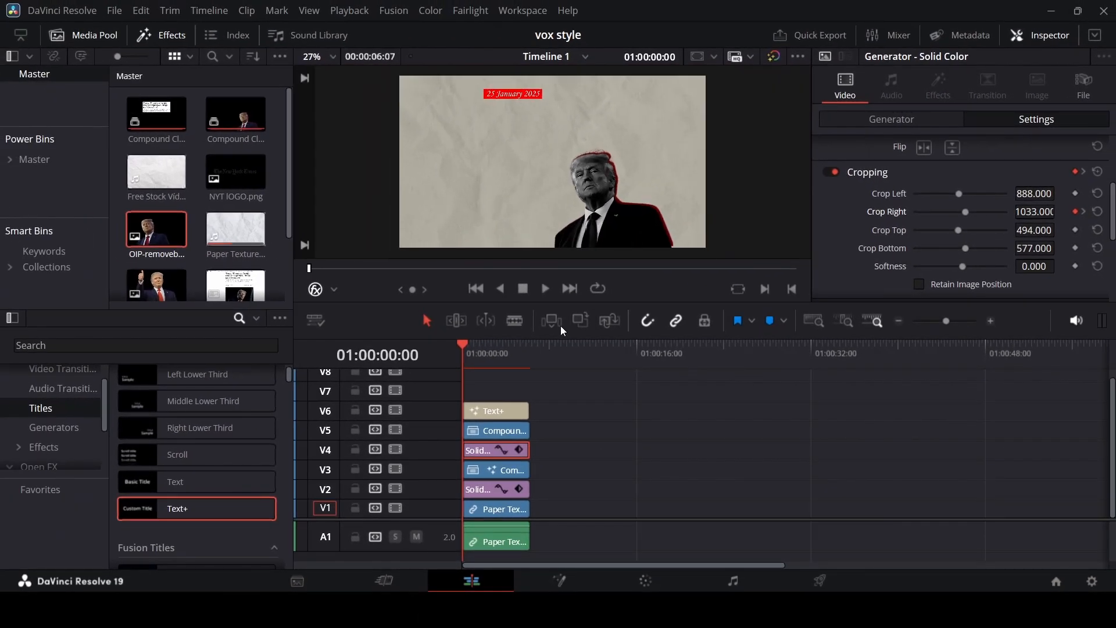
Ease the divider line's Crop Right animation into its final keyframe by smoothing and extending the curve handle
left_click(500, 449)
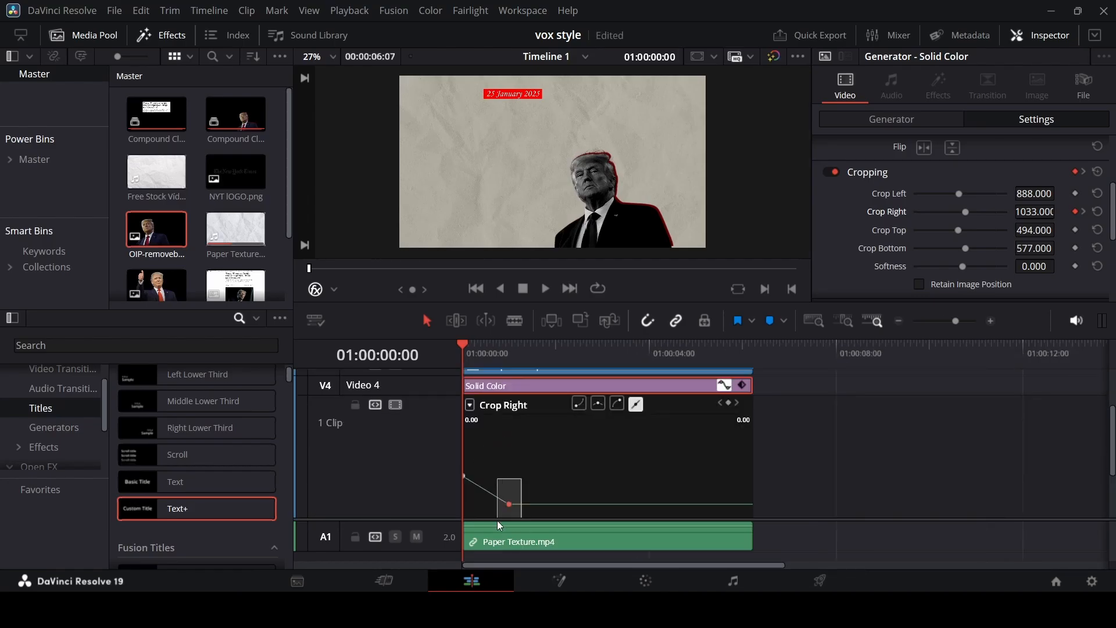
left_click(602, 405)
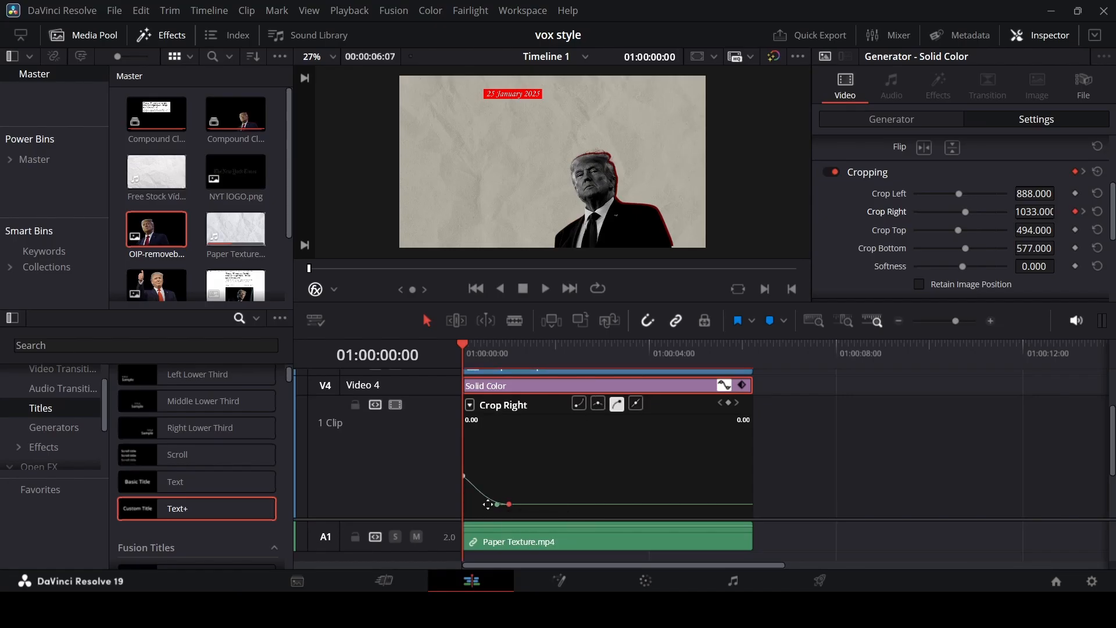
left_click_drag(496, 504, 489, 506)
left_click(722, 385)
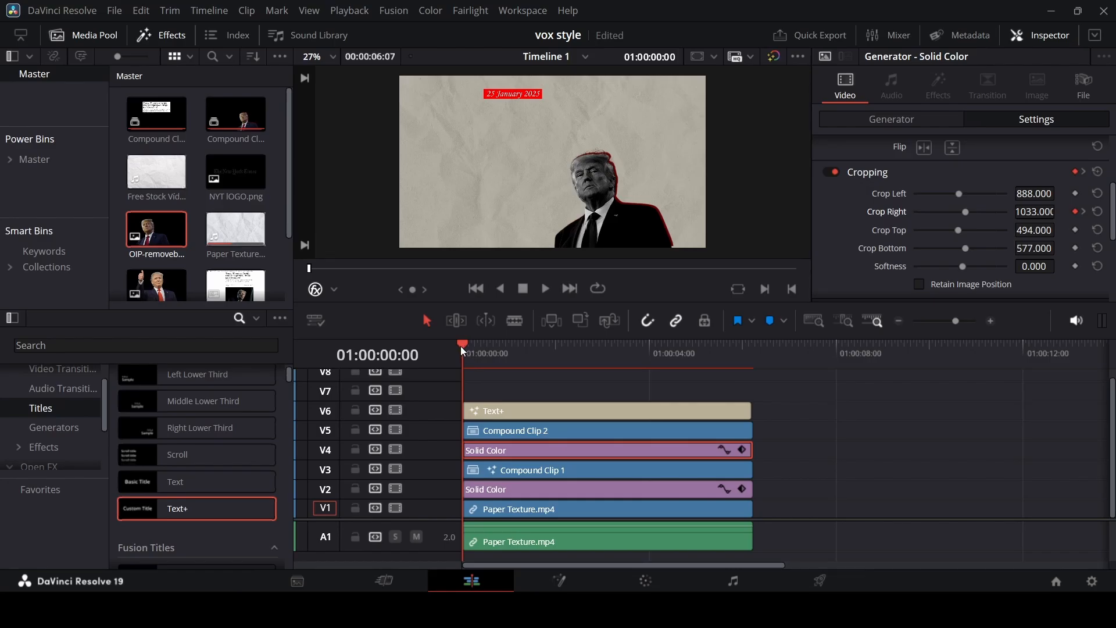
Play back the timeline from the start to check the divider line's reveal alongside the headline
key("space")
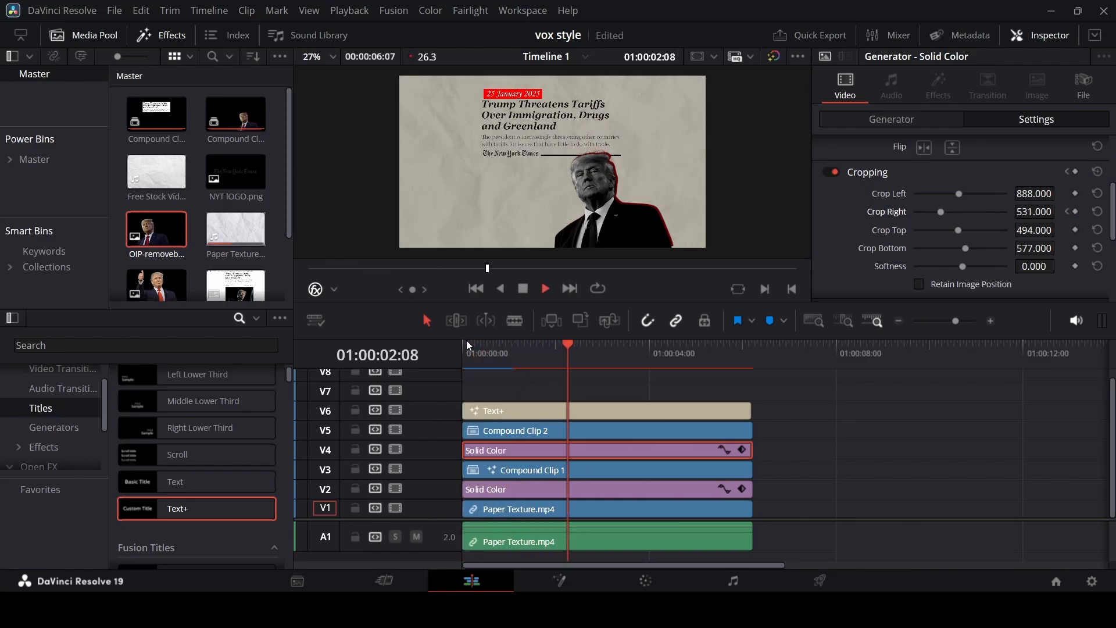
left_click(466, 340)
key("space")
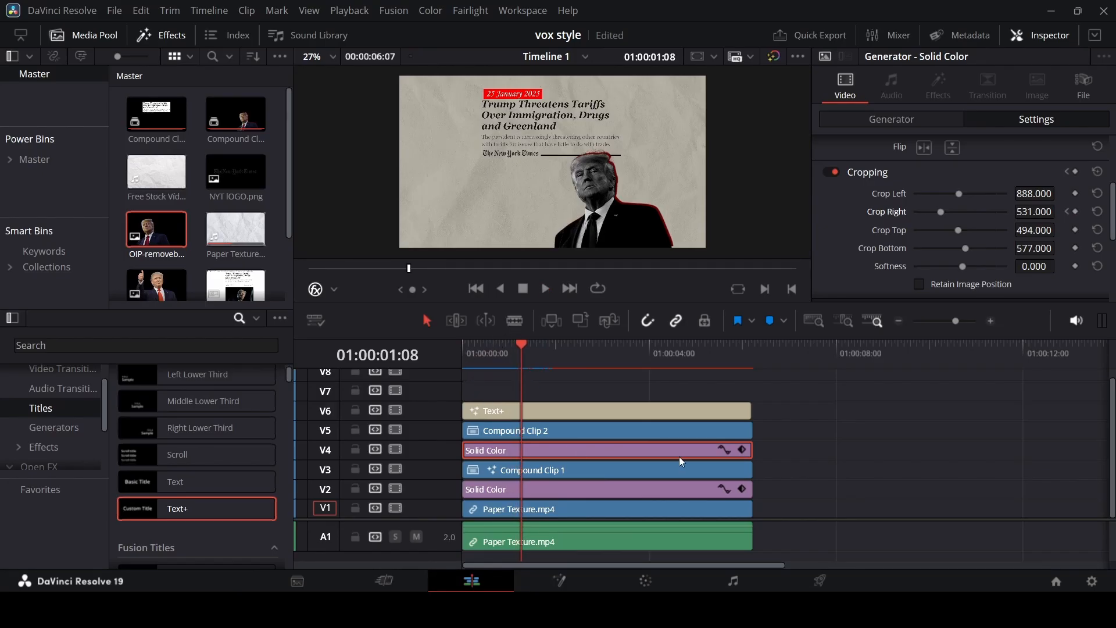
Delay both Cropping keyframes of the V4 divider line by just under one second
left_click(742, 450)
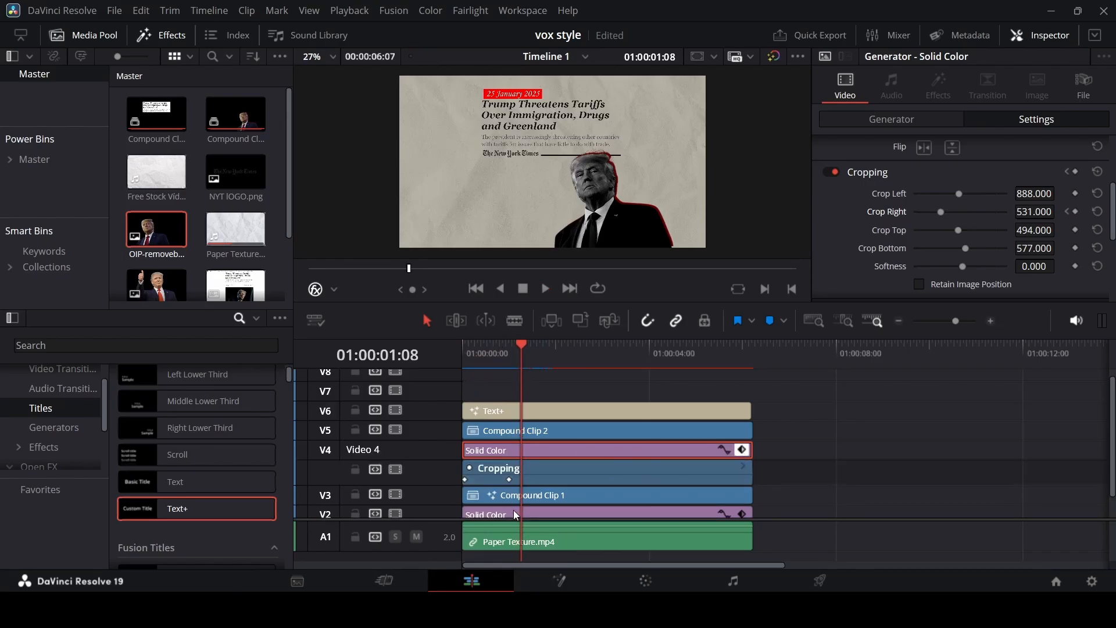
left_click_drag(532, 475, 500, 483)
left_click_drag(475, 480, 503, 481)
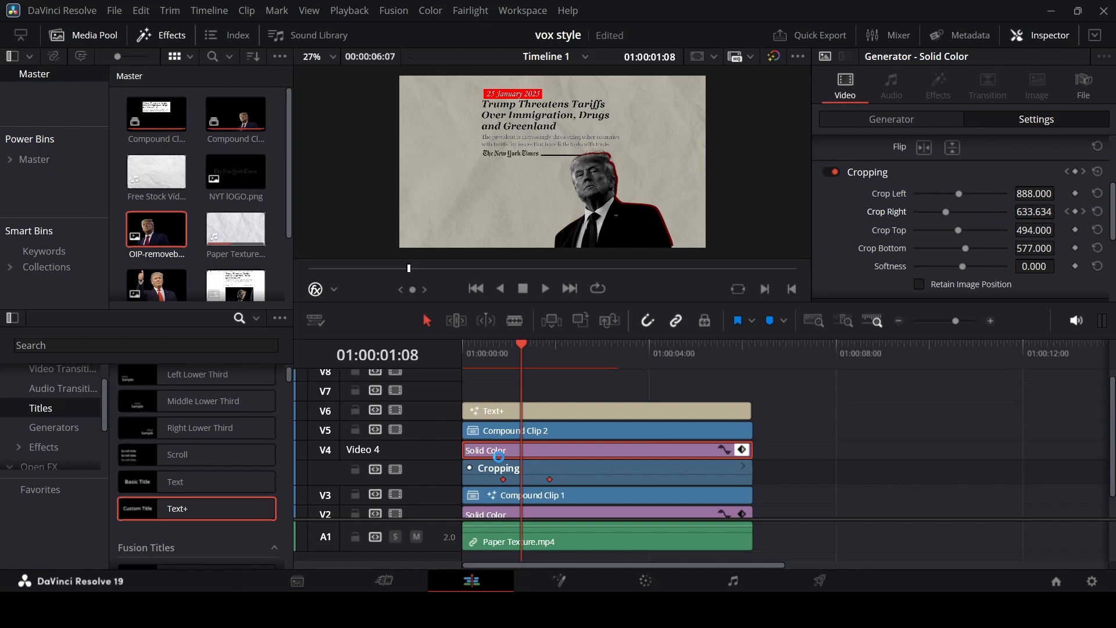
Play back the timeline from the start and check the divider line's timing against the headline at 01:00:00:18
left_click_drag(522, 354, 512, 354)
key("Home")
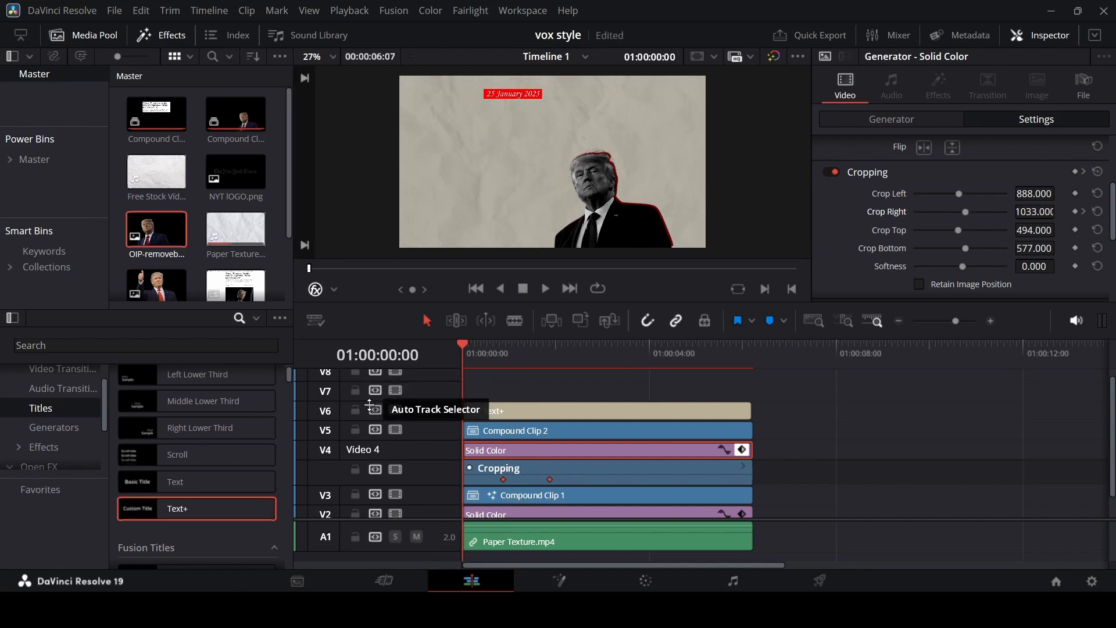
key("space")
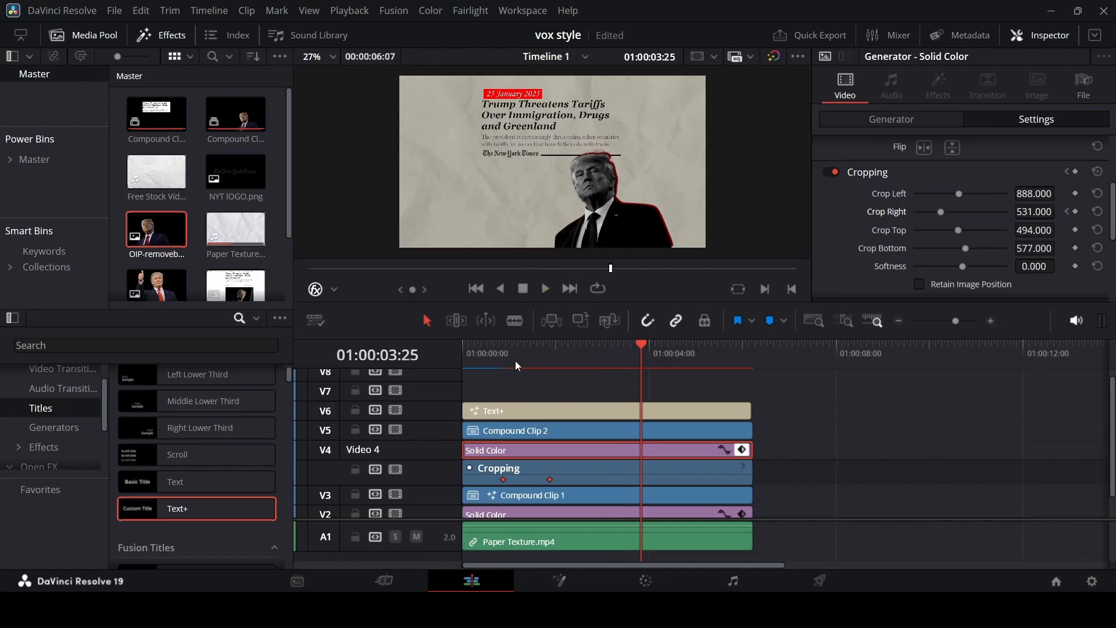
left_click(489, 354)
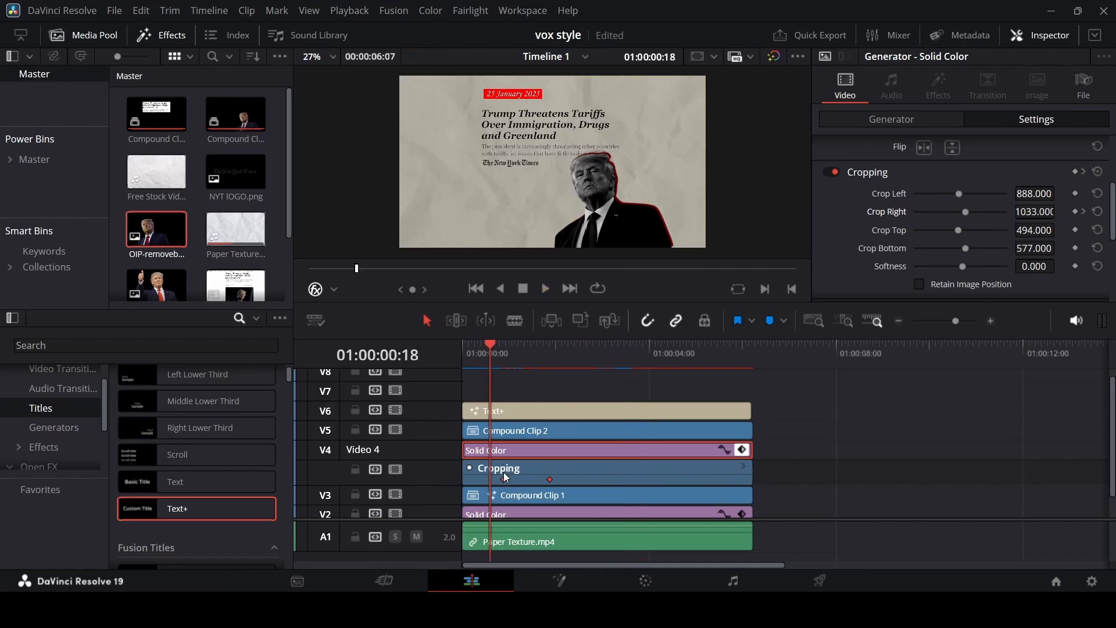
Shift both Cropping keyframes of the V4 divider line earlier so the first sits at 01:00:00:18, and play back from the start
left_click_drag(535, 475, 491, 480)
left_click(466, 350)
key("space")
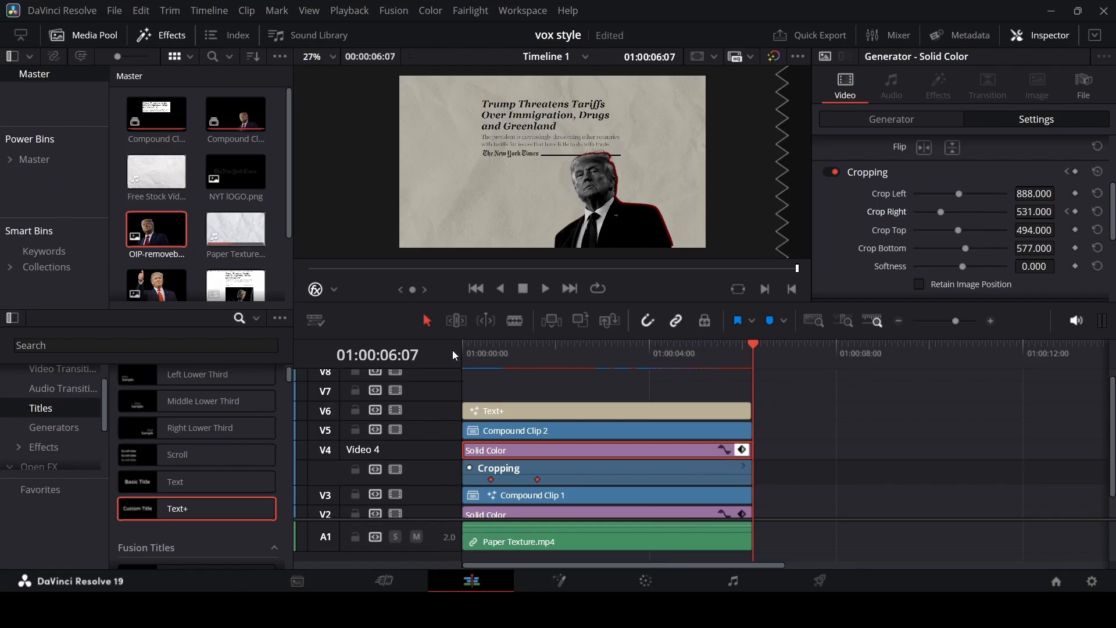
Replay the opening of the timeline several times to check the divider line's reveal against the headline's arrival
left_click(467, 349)
key("space")
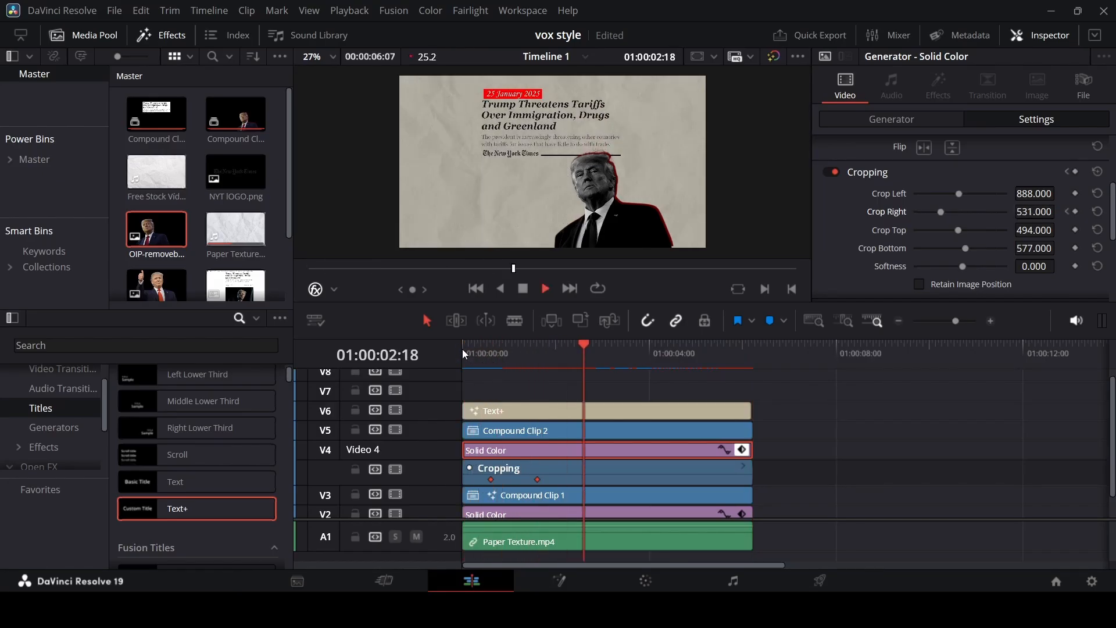
left_click(465, 350)
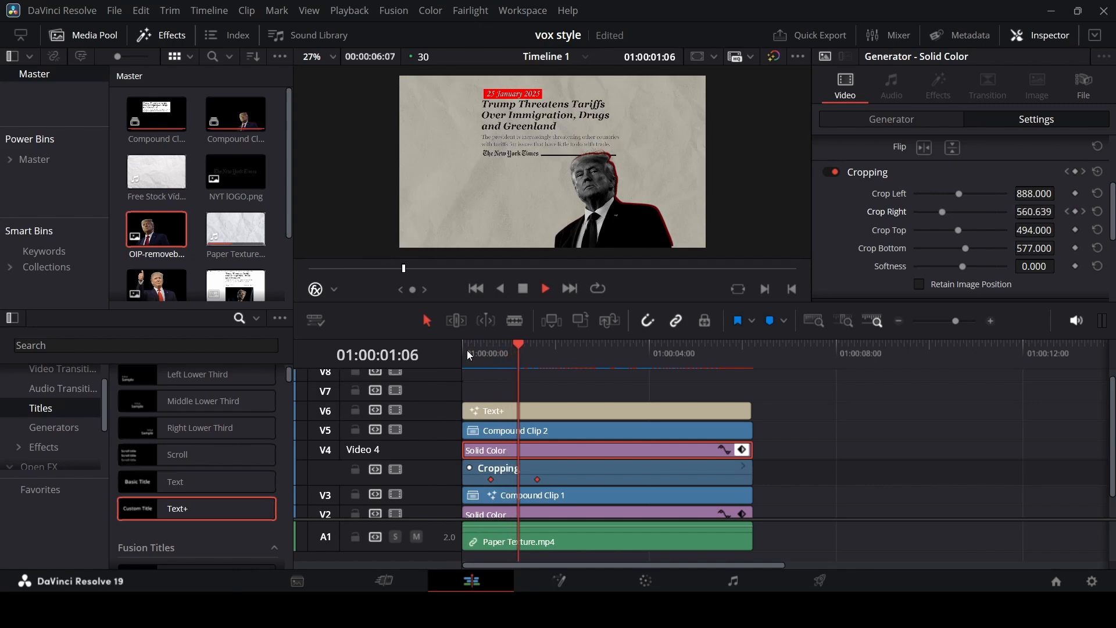
left_click(467, 352)
left_click(467, 351)
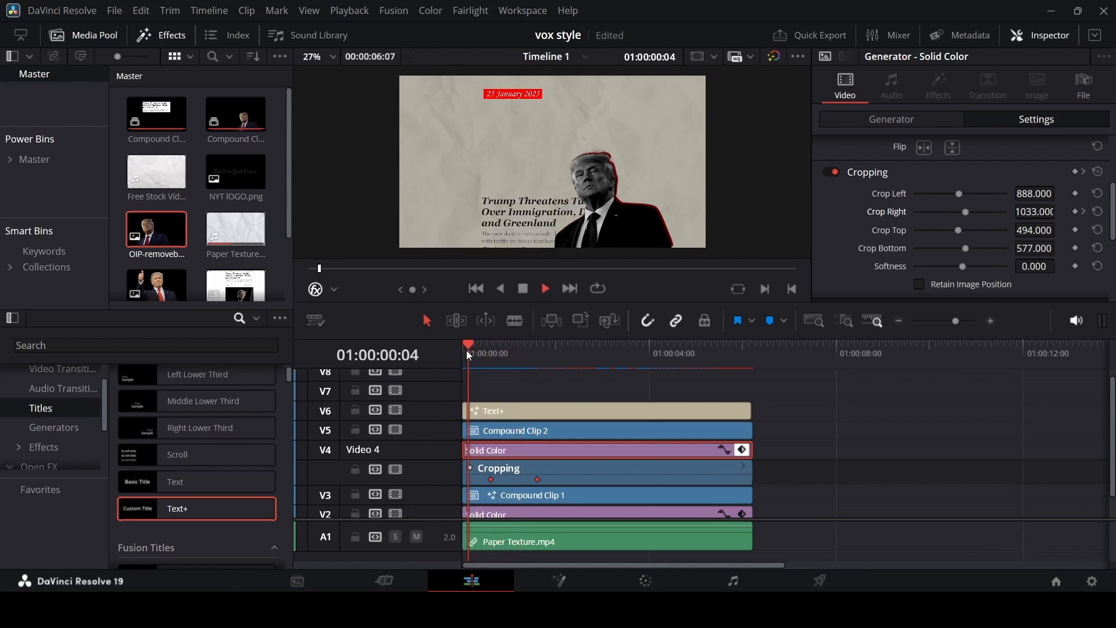
left_click(466, 352)
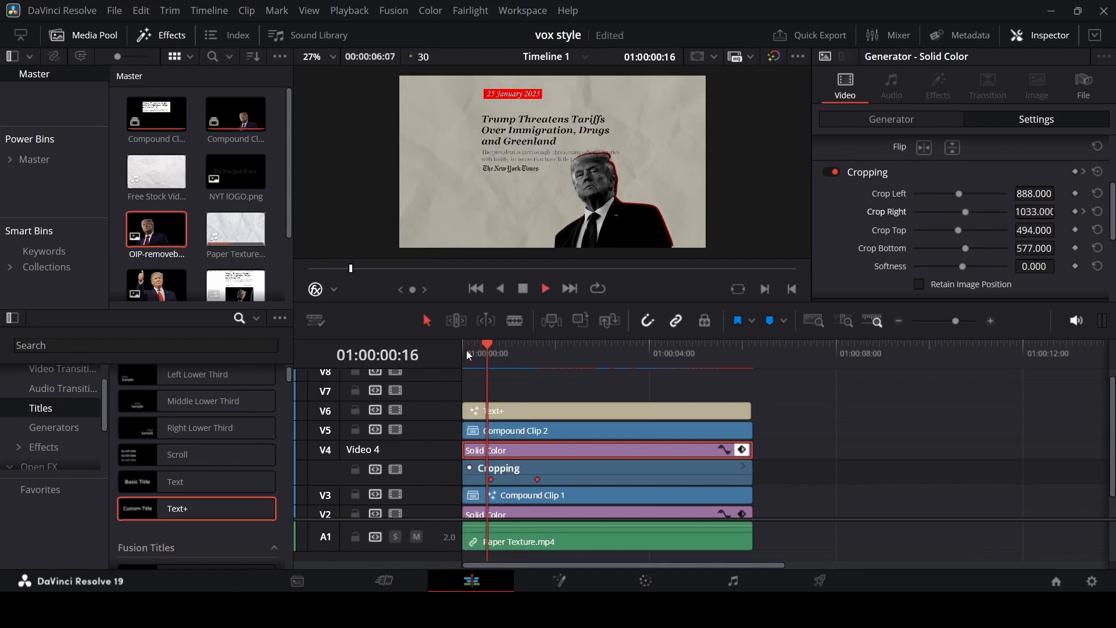
key("space")
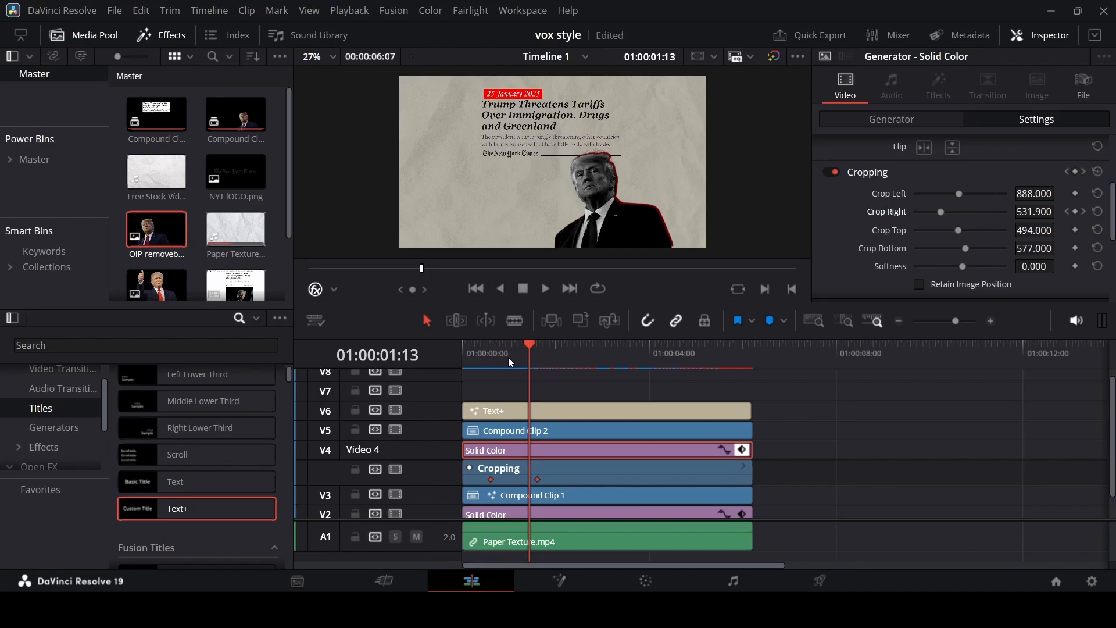
left_click(532, 351)
left_click(464, 351)
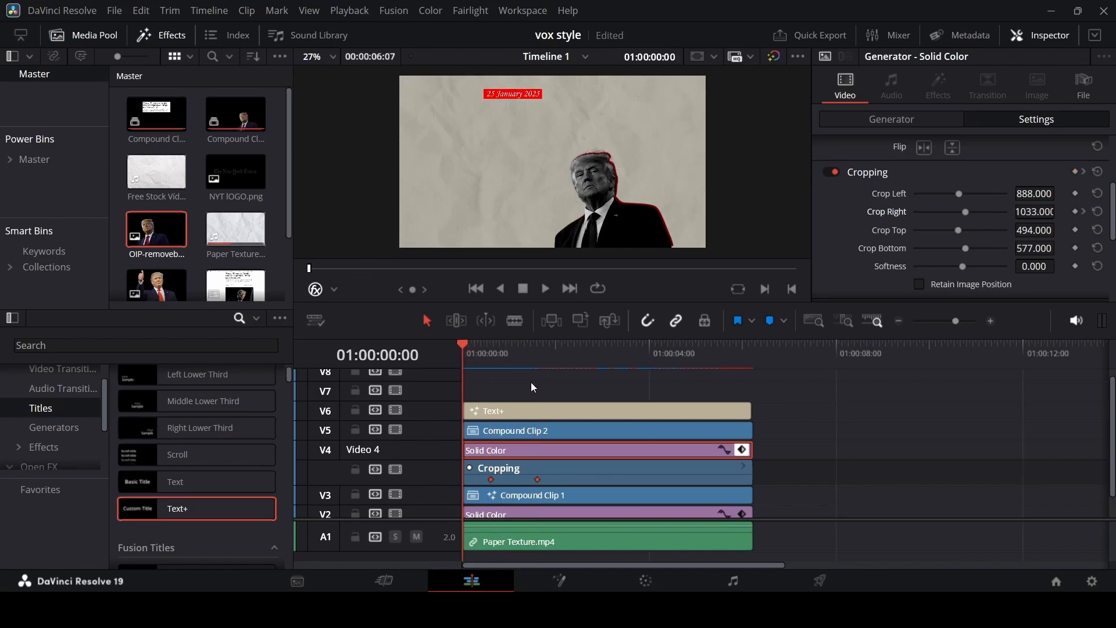
Open the portrait's Compound Clip 2 on V5 in Fusion and insert a Transform node between MediaIn1 and MediaOut1
left_click(553, 430)
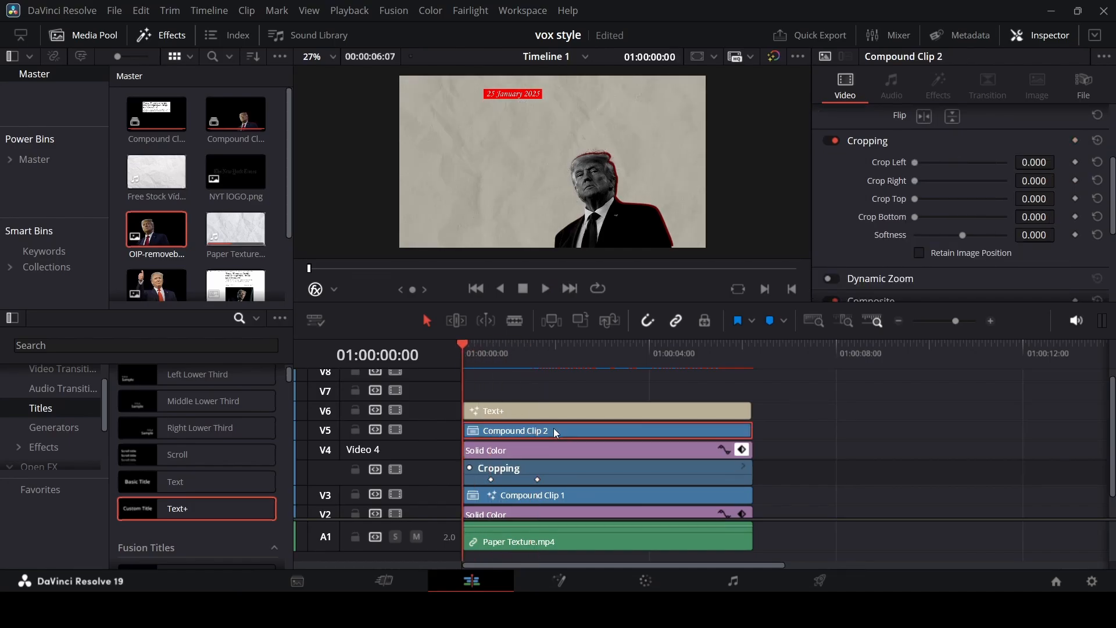
right_click(555, 433)
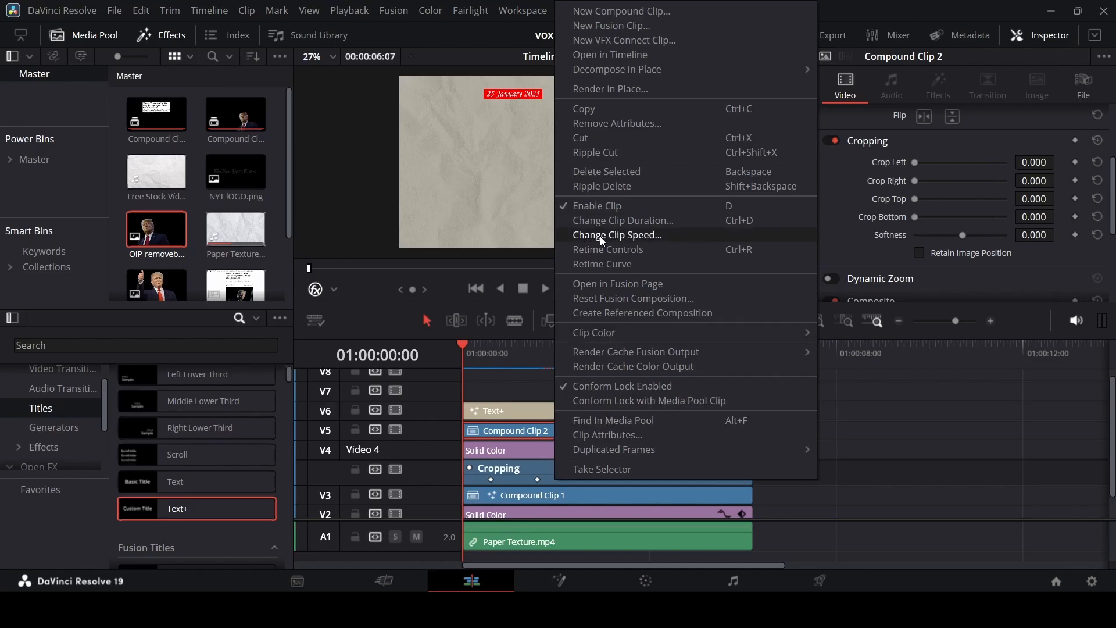
left_click(619, 282)
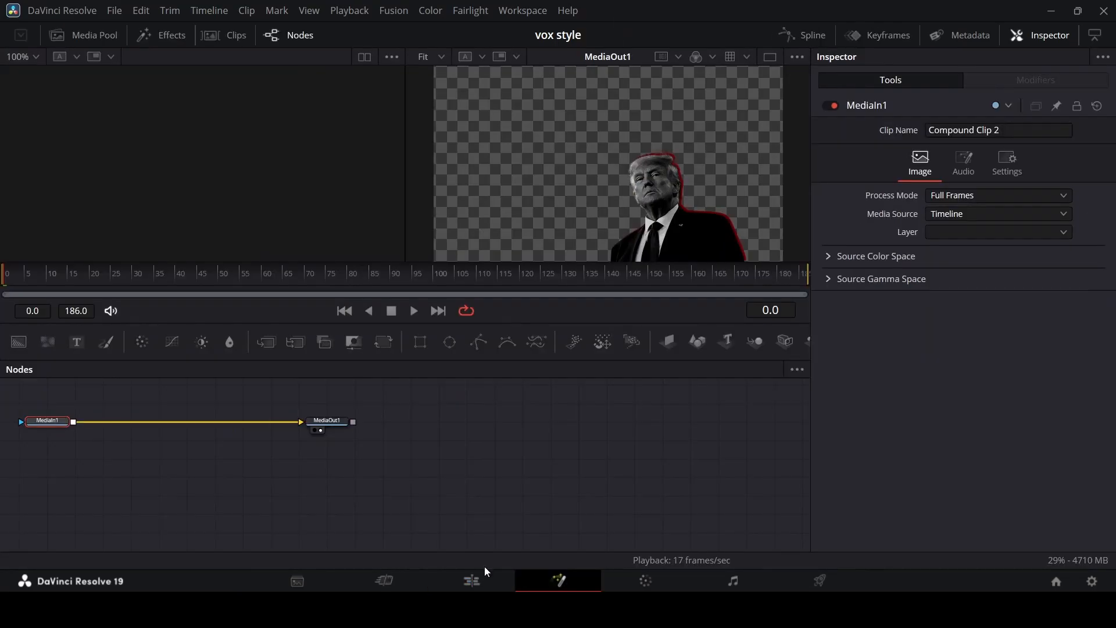
left_click(381, 343)
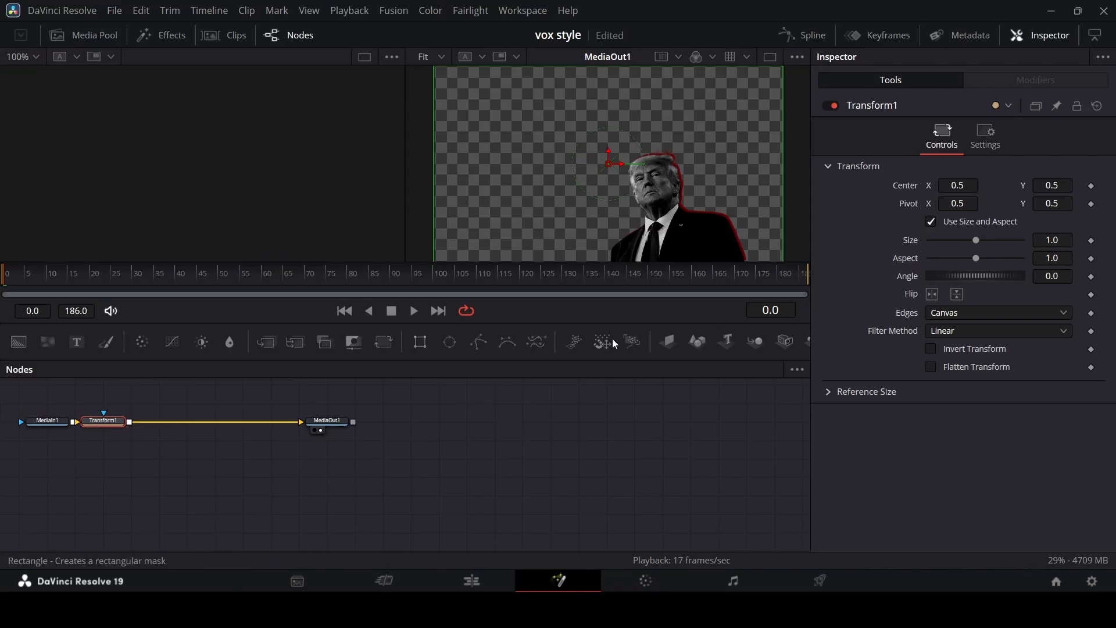
Keyframe the Transform1 Center at frame 35, and set Center Y to -0.099 at frame 0 so the portrait starts below the frame
left_click(155, 275)
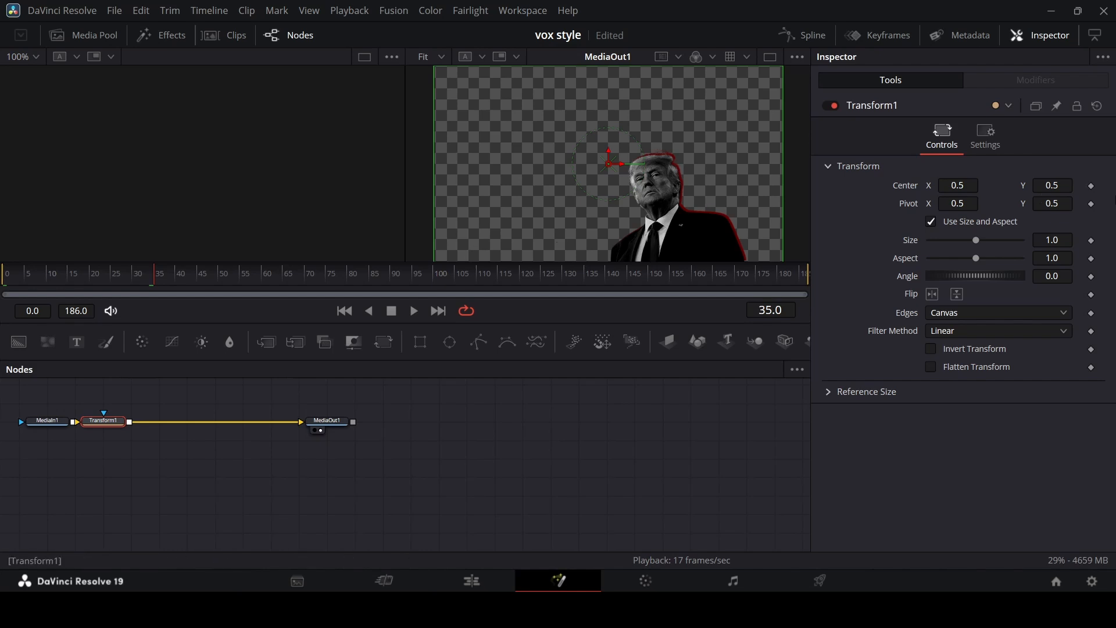
left_click(1092, 186)
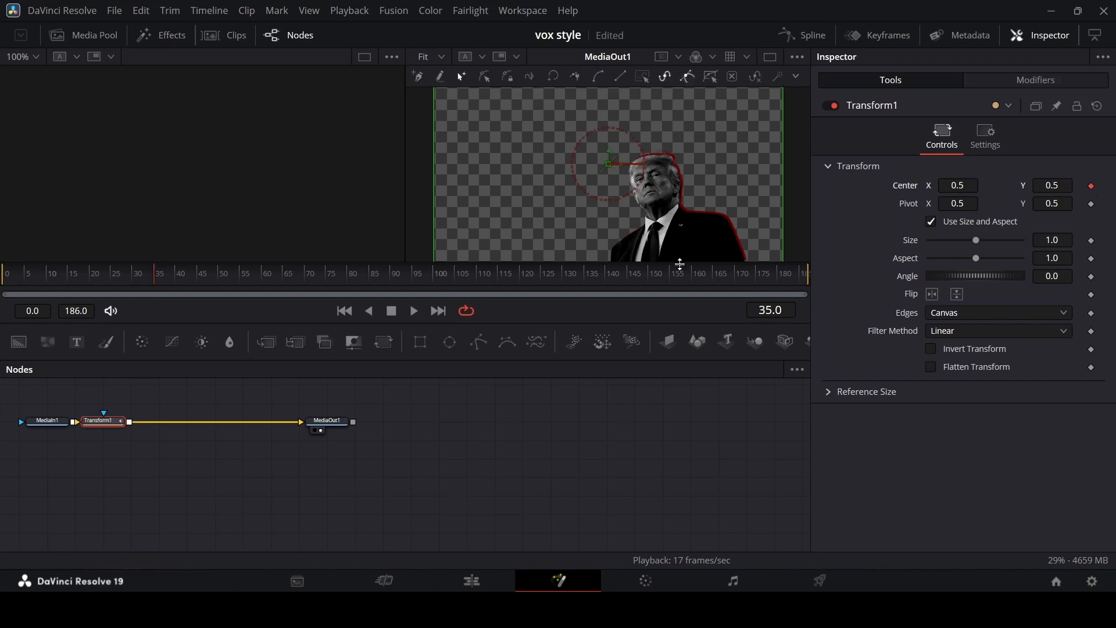
left_click(6, 282)
left_click_drag(1065, 181, 749, 181)
scroll(799, 156, "down", 3)
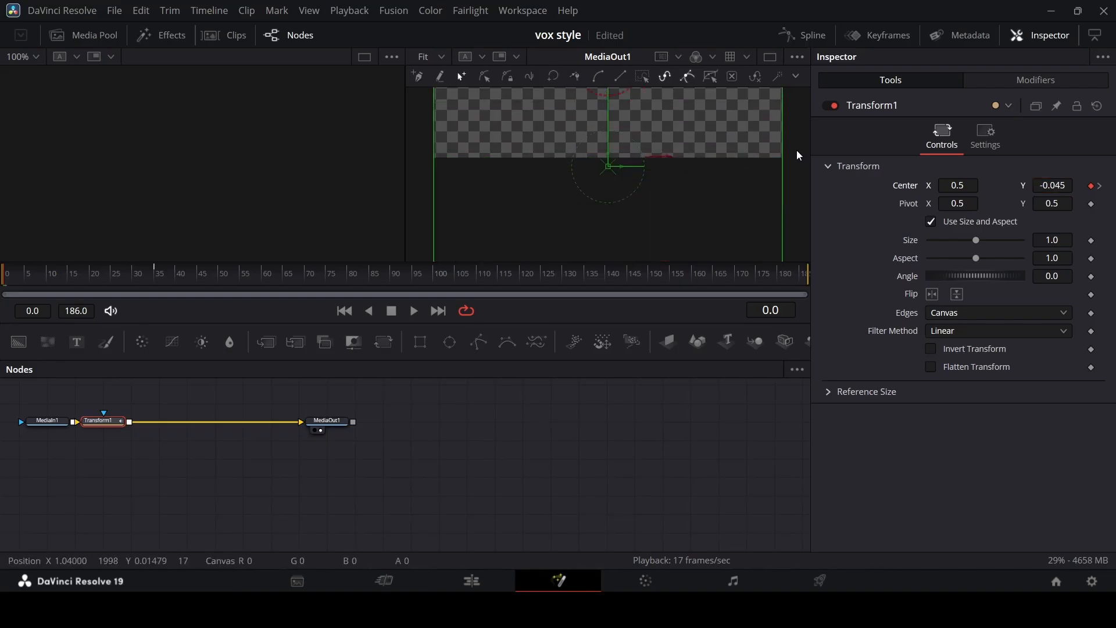
left_click_drag(1067, 184, 1040, 183)
Apply Out Cubic easing to the Displacement curve of Transform1's Center path in the spline editor
left_click(804, 35)
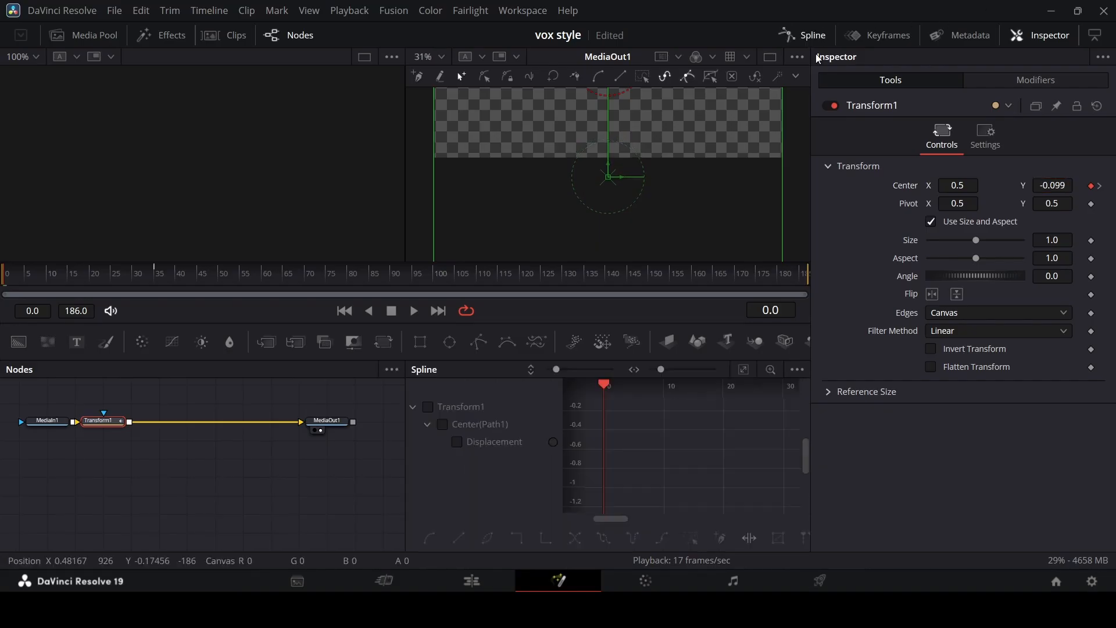
left_click(428, 406)
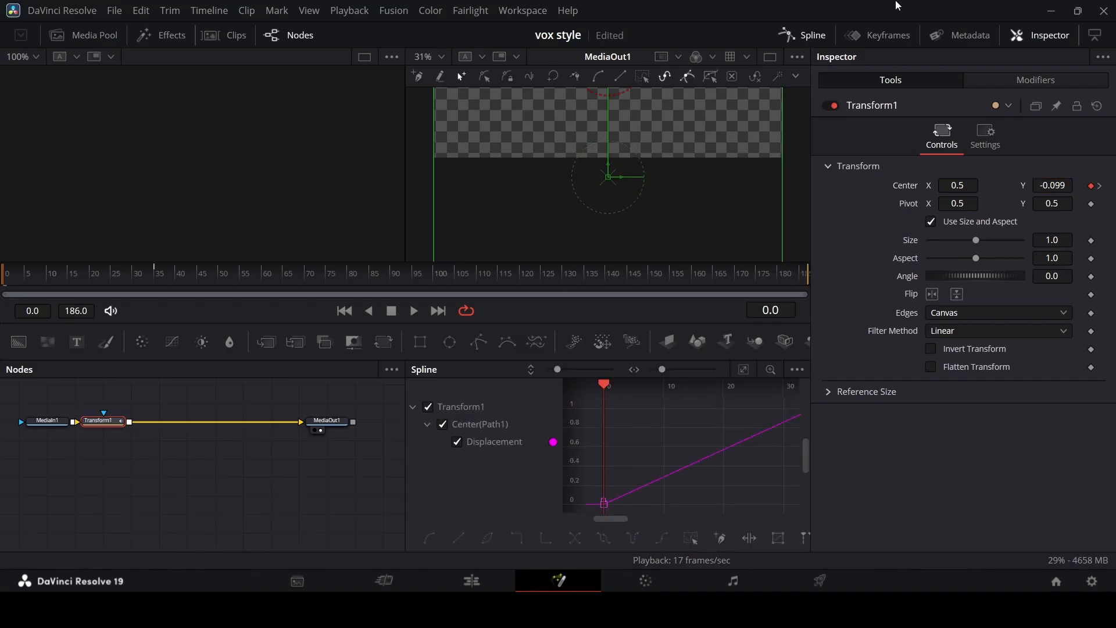
left_click(692, 539)
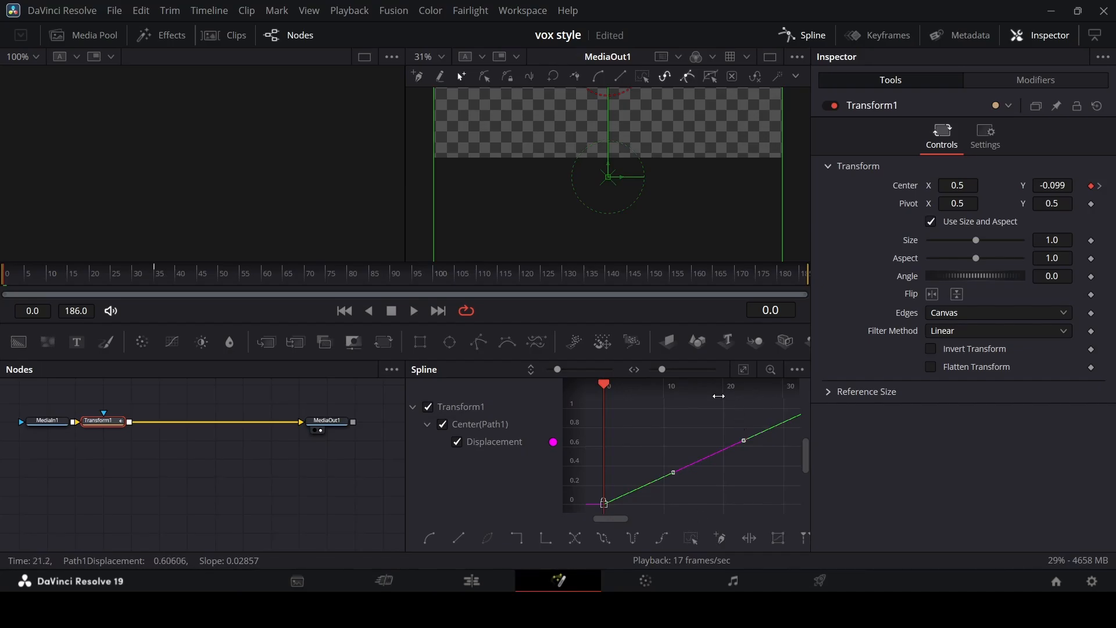
right_click(705, 425)
mouse_move(759, 313)
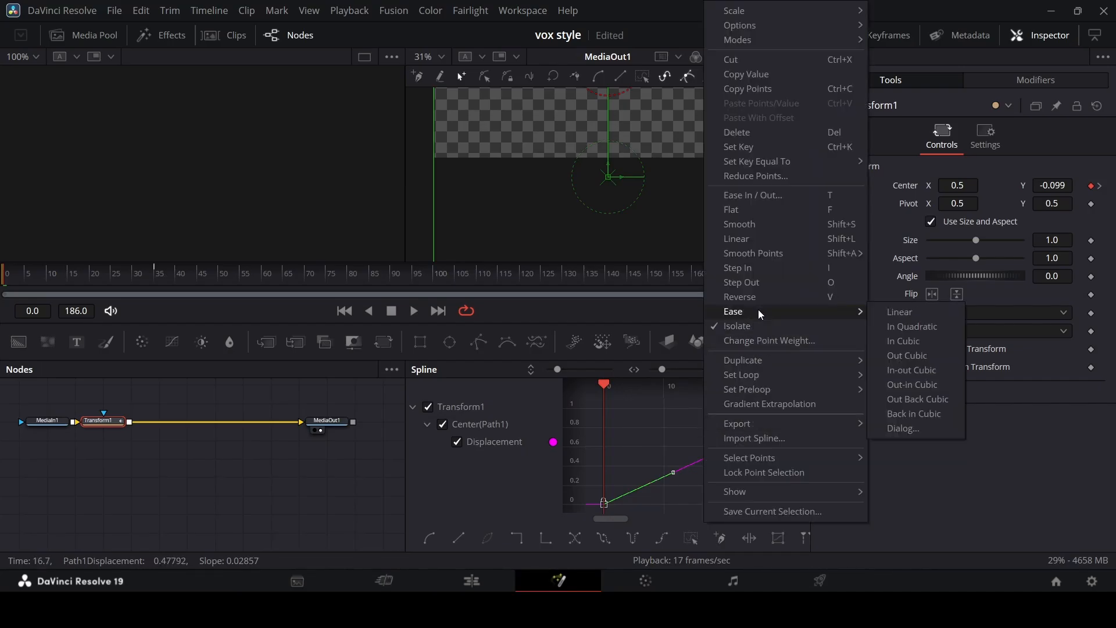
left_click(910, 351)
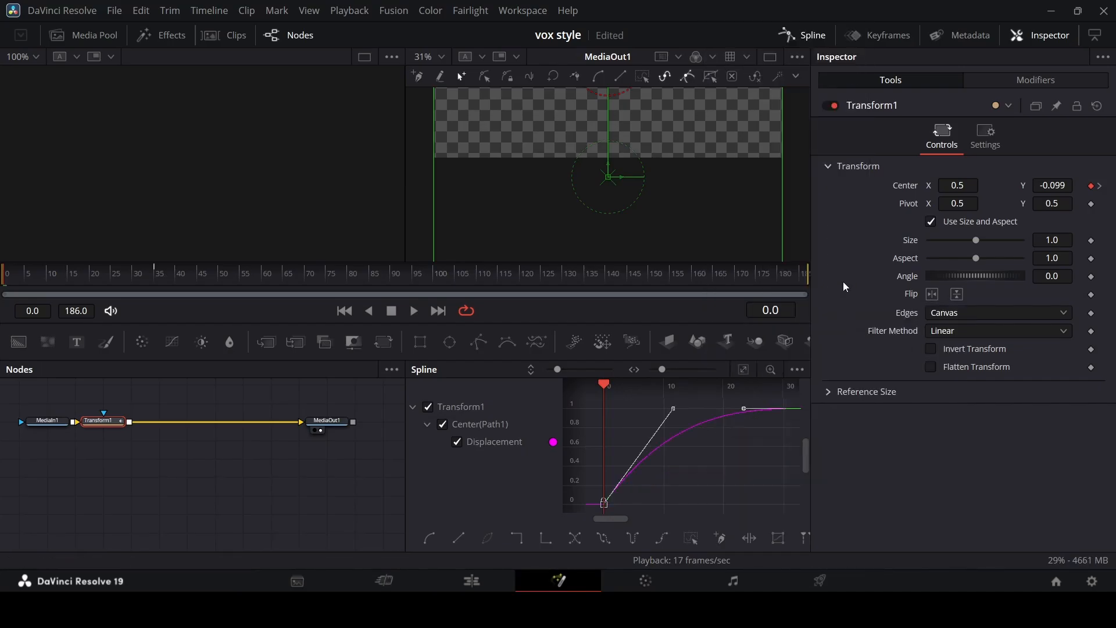
left_click(808, 36)
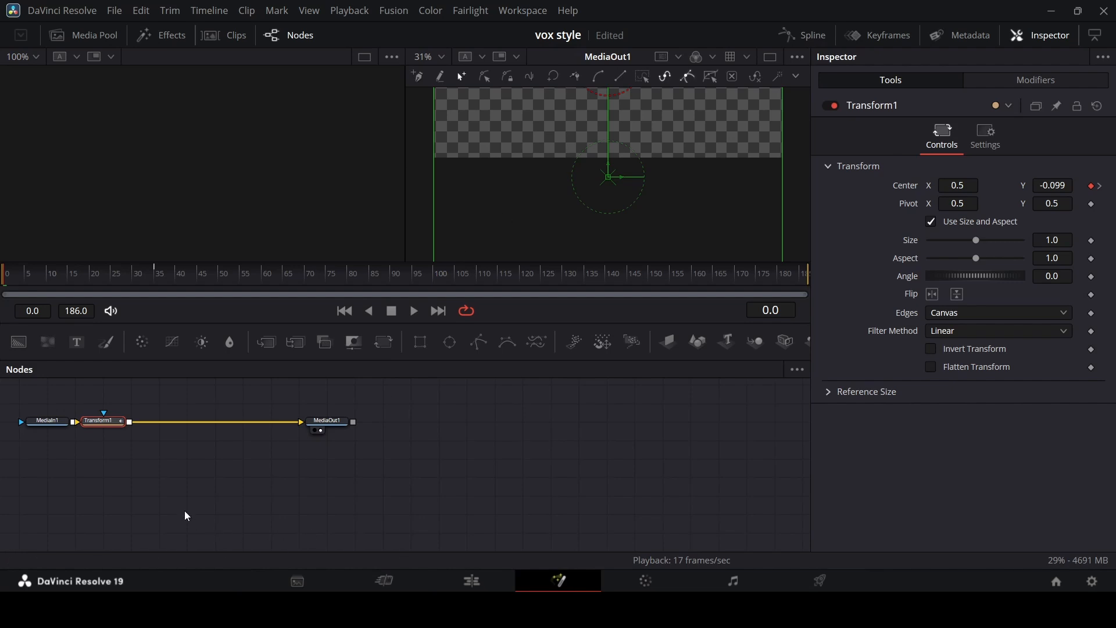
Play back the portrait's rise in Fusion and return to the Edit page
key("space")
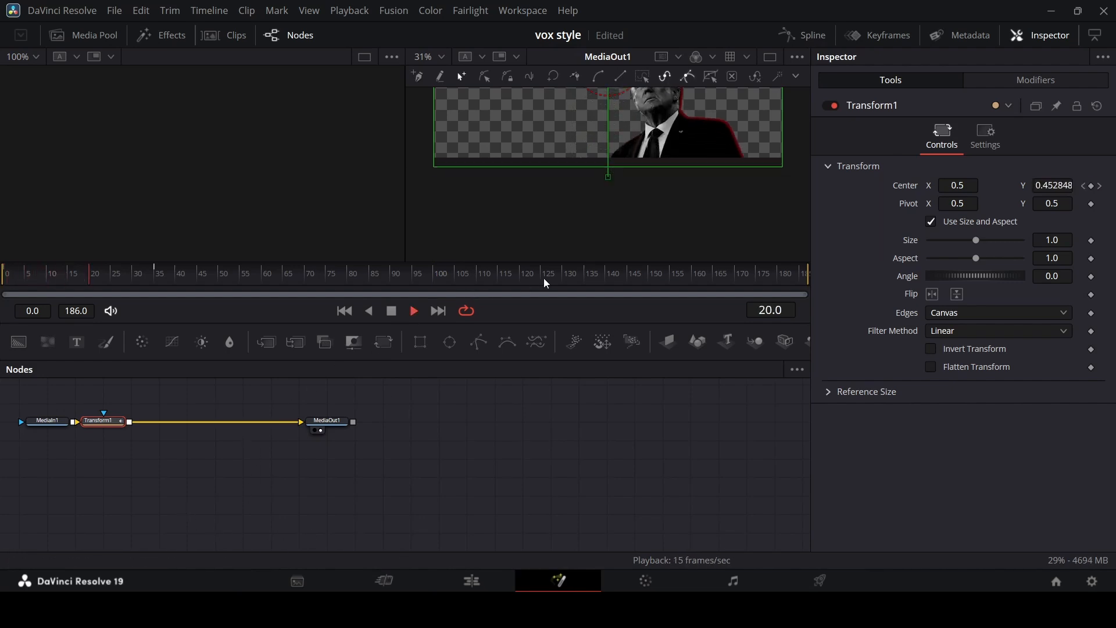
key("space")
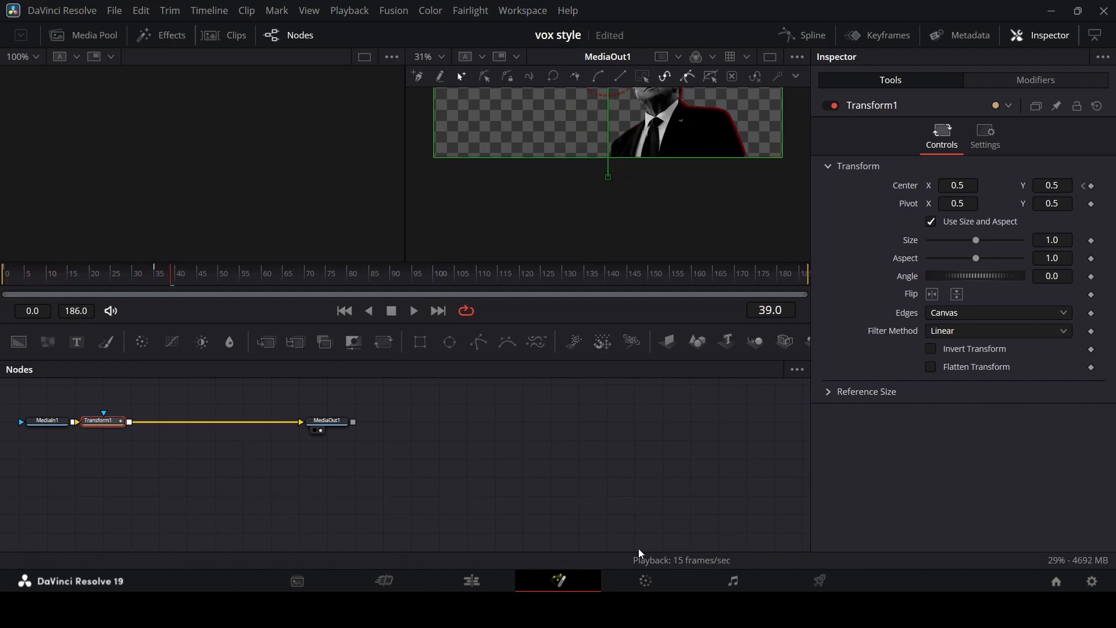
left_click(486, 579)
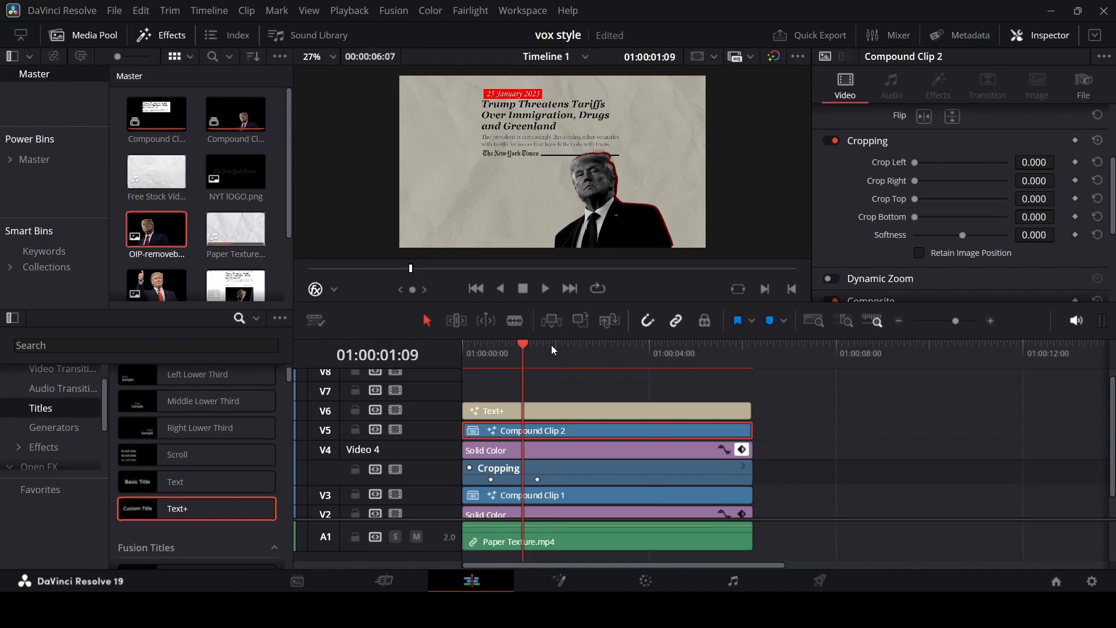
Play back the timeline repeatedly from the start to check the portrait's entrance alongside the headline and divider line
left_click_drag(508, 344, 383, 377)
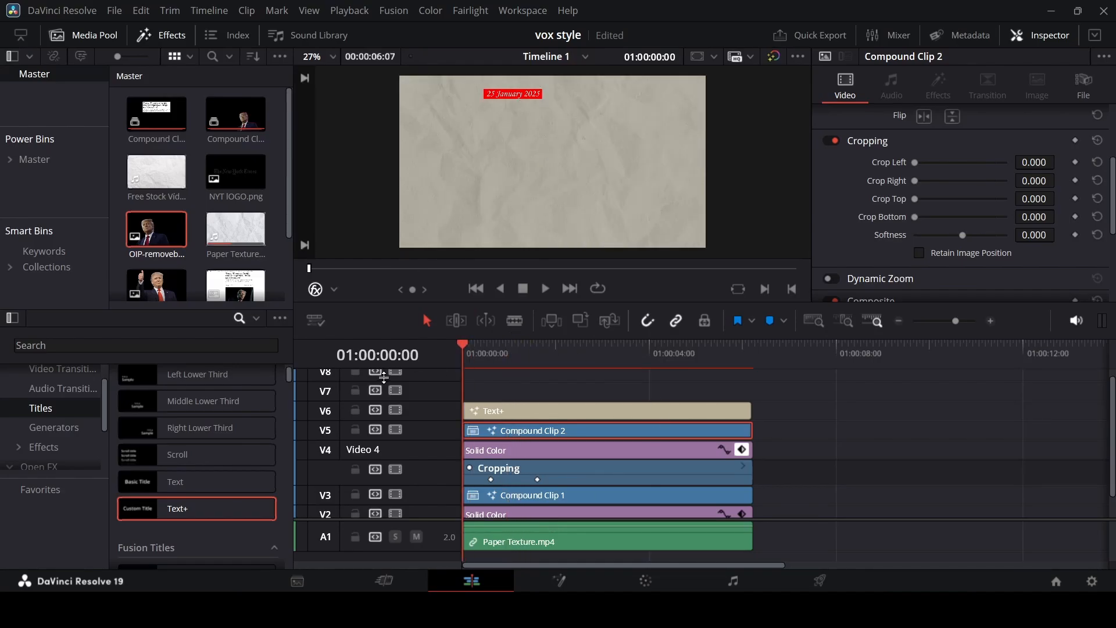
key("space")
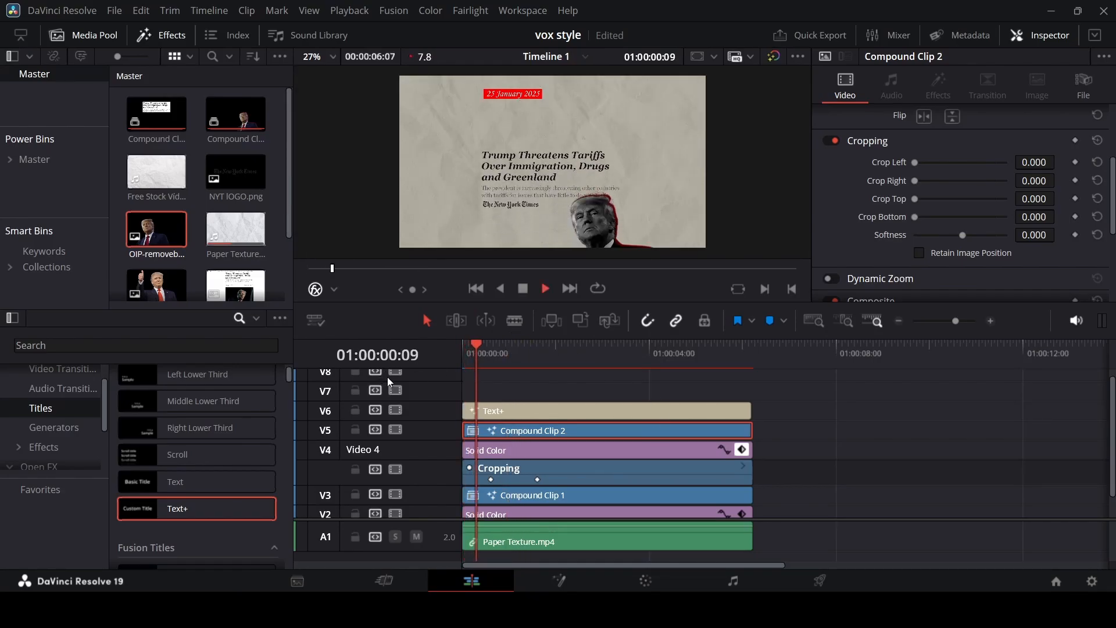
key("space")
left_click(464, 348)
key("space")
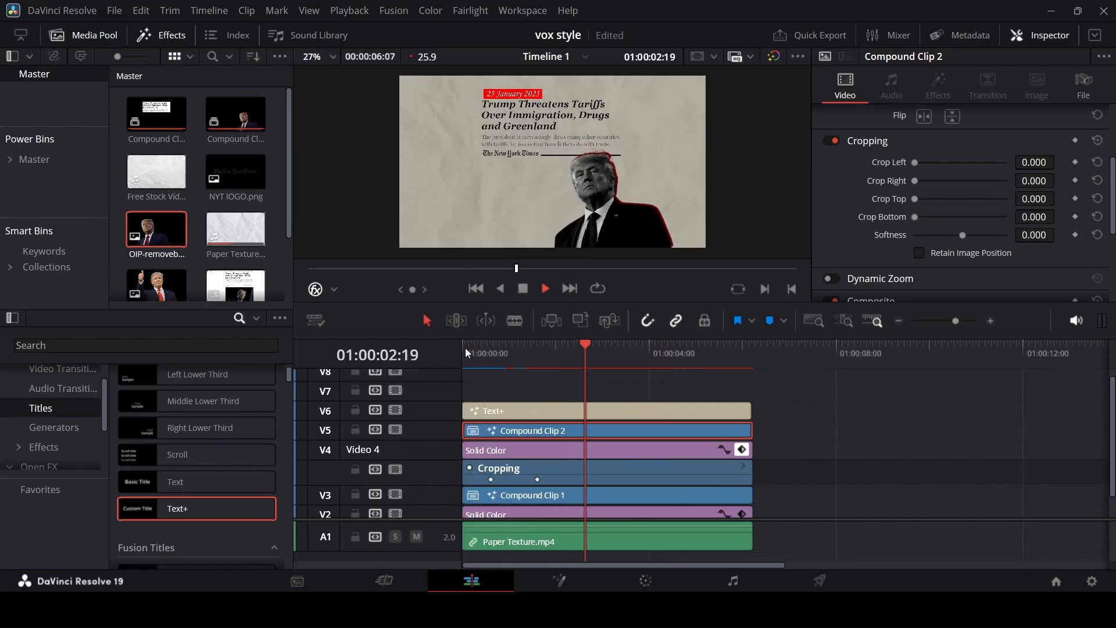
left_click(465, 348)
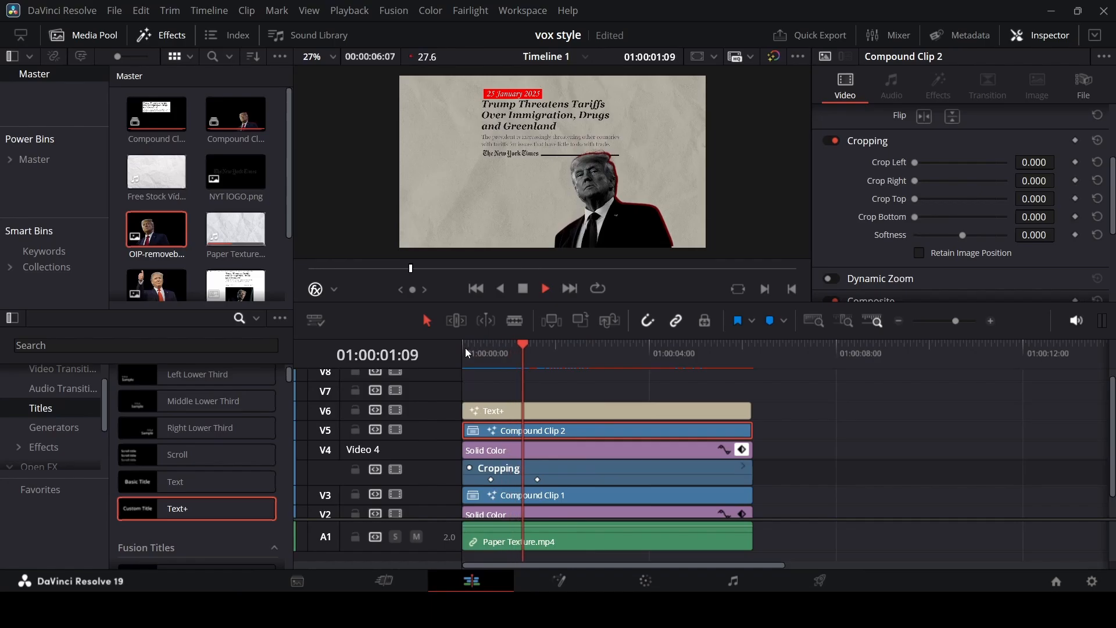
left_click(465, 348)
key("space")
left_click(465, 348)
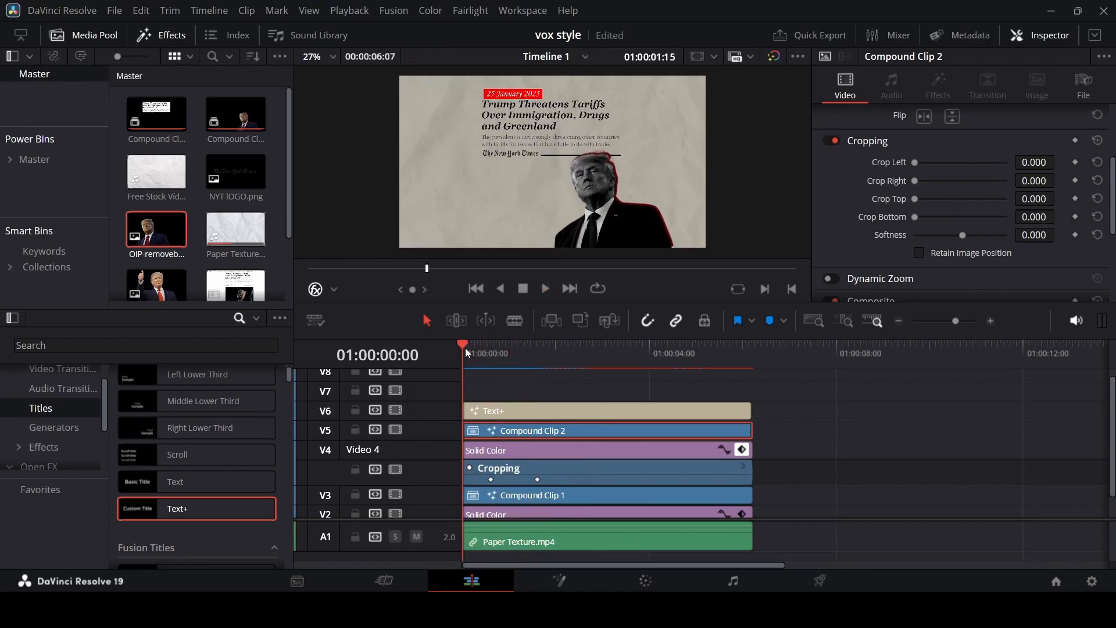
key("space")
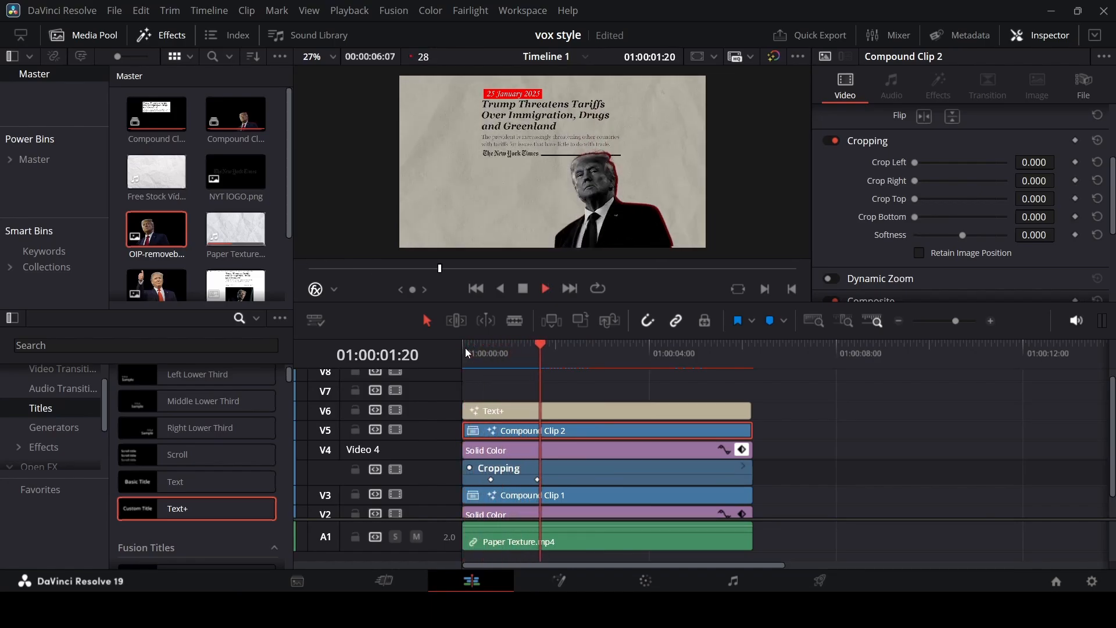
key("space")
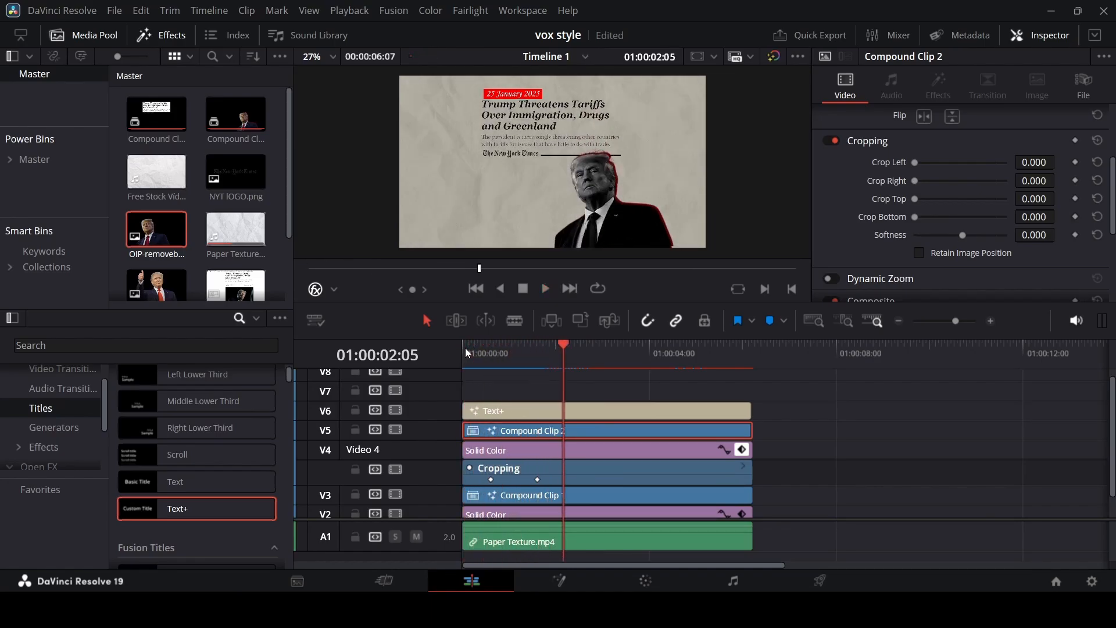
Add Position and Opacity keyframes to the V6 Text+ date title at 01:00:01:00, keeping opacity at 100
left_click(514, 414)
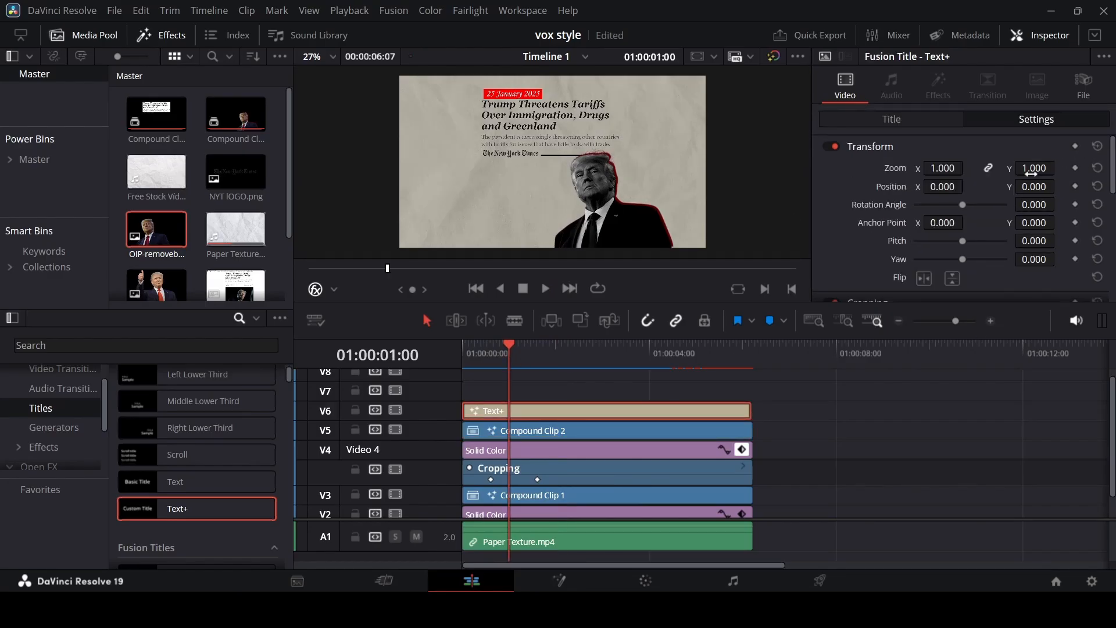
left_click(1074, 187)
scroll(1000, 194, "down", 2)
scroll(1002, 199, "down", 3)
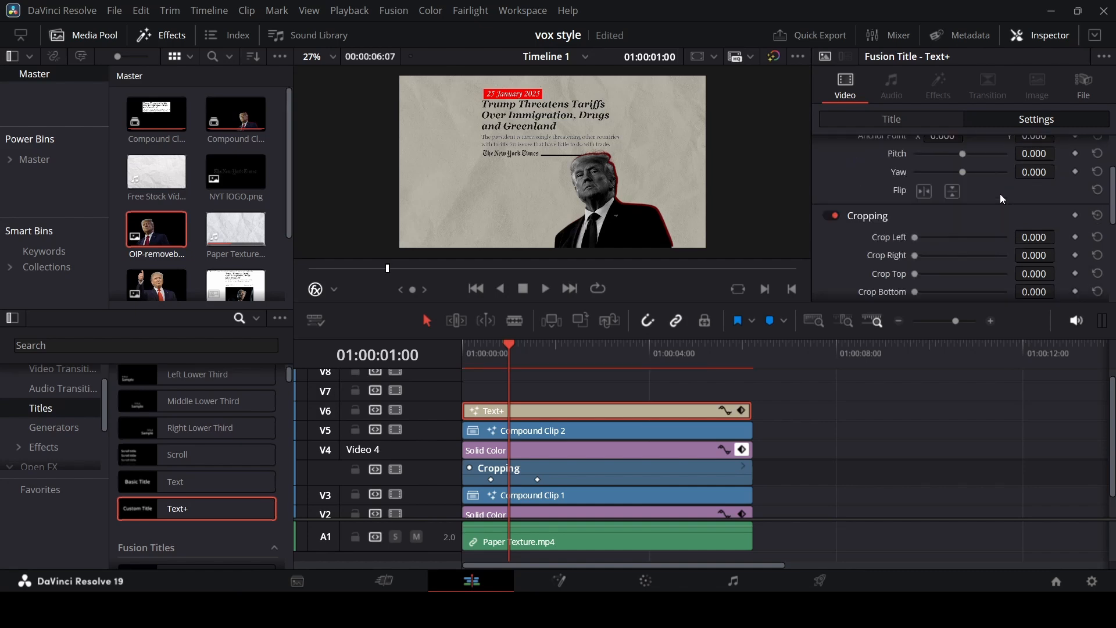
scroll(1000, 193, "down", 3)
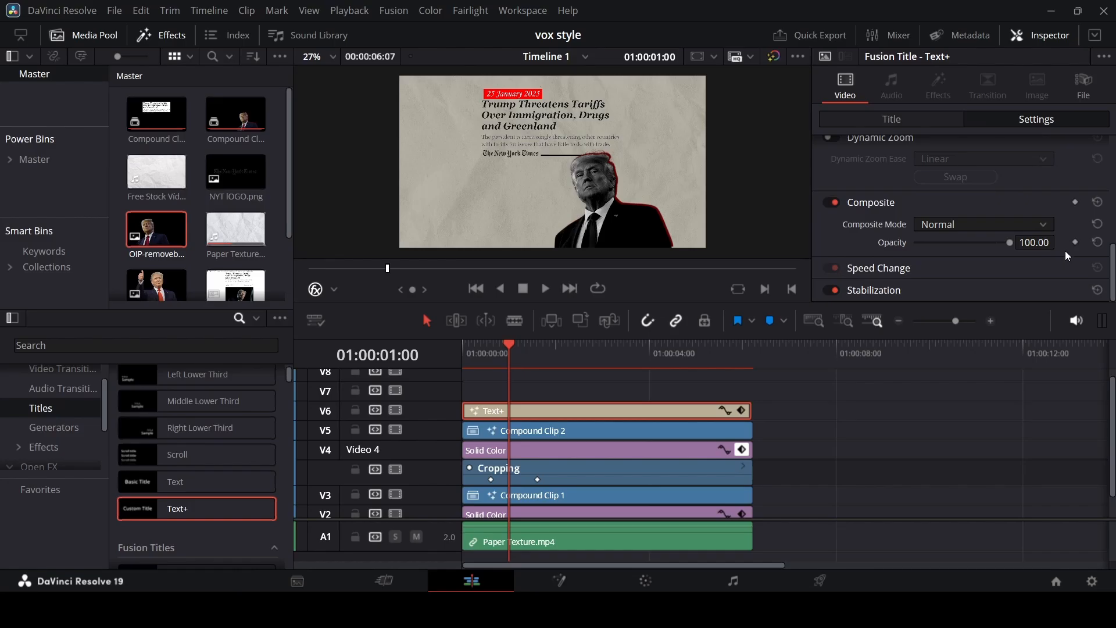
left_click(1074, 242)
At 01:00:00:08, shift the date title's Position X to the left of its resting place and set its opacity to 0
left_click_drag(506, 351, 474, 344)
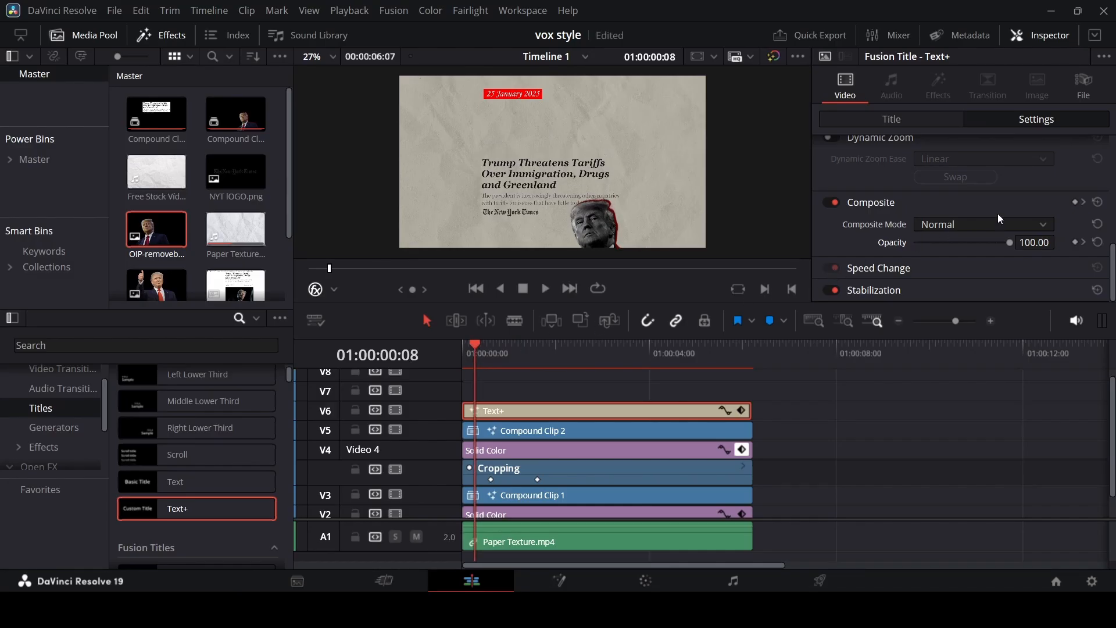
scroll(998, 213, "up", 10)
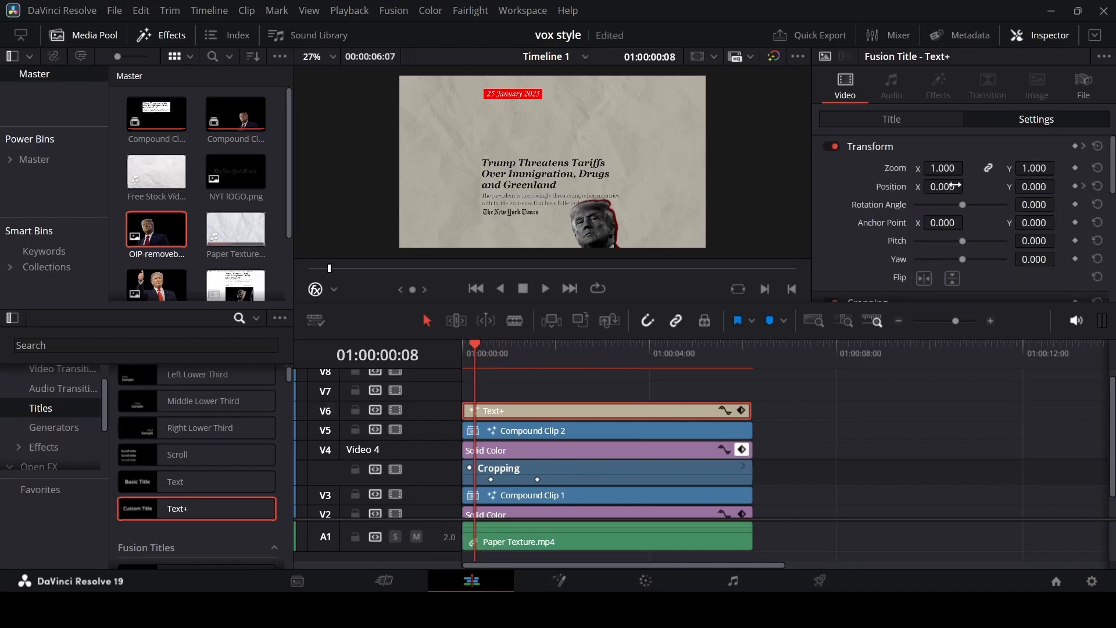
mouse_move(953, 186)
left_mouse_down()
mouse_move(968, 186)
mouse_move(955, 189)
left_mouse_up()
scroll(1044, 200, "down", 6)
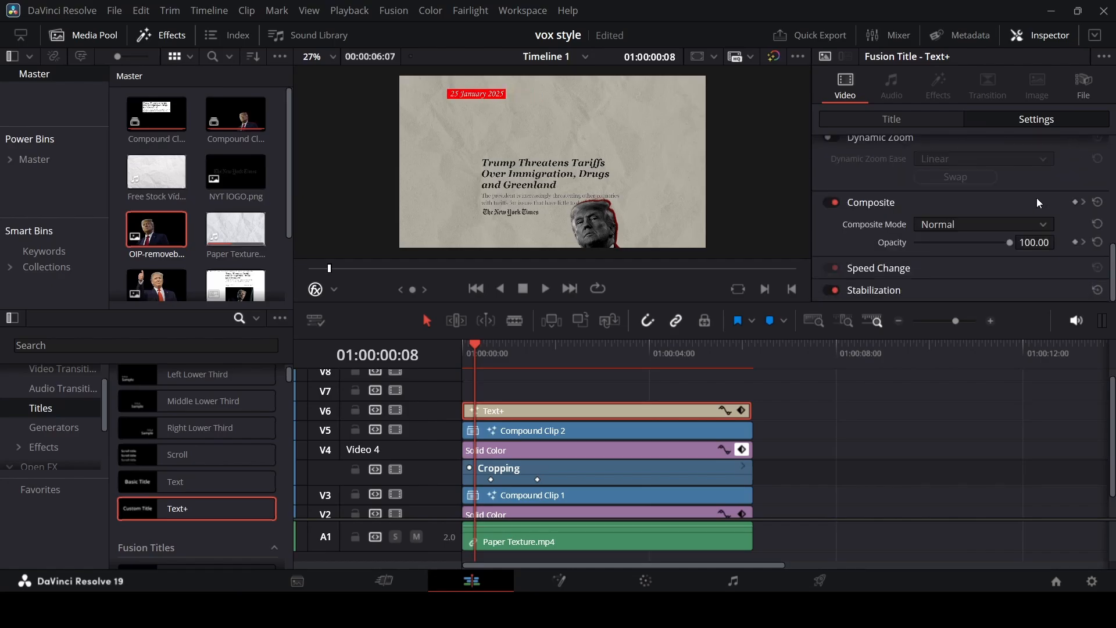
left_click_drag(1009, 243, 732, 308)
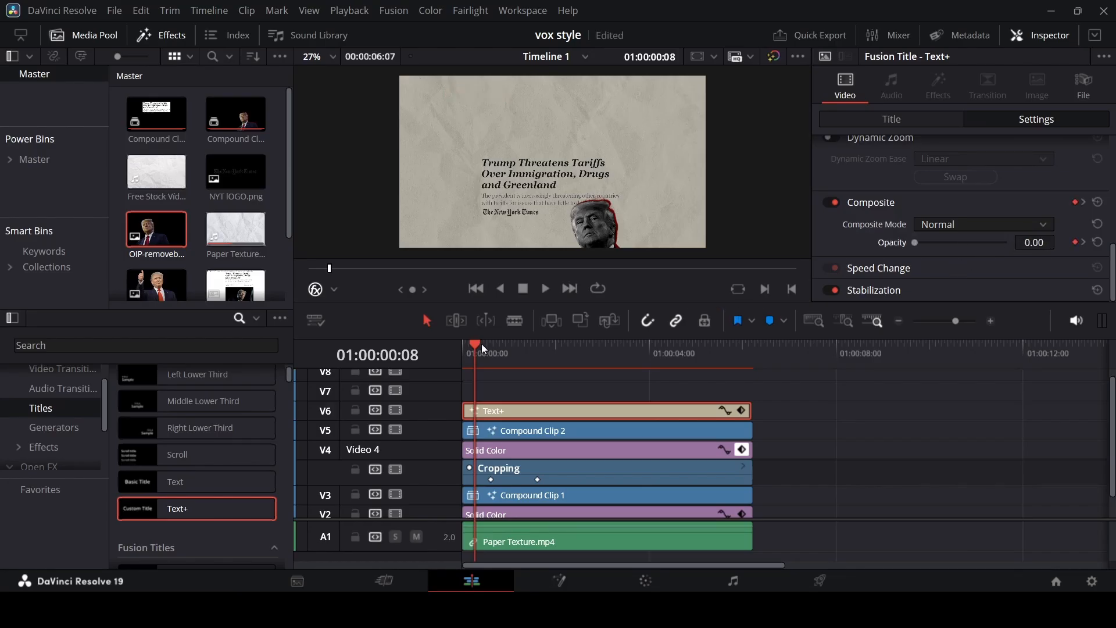
Play back the timeline from the start to check the date title's slide and fade-in
left_click_drag(473, 340, 458, 345)
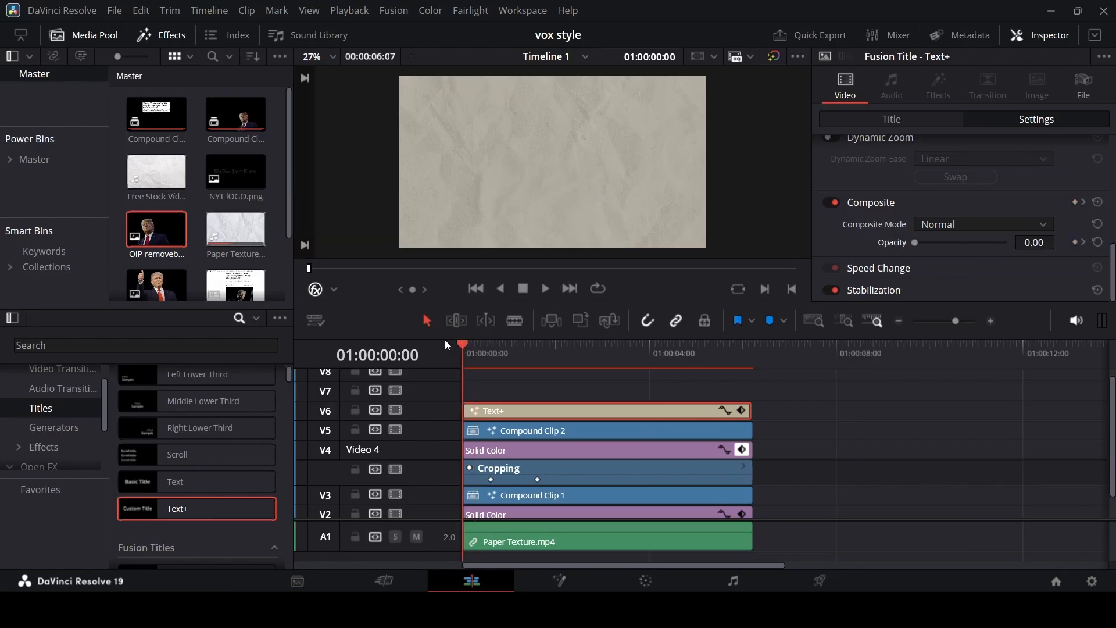
key("space")
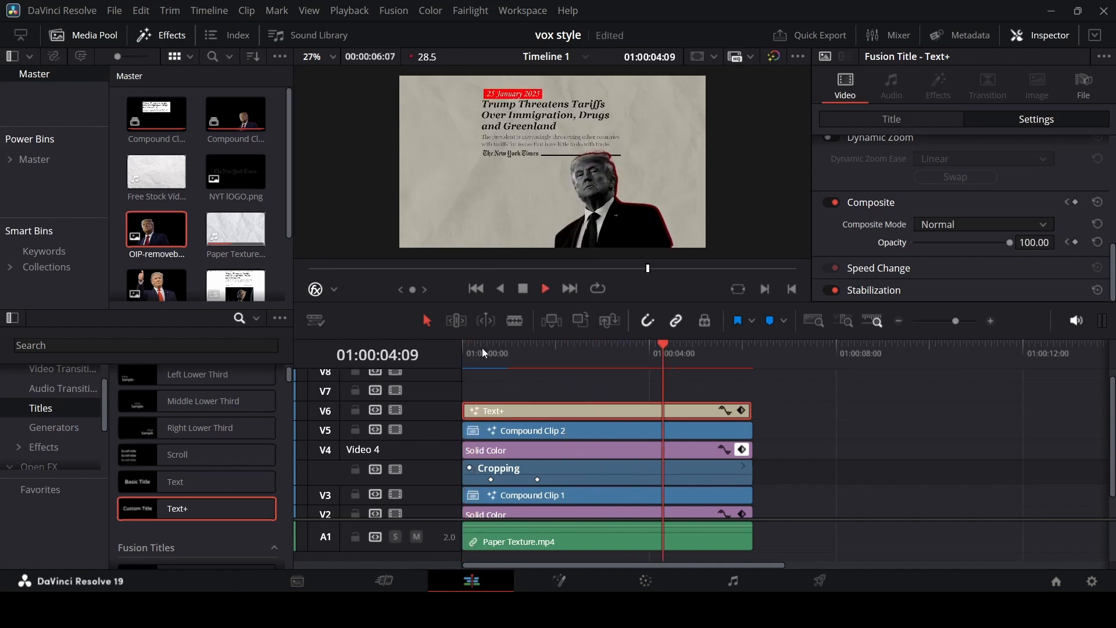
key("space")
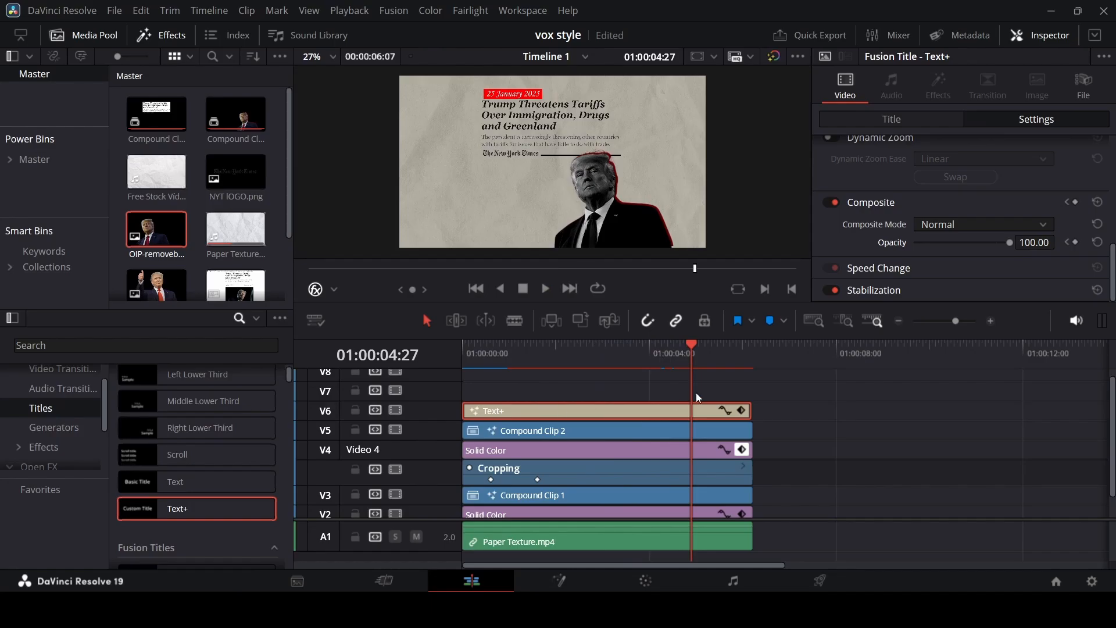
Ease the end keyframe of the V6 date title's Position X curve, lengthening its handle for a smooth stop
left_click(725, 409)
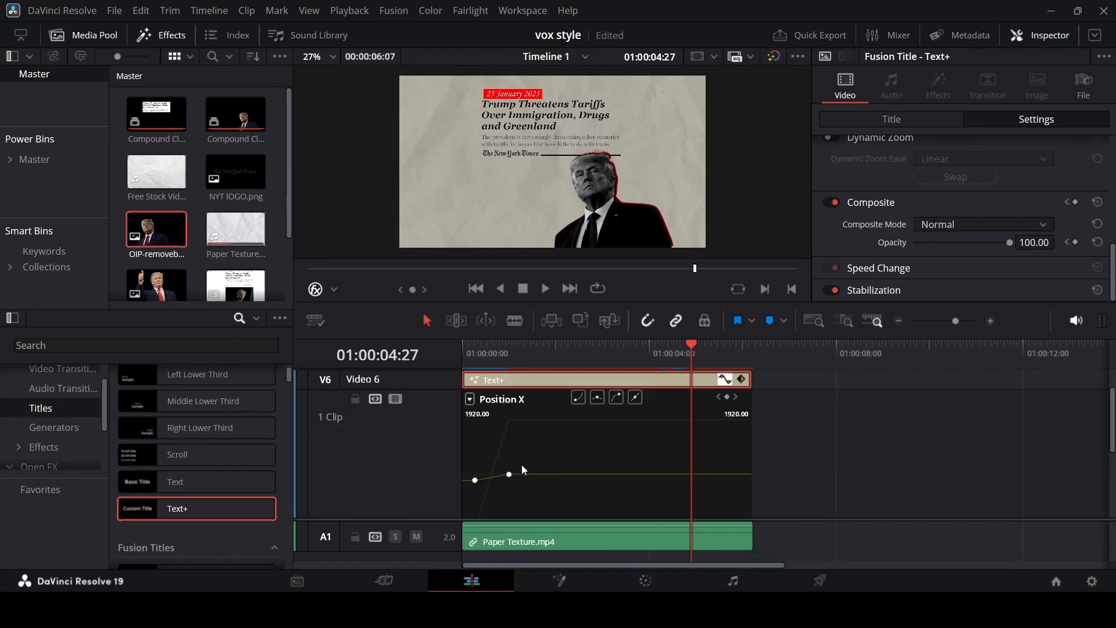
left_click_drag(524, 459, 496, 489)
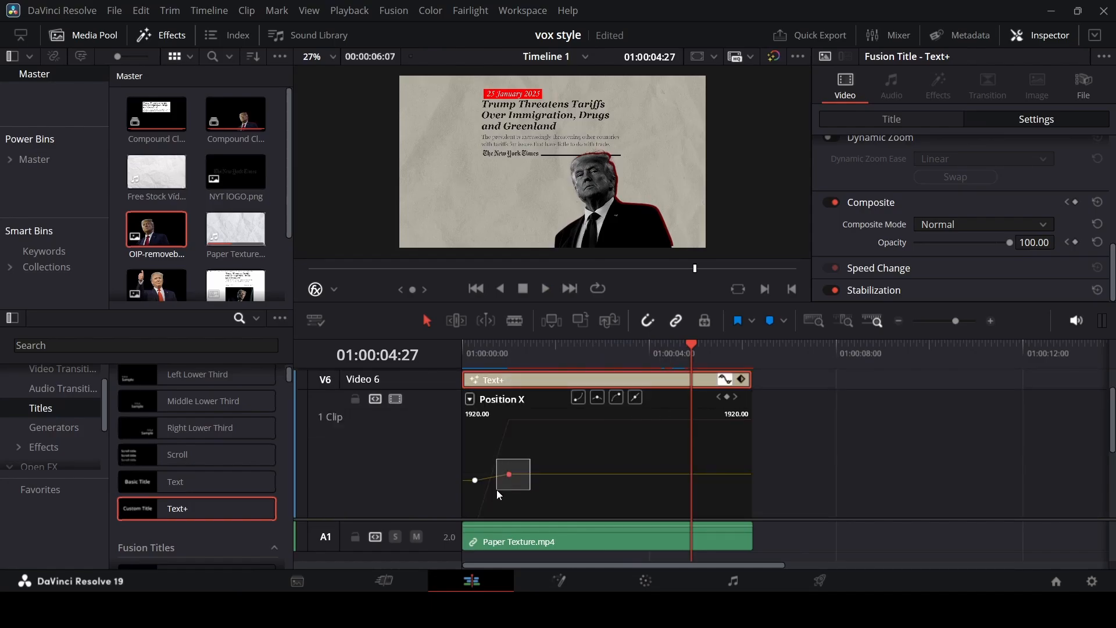
left_click(598, 401)
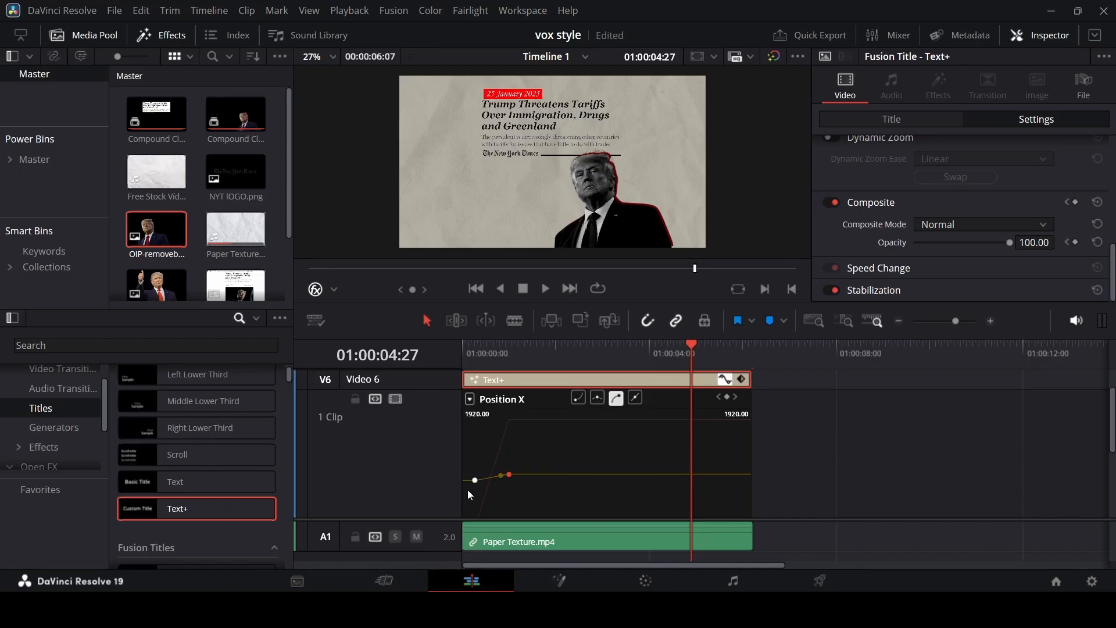
left_click_drag(501, 476, 496, 474)
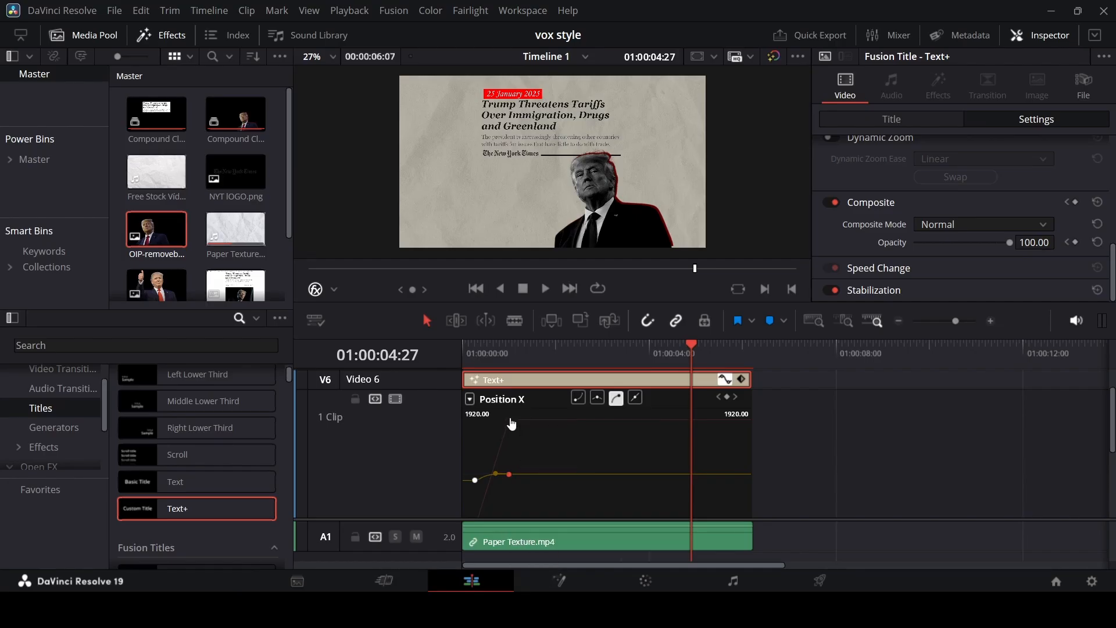
Hide the date title's Position curves, ease the end keyframe of its Opacity curve with a longer handle, and close the curve view
left_click(470, 399)
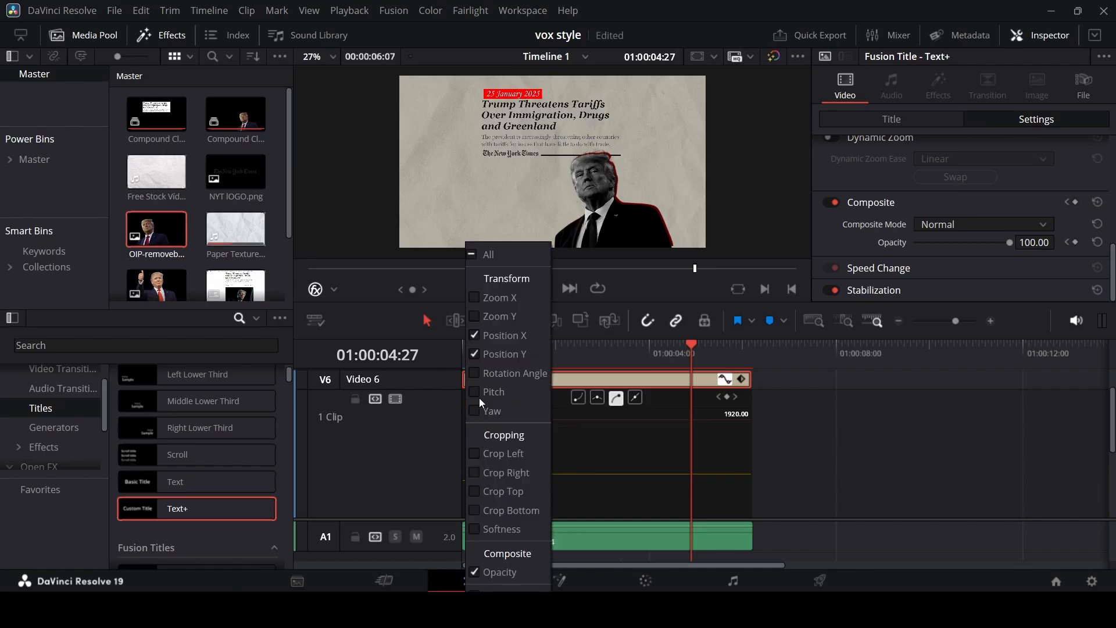
left_click(474, 335)
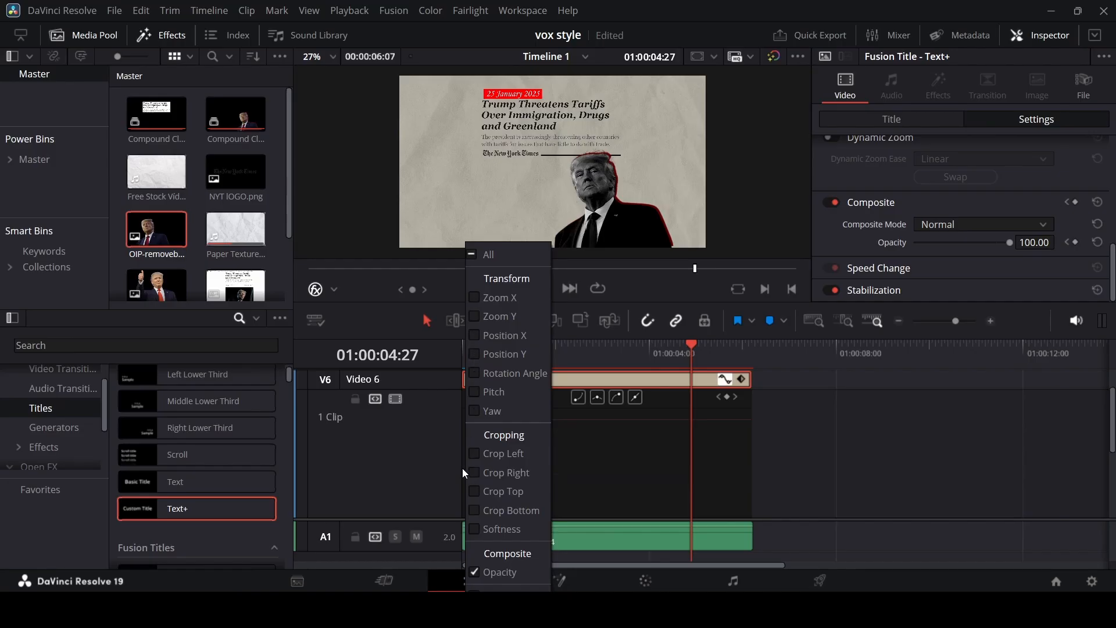
left_click(568, 456)
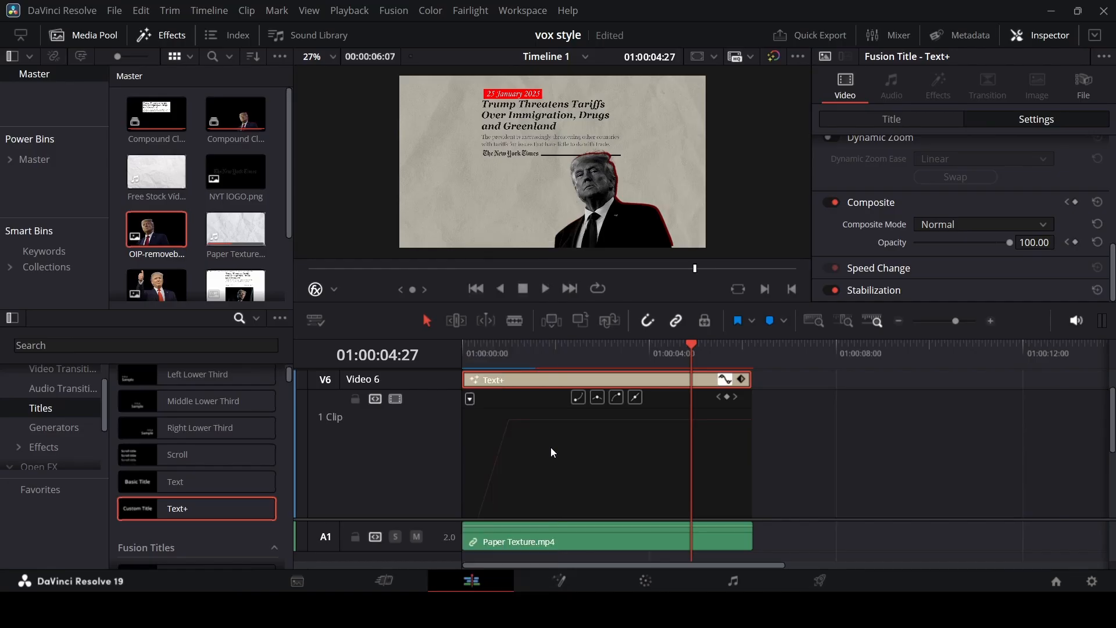
mouse_move(511, 433)
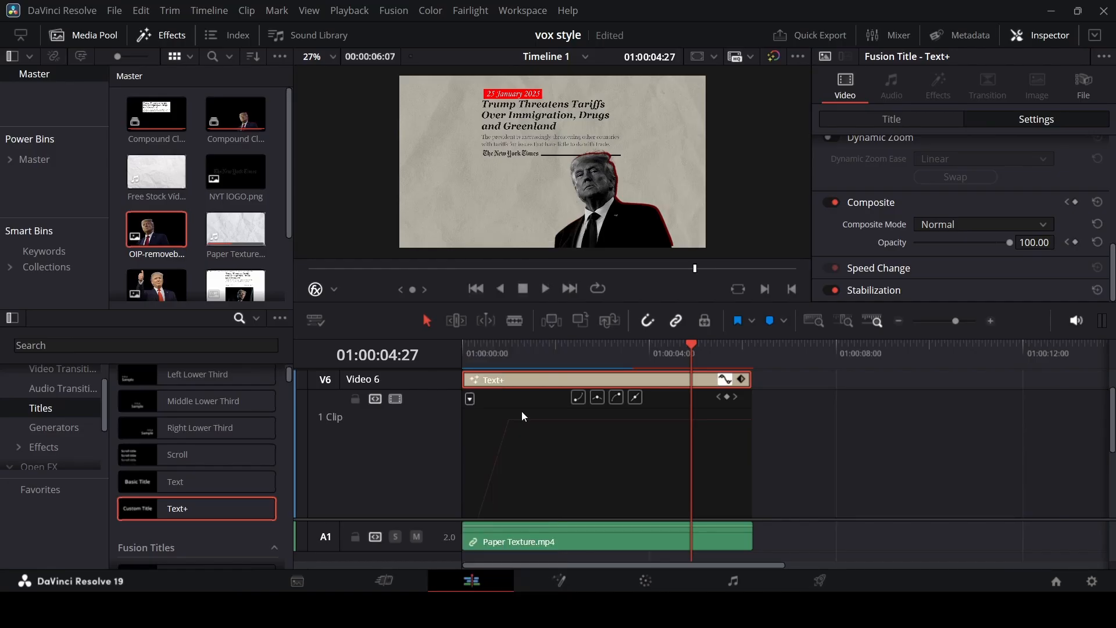
left_click(510, 419)
left_click(615, 397)
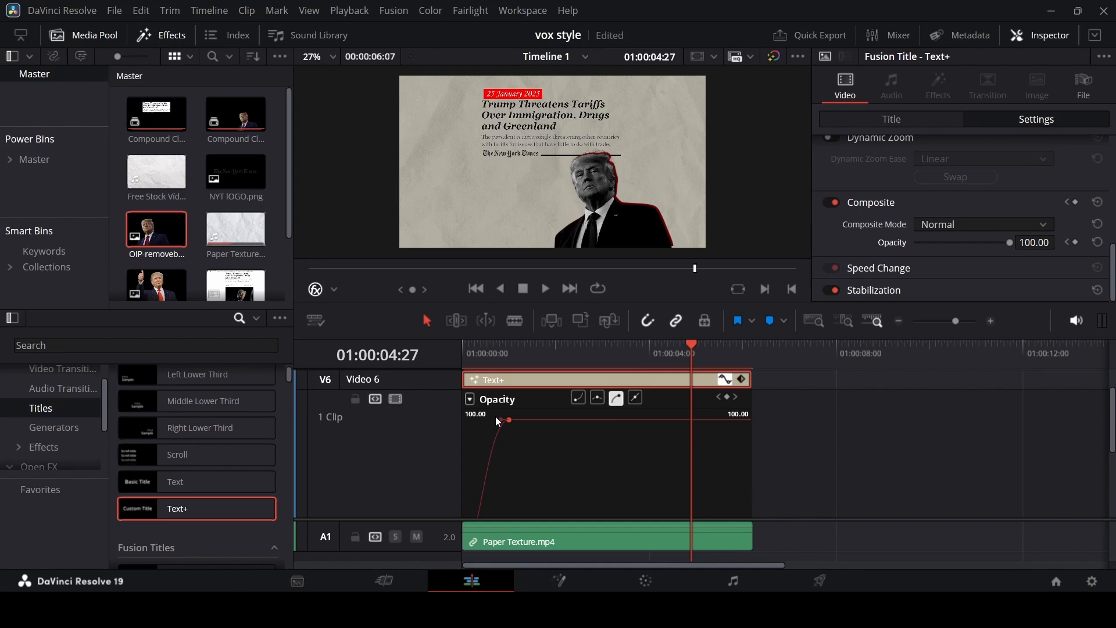
left_click_drag(500, 419, 497, 418)
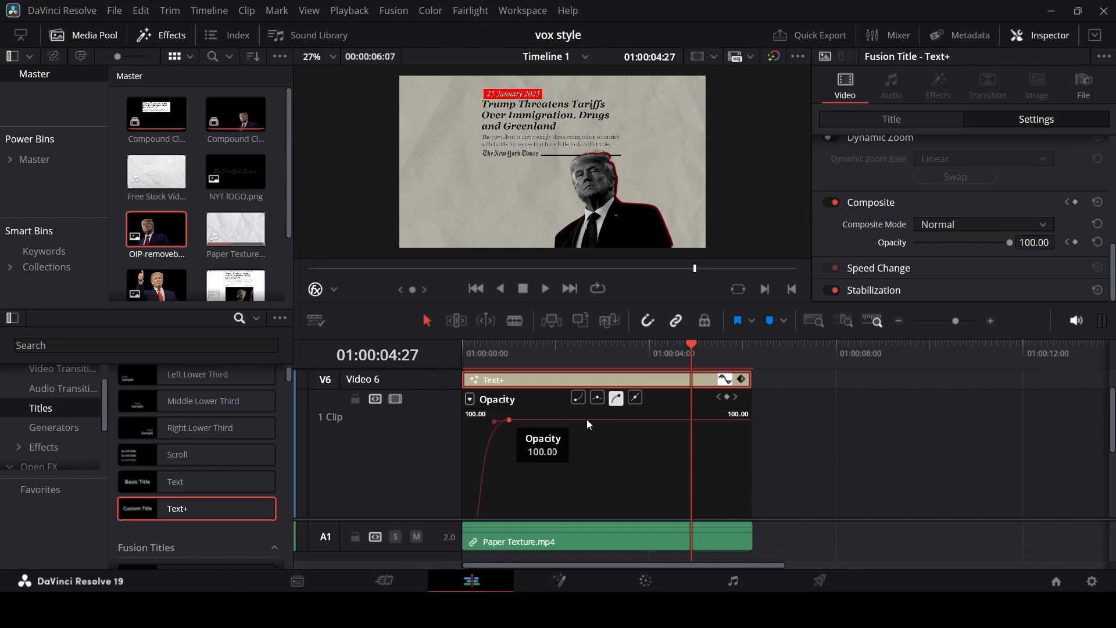
left_click(724, 378)
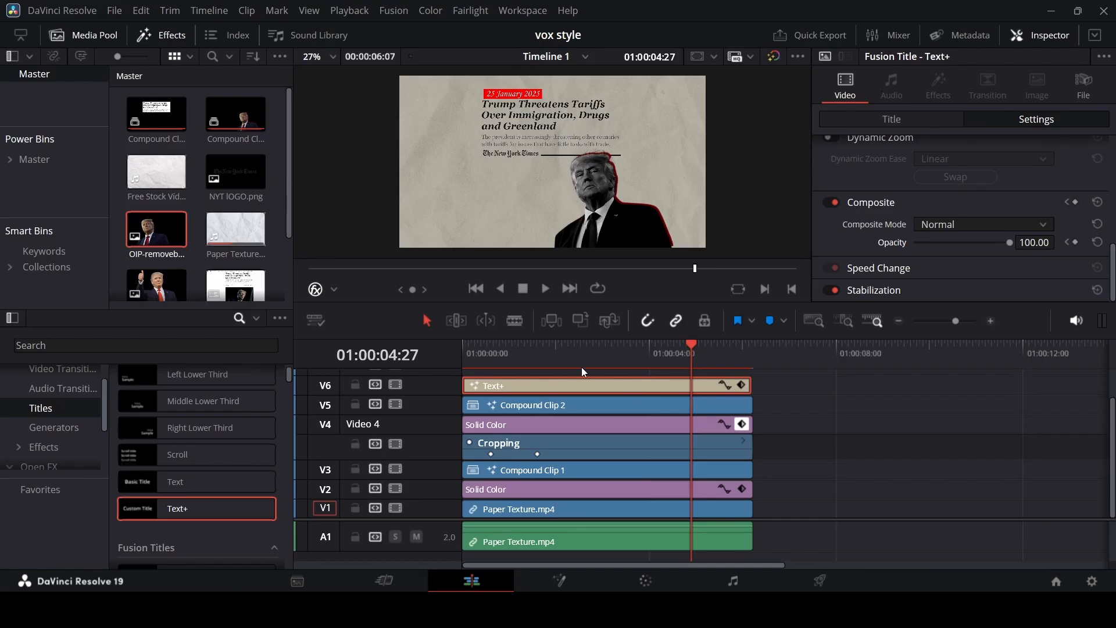
Replay the timeline from the start to check the eased entrance of the date title
left_click_drag(689, 343, 382, 393)
key("space")
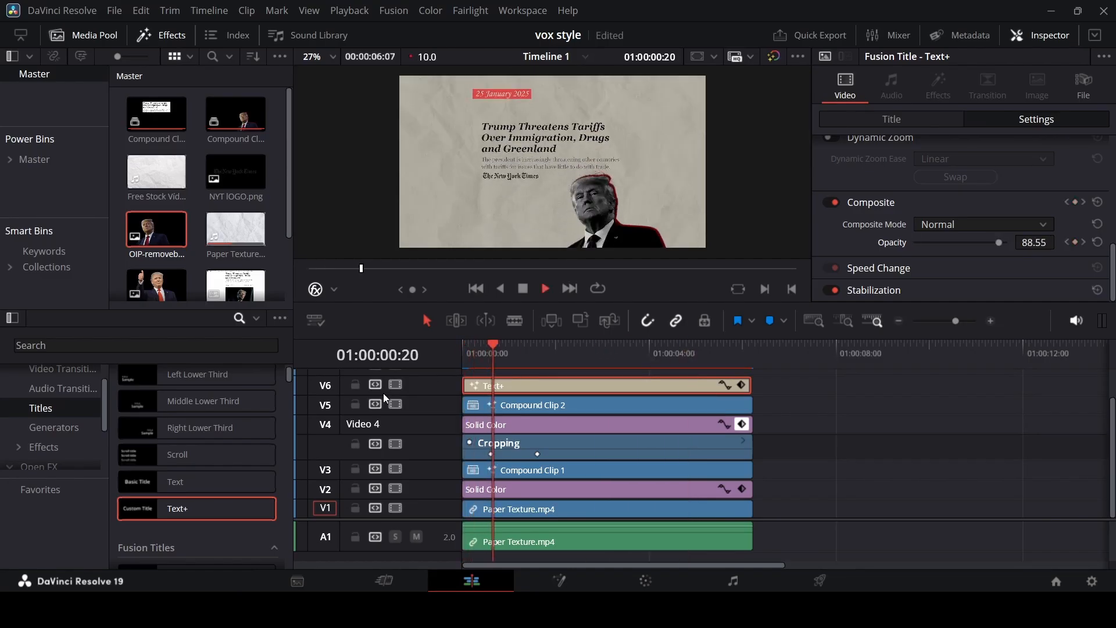
key("space")
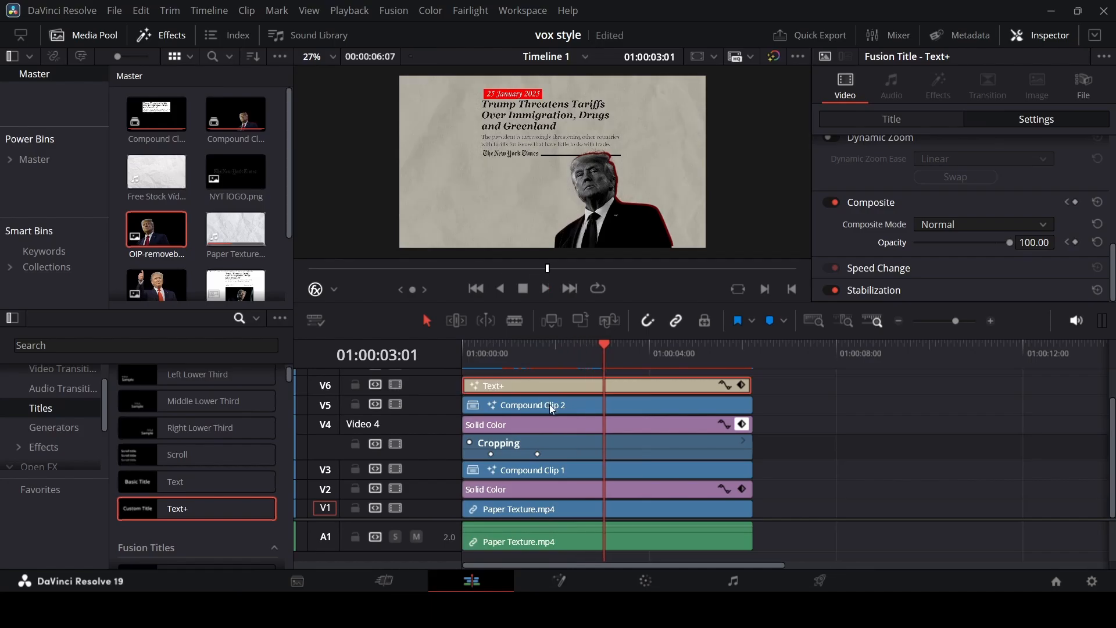
Delay the V6 date title's Composite keyframes relative to its Transform keyframes, and move the first Transform keyframe slightly later
left_click(740, 385)
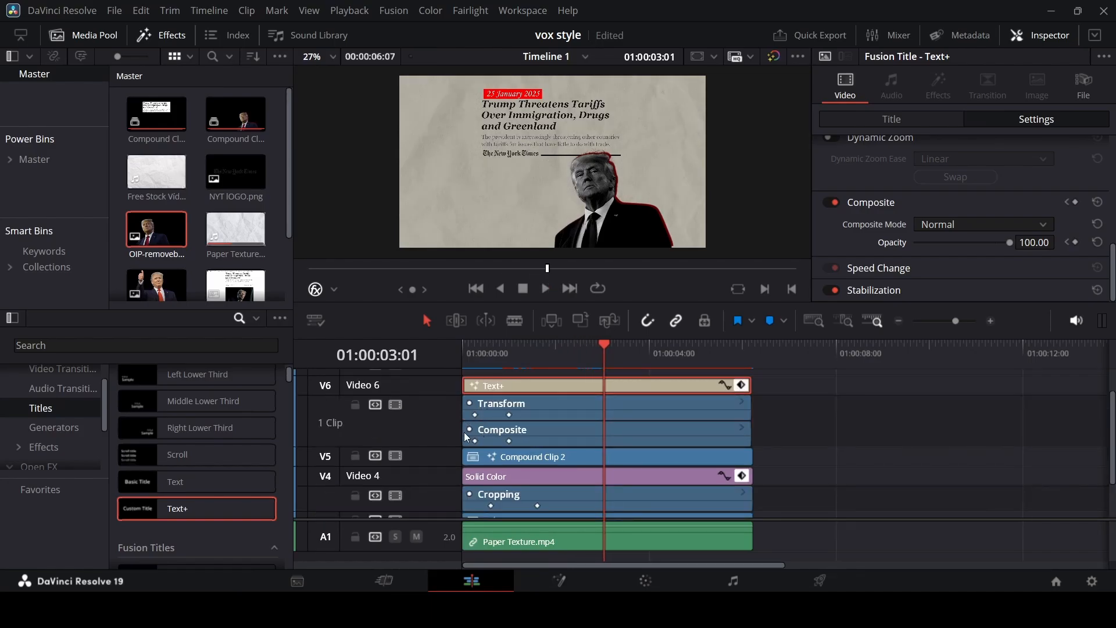
left_click_drag(464, 435, 486, 439)
left_click(475, 414)
left_click_drag(472, 420, 478, 413)
Play back the opening twice to check the retimed date title against the other layers
left_click_drag(604, 342, 413, 385)
key("space")
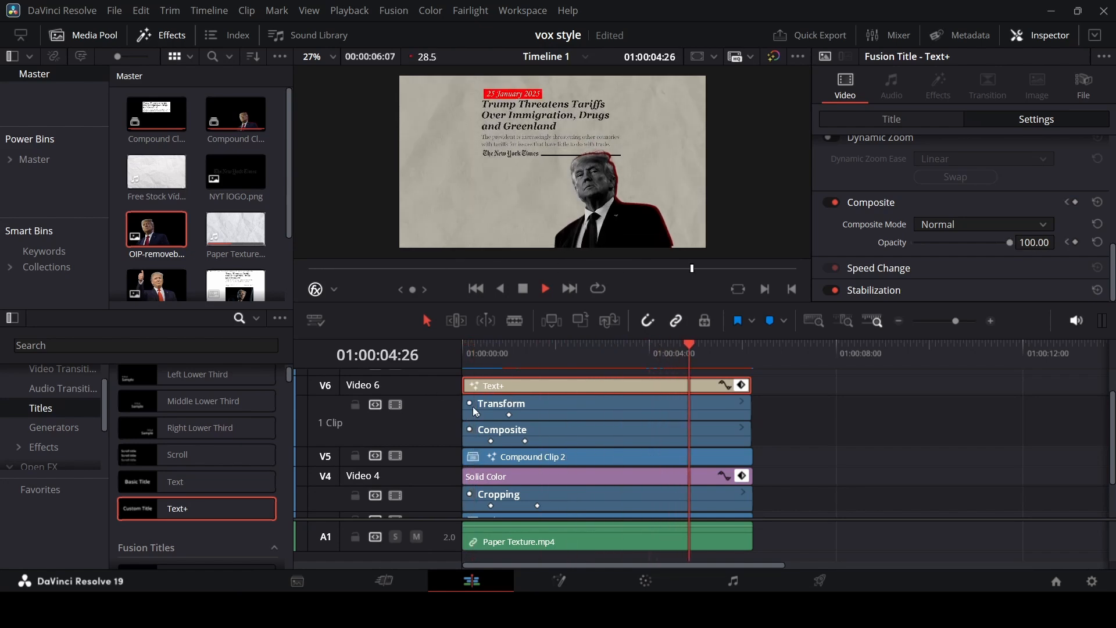
left_click(469, 358)
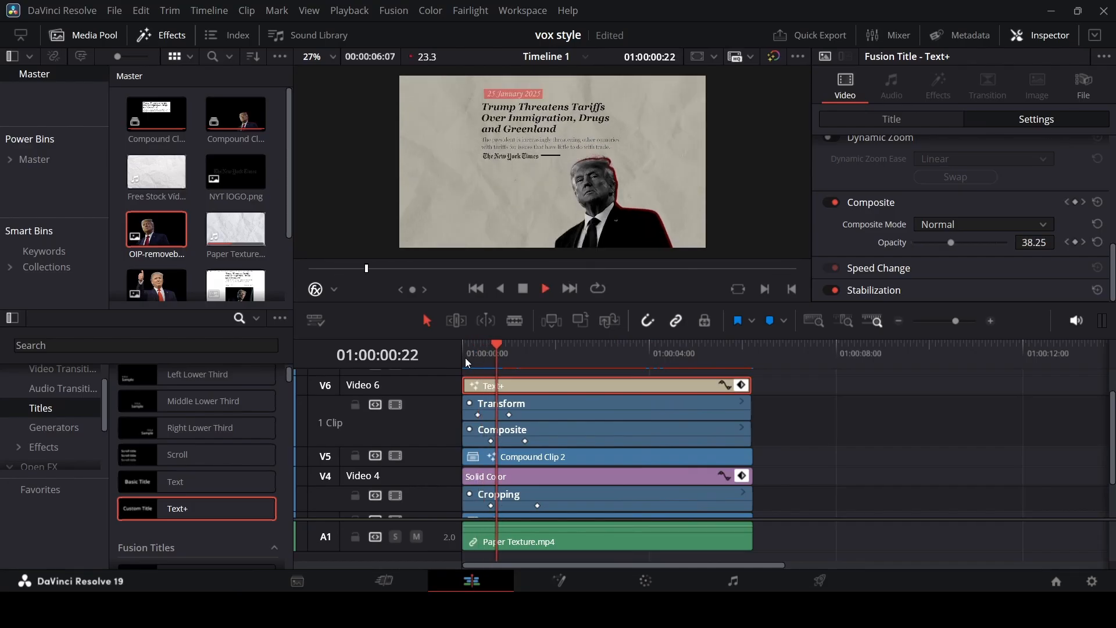
key("space")
Add an Adjustment Clip on V7 from the timeline start, extend it to the end of the Text+ clip, and save the project
scroll(727, 405, "up", 2)
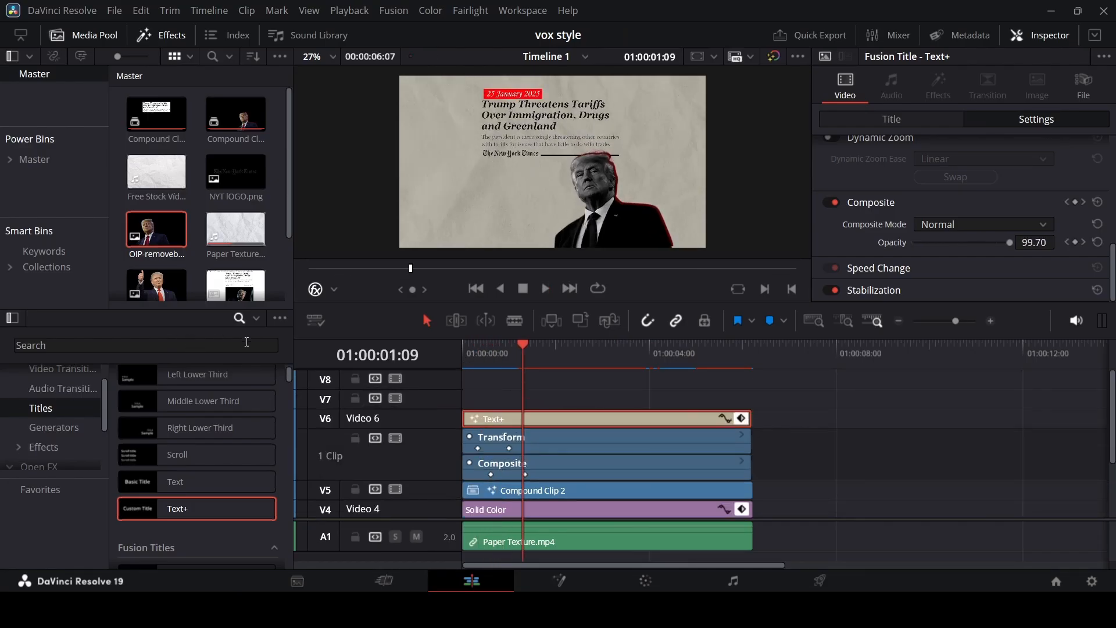
left_click(55, 444)
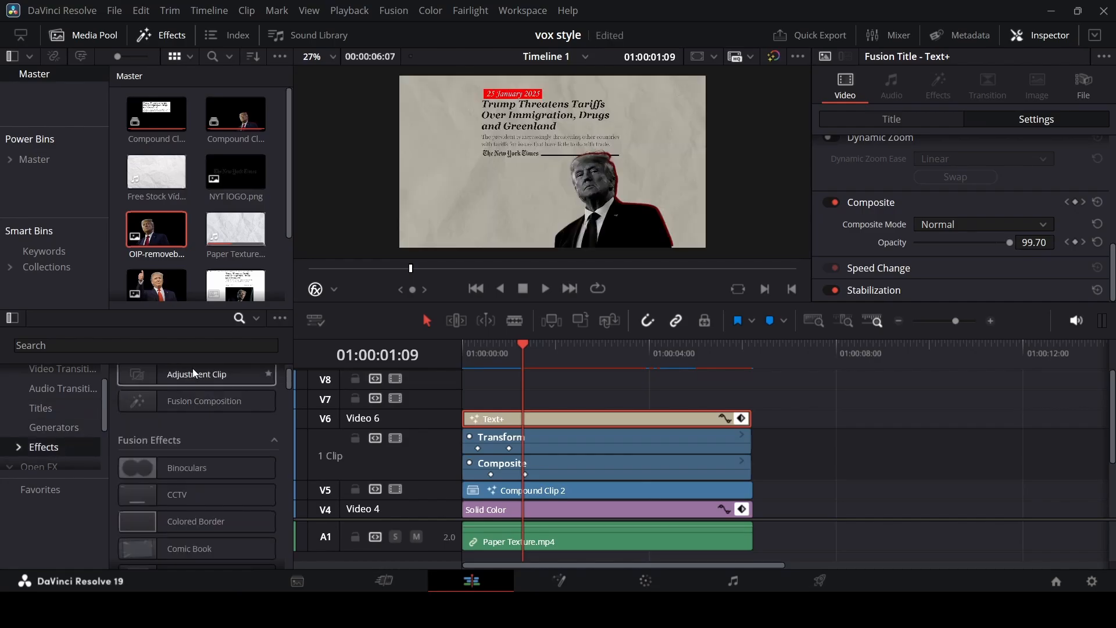
left_click_drag(193, 372, 460, 396)
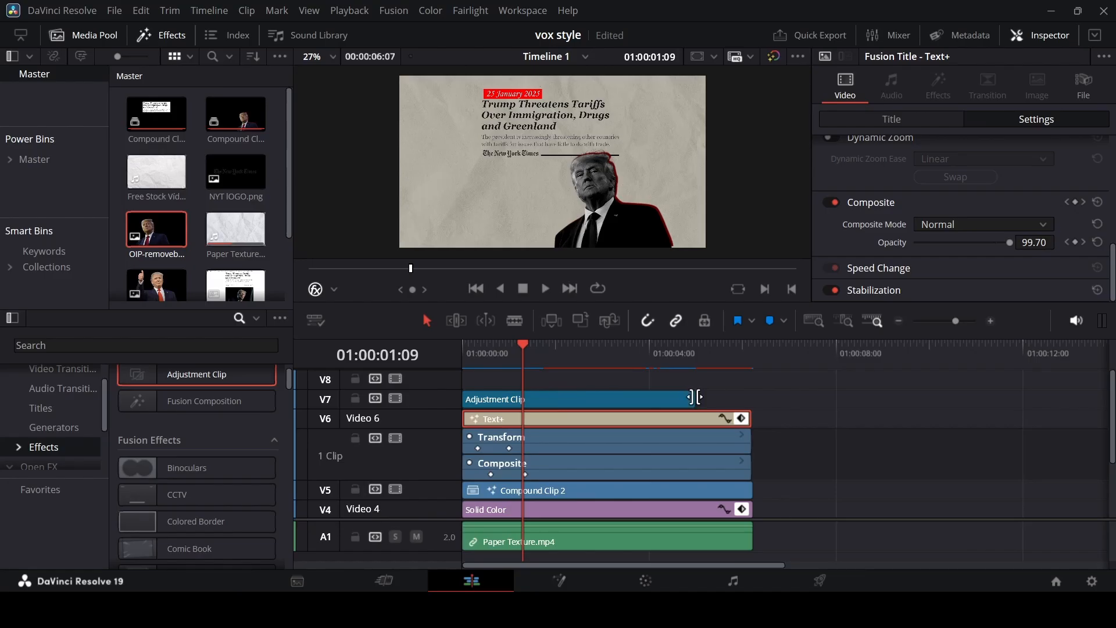
left_click_drag(691, 397, 750, 400)
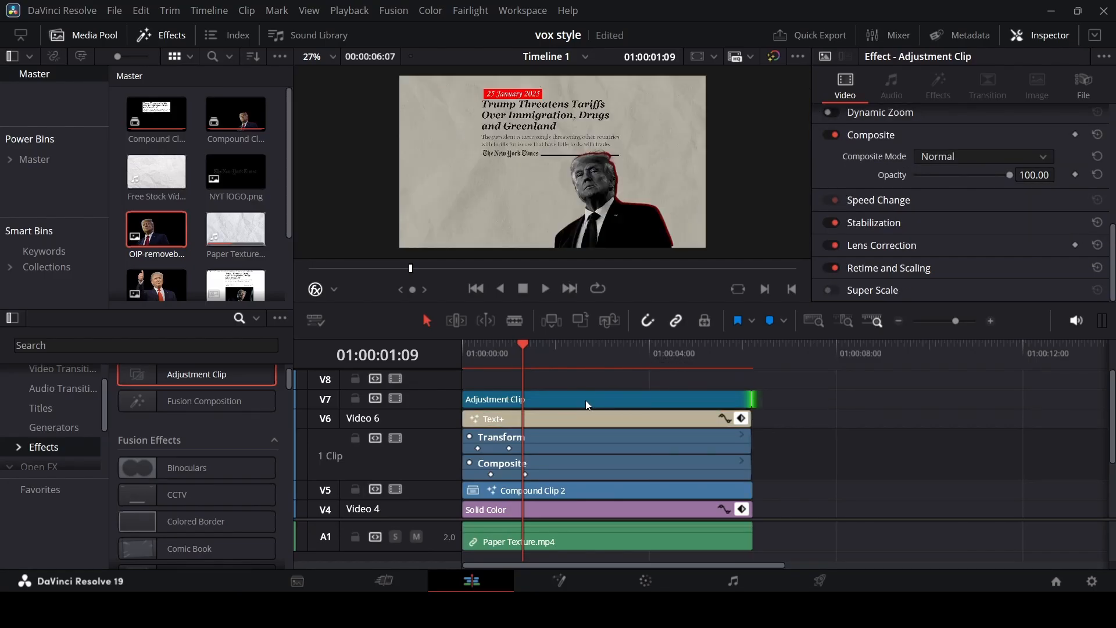
key("ctrl+s")
Open the V7 Adjustment Clip in Fusion and move the MediaIn1 and MediaOut1 nodes toward the middle of the node area
left_click(558, 399)
right_click(558, 398)
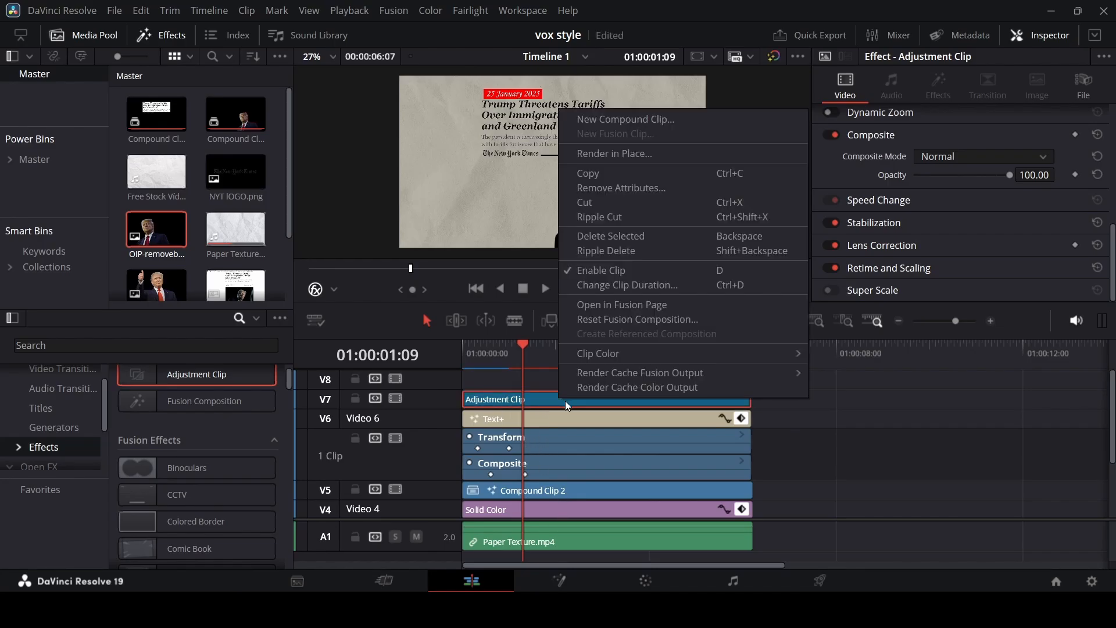
left_click(605, 305)
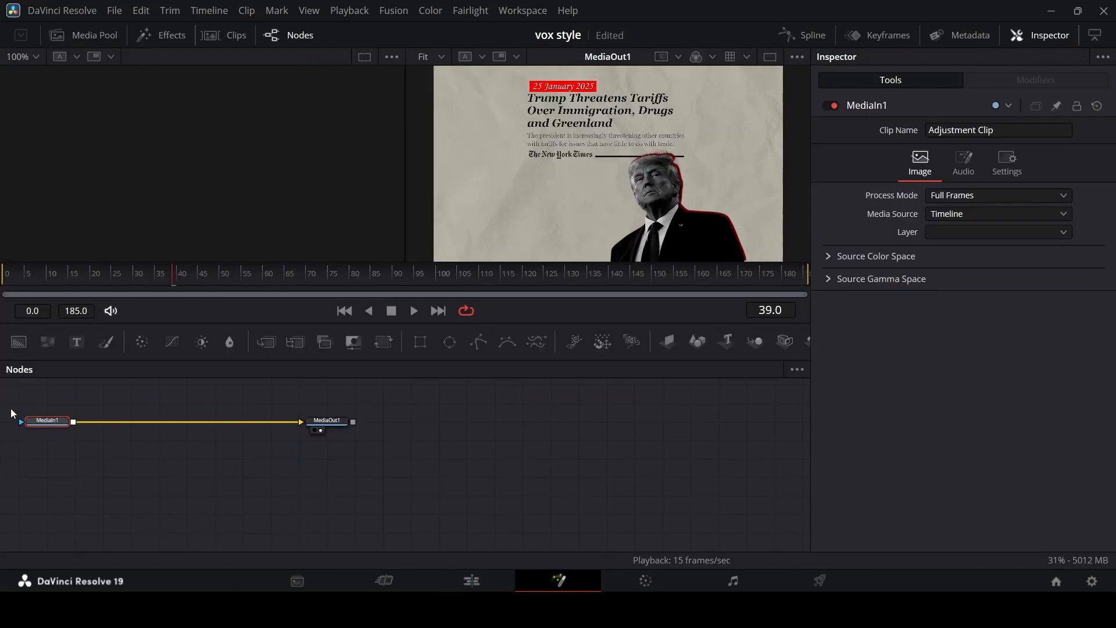
left_click_drag(11, 407, 491, 444)
left_click(210, 442)
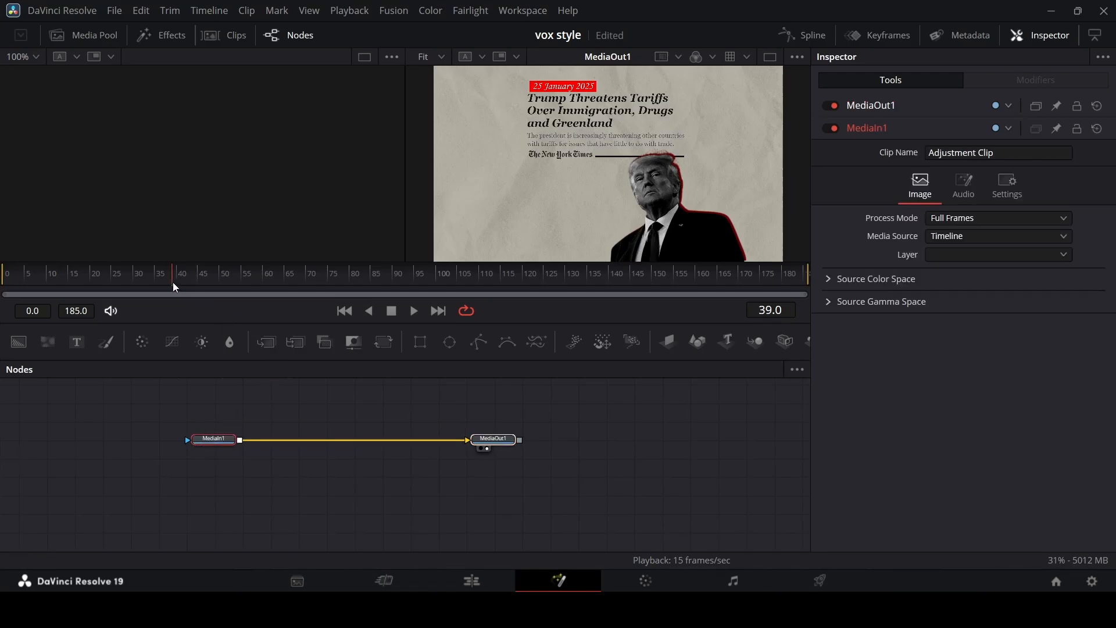
Insert a Transform node after MediaIn1 and keyframe its Center at X 0.5, Y 0.5 on frame 45
left_click_drag(198, 292, 211, 293)
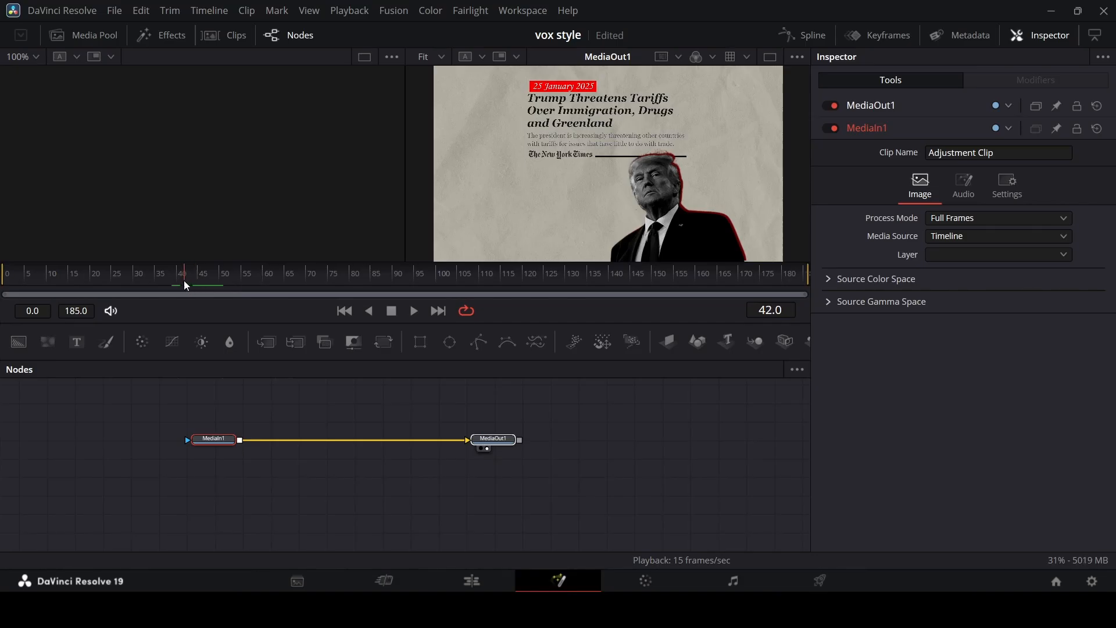
mouse_move(183, 282)
left_mouse_down()
mouse_move(165, 281)
mouse_move(183, 279)
left_mouse_up()
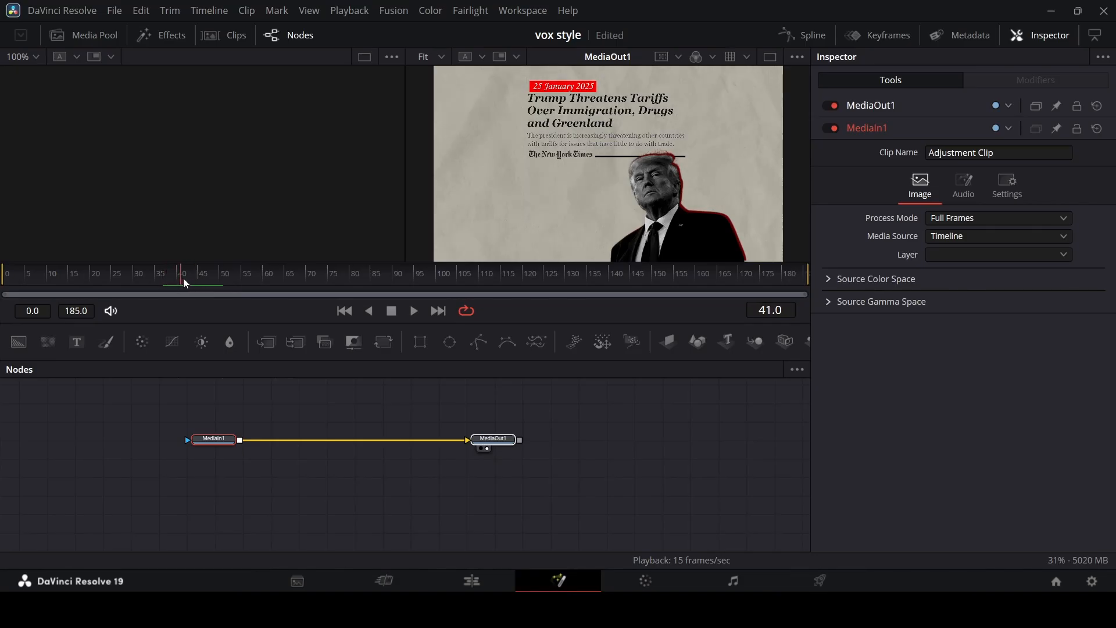
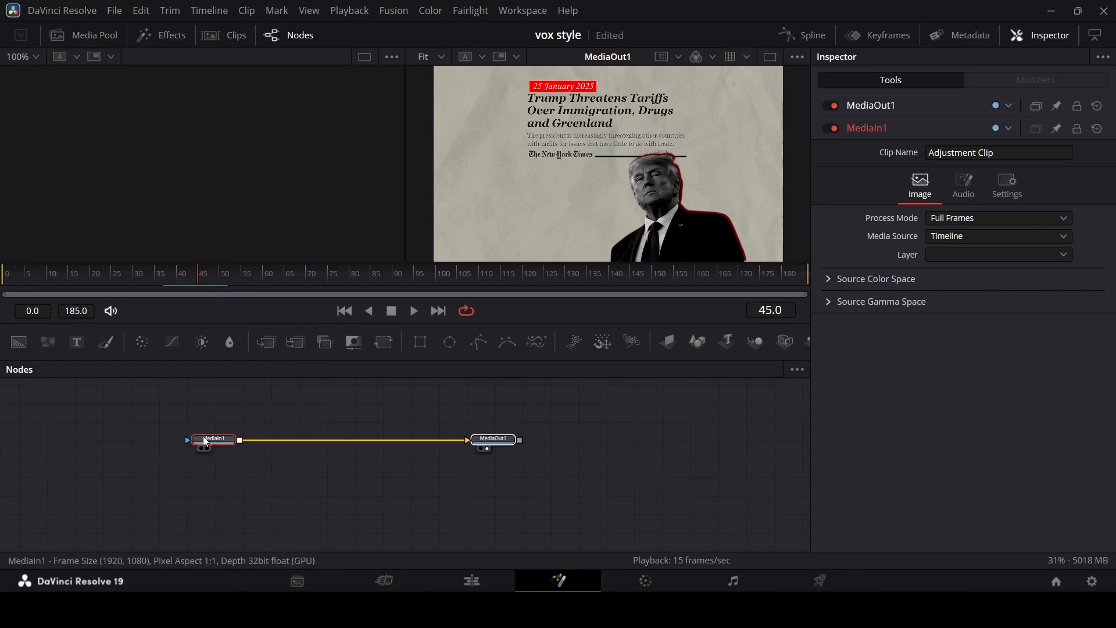
left_click(389, 344)
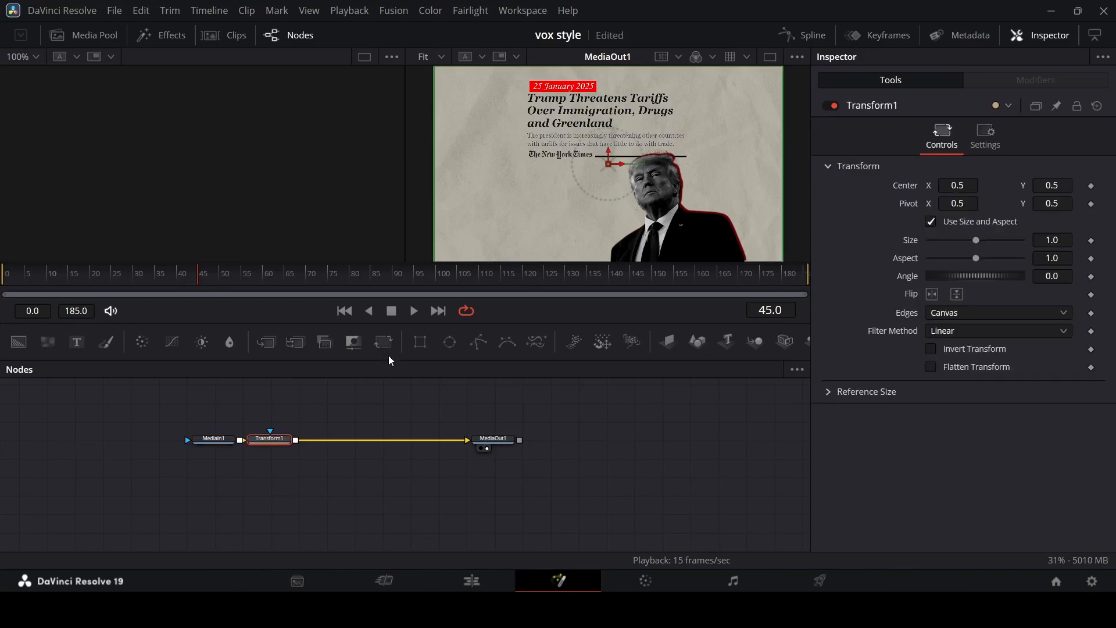
left_click(1092, 187)
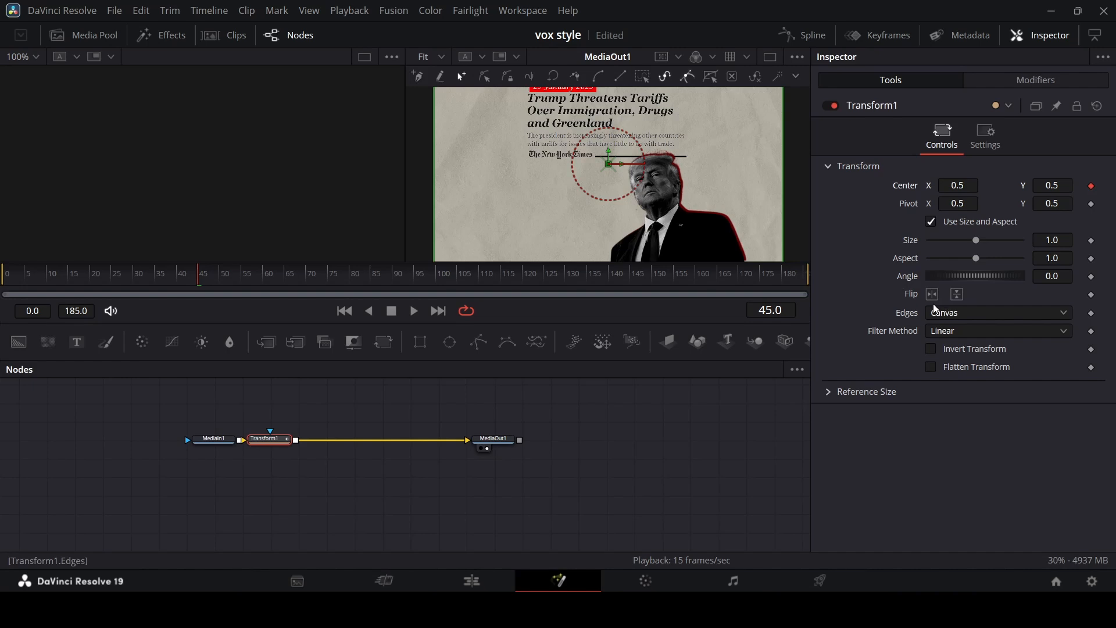
Keyframe Transform1's Size at 1.0 on frame 45, and set Center Y to 0.443 and Size to 1.13 on frame 75
left_click(1091, 240)
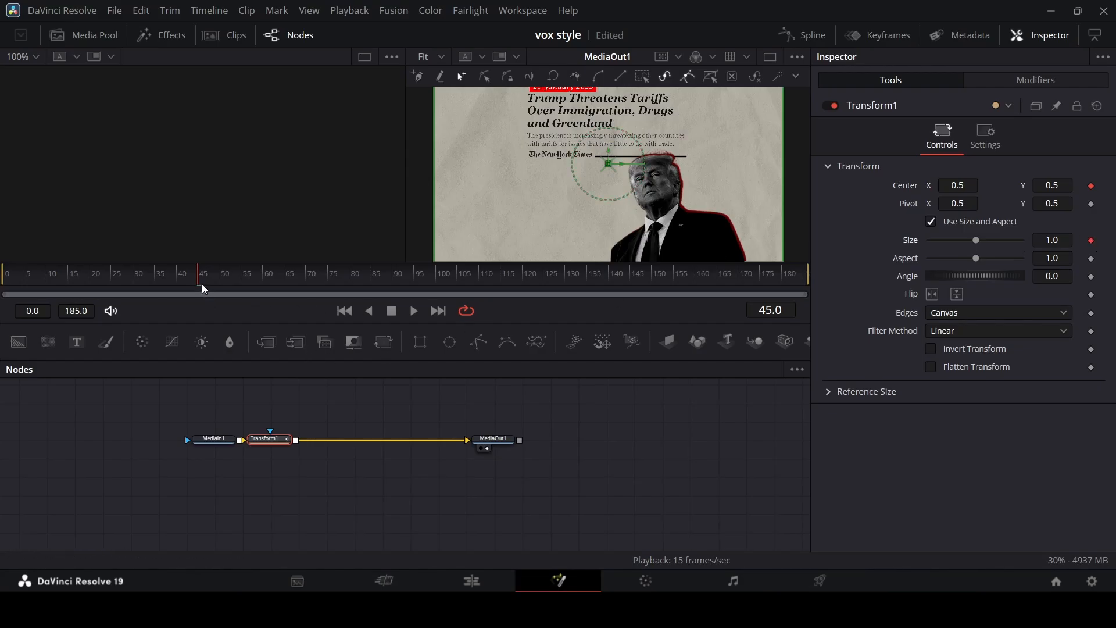
left_click_drag(199, 288, 332, 293)
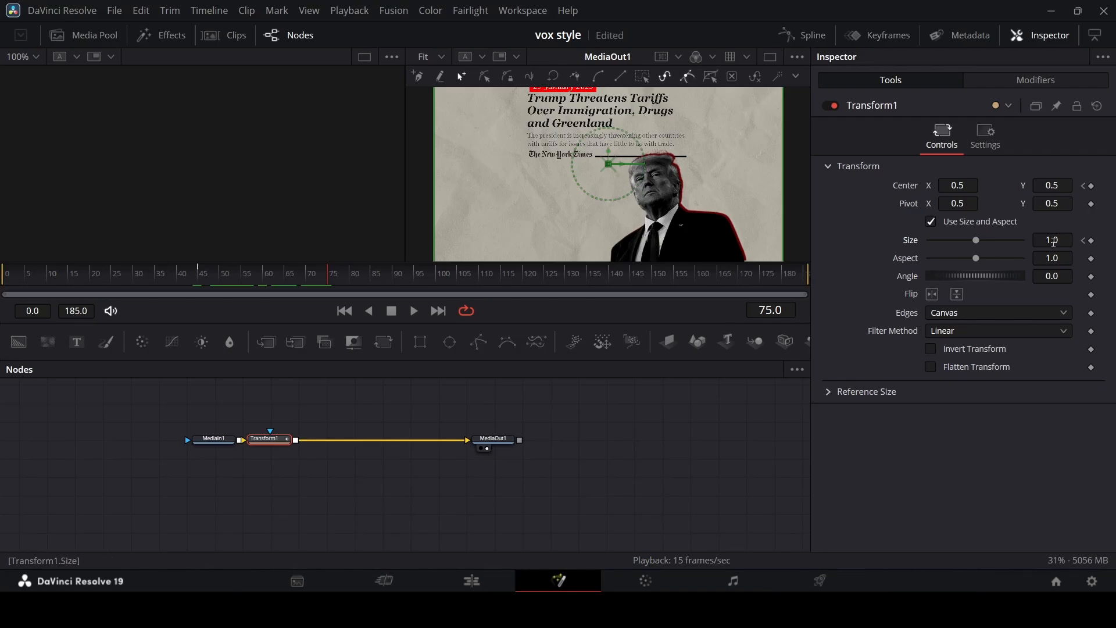
left_click_drag(1044, 238, 1092, 238)
left_click_drag(1055, 185, 876, 182)
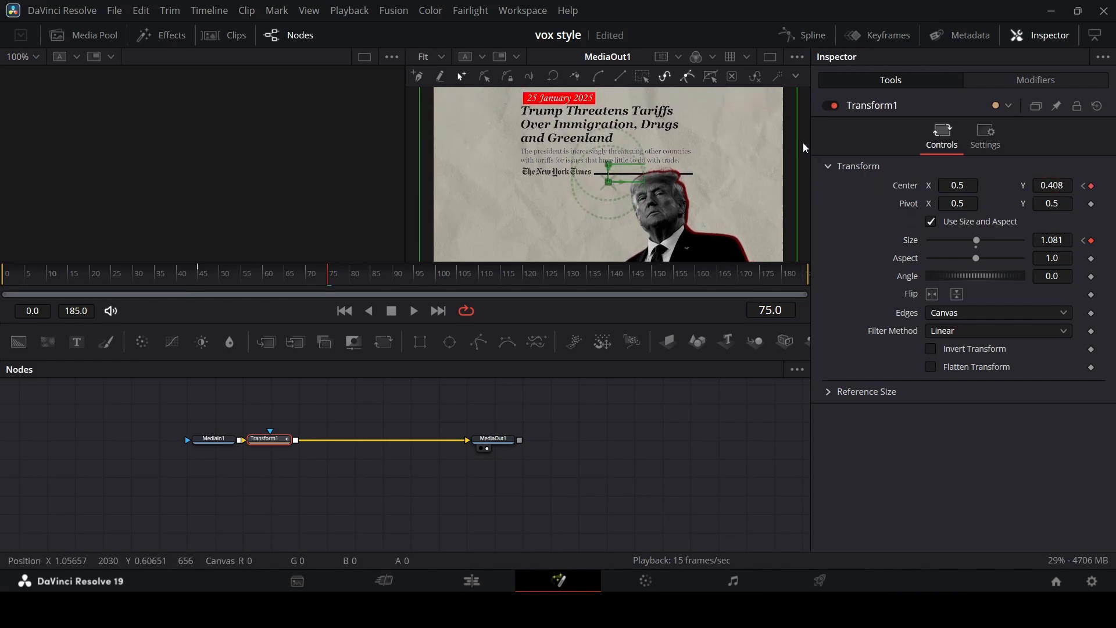
left_click(724, 395)
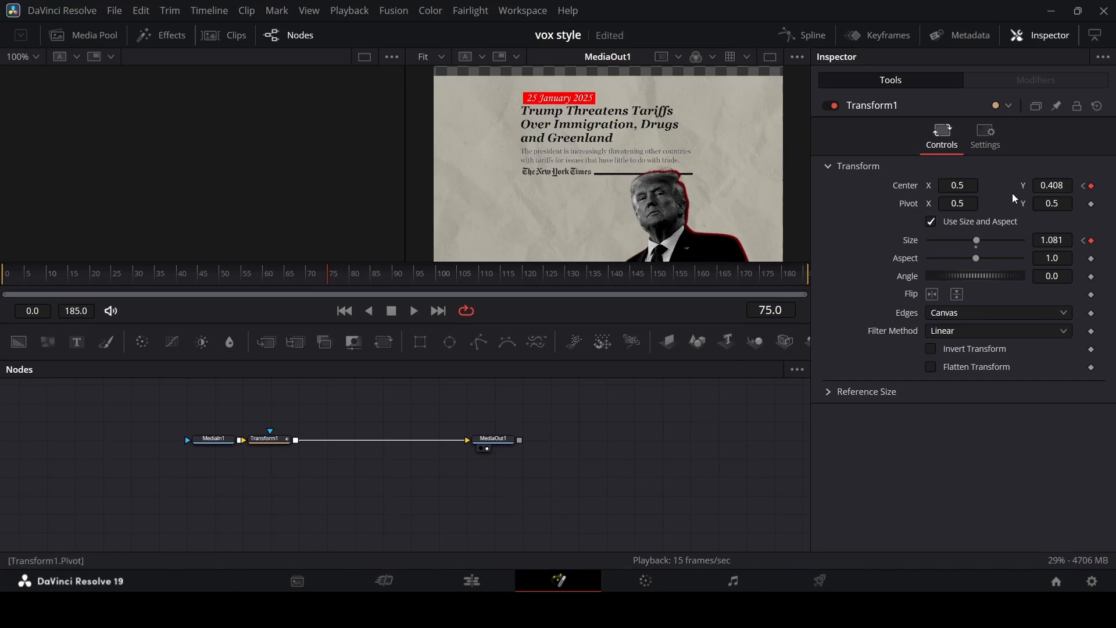
left_click_drag(1044, 184, 1098, 185)
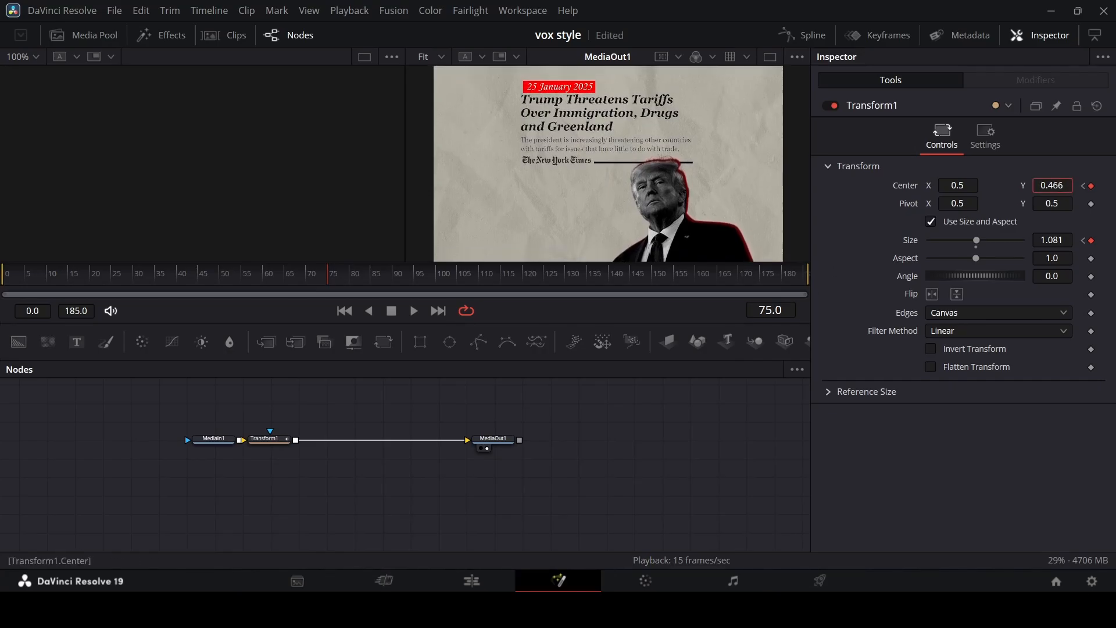
left_click_drag(1052, 240, 1081, 239)
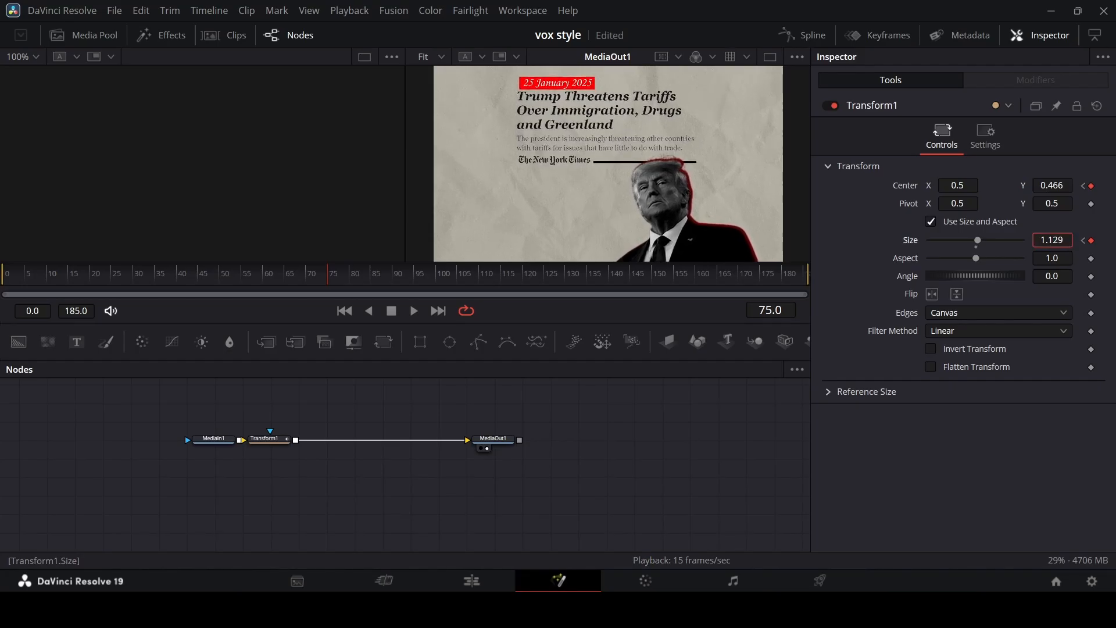
mouse_move(1052, 185)
left_mouse_down()
mouse_move(1027, 185)
mouse_move(1060, 188)
left_mouse_up()
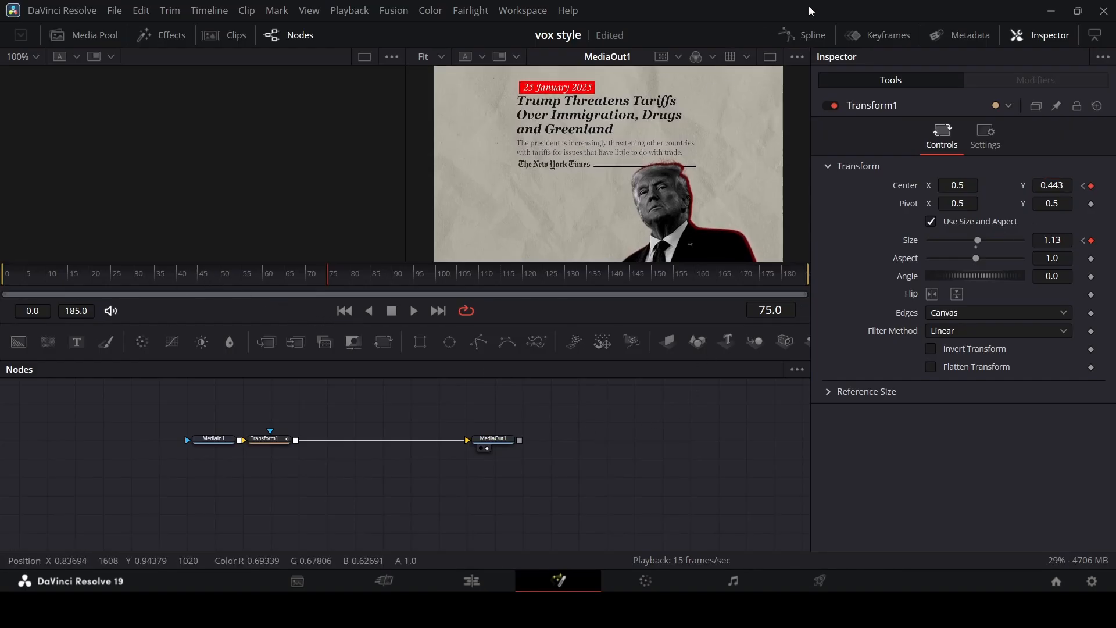
Apply Out Cubic easing to Transform1's Center displacement and Size curves in the spline editor
left_click(807, 36)
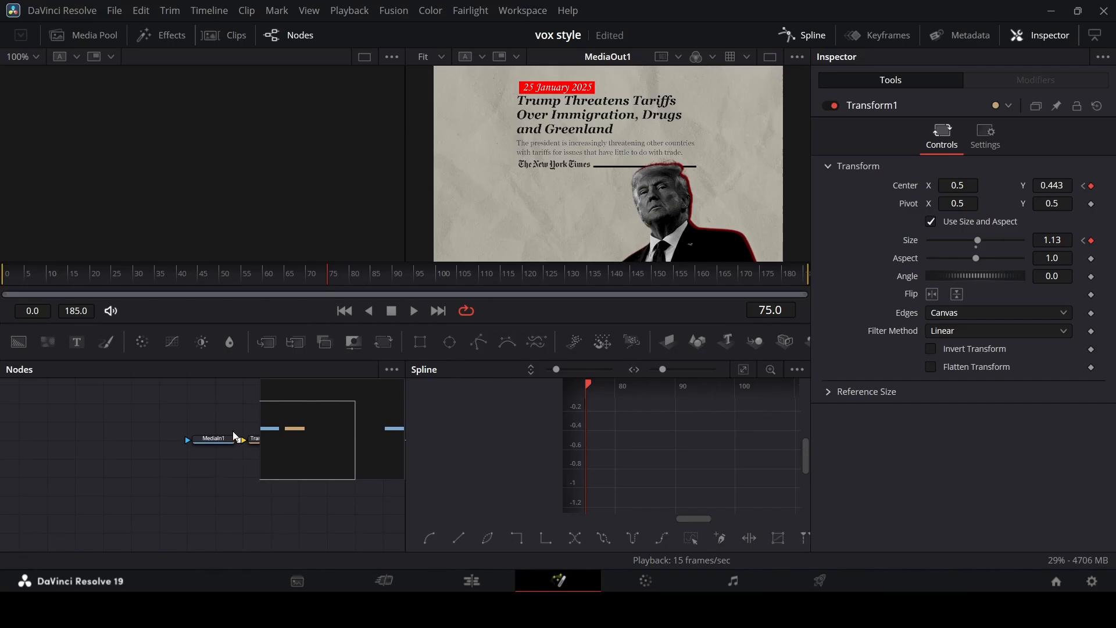
left_click(213, 439)
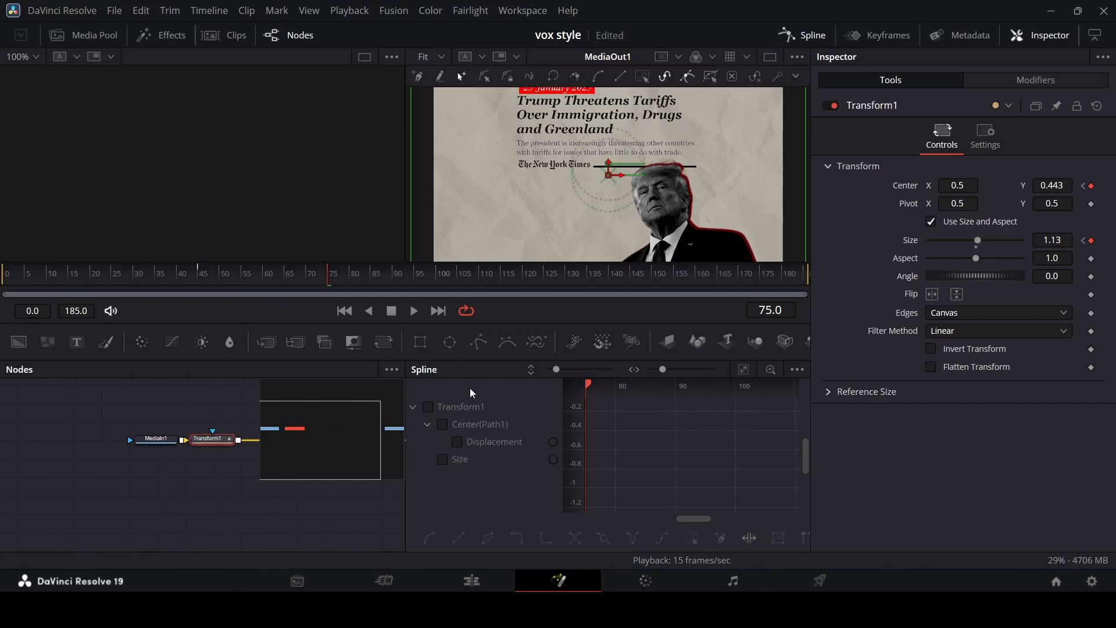
left_click(428, 406)
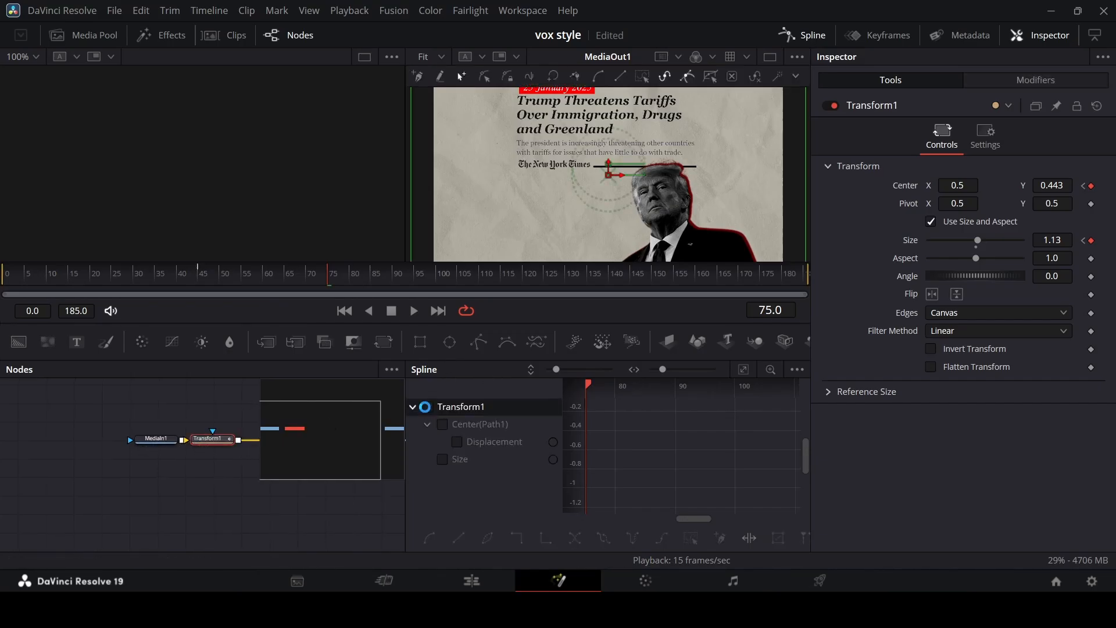
left_click(743, 370)
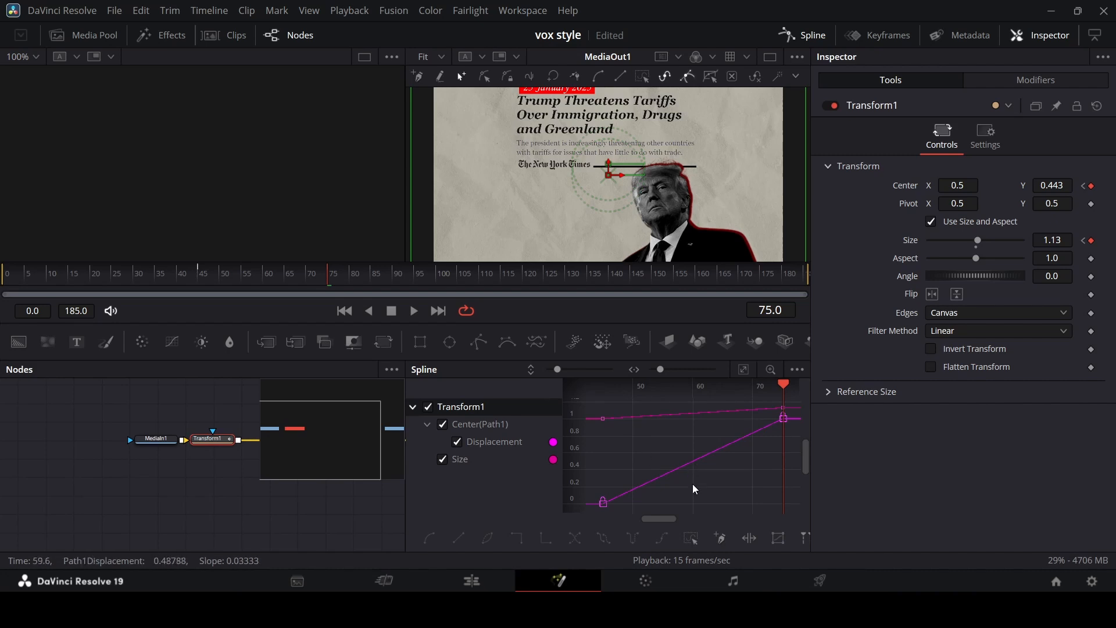
left_click(691, 536)
right_click(648, 465)
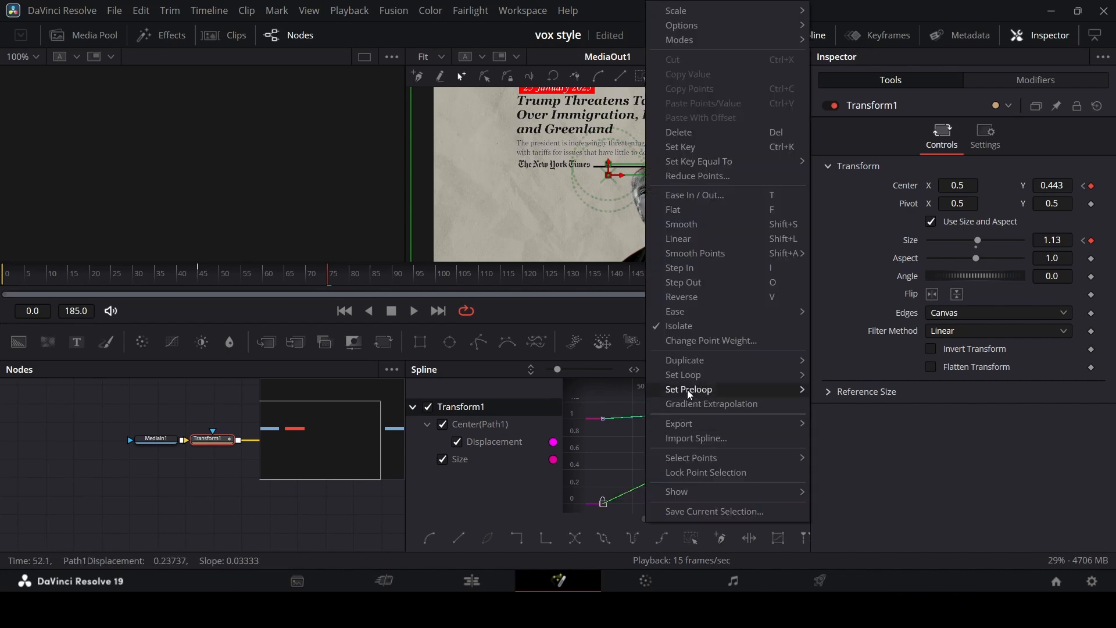
mouse_move(731, 311)
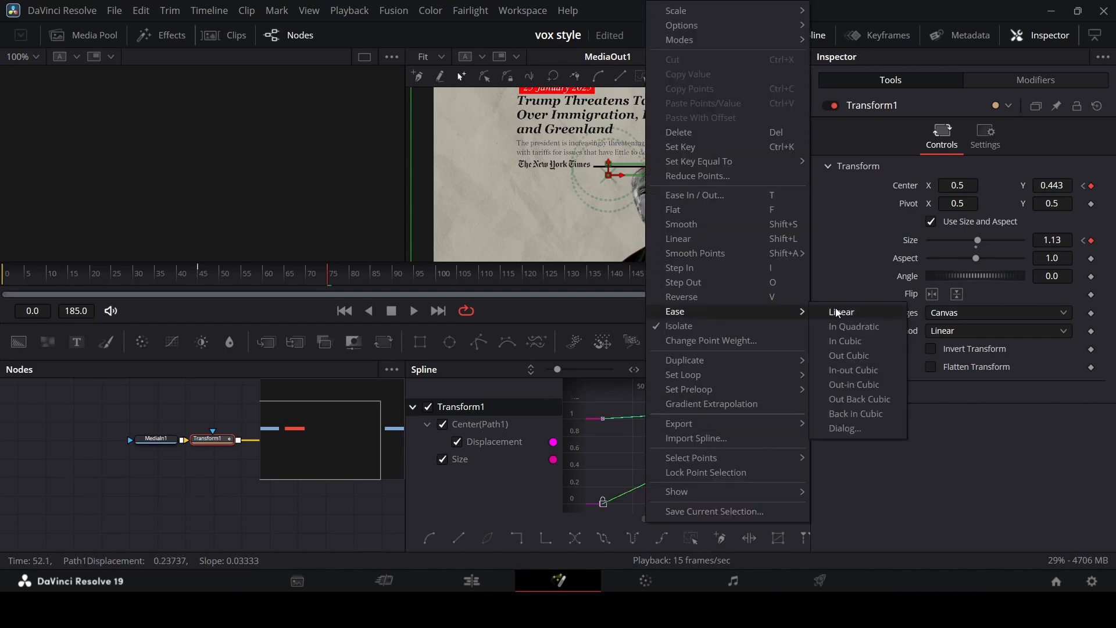
left_click(861, 355)
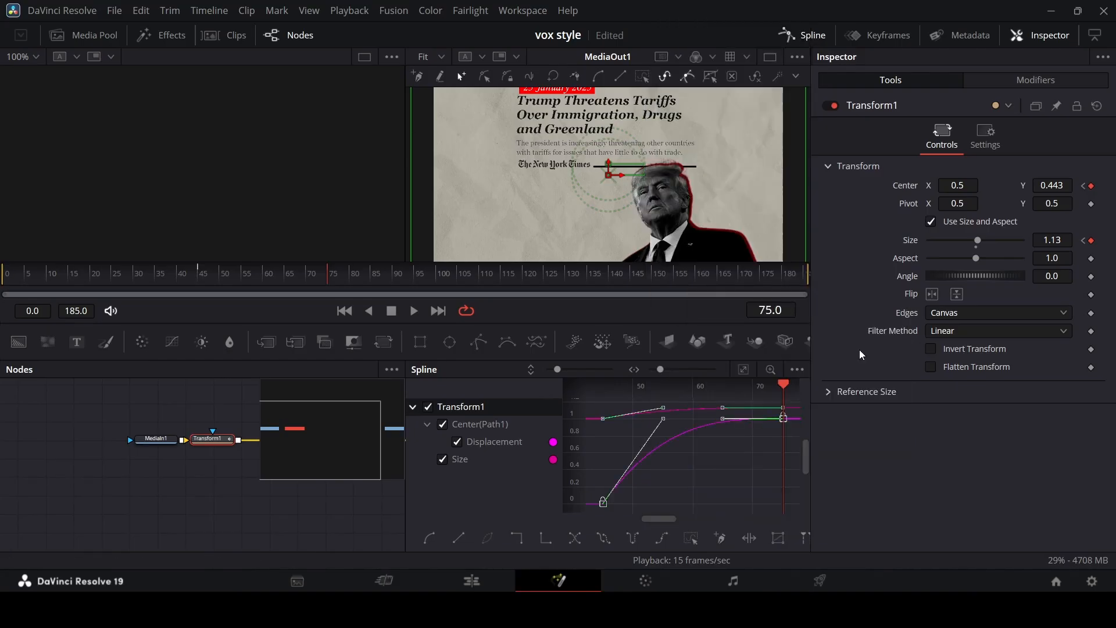
left_click(809, 37)
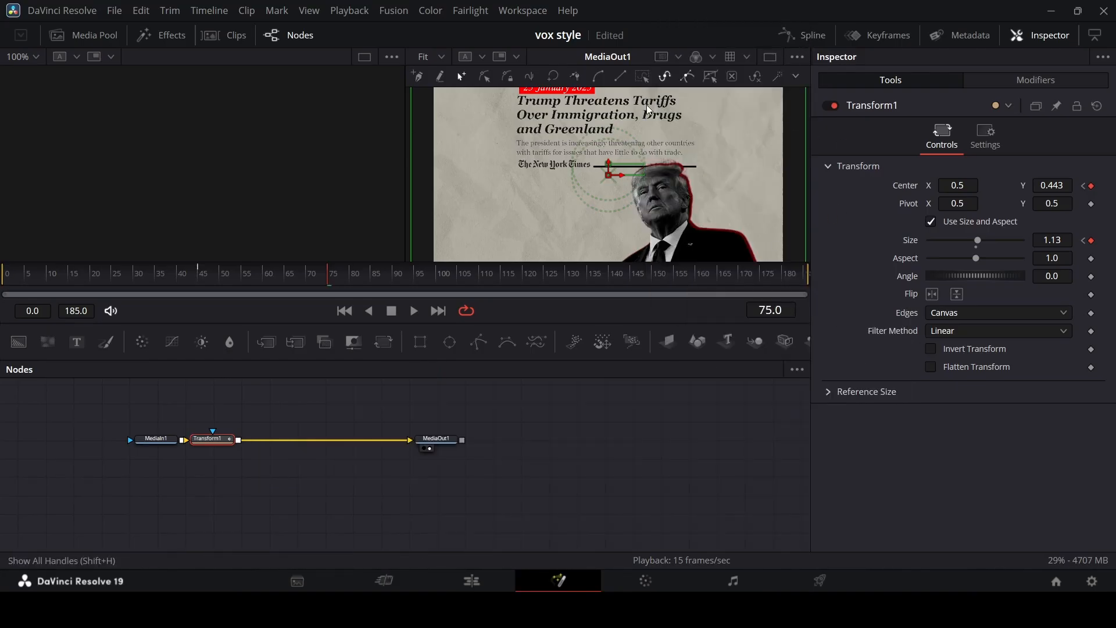
Play back the composition from near the start to check the eased transform move
left_click(19, 283)
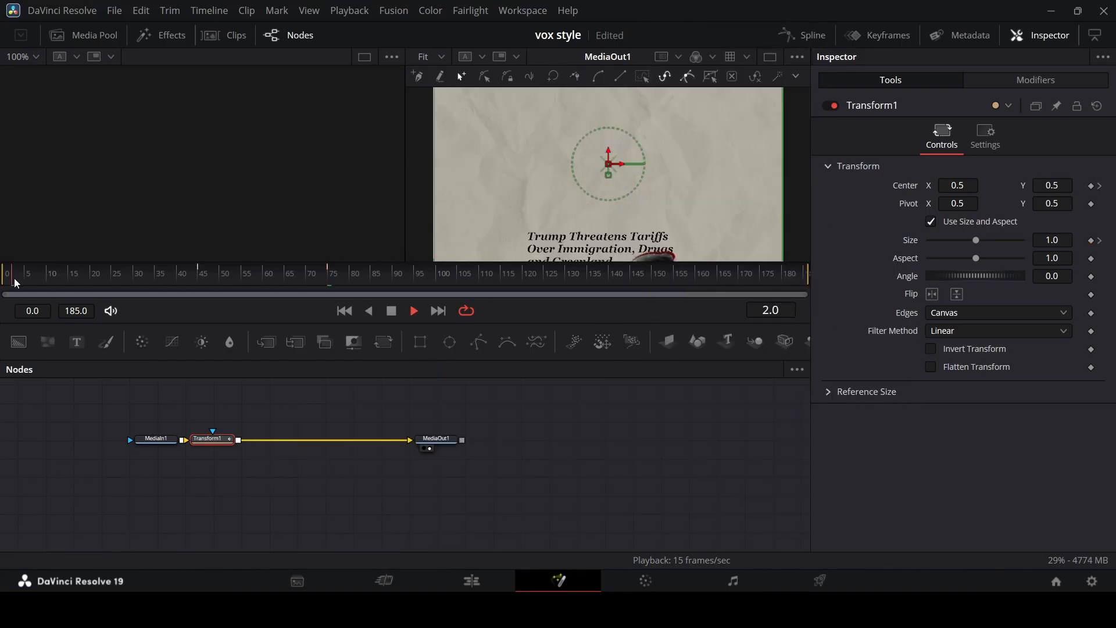
key("space")
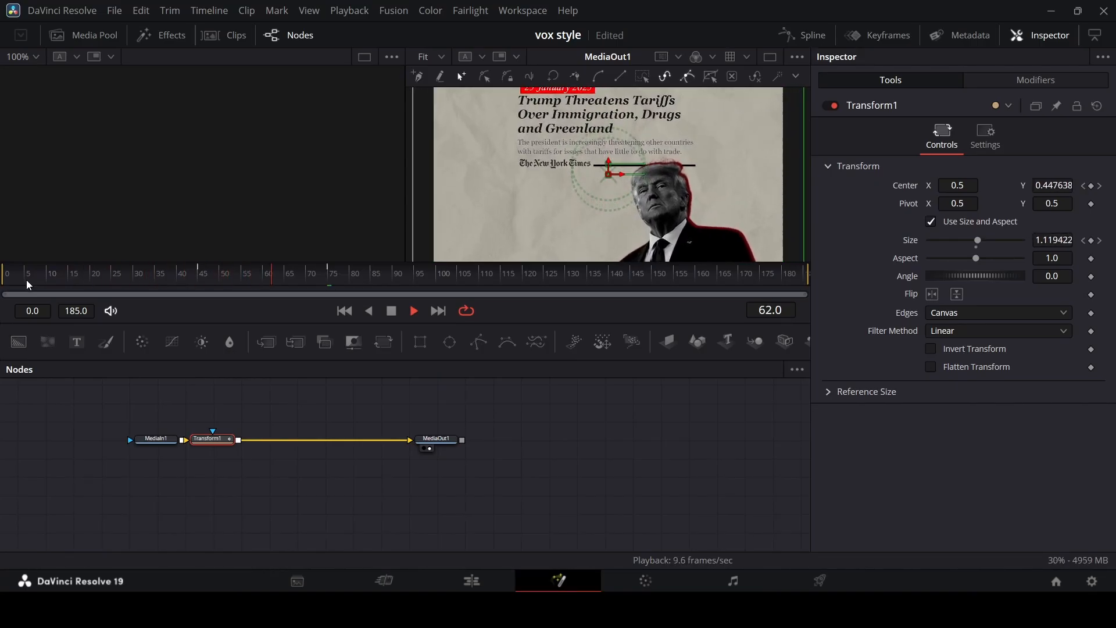
key("space")
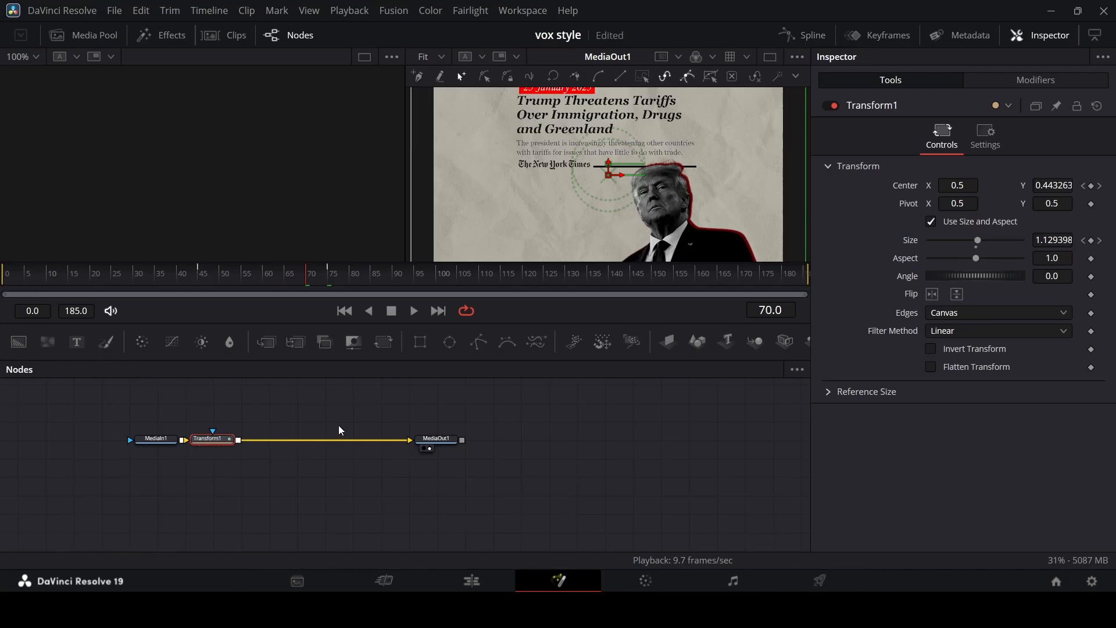
Insert a Blur node after Transform1
key("shift+space")
type("co")
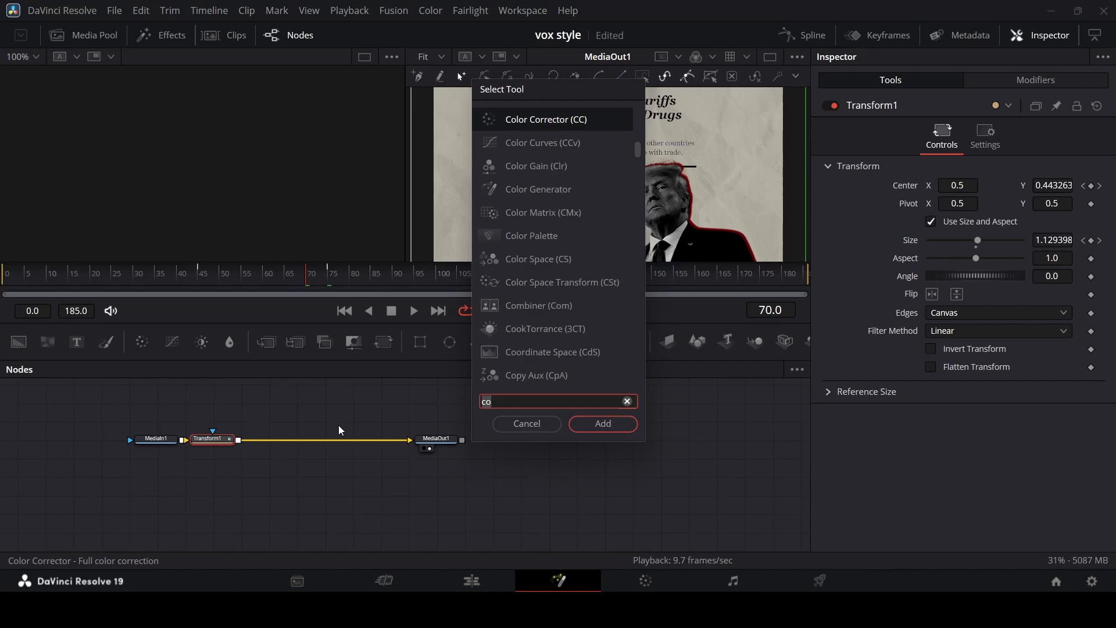
key("BackSpace")
key("BackSpace")
type("blu")
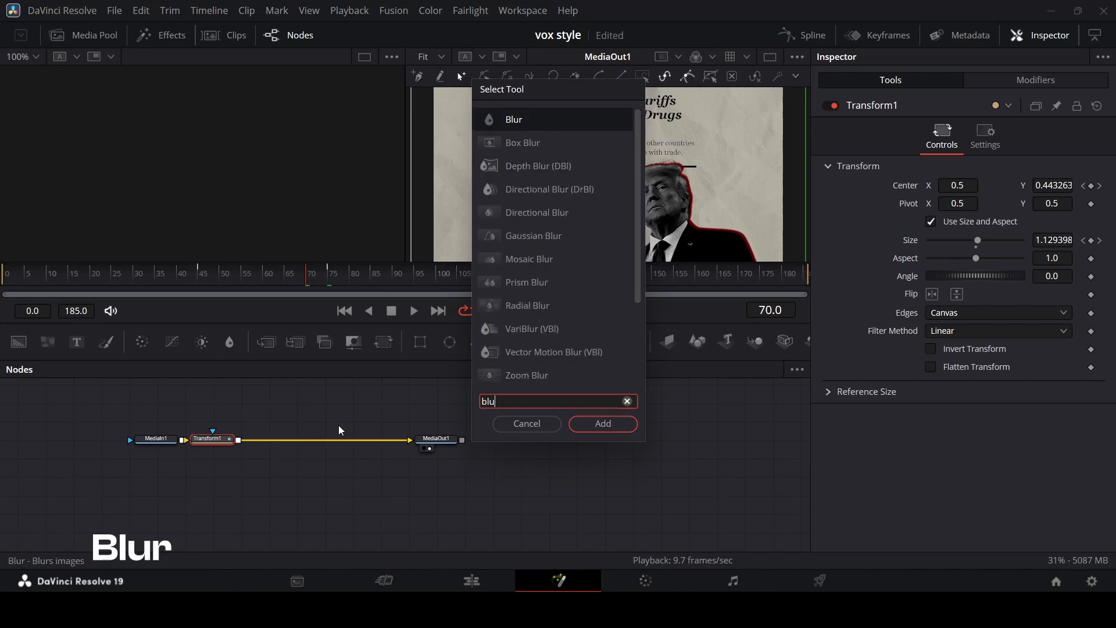
left_click(599, 425)
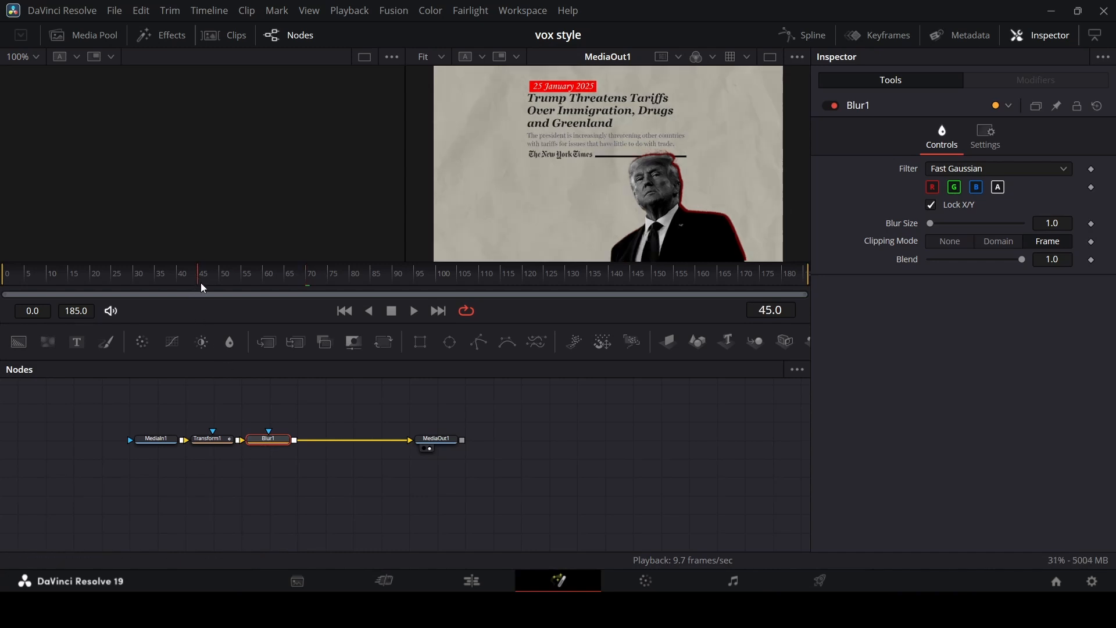
Keyframe Blur1's Blur Size at 1.0 on frames 45 and 75, and at 6.5 on frame 57
left_click(211, 440)
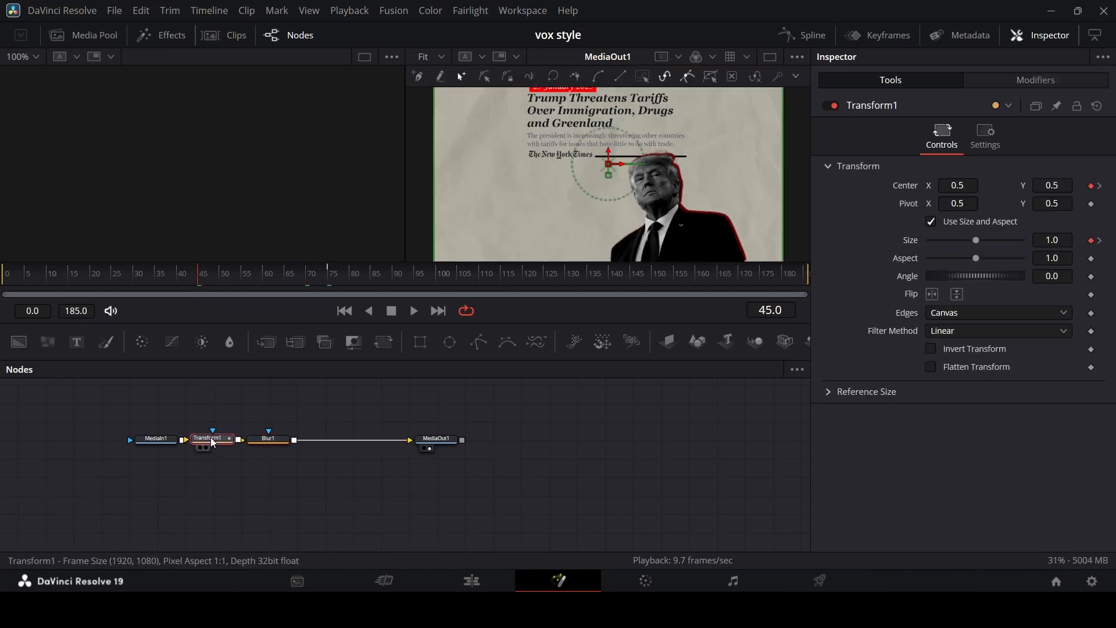
left_click(271, 440)
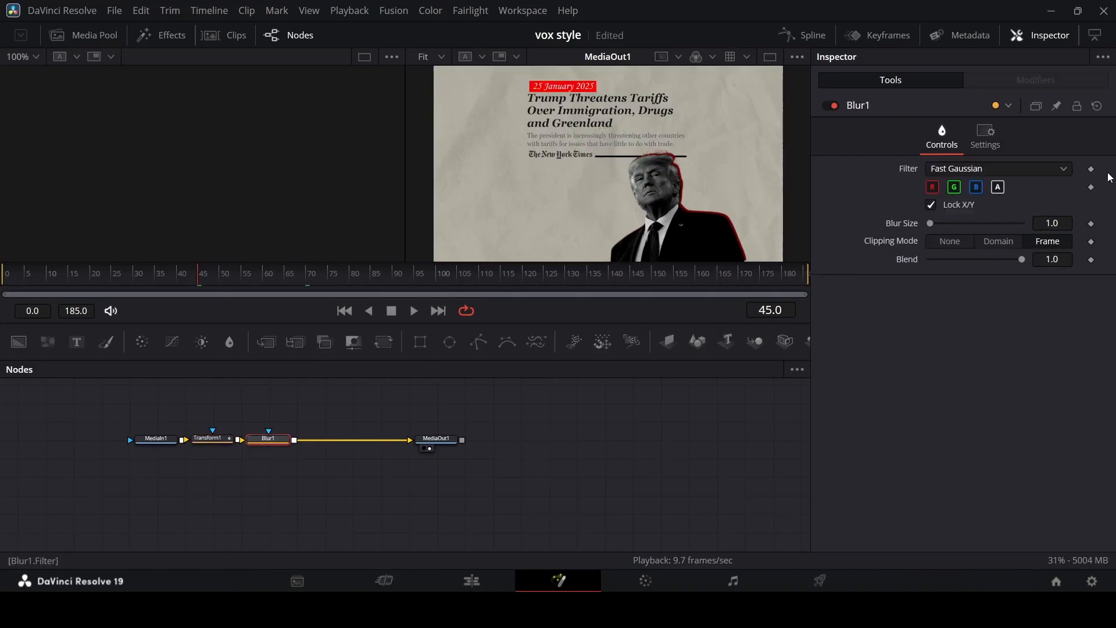
left_click(1092, 224)
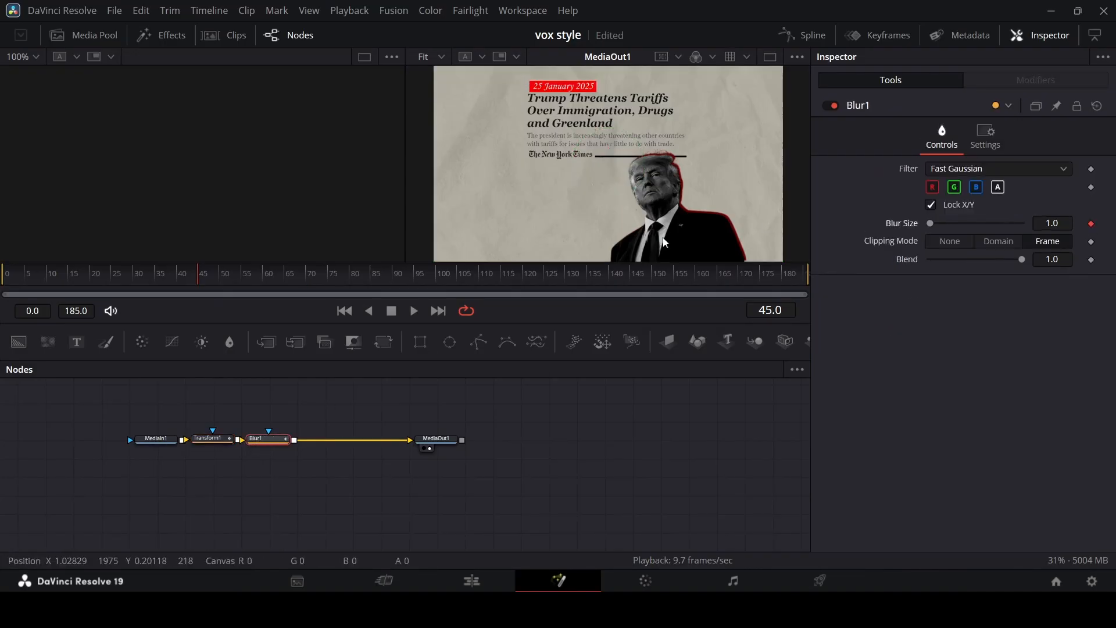
left_click(329, 277)
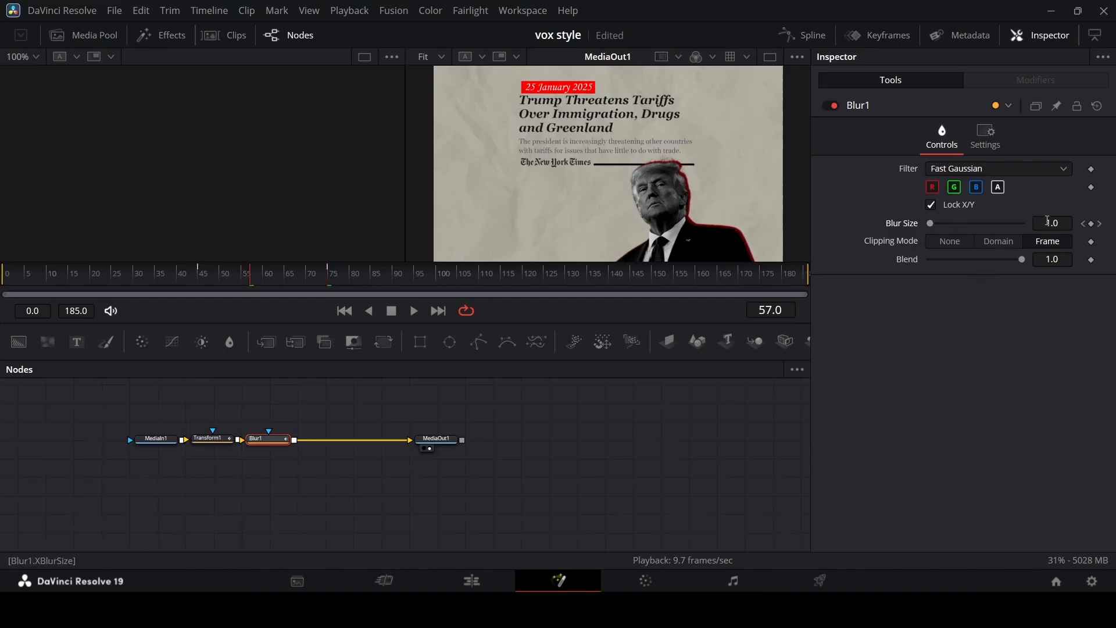
left_click_drag(1047, 221, 1050, 221)
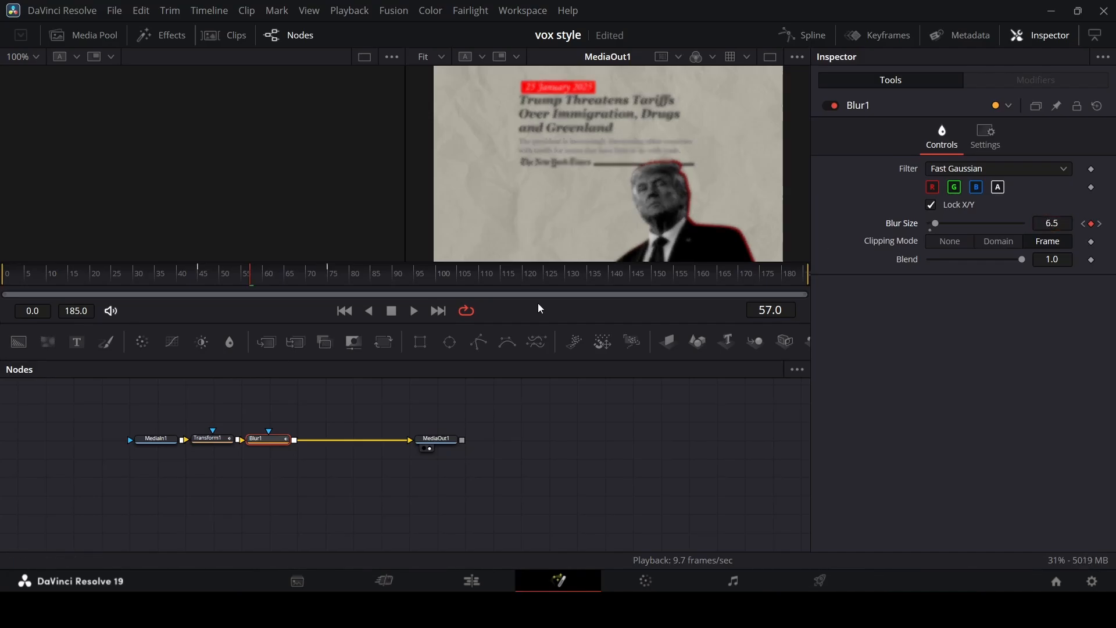
Play back the section from about frame 43 several times to check the blur during the move
left_click_drag(246, 285, 194, 288)
key("space")
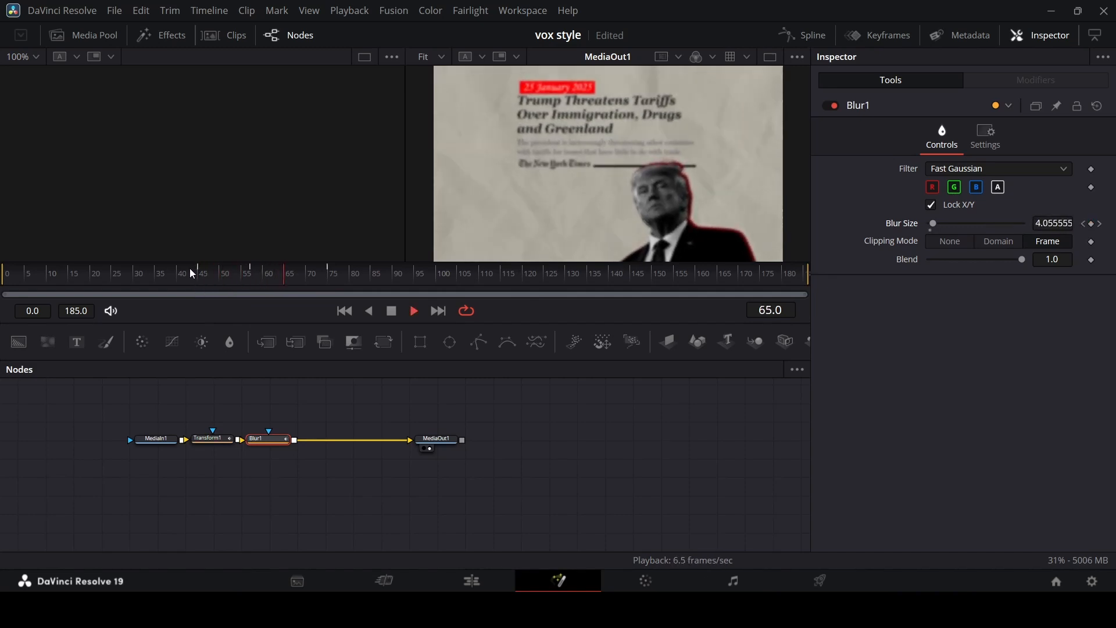
left_click(188, 271)
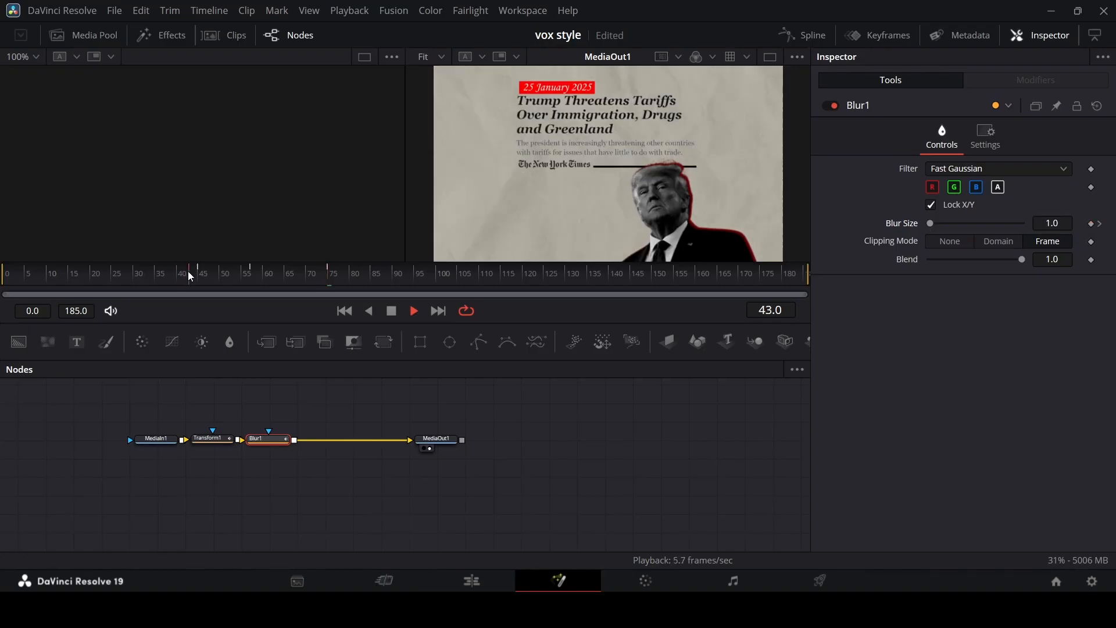
left_click(187, 271)
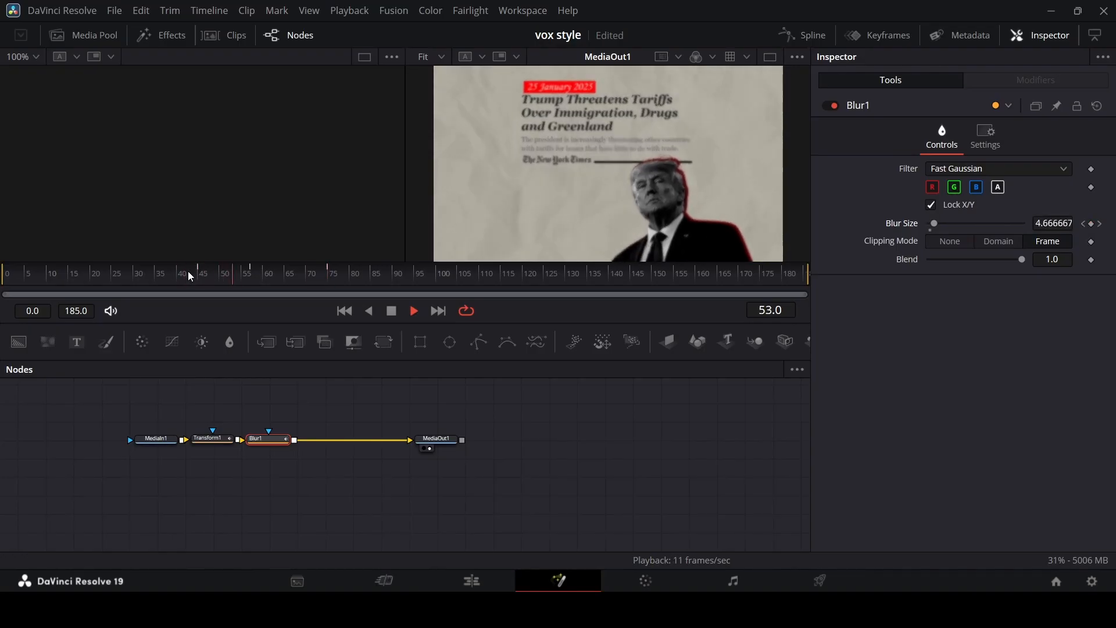
left_click(187, 270)
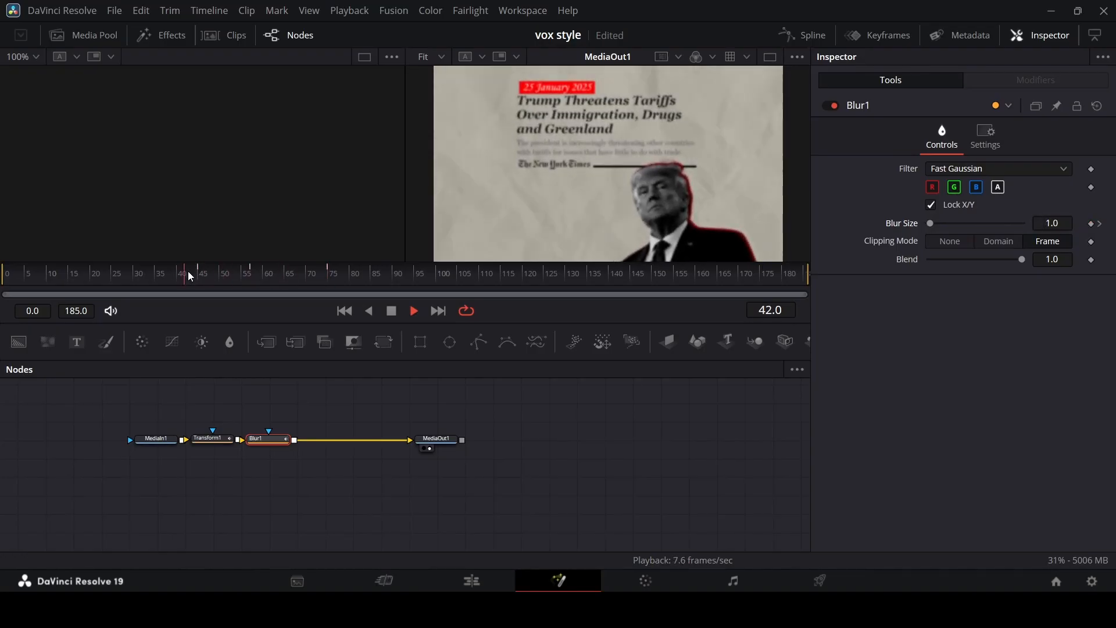
key("space")
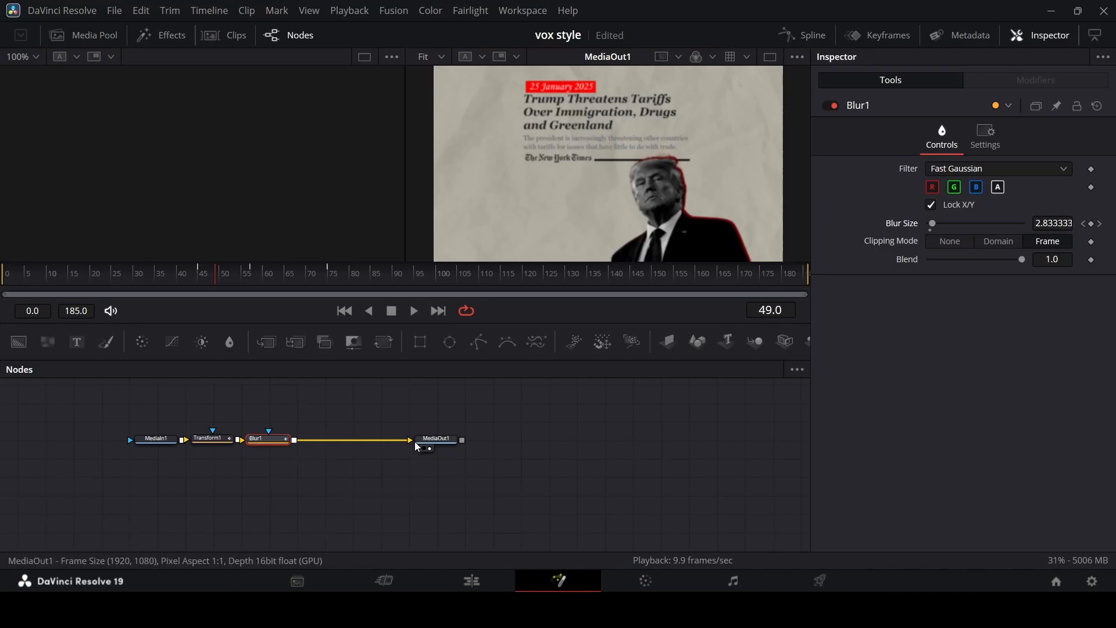
Move MediaOut1 farther from Blur1 and add a Background node masked by a Rectangle below the main node chain
left_click_drag(430, 440, 525, 441)
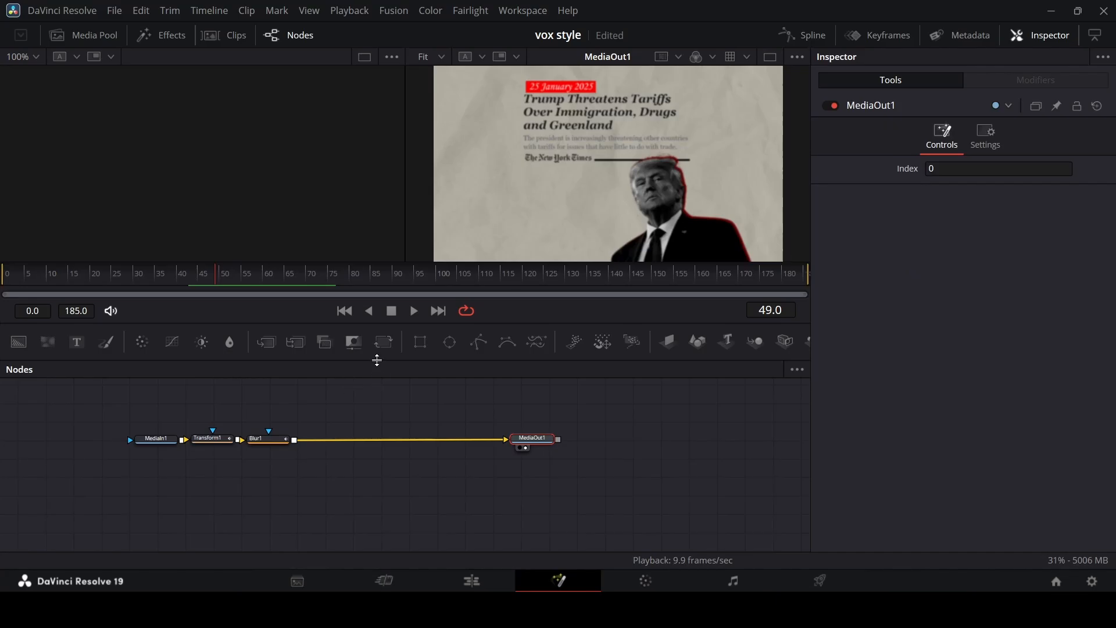
left_click_drag(17, 336, 197, 480)
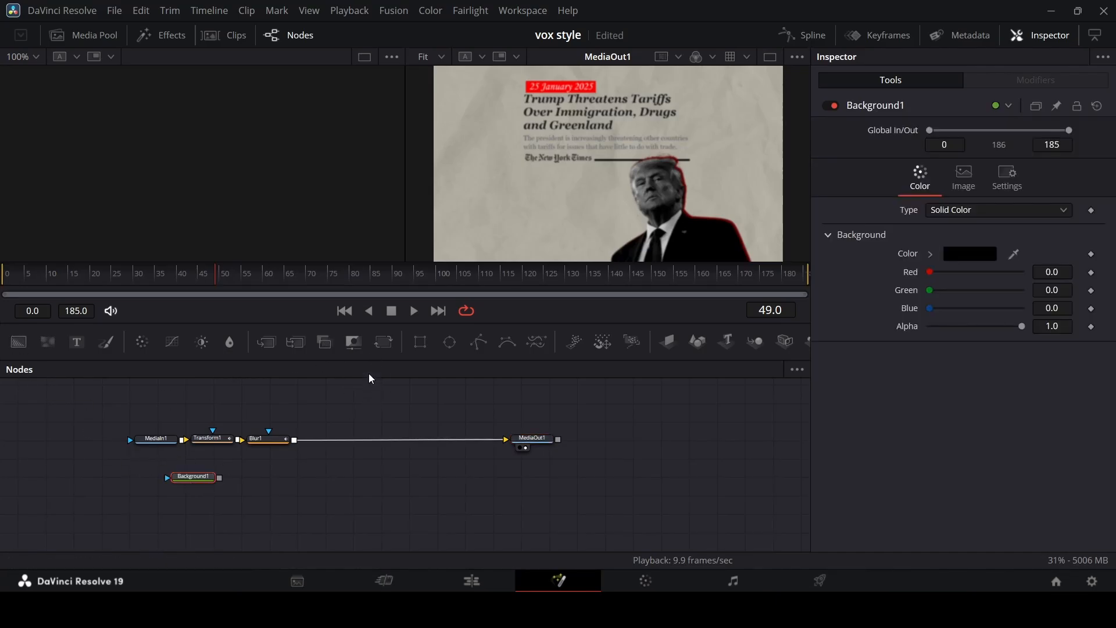
left_click_drag(416, 365, 113, 479)
Colour Background1 bright green (#55ff00) and merge it over the output of Blur1
left_click(185, 477)
left_click(991, 258)
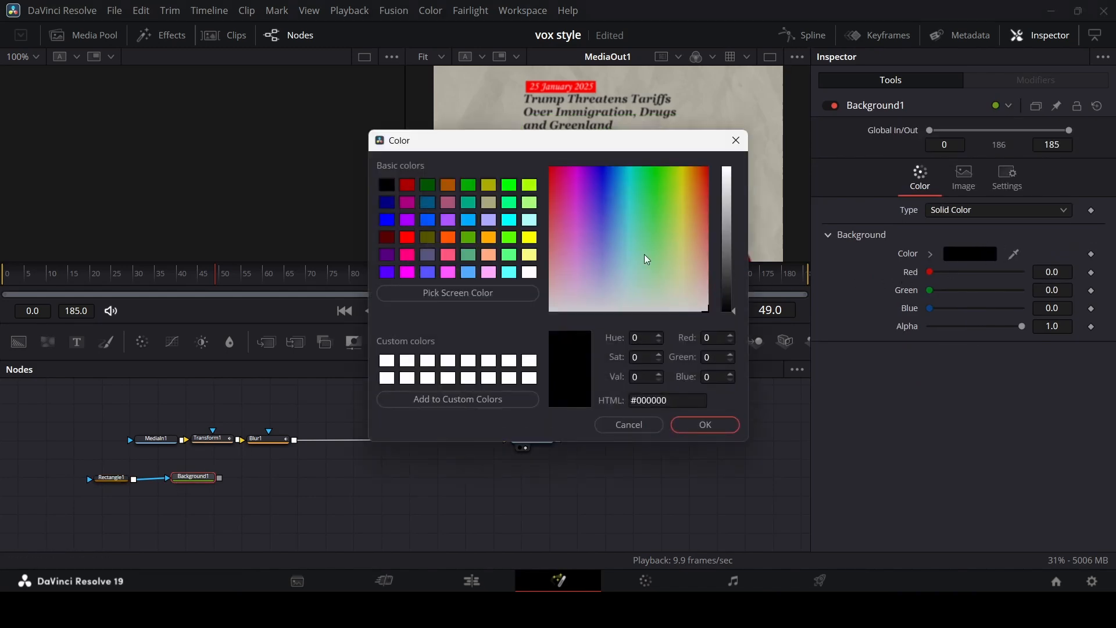
left_click(531, 239)
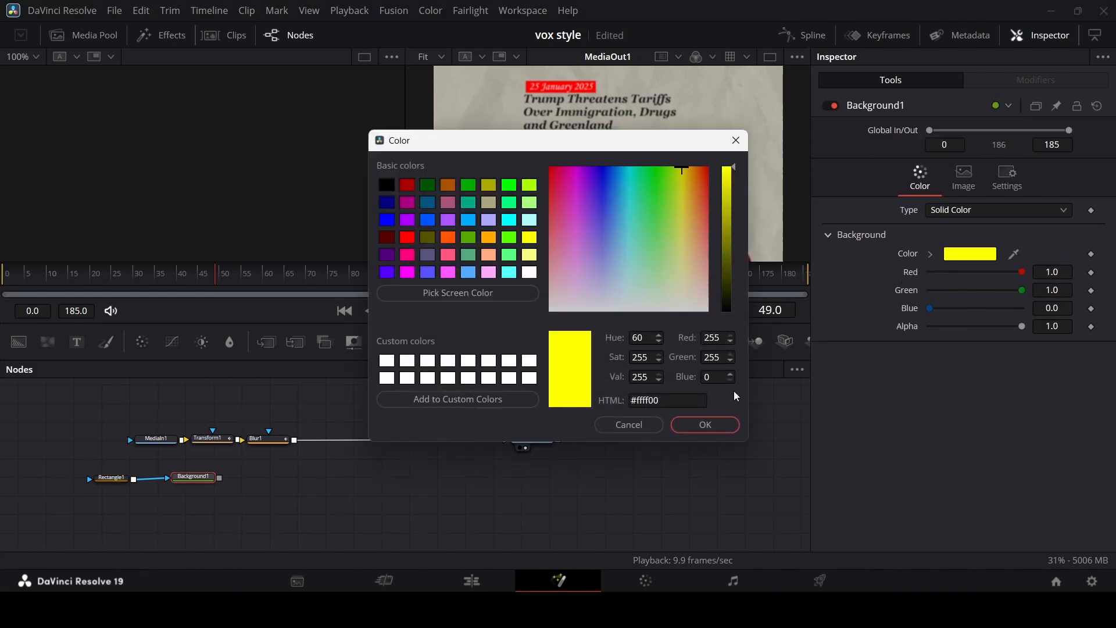
left_click(507, 238)
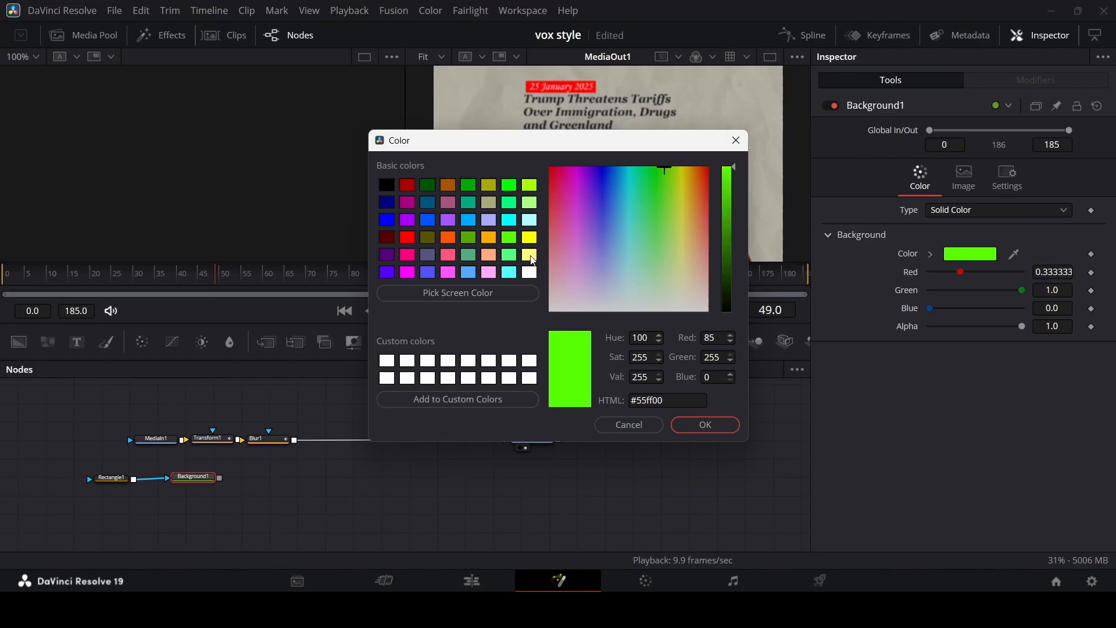
left_click(704, 422)
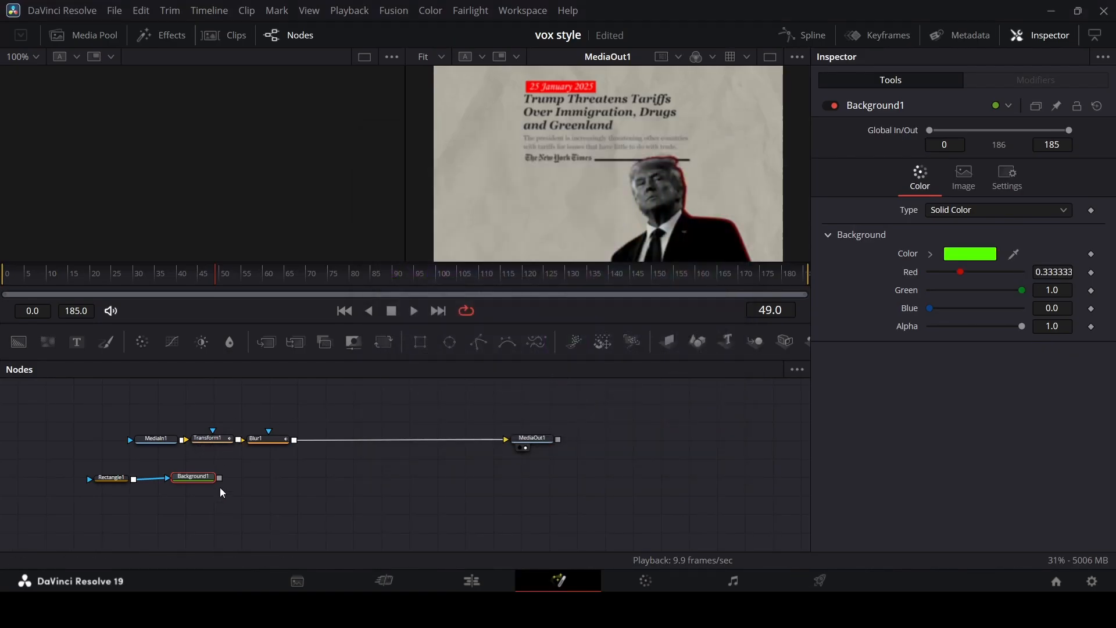
left_click_drag(184, 501, 298, 437)
left_click_drag(336, 486, 334, 434)
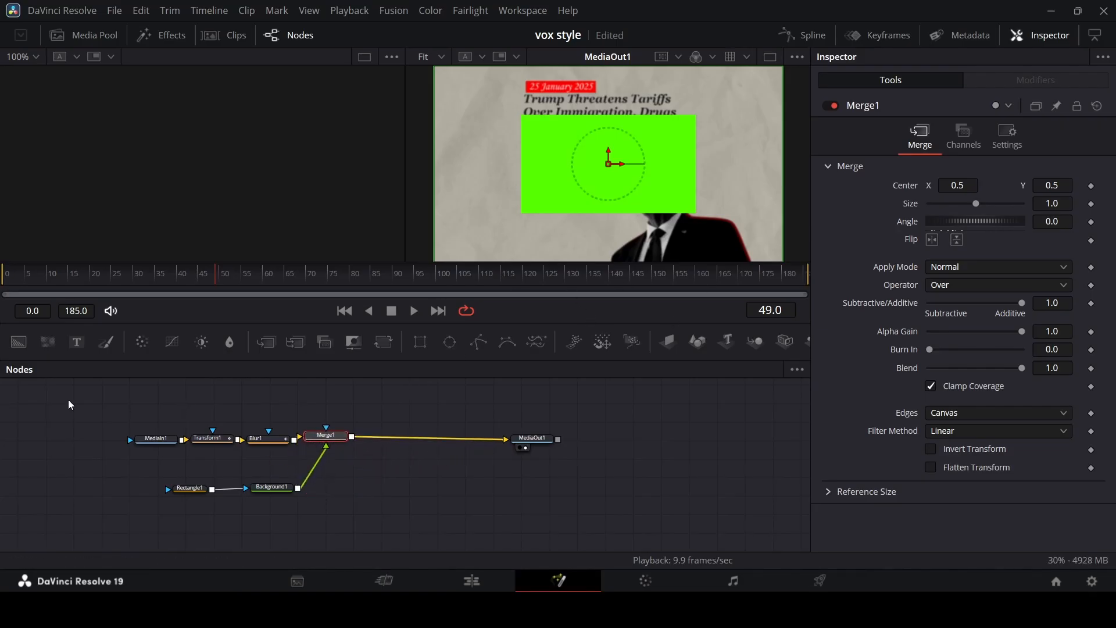
Shrink Rectangle1 to width 0.344 and height 0.07, and place it over "Threatens Tariffs" in the headline's first line
left_click(190, 489)
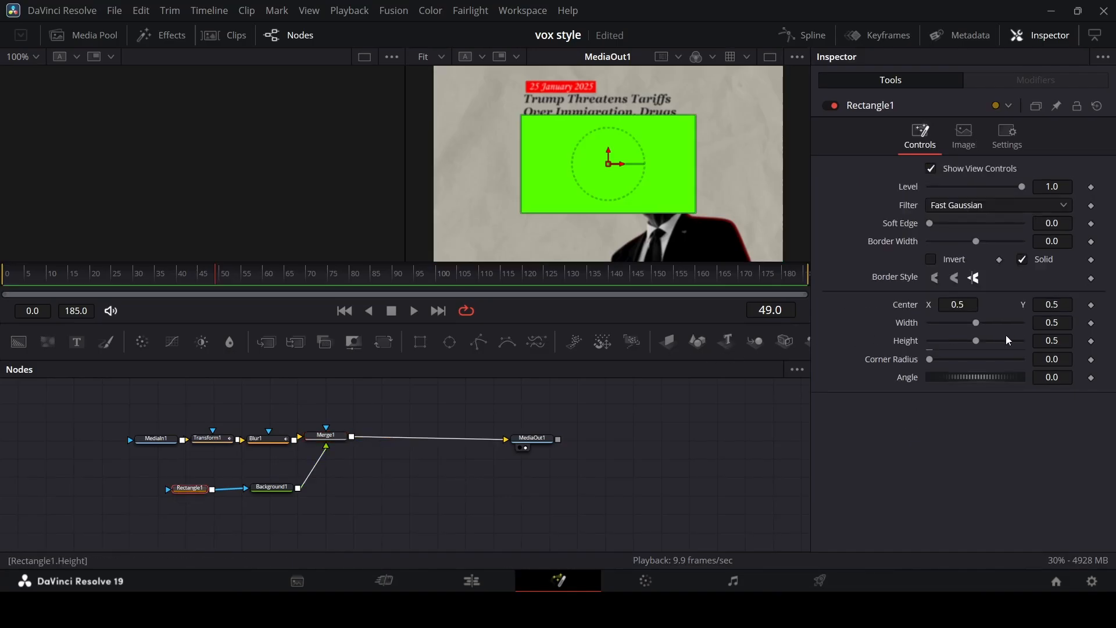
left_click_drag(1070, 320, 1021, 320)
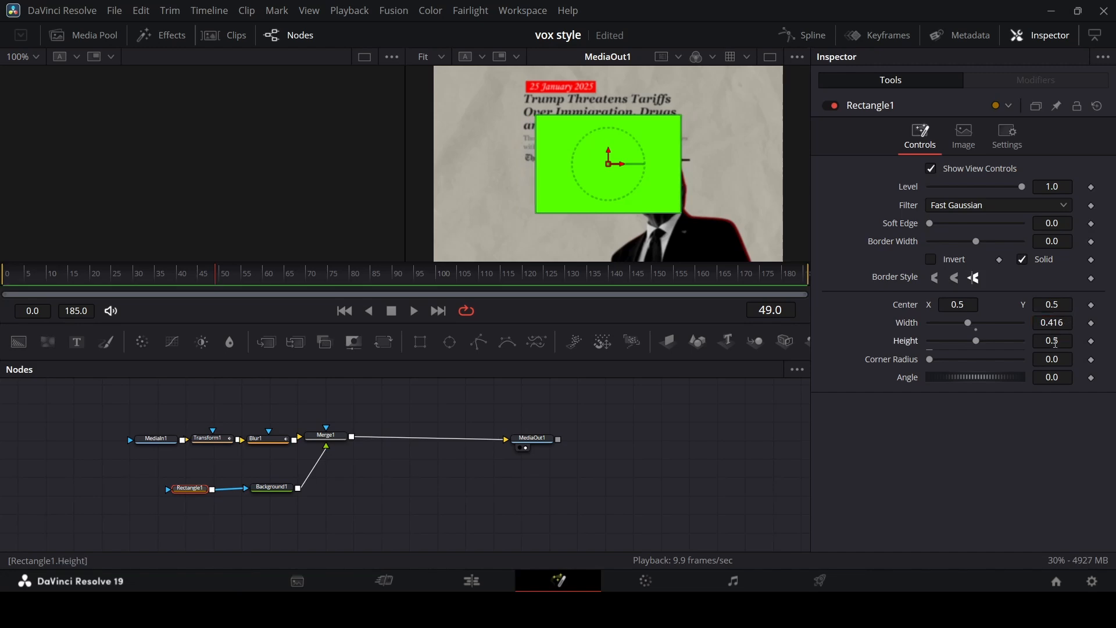
left_click_drag(1072, 347, 830, 347)
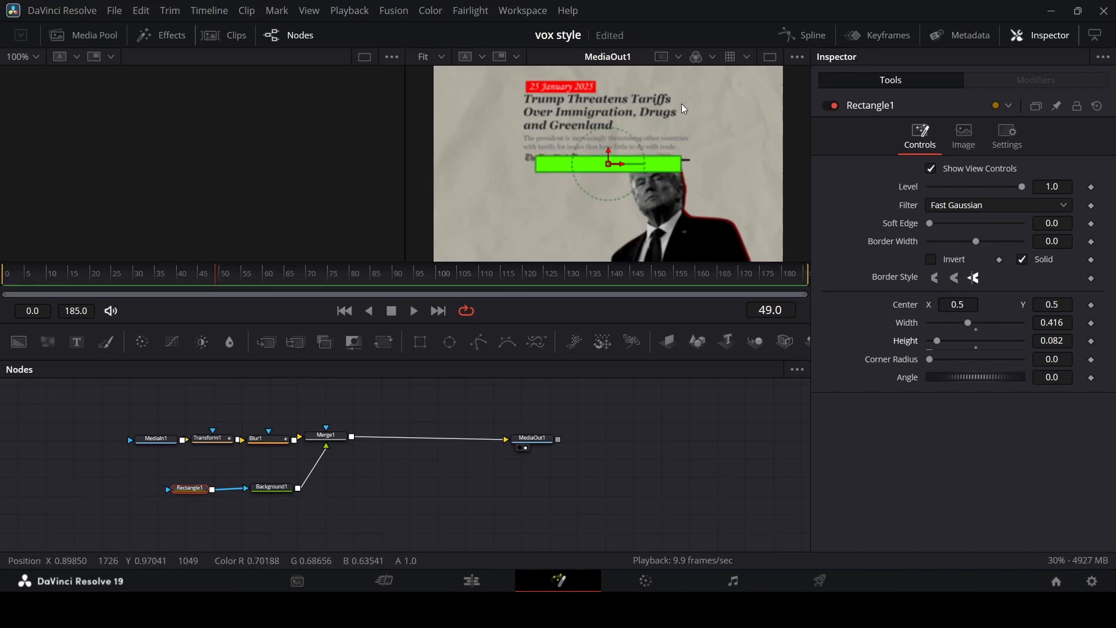
left_click_drag(608, 164, 633, 99)
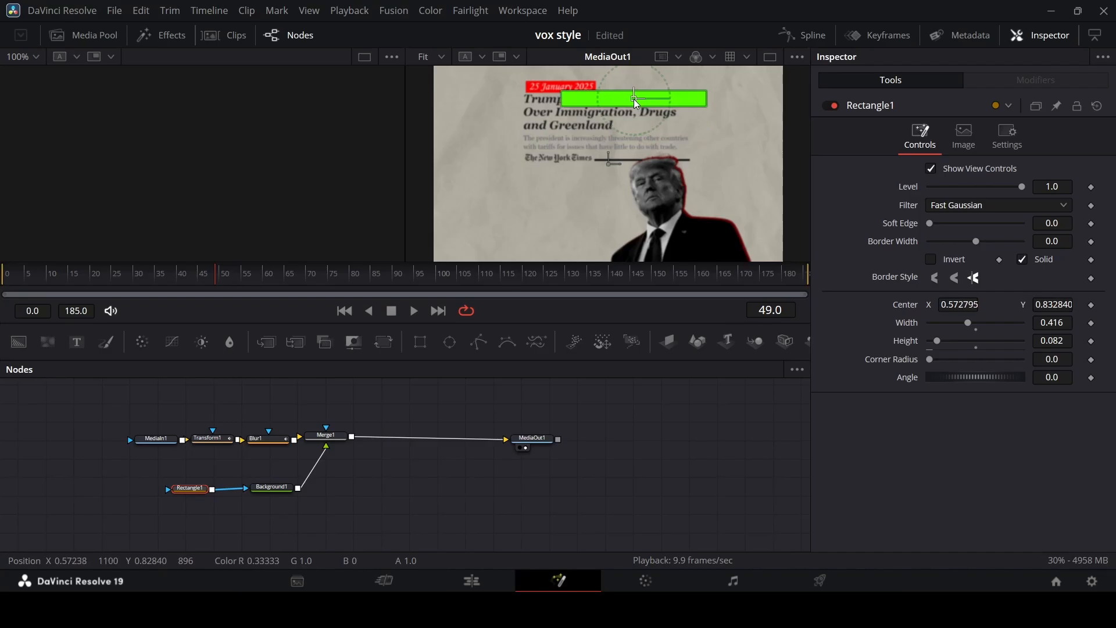
left_click_drag(635, 98, 629, 98)
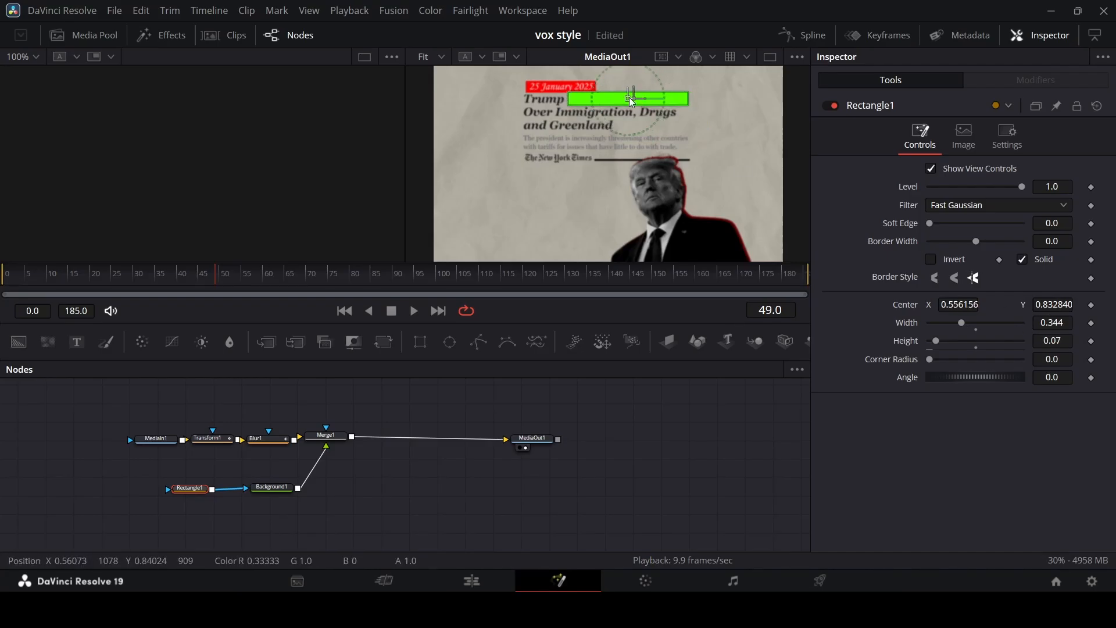
left_click(656, 441)
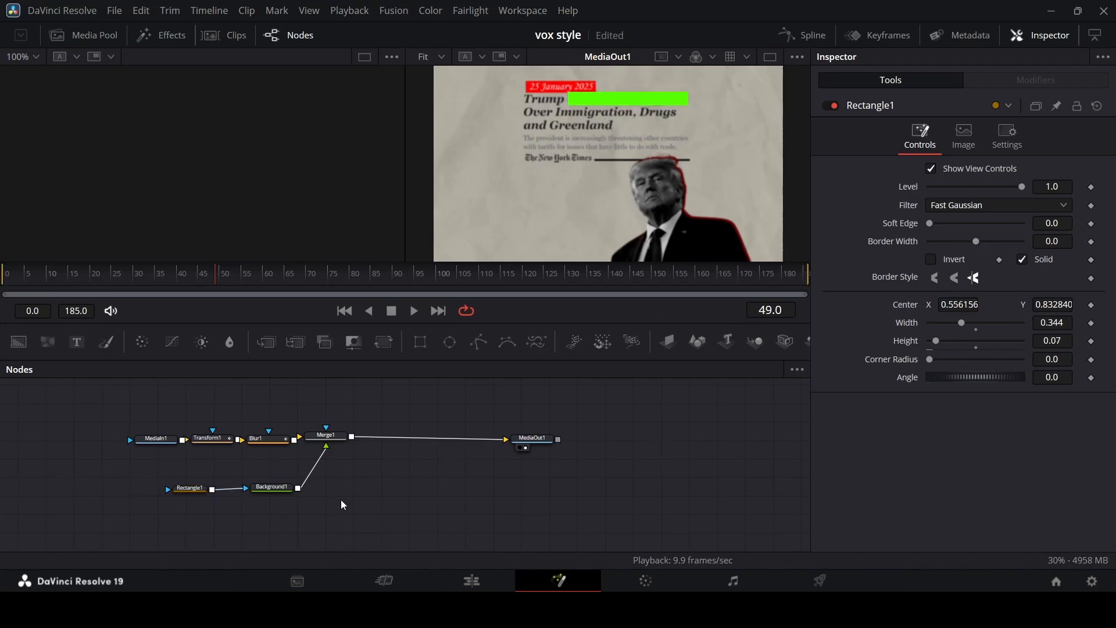
Set Merge1's Apply Mode to Multiply
left_click(325, 435)
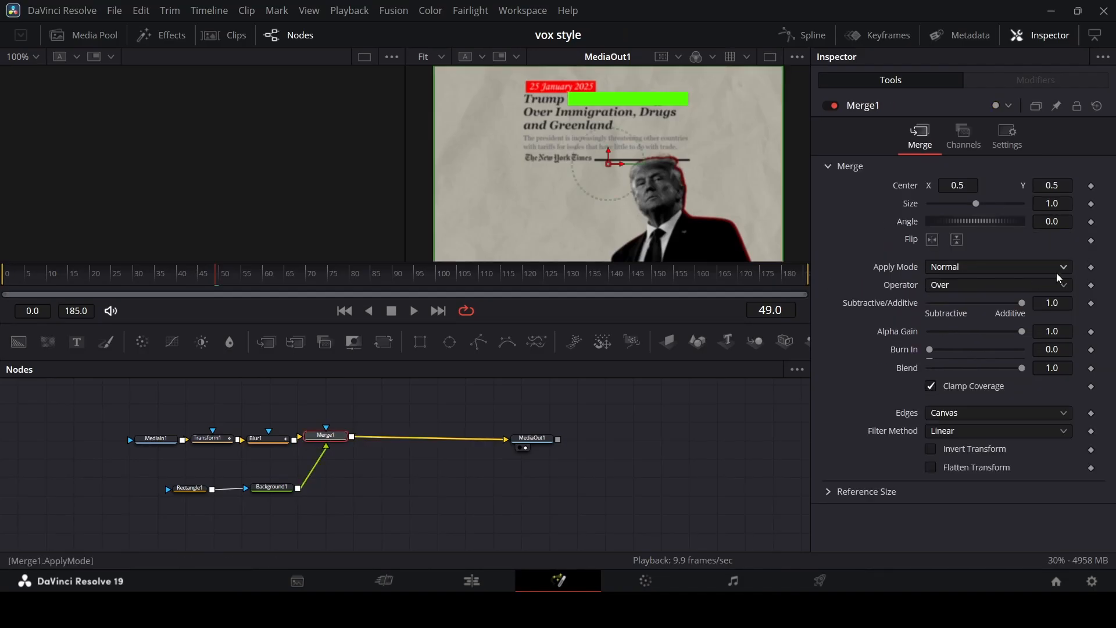
left_click(1062, 267)
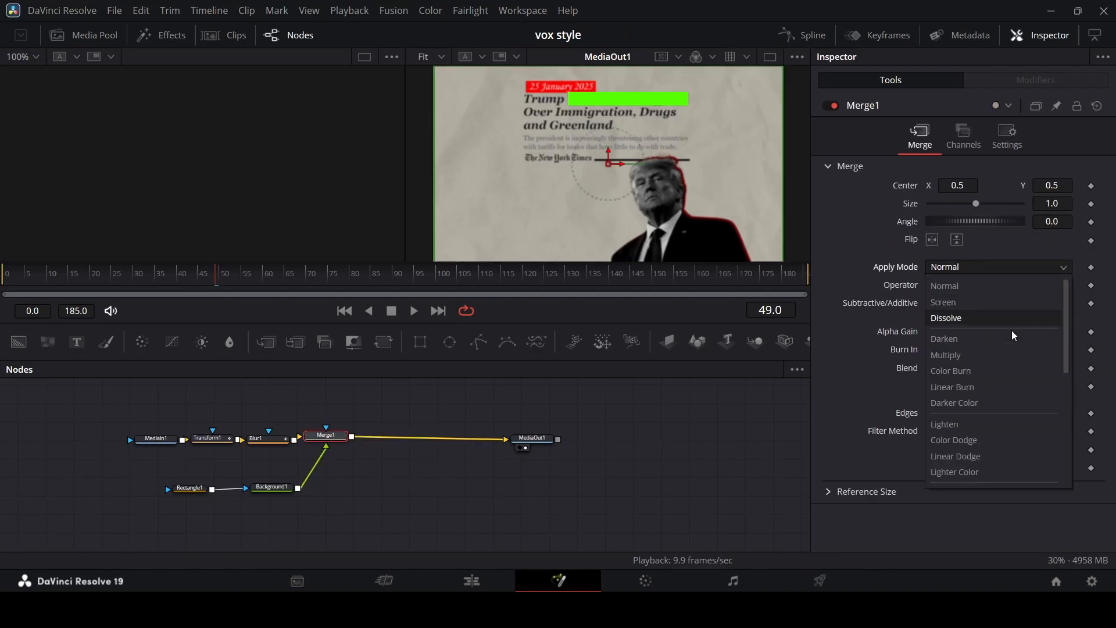
left_click(1001, 364)
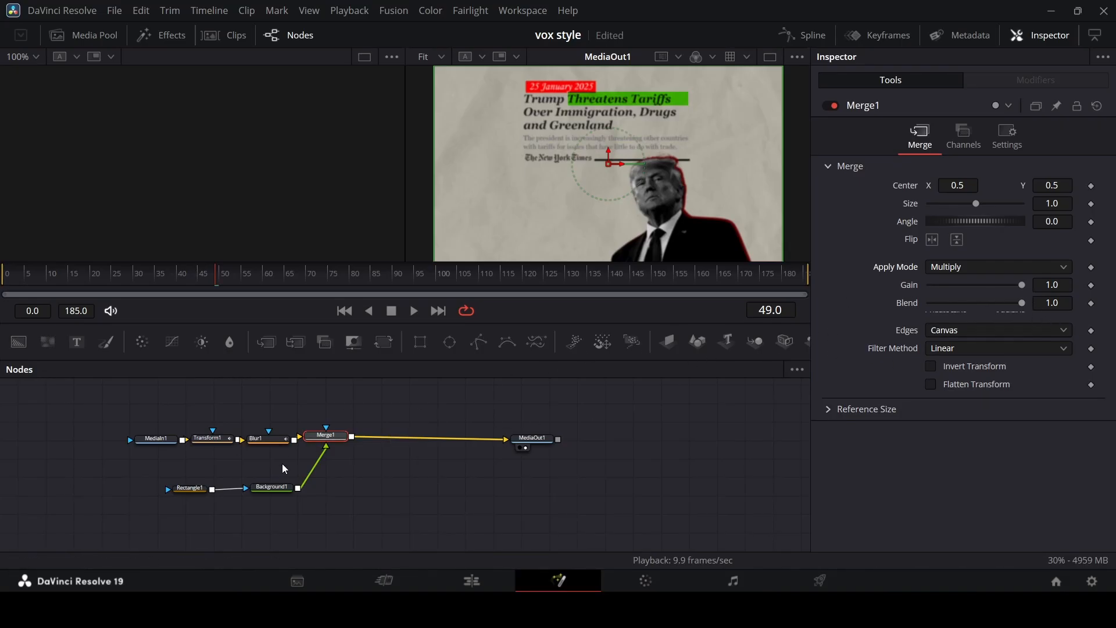
Fit Rectangle1 tightly around "Threatens Tariffs" with width 0.309 and its center at X 0.536517, Y 0.82884
left_click(202, 489)
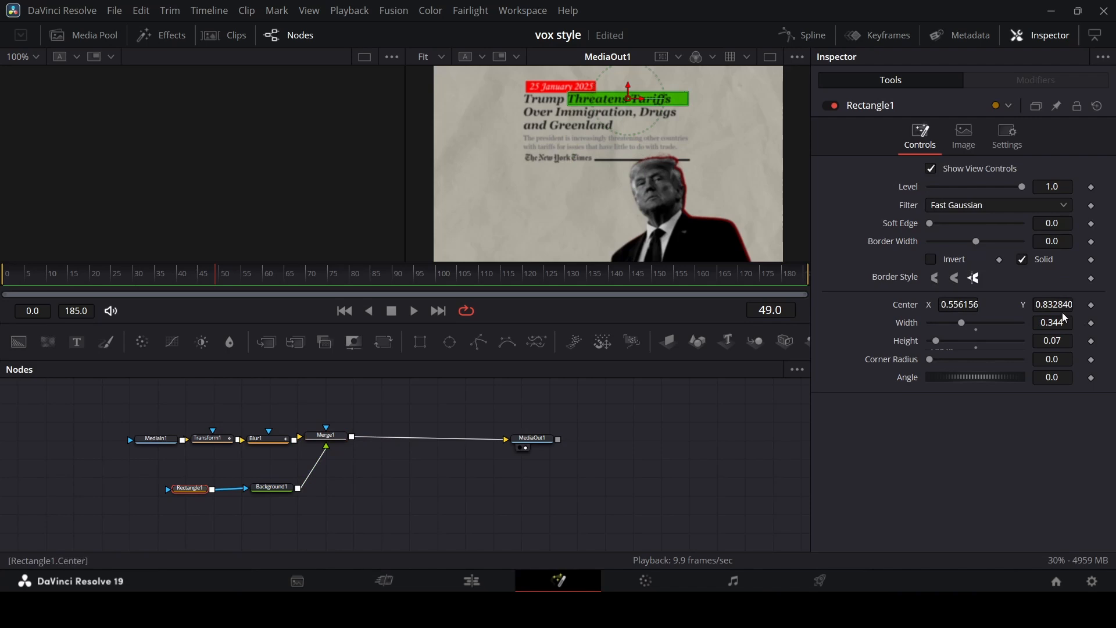
left_click_drag(1062, 325, 1054, 324)
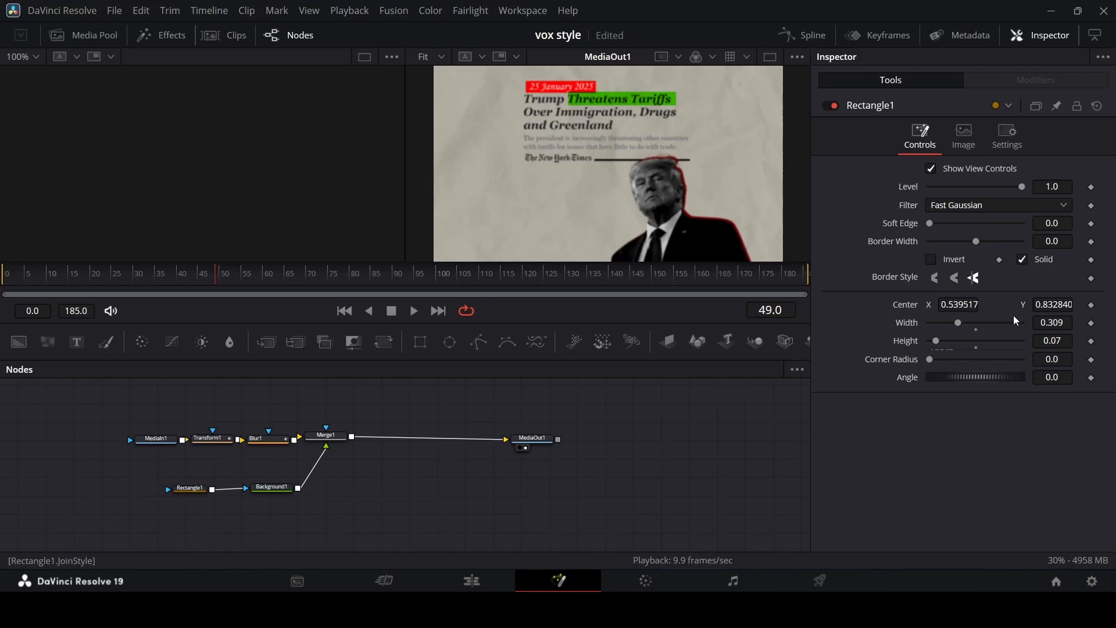
left_click_drag(977, 301, 973, 301)
left_click_drag(977, 302, 977, 301)
left_click_drag(1051, 302, 1048, 302)
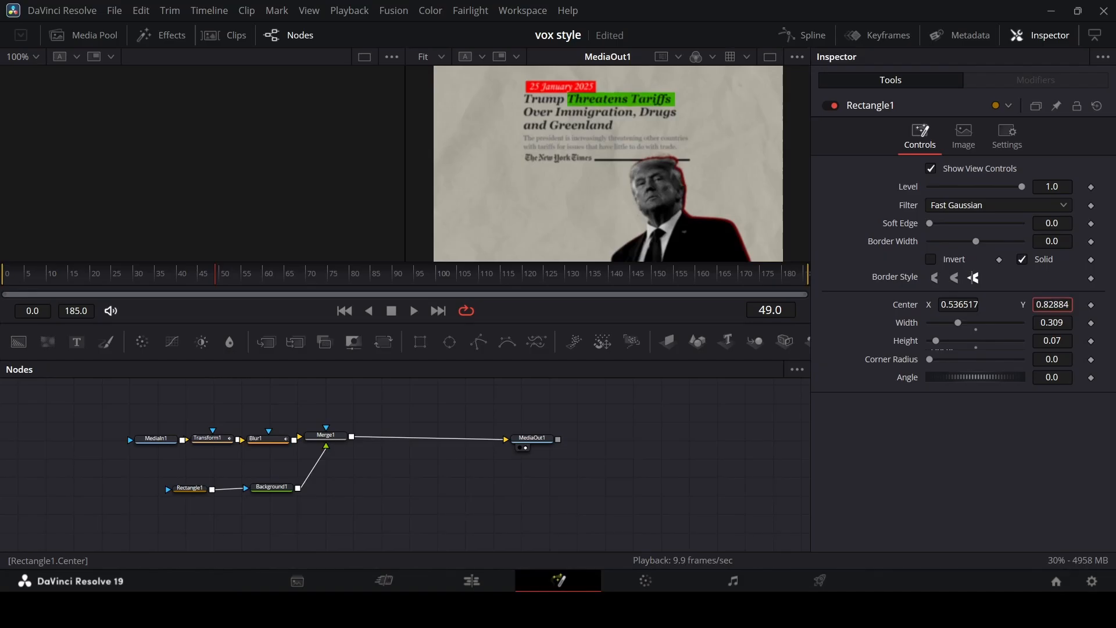
Duplicate Rectangle1, feed the copy into the original Rectangle1, and set the original's Paint Mode to Multiply
left_click_drag(150, 478, 304, 497)
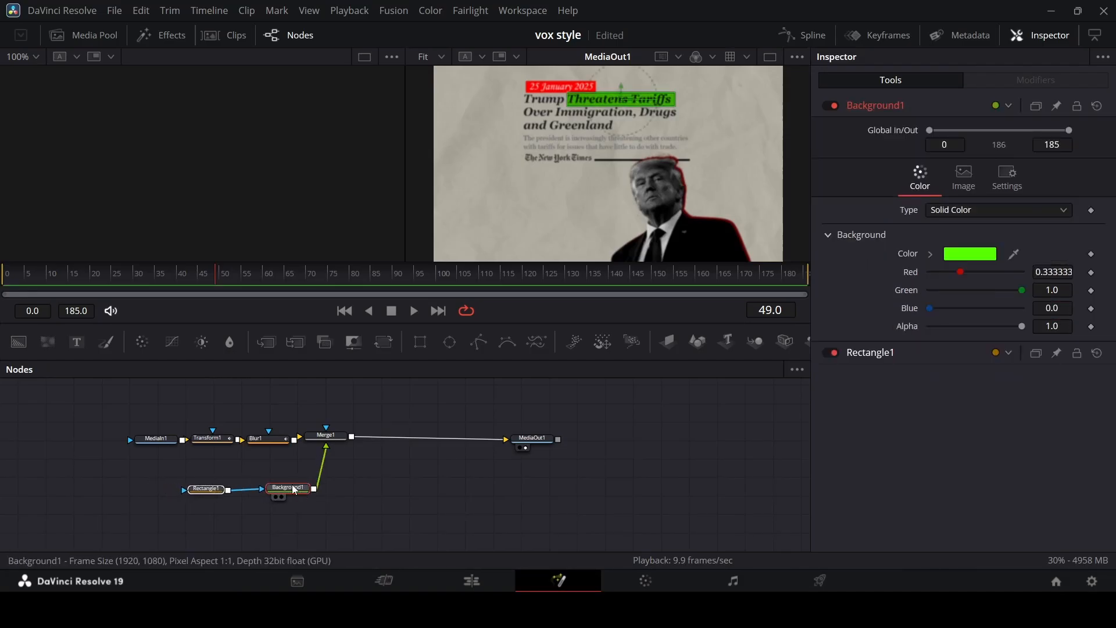
left_click(215, 490)
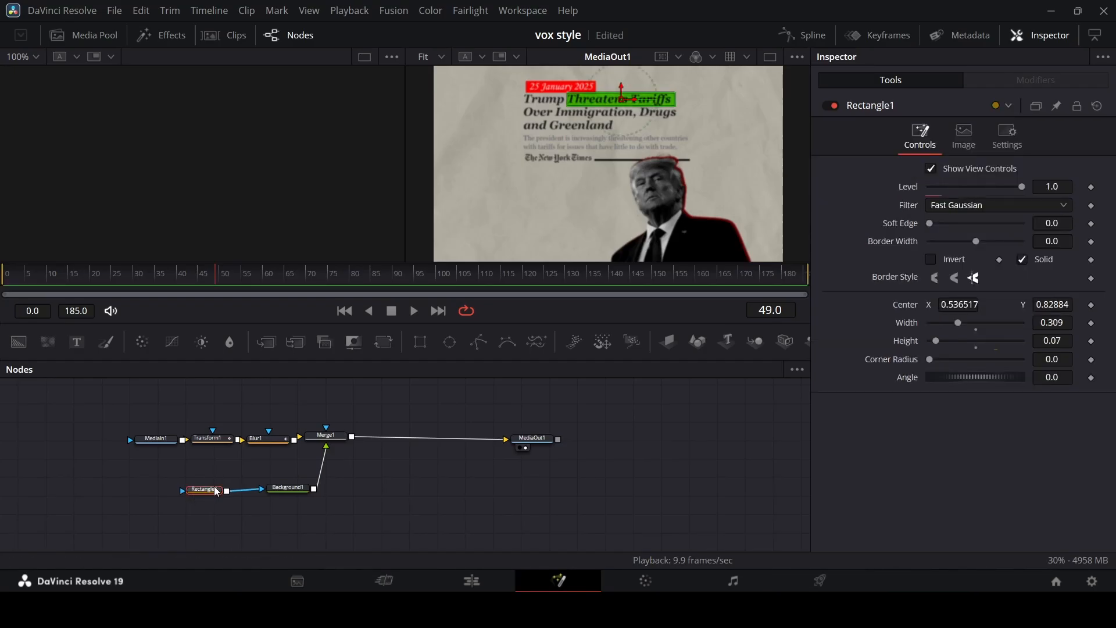
left_click(156, 496)
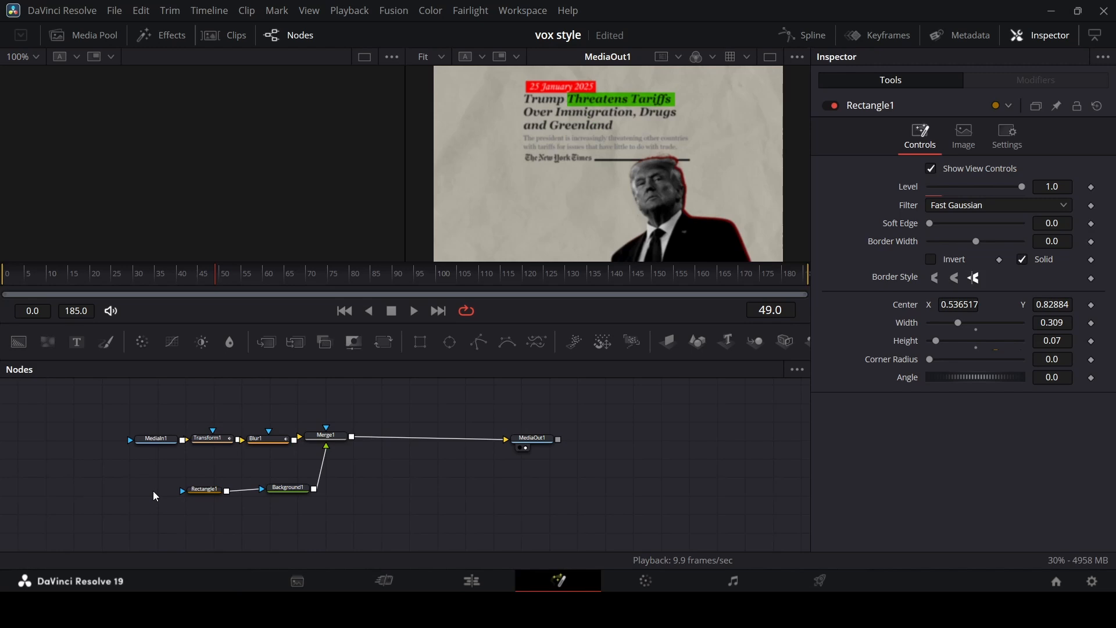
key("ctrl+v")
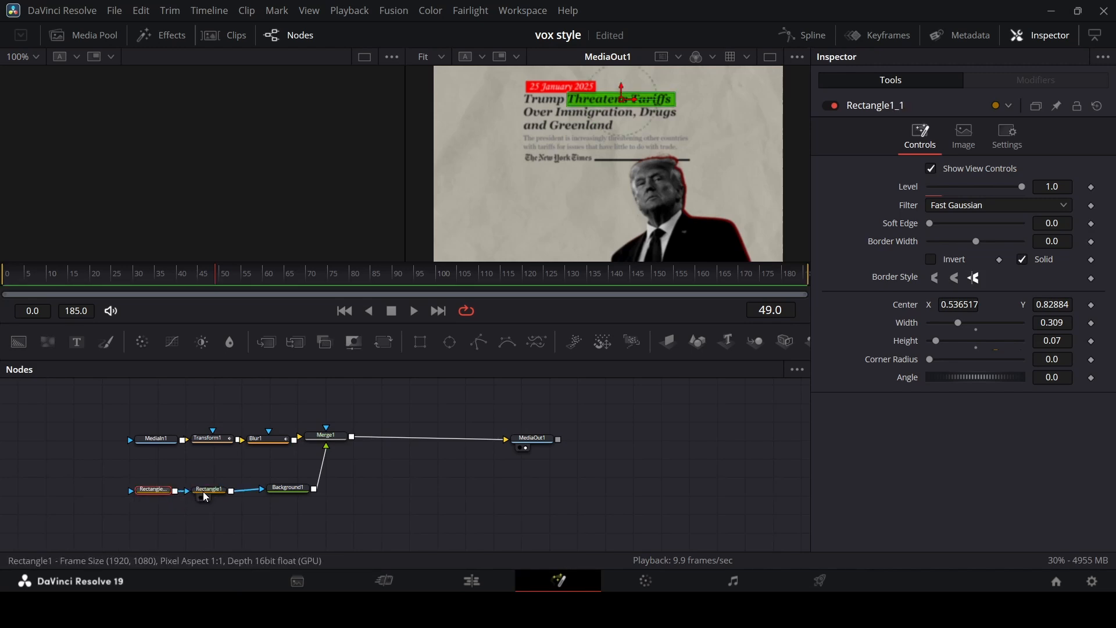
left_click(204, 490)
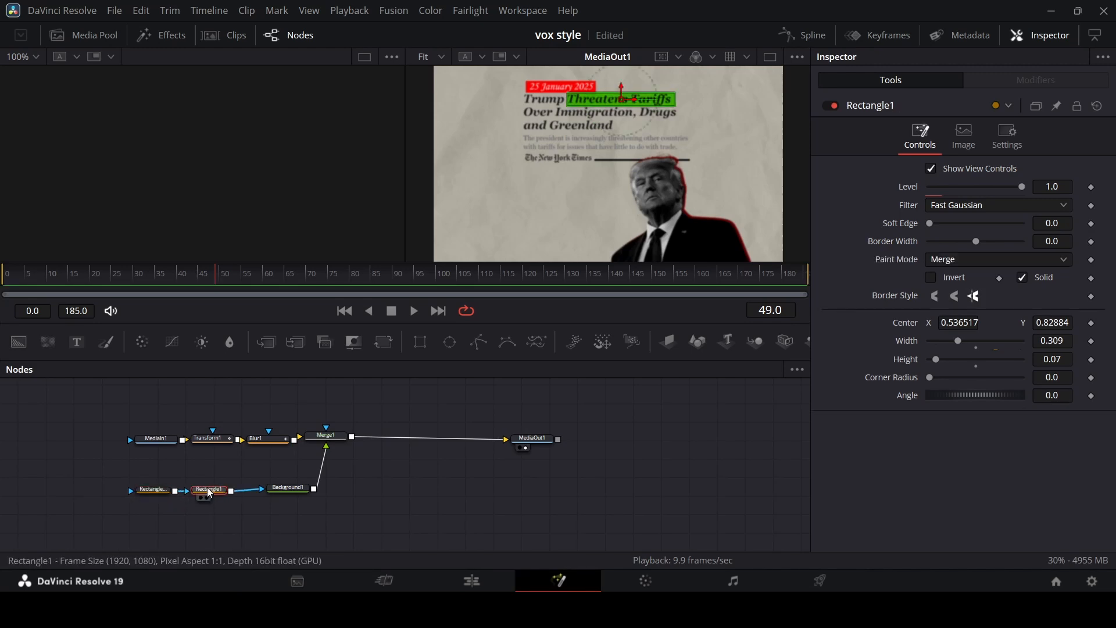
left_click(1060, 262)
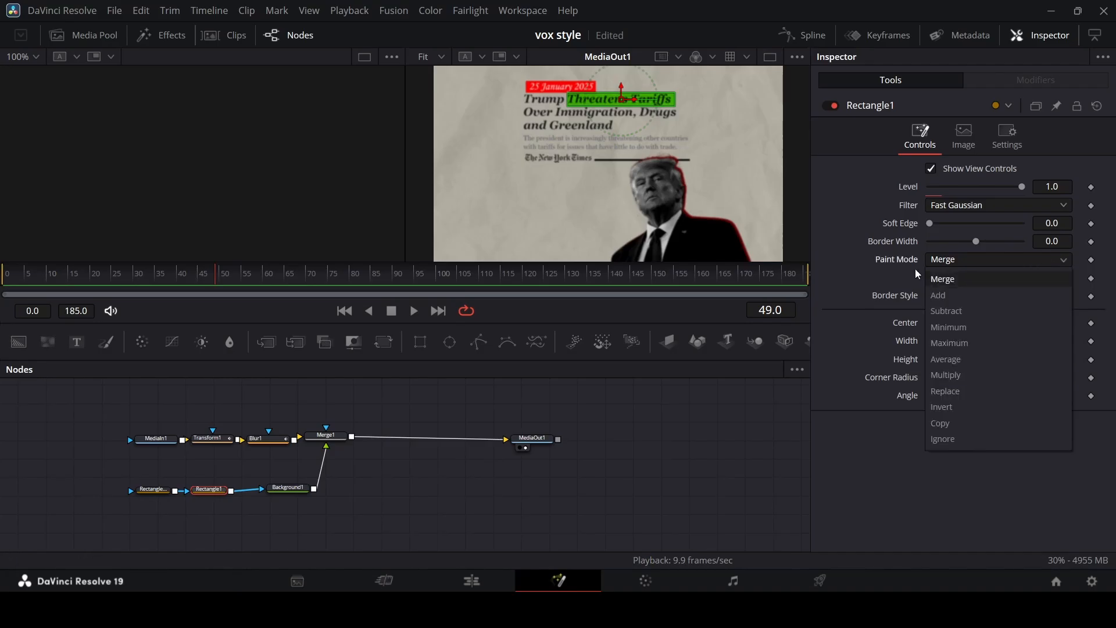
left_click(956, 375)
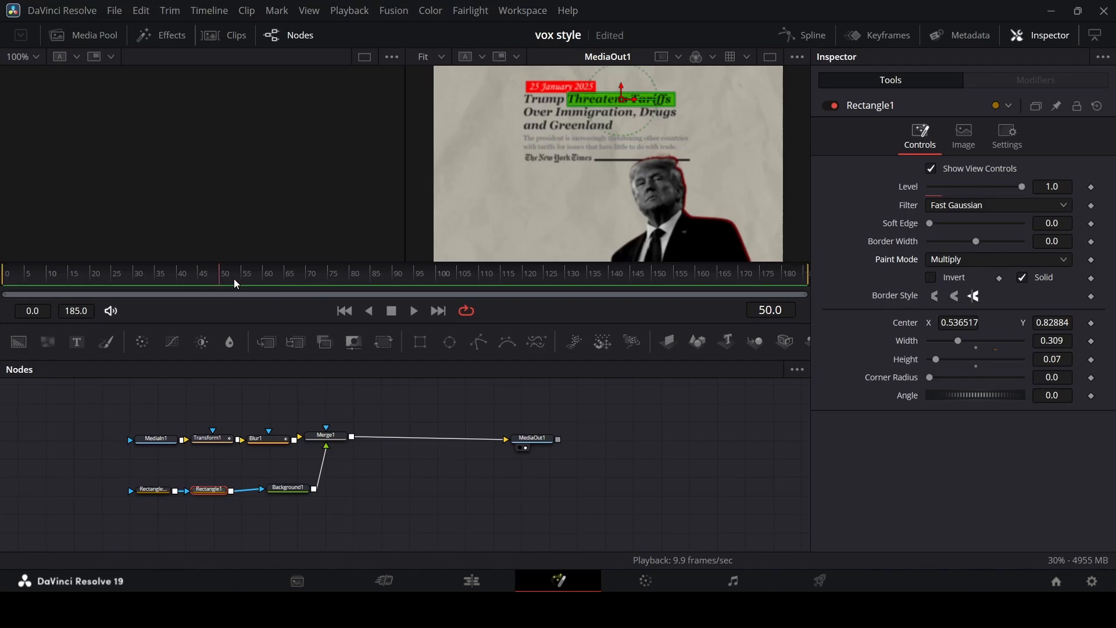
Keyframe Rectangle1's Center on frame 90, and on frame 75 move it left to X 0.214137, off the highlighted words
left_click_drag(234, 282, 330, 281)
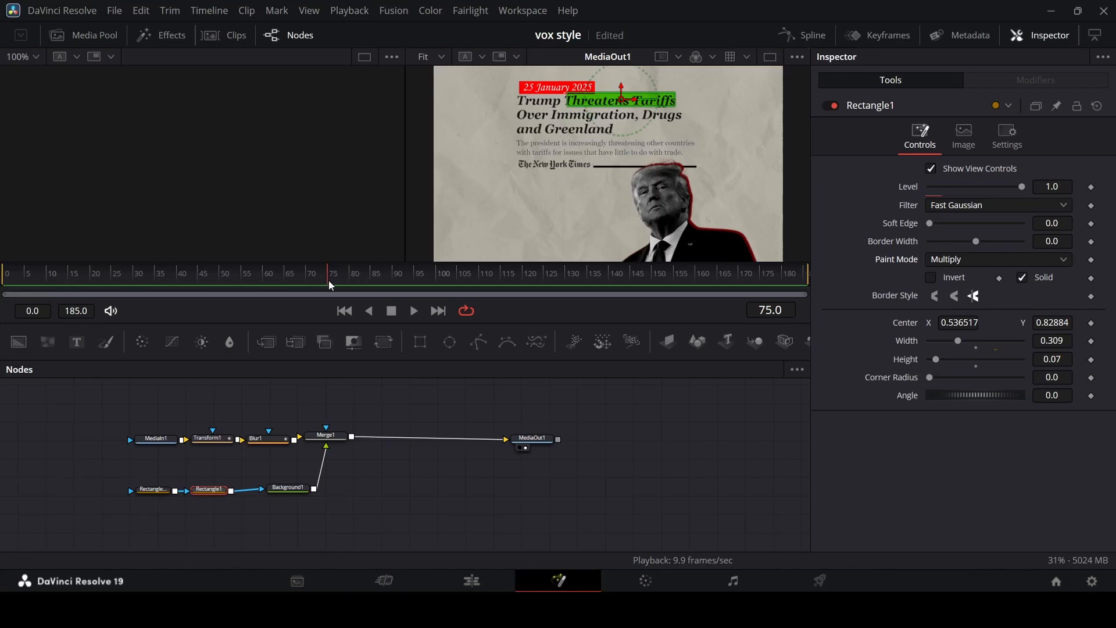
left_click_drag(329, 280, 392, 280)
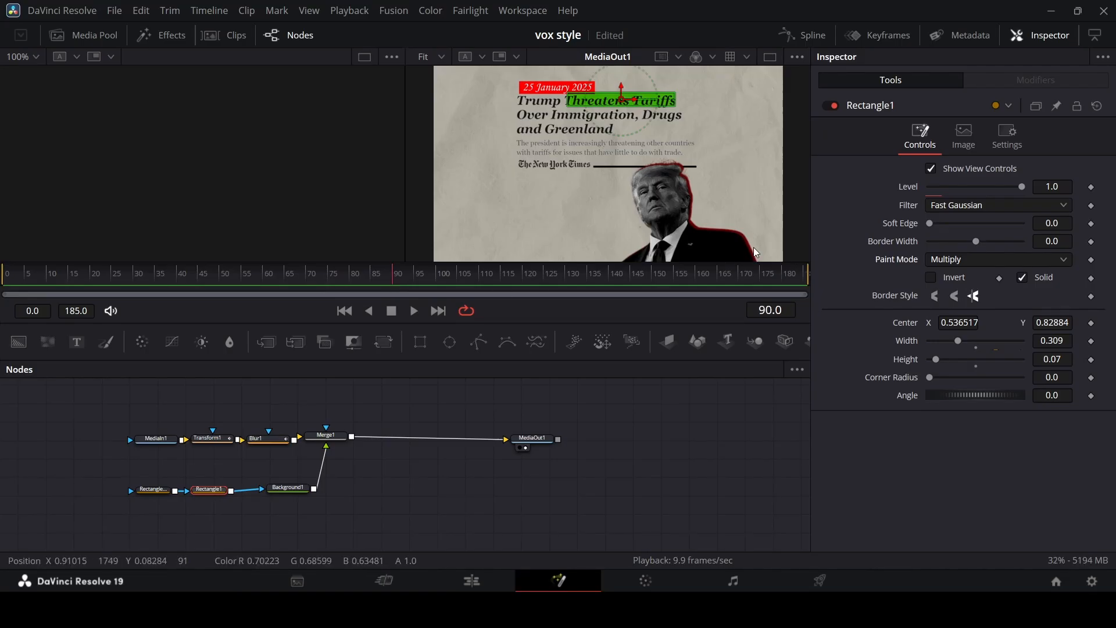
left_click(1092, 323)
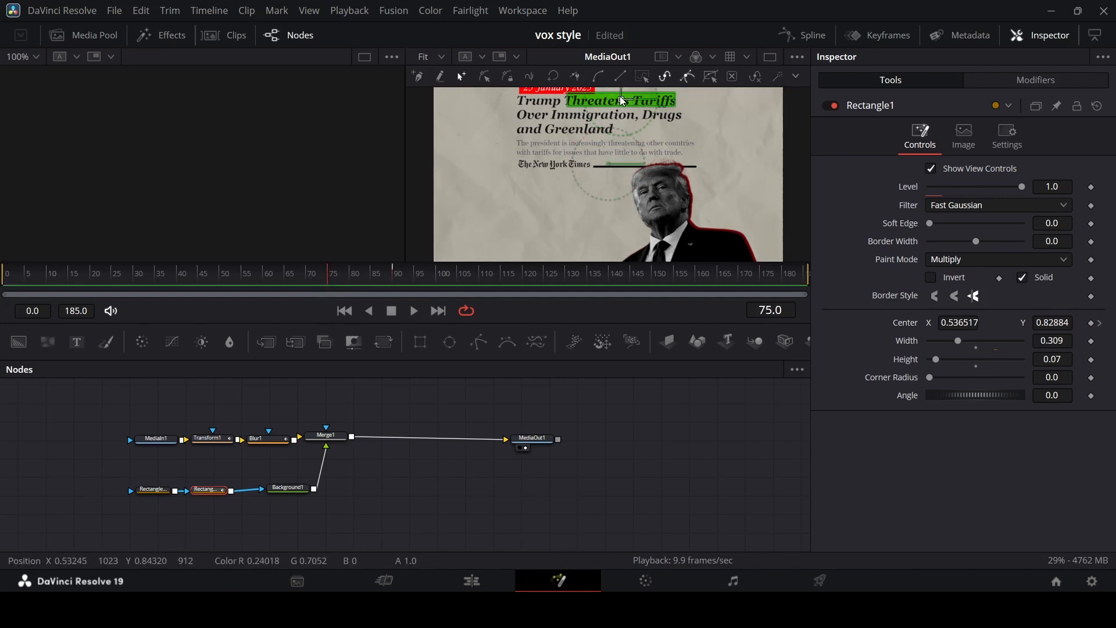
left_click_drag(622, 101, 510, 101)
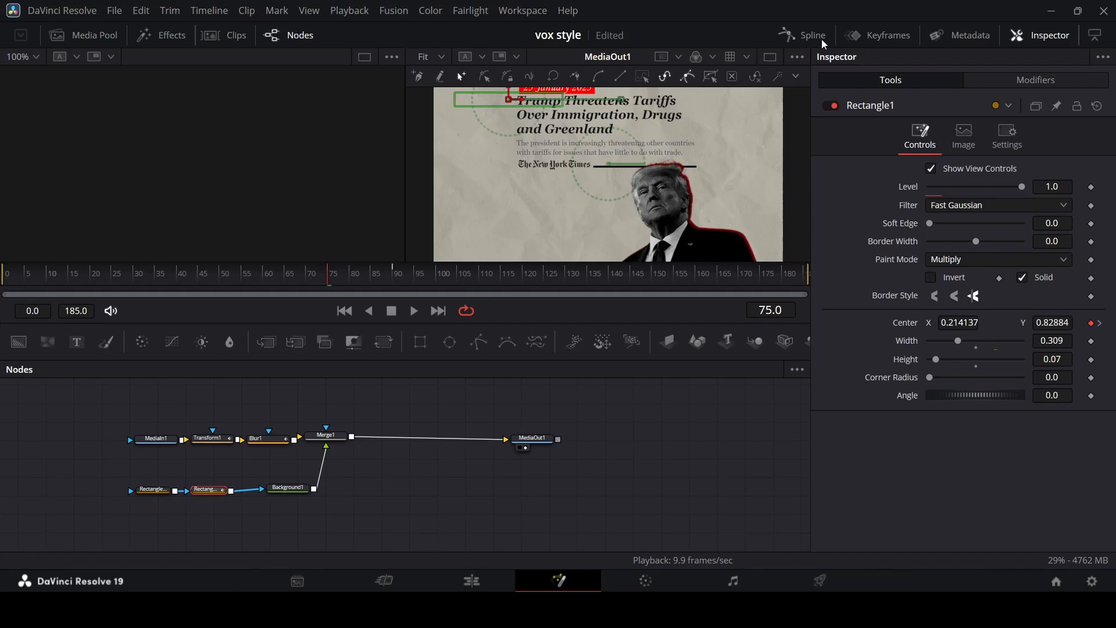
Smooth both keyframes of Rectangle1's Center displacement curve in the Spline editor
left_click(793, 35)
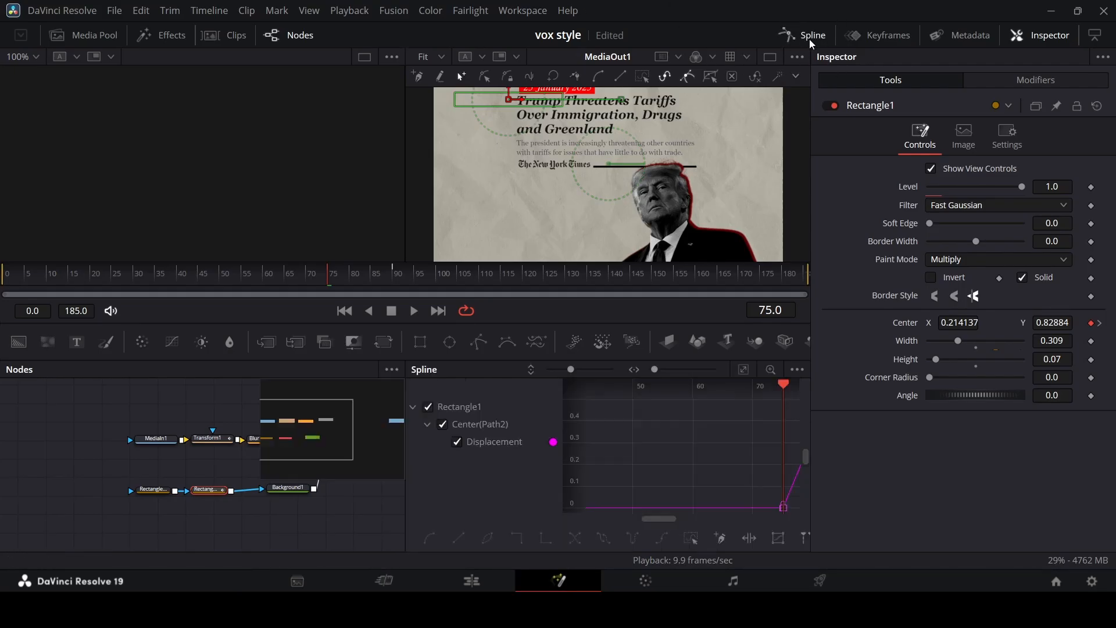
left_click(743, 369)
left_click(690, 537)
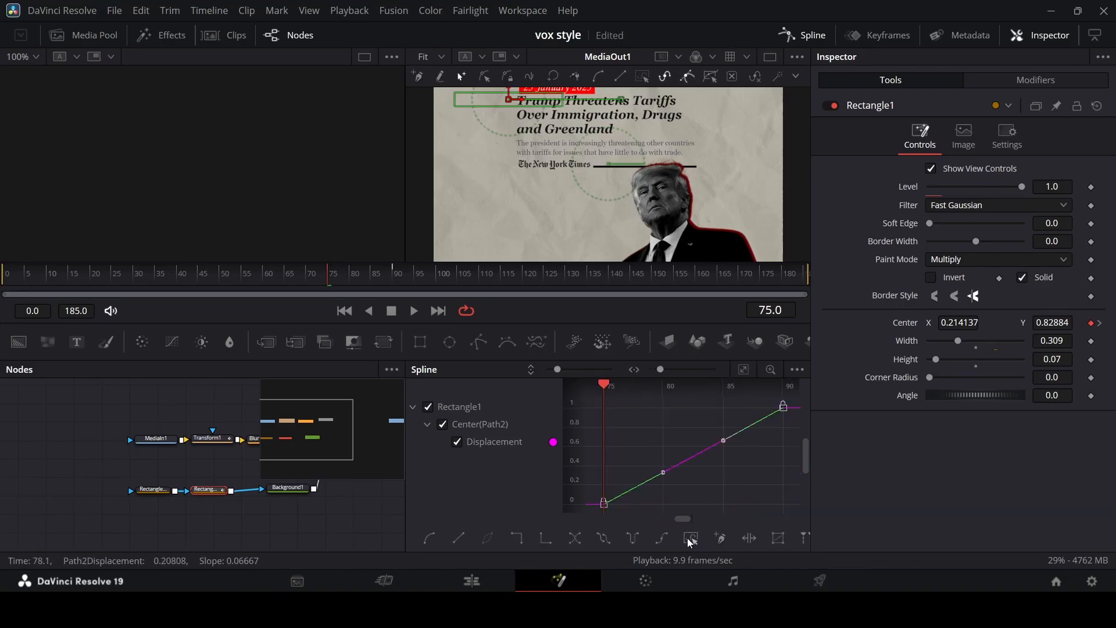
key("shift+s")
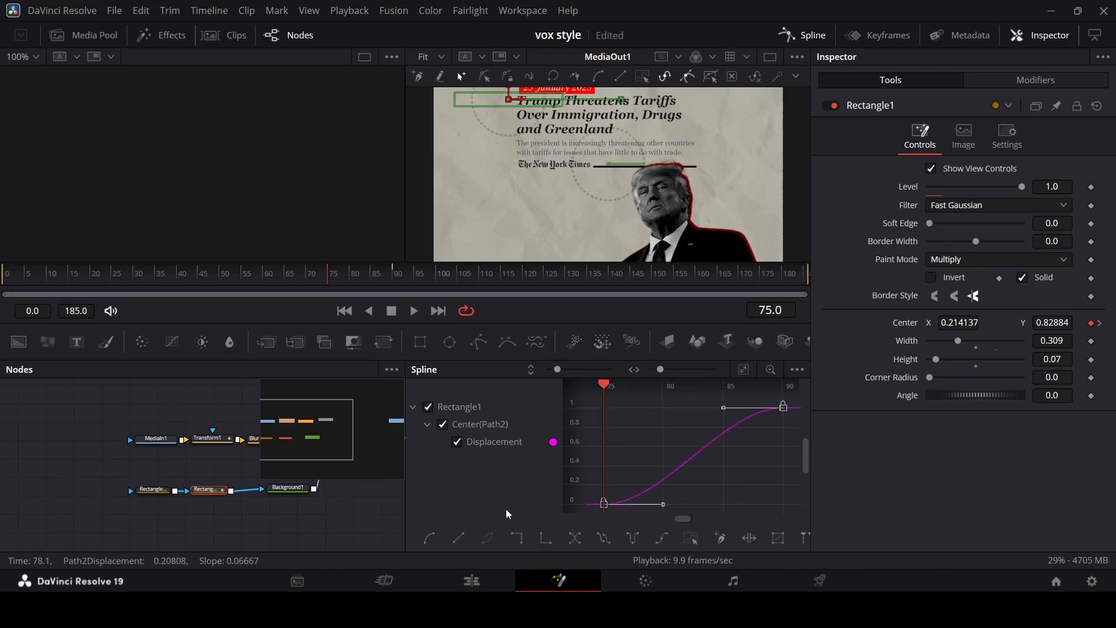
left_click(805, 34)
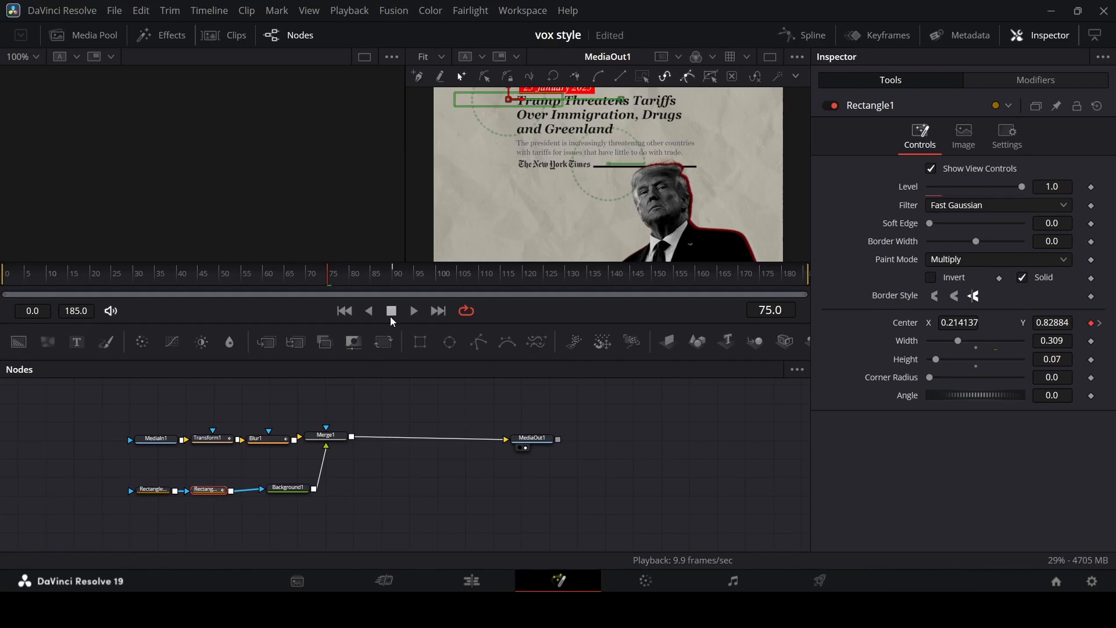
Play back the highlight reveal from about frame 70 to check its motion
key("space")
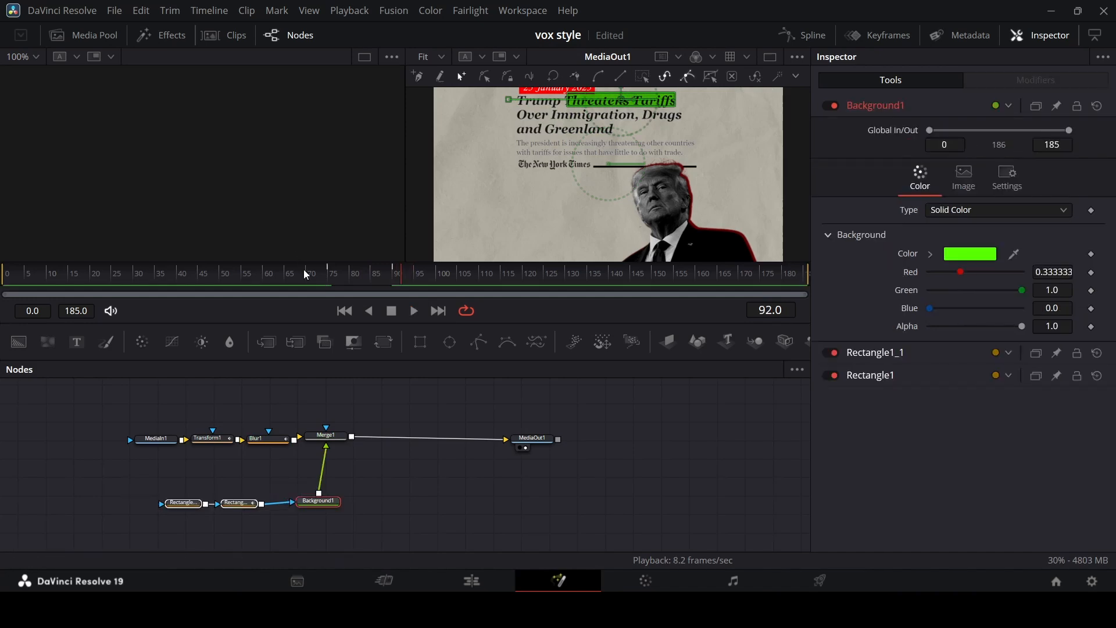
left_click(304, 271)
key("space")
left_click(528, 403)
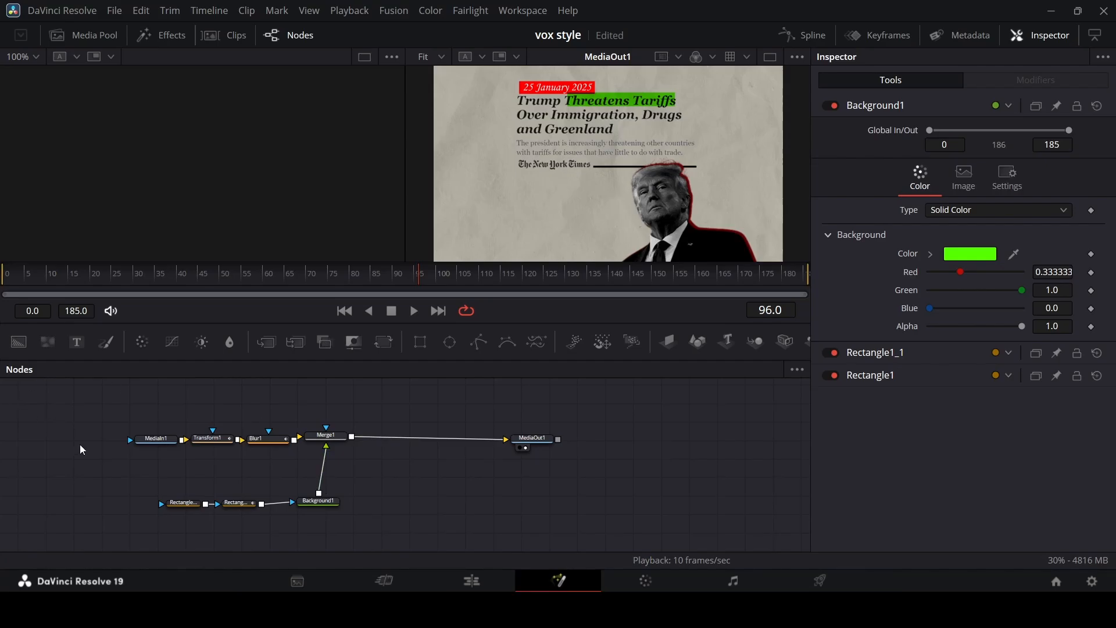
Insert a Displace node between Background1 and Merge1
left_click(326, 503)
key("shift+space")
type("blu")
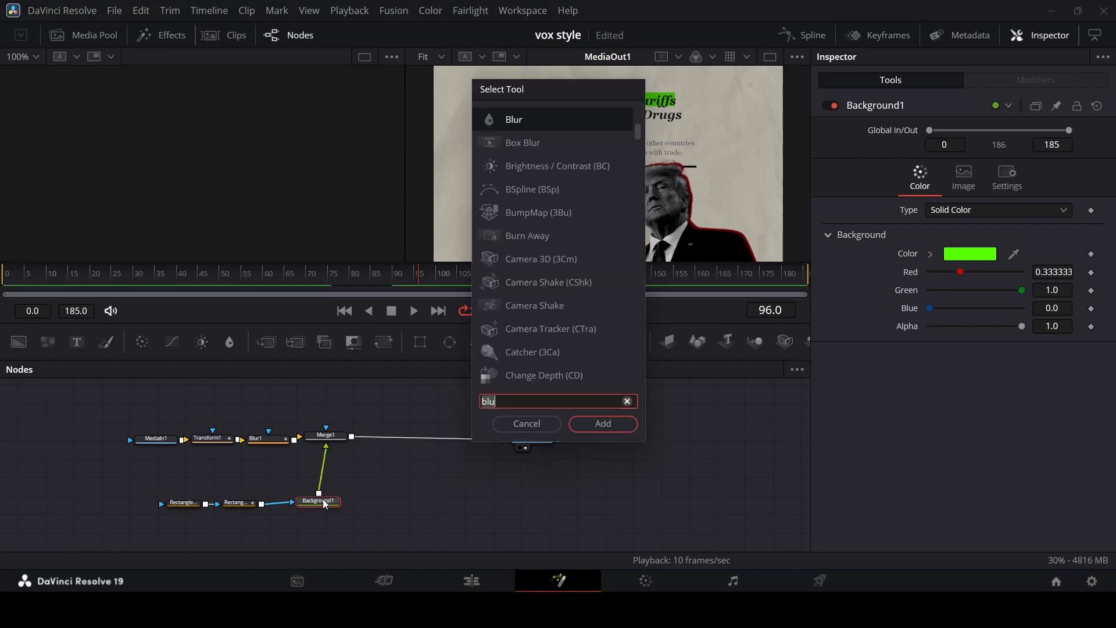
key("BackSpace")
key("BackSpace")
key("BackSpace")
type("dis")
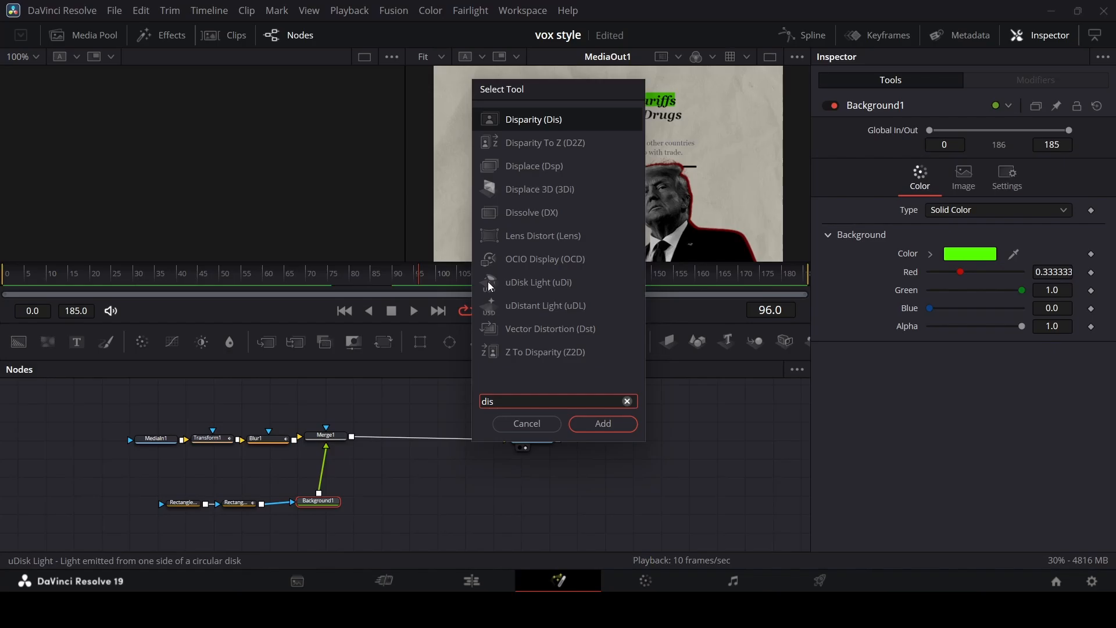
type("pla")
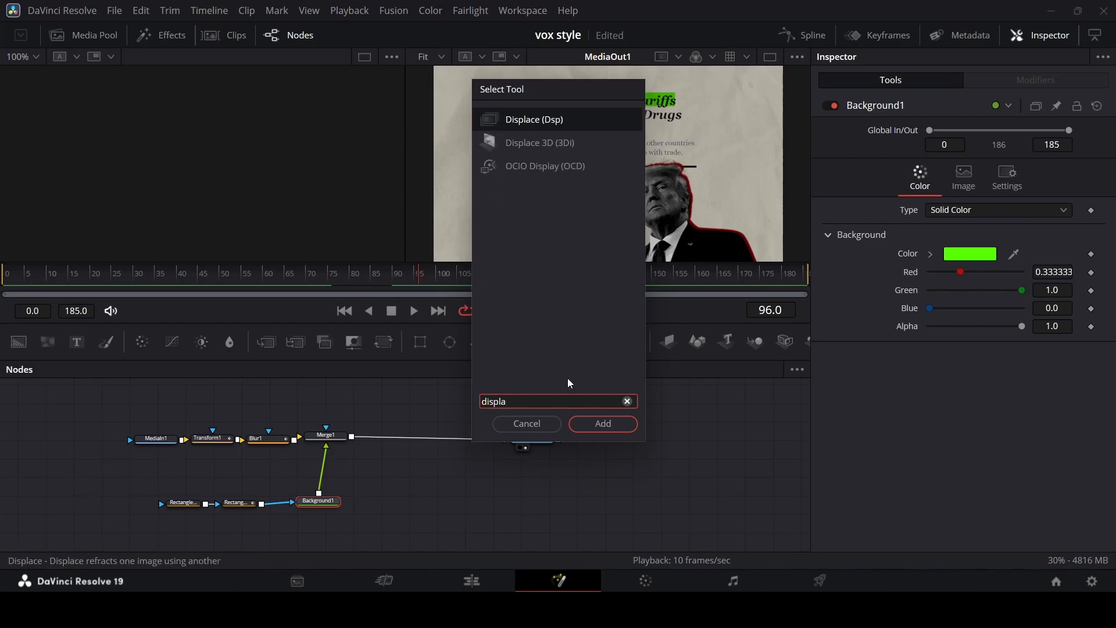
left_click(592, 425)
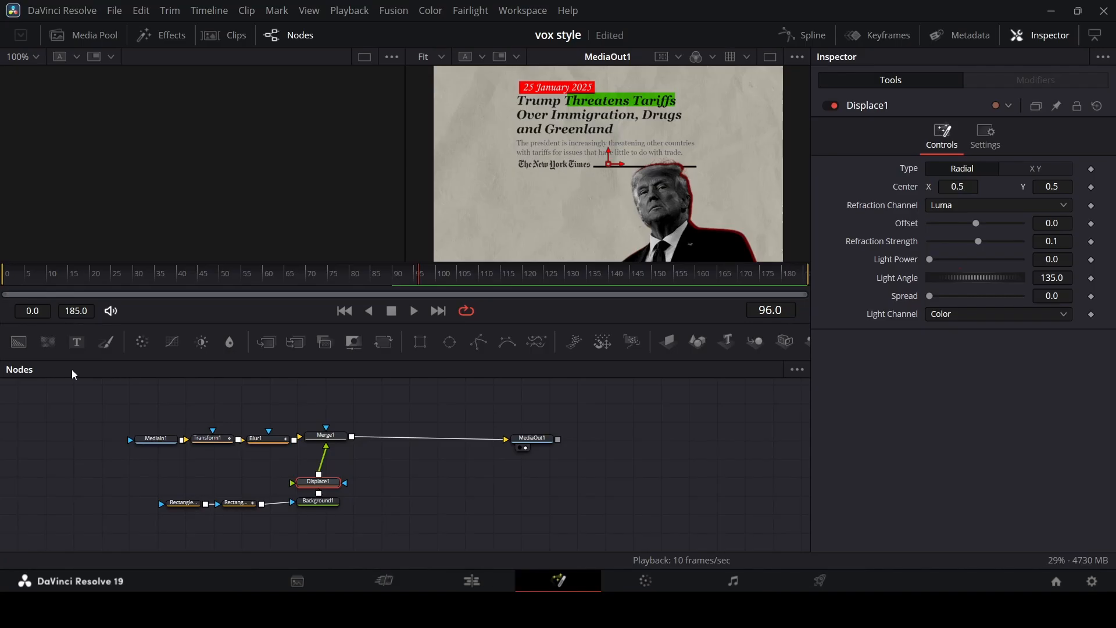
Add a FastNoise node, feed it into Displace1 to roughen the highlight's edges, and adjust the noise's Detail and Scale
left_click_drag(47, 348, 59, 368)
left_click_drag(103, 399, 303, 488)
left_click_drag(233, 483, 232, 491)
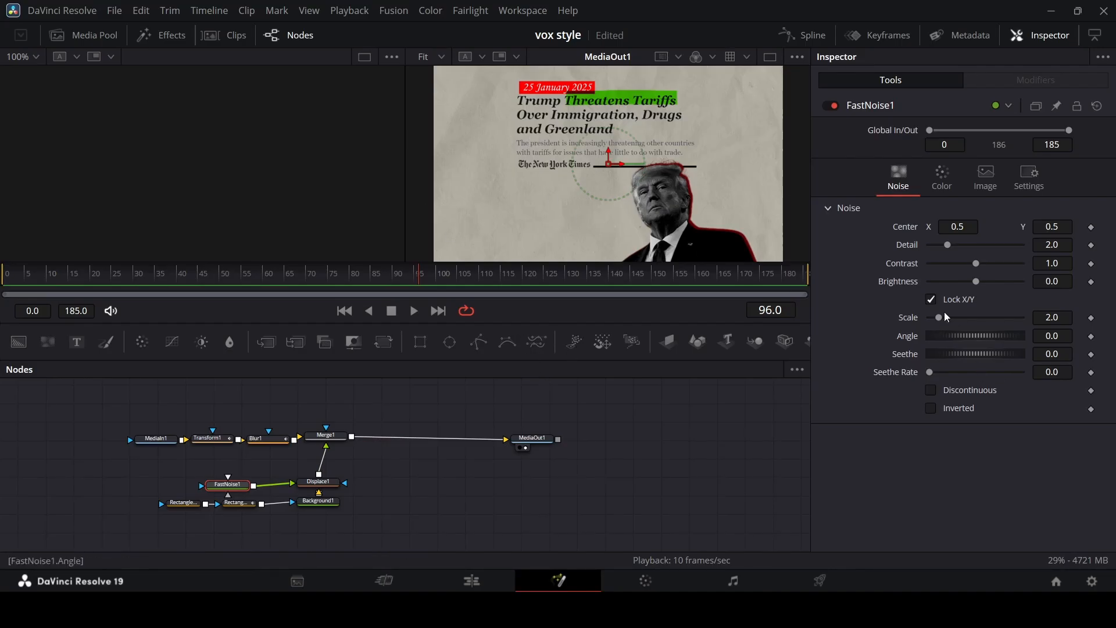
left_click_drag(233, 489, 232, 486)
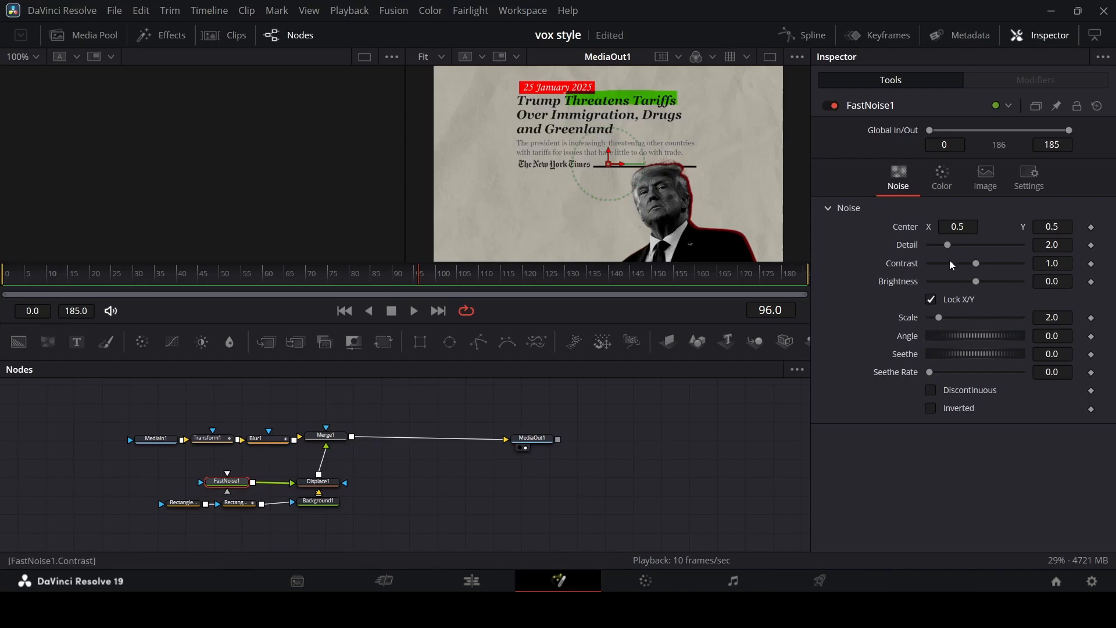
left_click_drag(949, 251, 974, 247)
mouse_move(941, 319)
left_mouse_down()
mouse_move(950, 317)
mouse_move(940, 323)
left_mouse_up()
Set Merge1's Center Y to 0.484 to line the green highlight up with the headline words
left_click(325, 436)
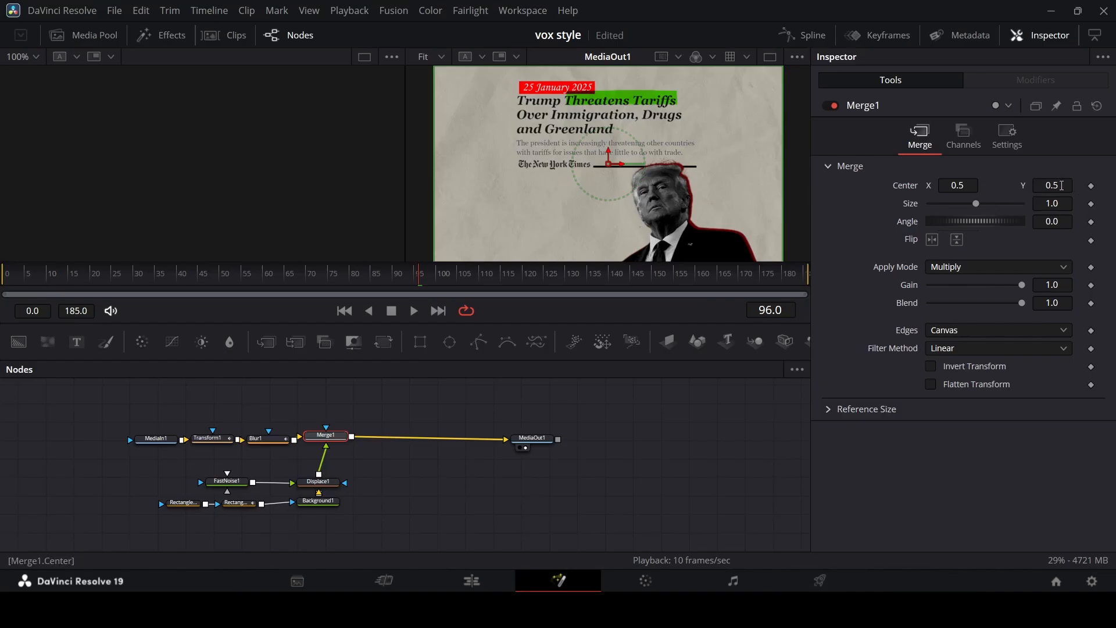
left_click_drag(1062, 189, 1048, 189)
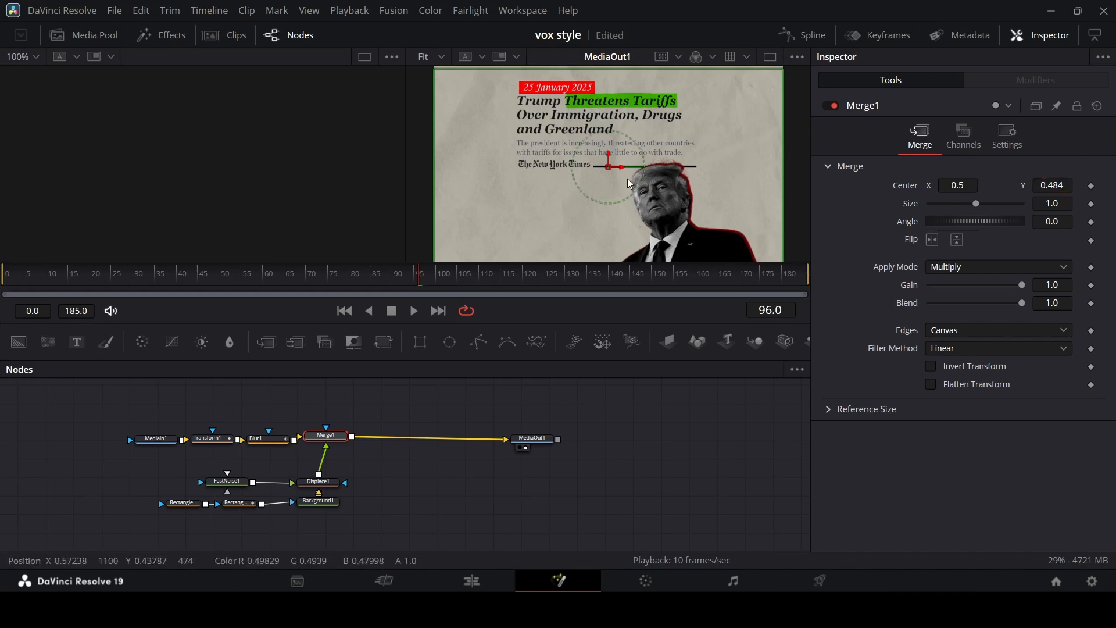
left_click(408, 475)
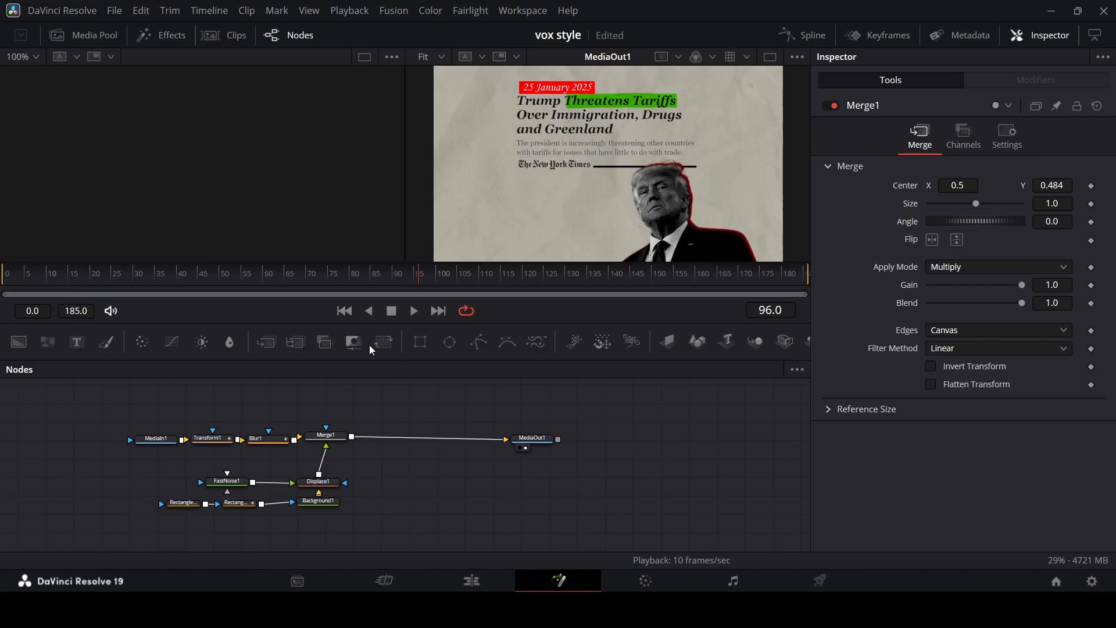
Play back the composition from frame 0 to check the displaced highlight, and save the project
left_click_drag(421, 285, 1, 281)
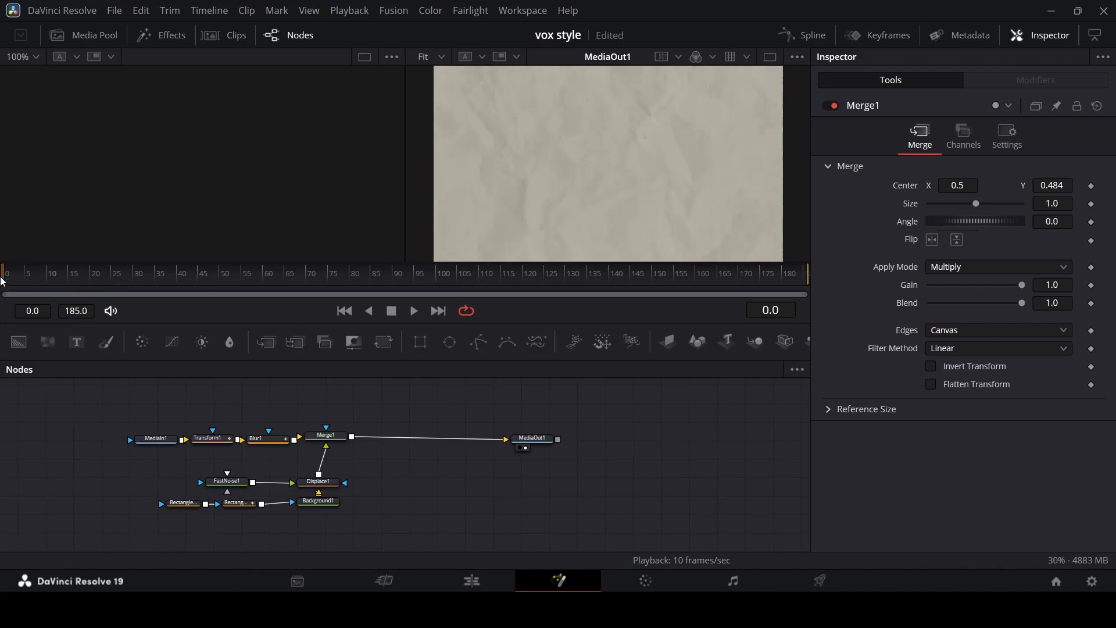
key("space")
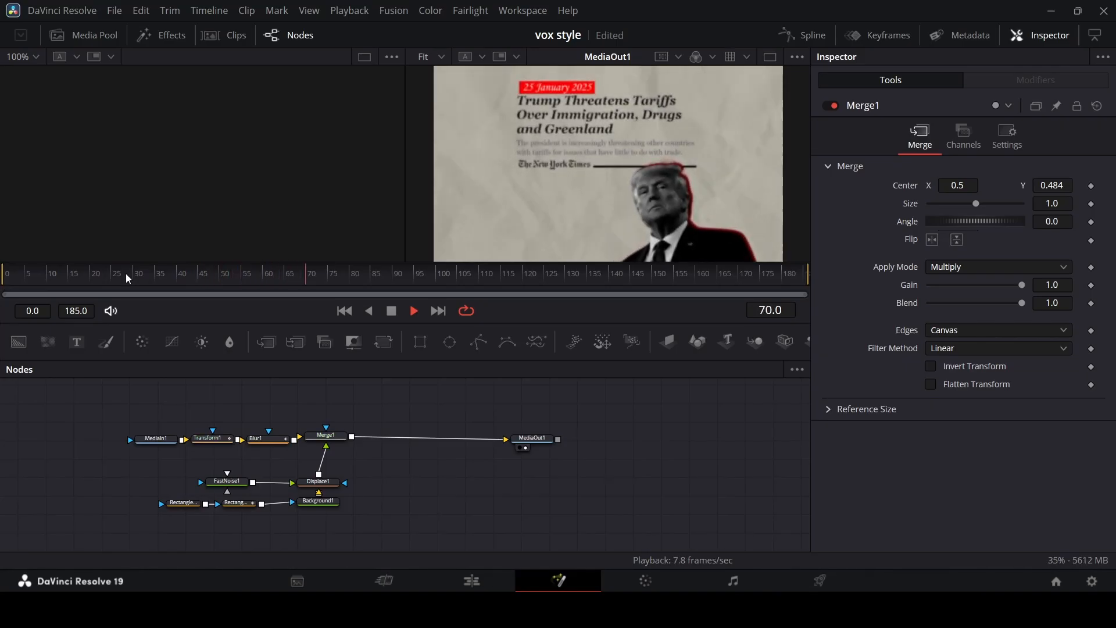
left_click(140, 278)
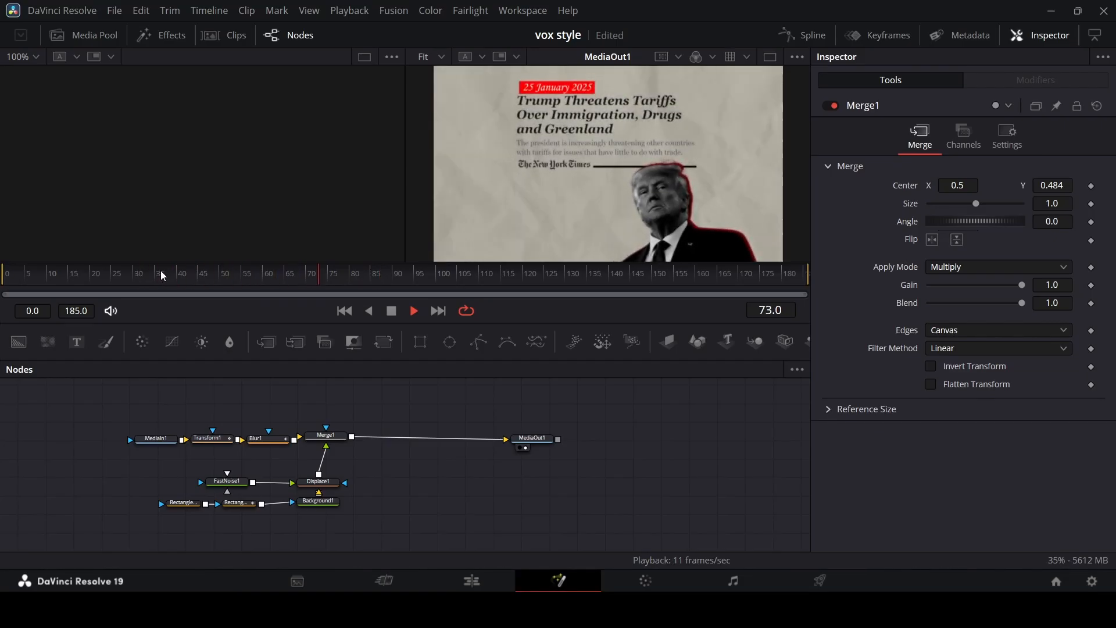
key("space")
key("ctrl+s")
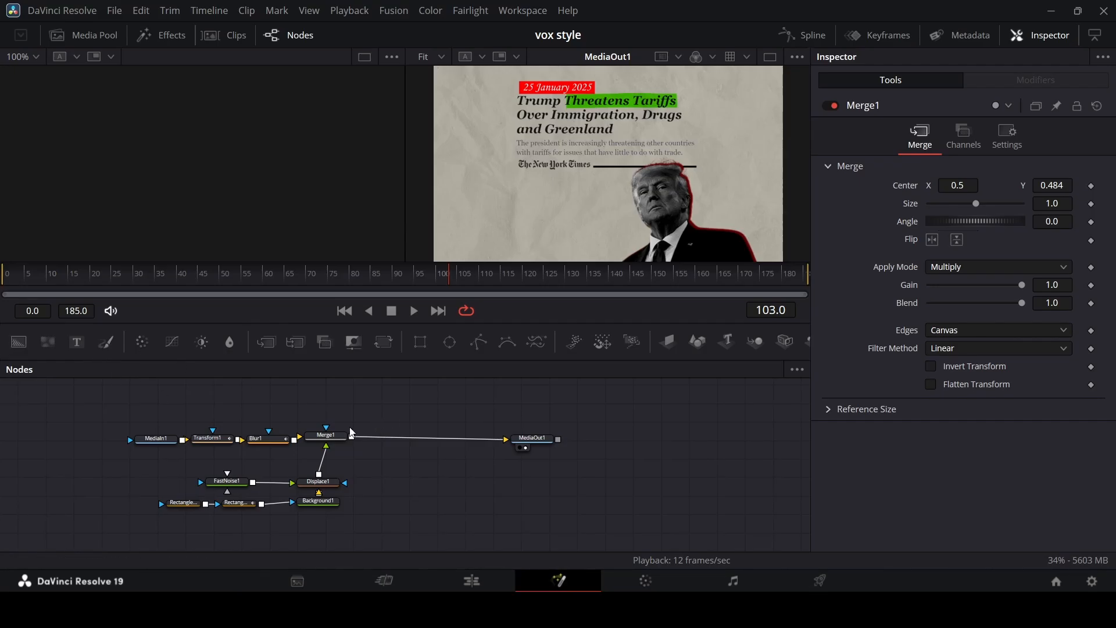
Insert a second Displace node after Merge1 and feed the Paper Texture.mp4 clip into it as the displacement source
left_click(341, 440)
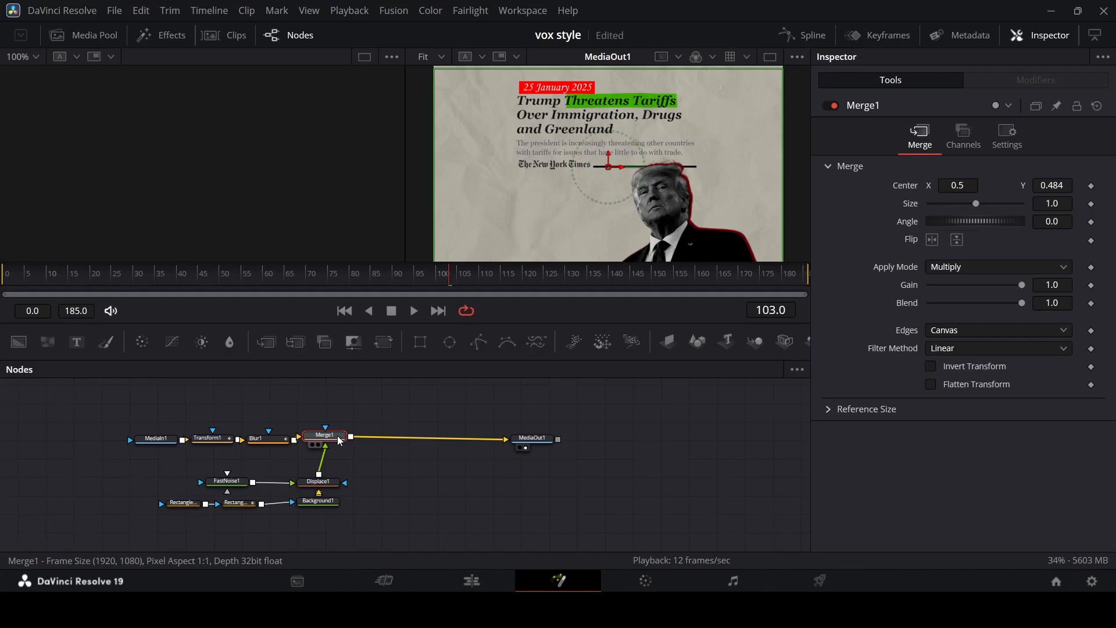
key("shift+space")
type("displa")
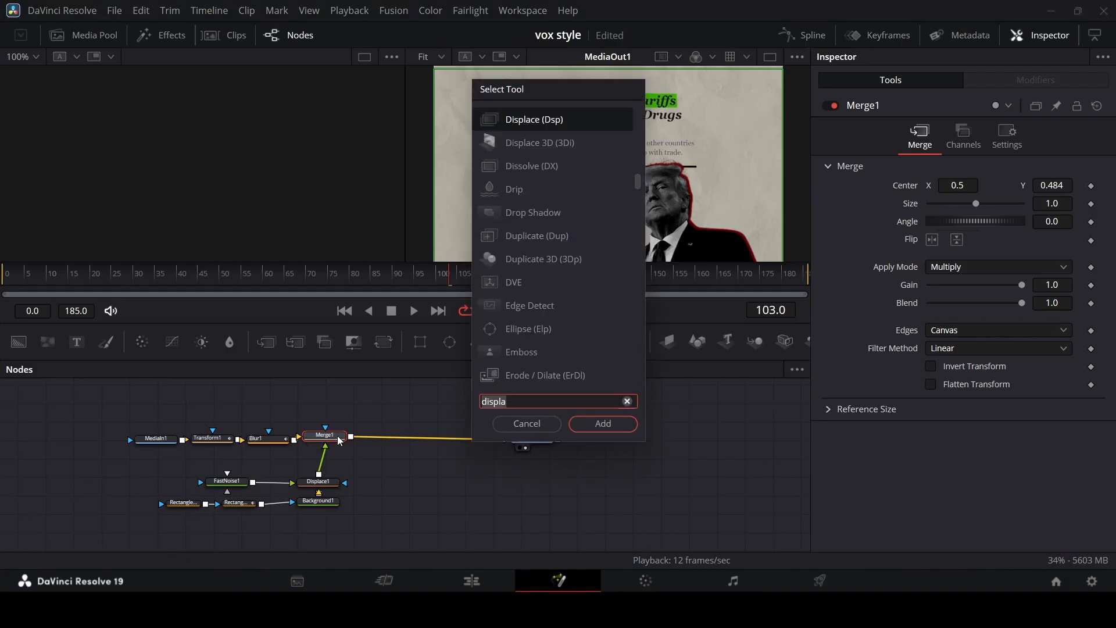
type("di")
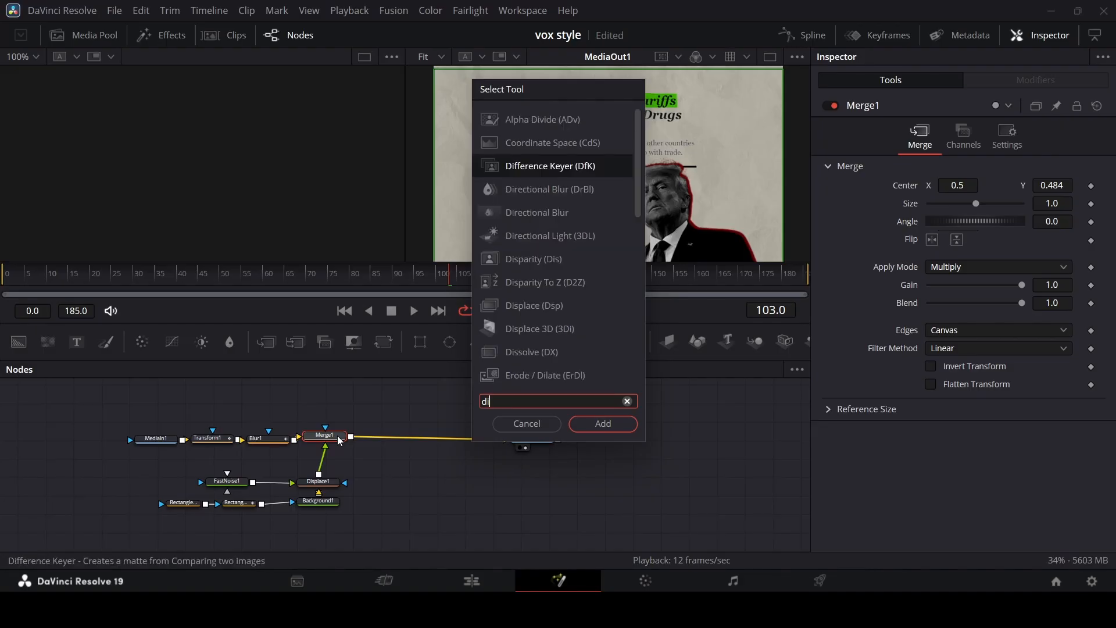
type("splace")
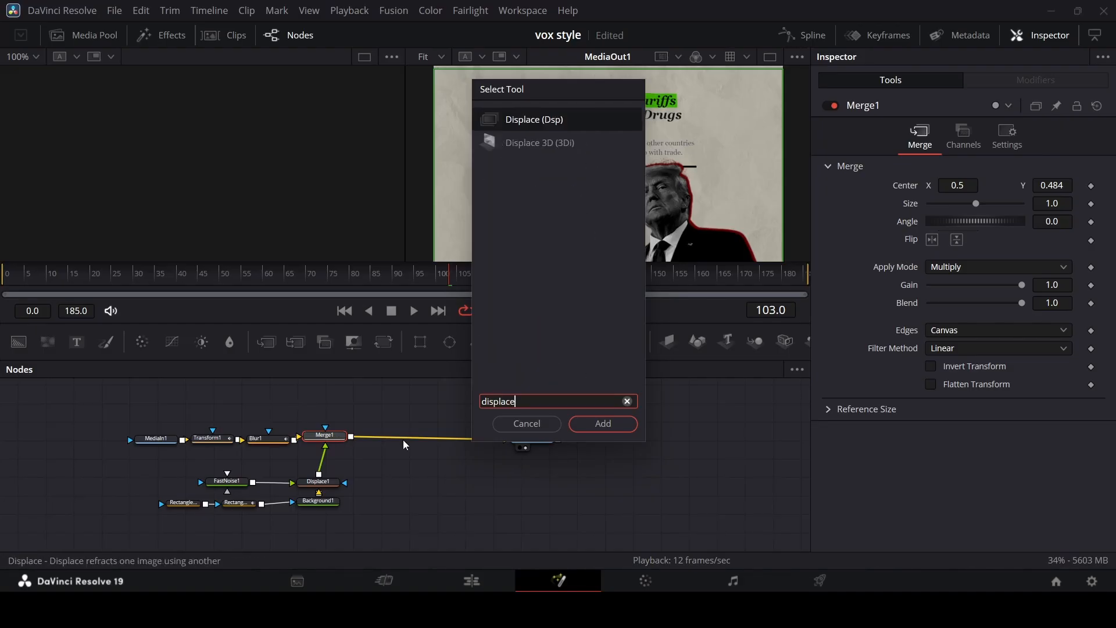
left_click(602, 423)
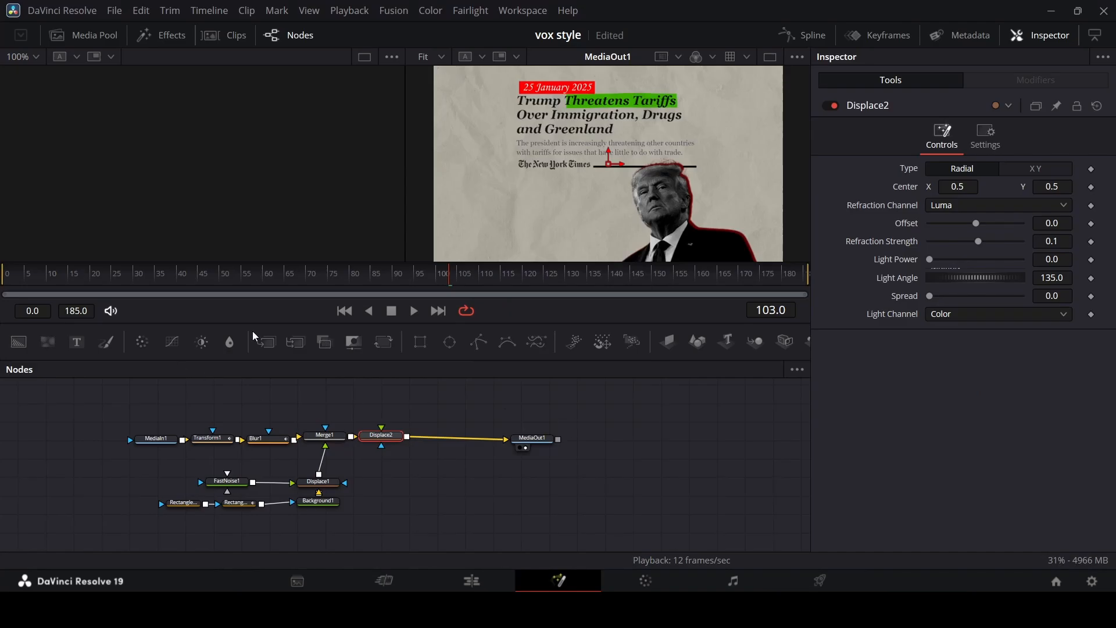
left_click(86, 36)
left_click_drag(220, 187, 388, 418)
Switch Displace2 to X Y type, with X Refraction 0.01 and Y Refraction 0.002
left_click(381, 446)
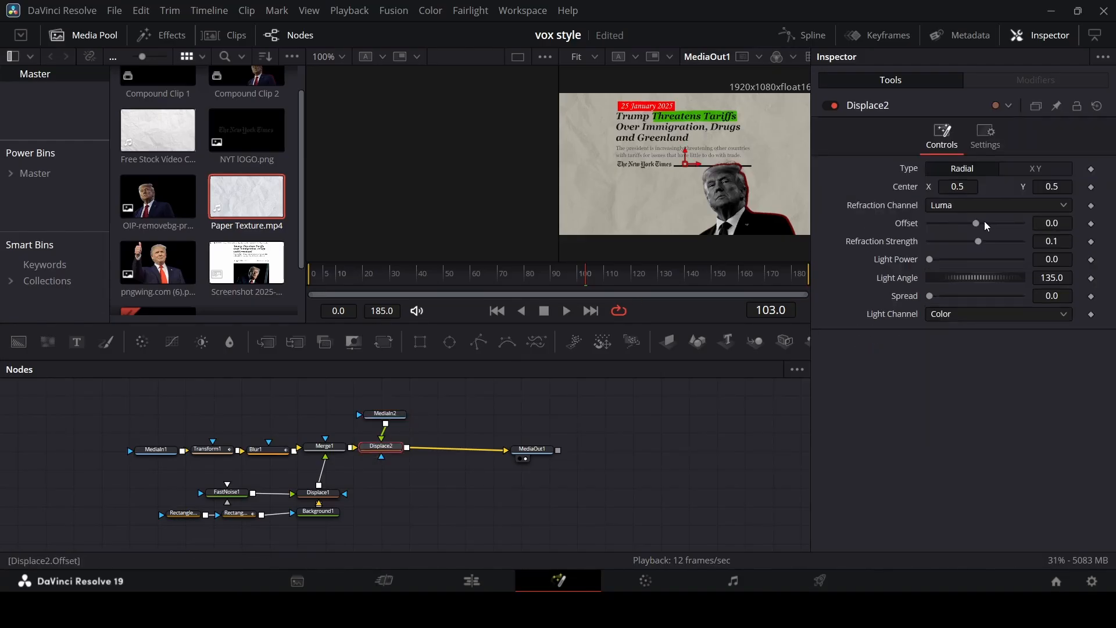
left_click(1041, 168)
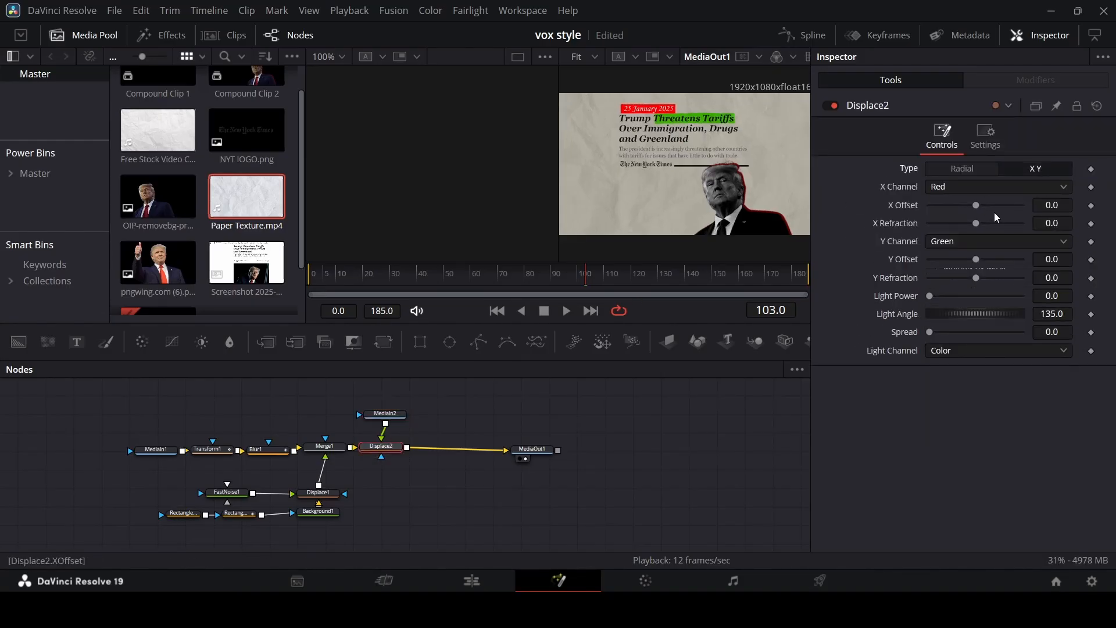
left_click_drag(978, 223, 985, 226)
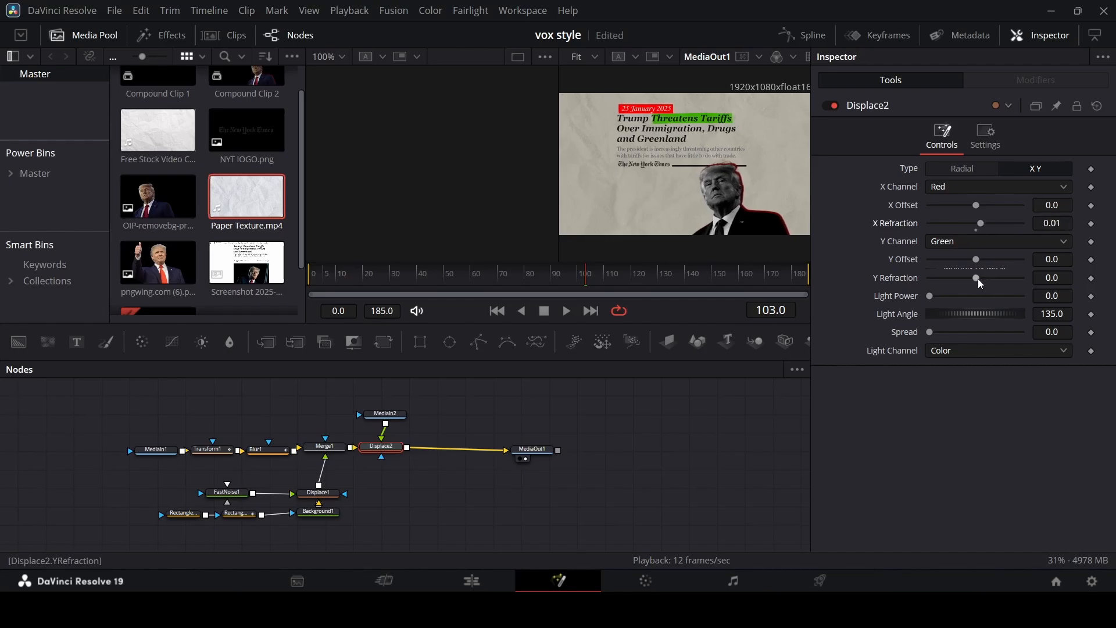
left_click_drag(980, 283, 981, 283)
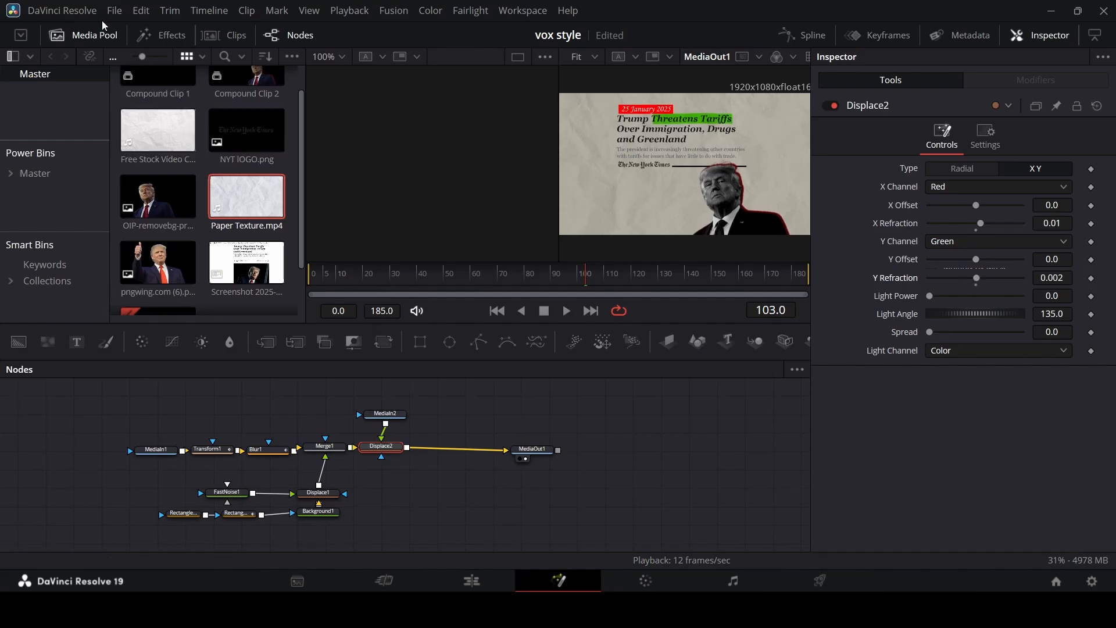
left_click(87, 34)
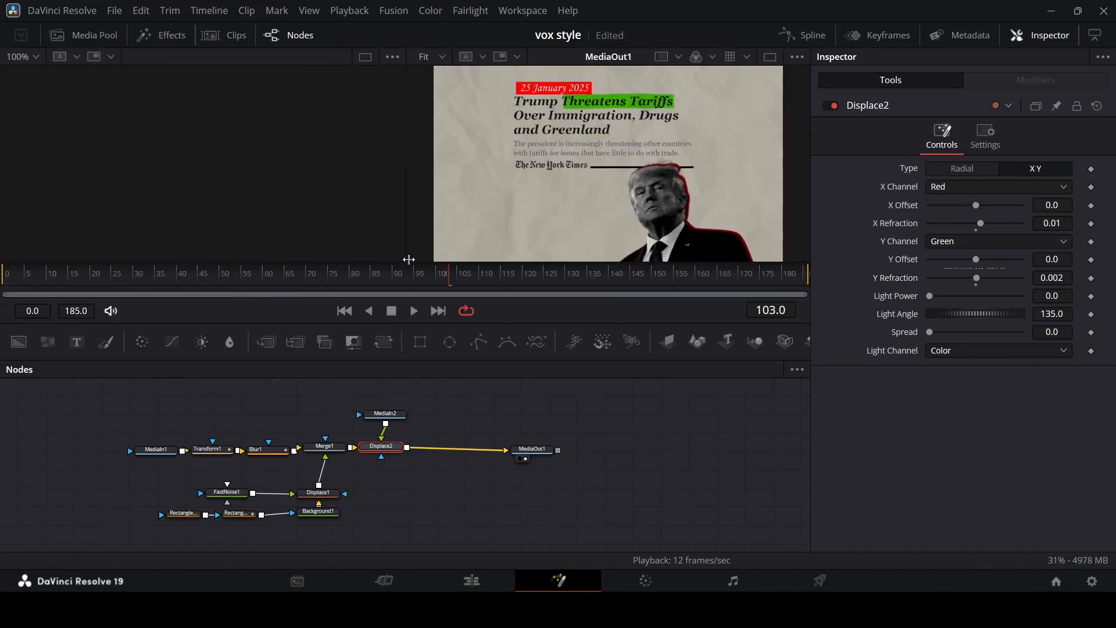
Play back the composition in Fusion, then the full animation from the start of Timeline 1 on the Edit page
left_click(13, 278)
key("space")
left_click(476, 583)
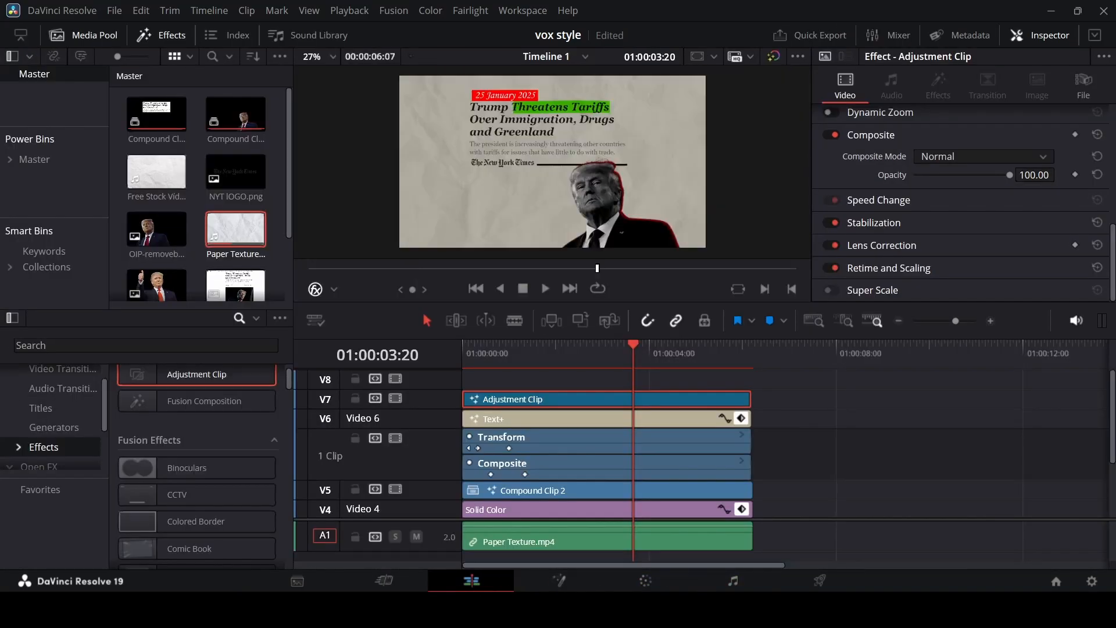
left_click_drag(634, 343, 359, 400)
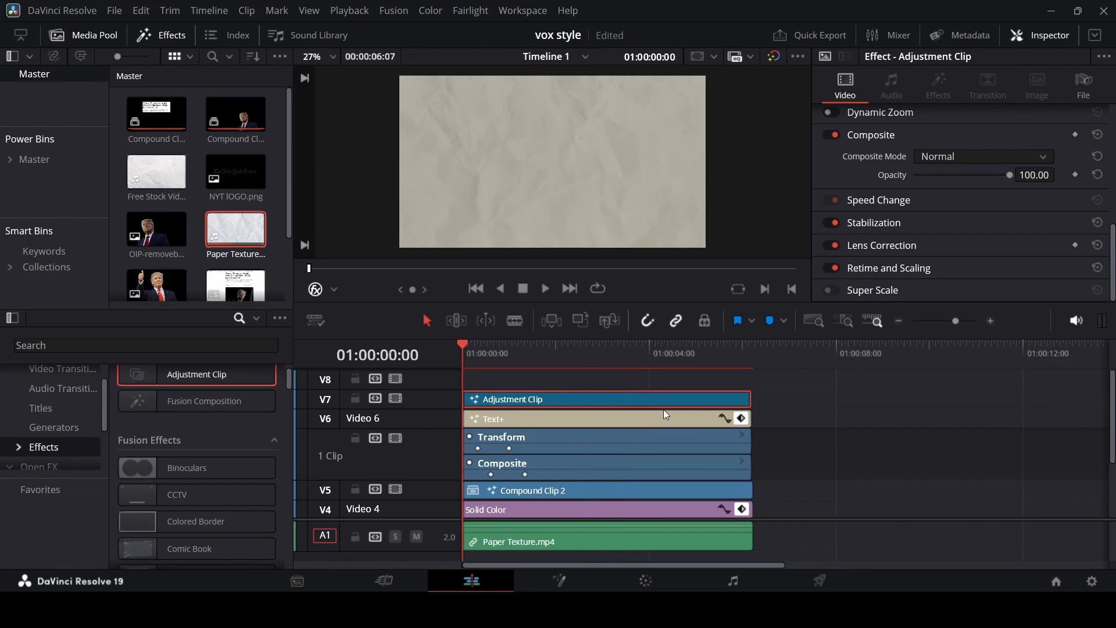
key("space")
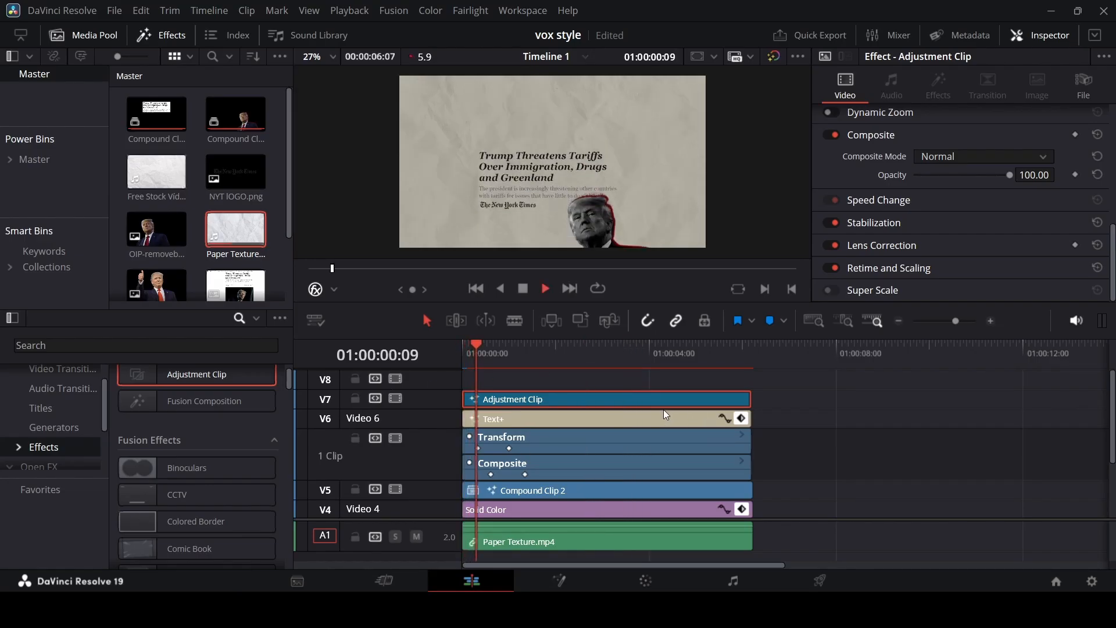
key("space")
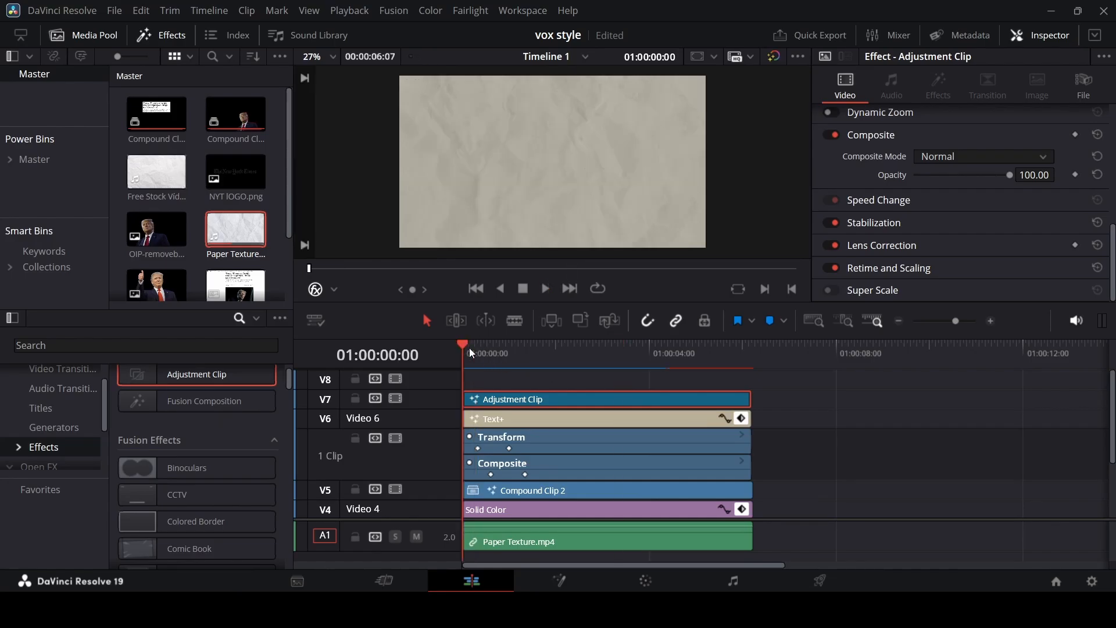
key("space")
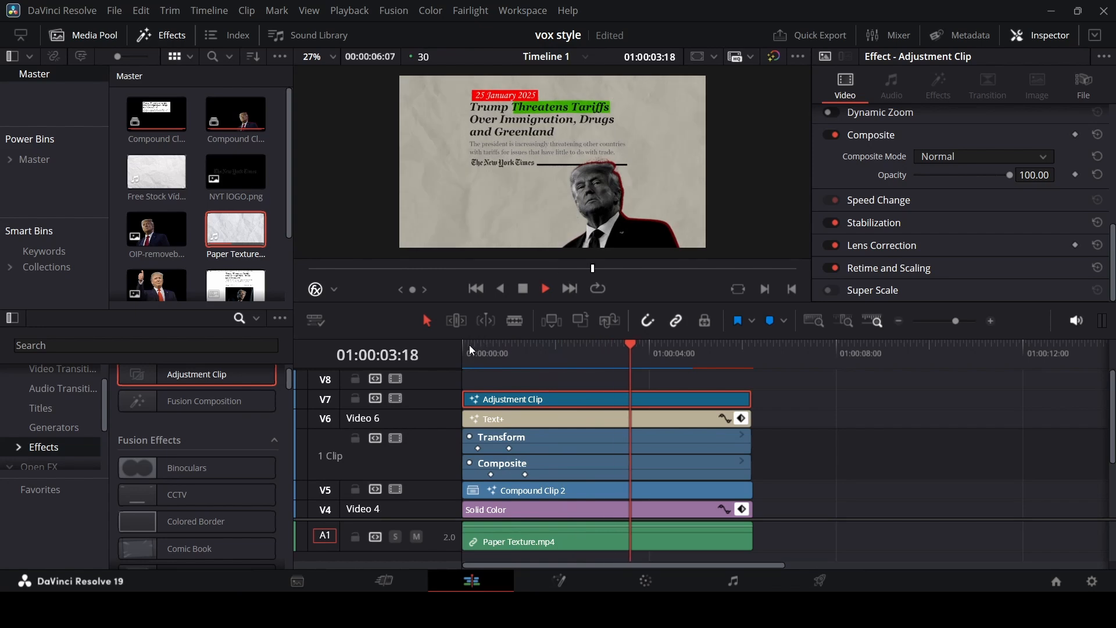
left_click(469, 344)
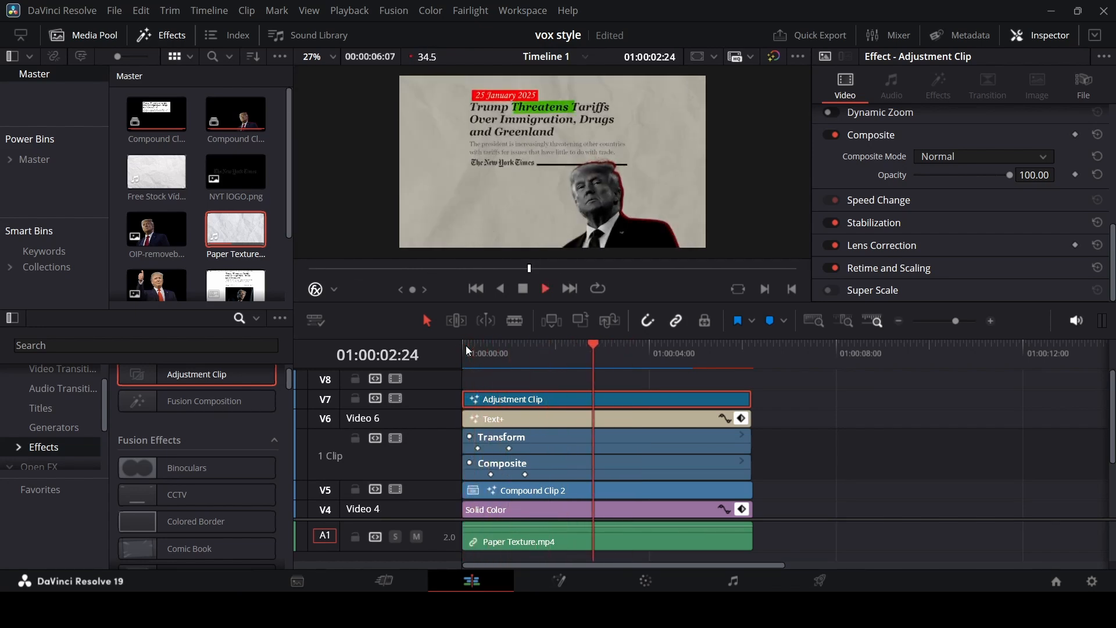
key("space")
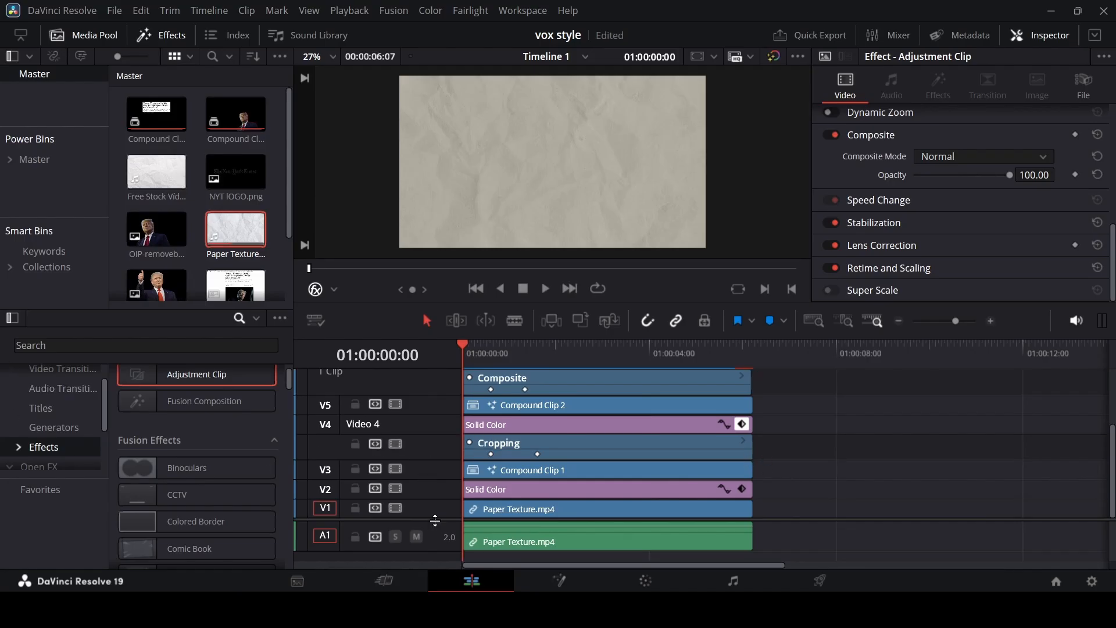
left_click_drag(435, 520, 435, 463)
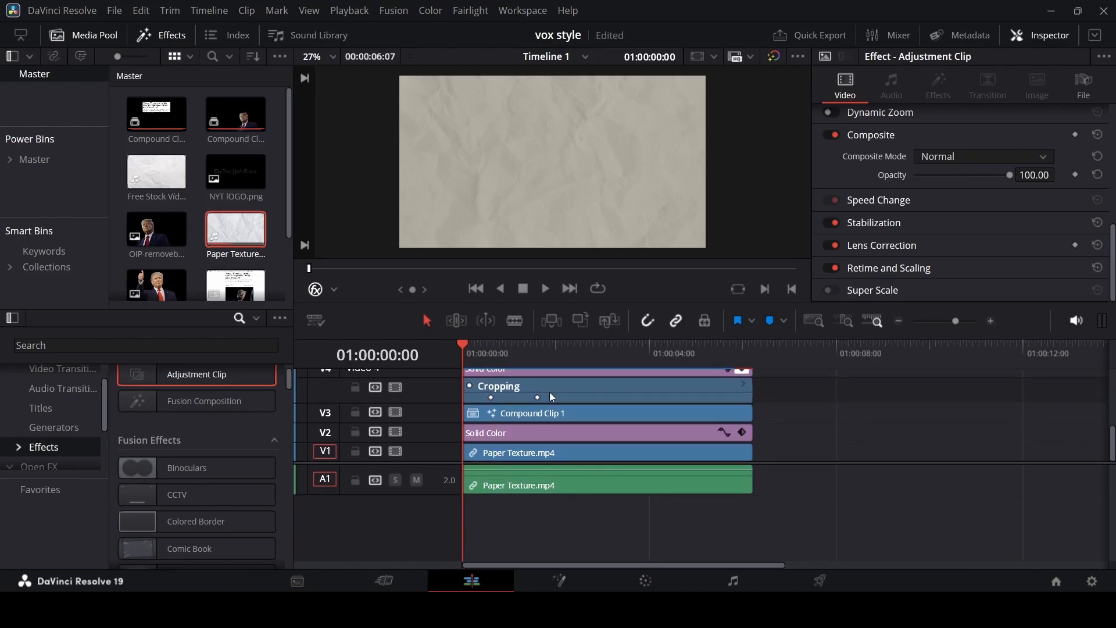
Reopen the adjustment clip's Fusion composition and examine the highlight reveal at frames 70, 80 and 75
left_click(567, 582)
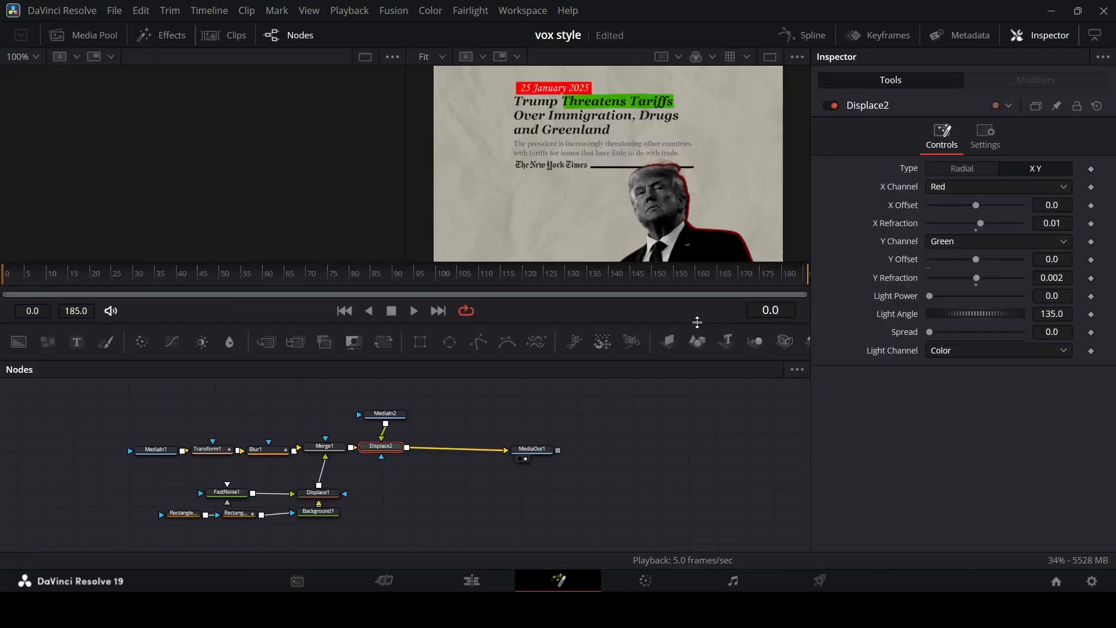
left_click(312, 275)
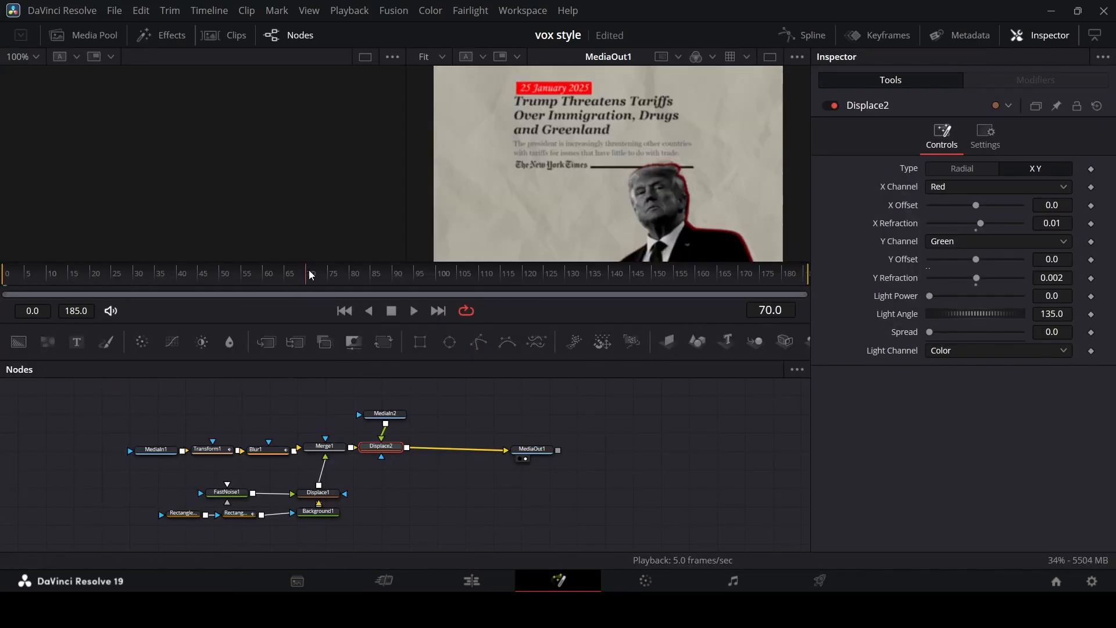
left_click(353, 275)
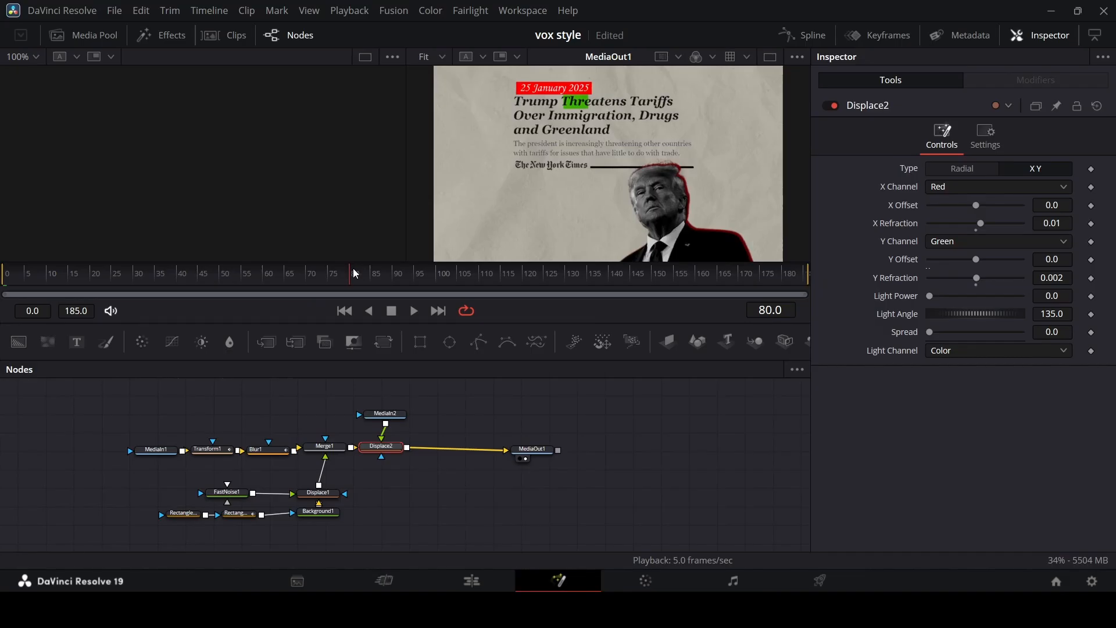
left_click(329, 274)
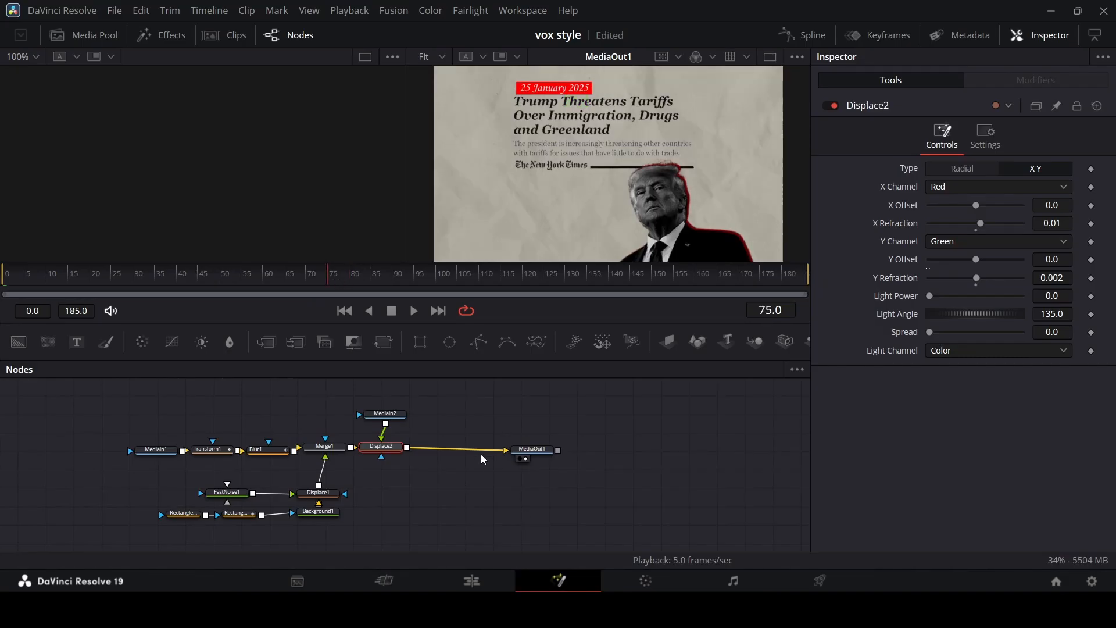
Return to the Edit page and browse the sound effects in the background folder of the Master power bin
left_click(485, 579)
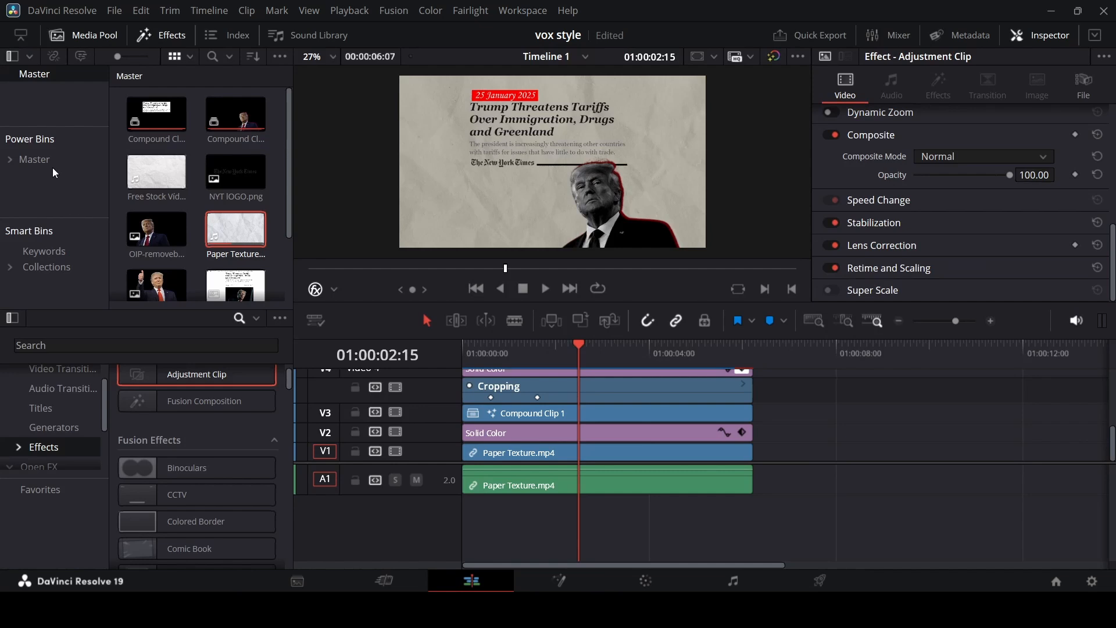
left_click(52, 162)
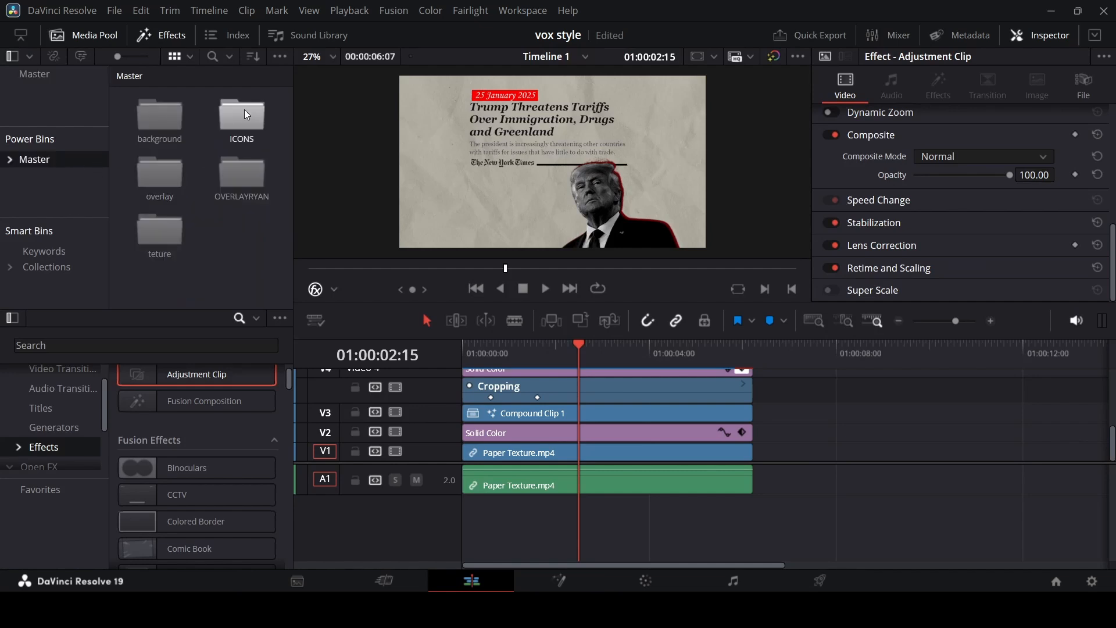
left_click(155, 135)
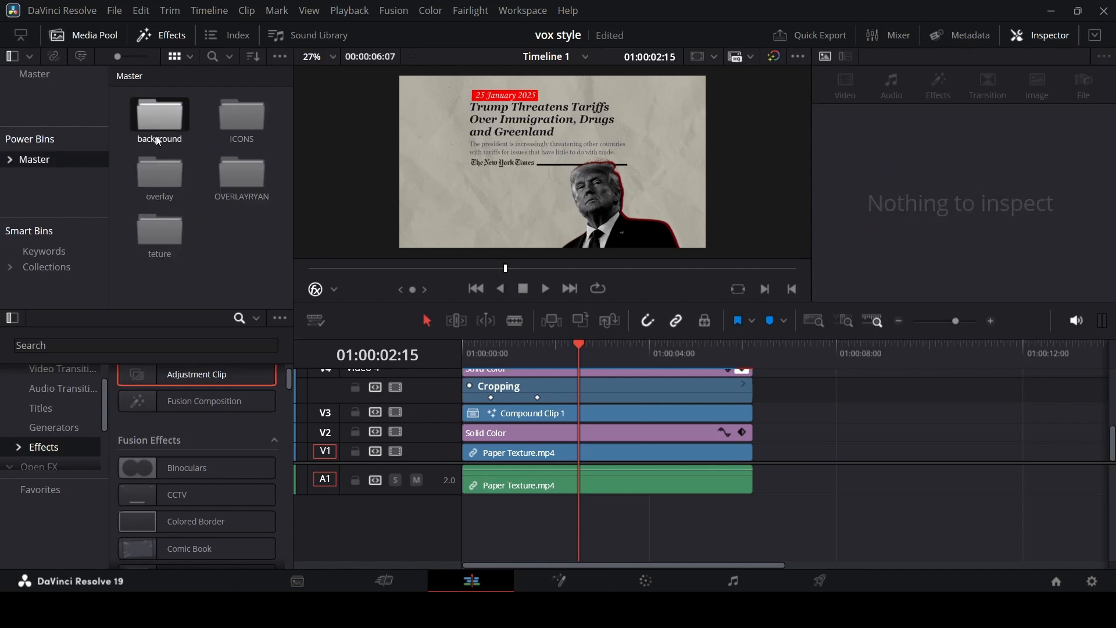
double_click(161, 124)
scroll(174, 151, "down", 5)
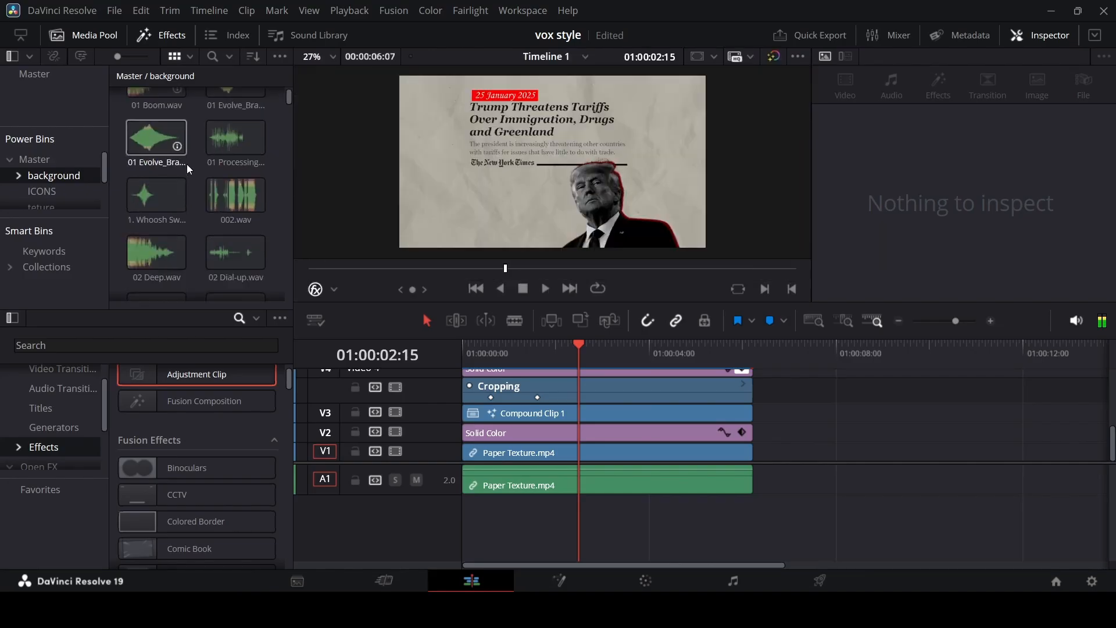
scroll(188, 164, "down", 10)
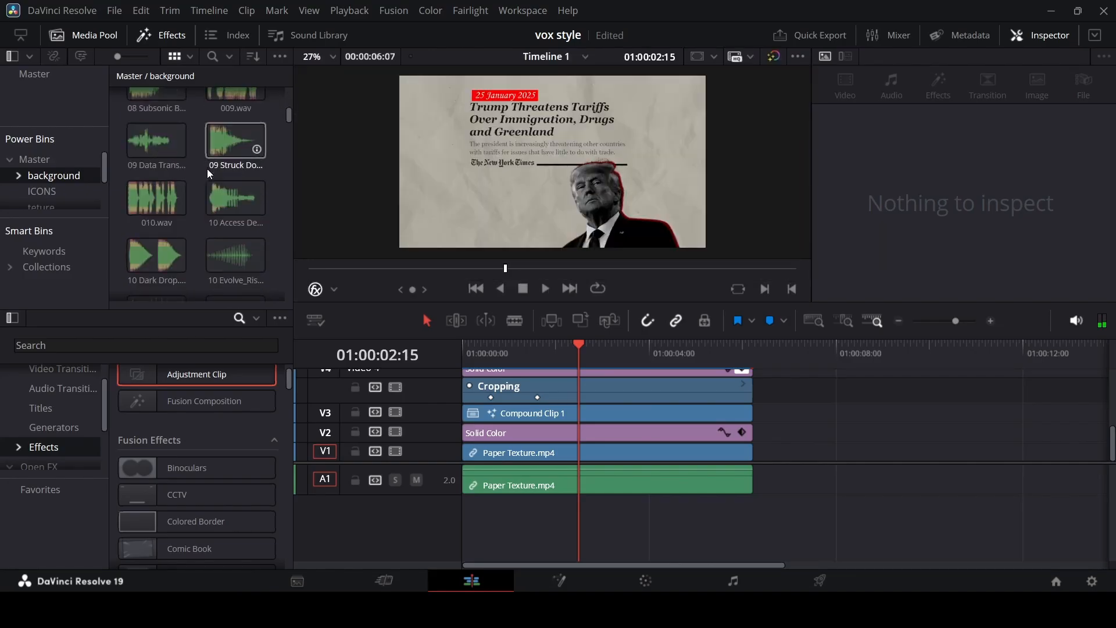
scroll(207, 170, "down", 8)
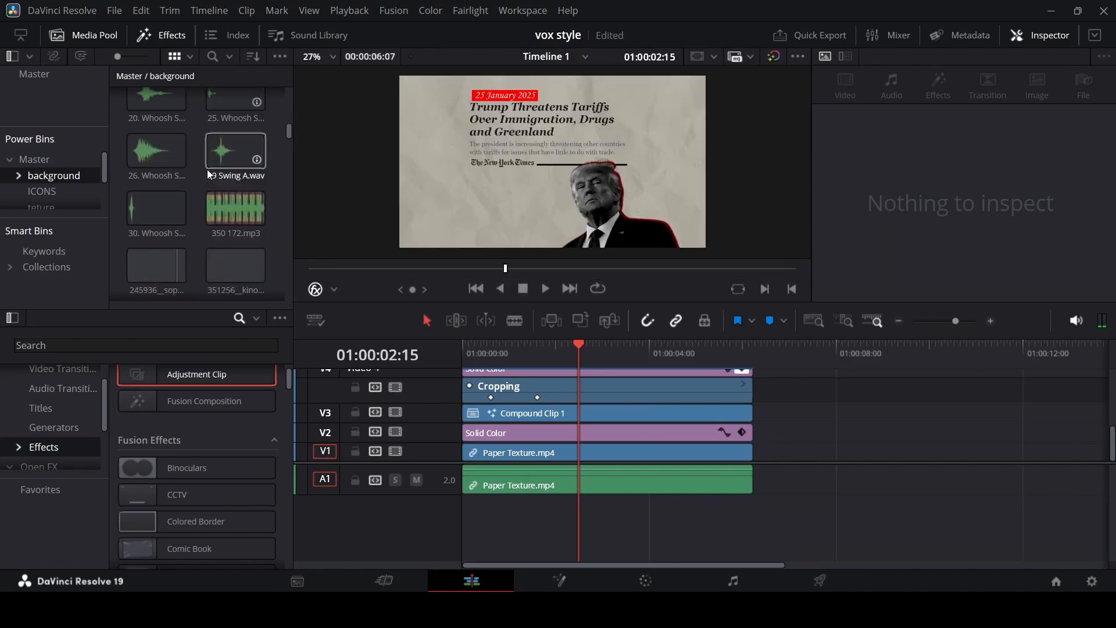
scroll(208, 170, "down", 3)
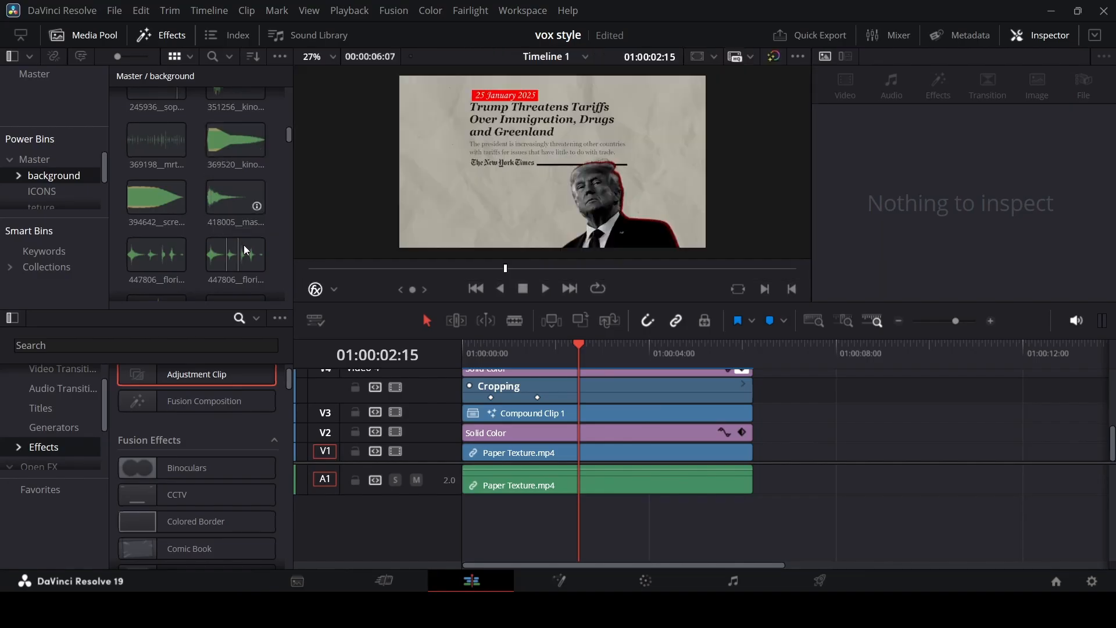
Search the bin for "hig", place Highlighter.mp3 on audio track A2 at 01:00:02:15 and trim its end to about one second long
left_click(212, 56)
type("hig")
left_click(165, 208)
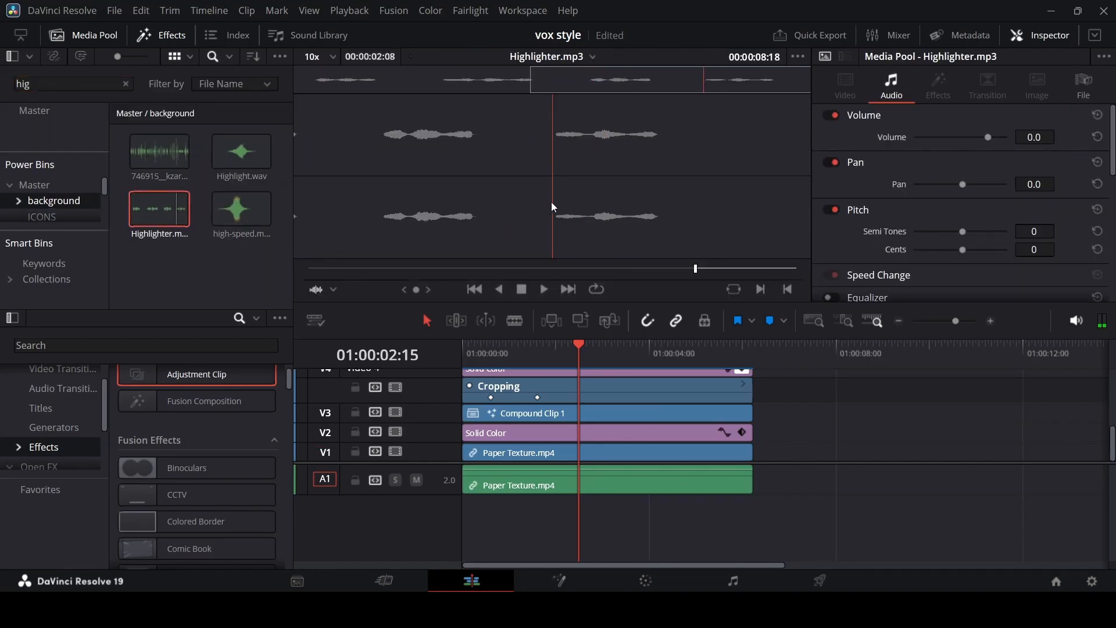
mouse_move(615, 210)
left_mouse_down()
mouse_move(657, 477)
mouse_move(630, 498)
mouse_move(573, 508)
left_mouse_up()
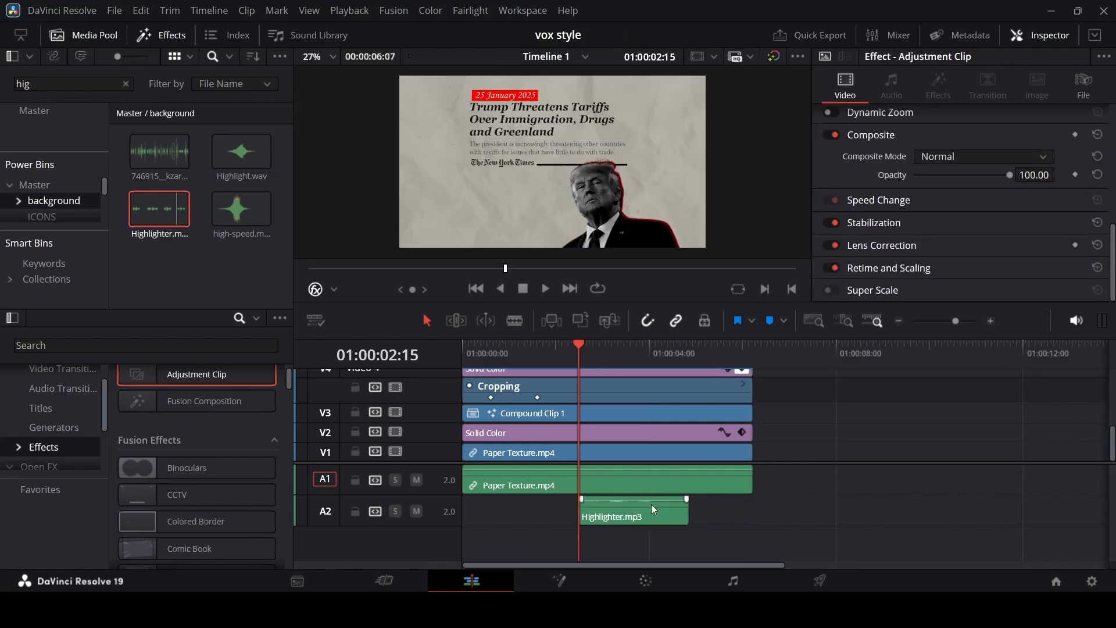
left_click_drag(687, 503, 625, 503)
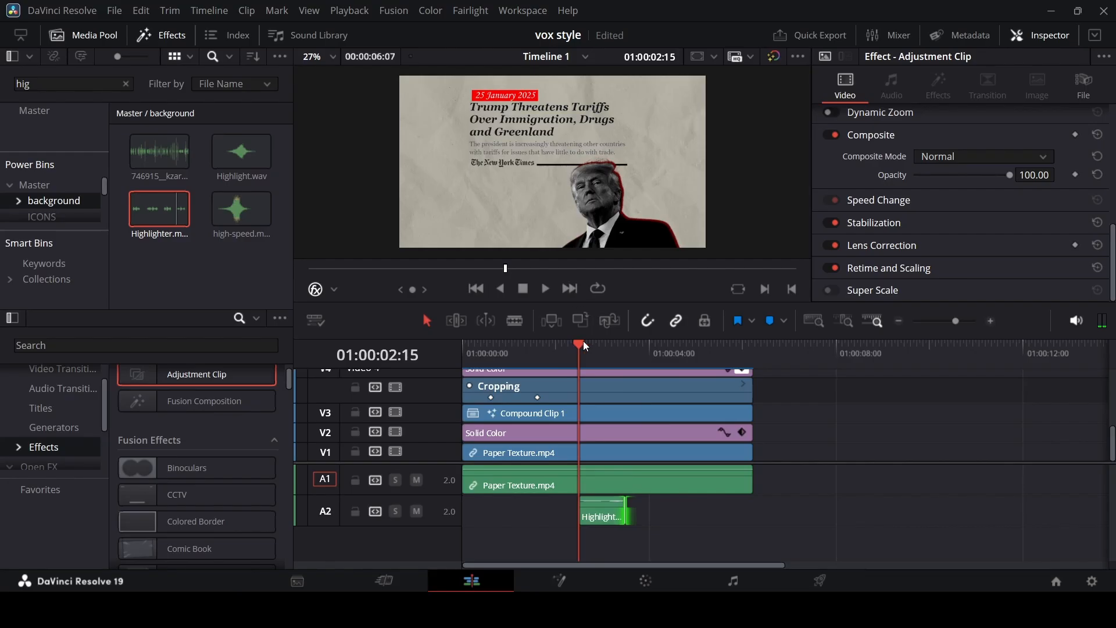
Play back the highlight reveal with its sound from 01:00:02:15, and return the playhead to the timeline start
key("space")
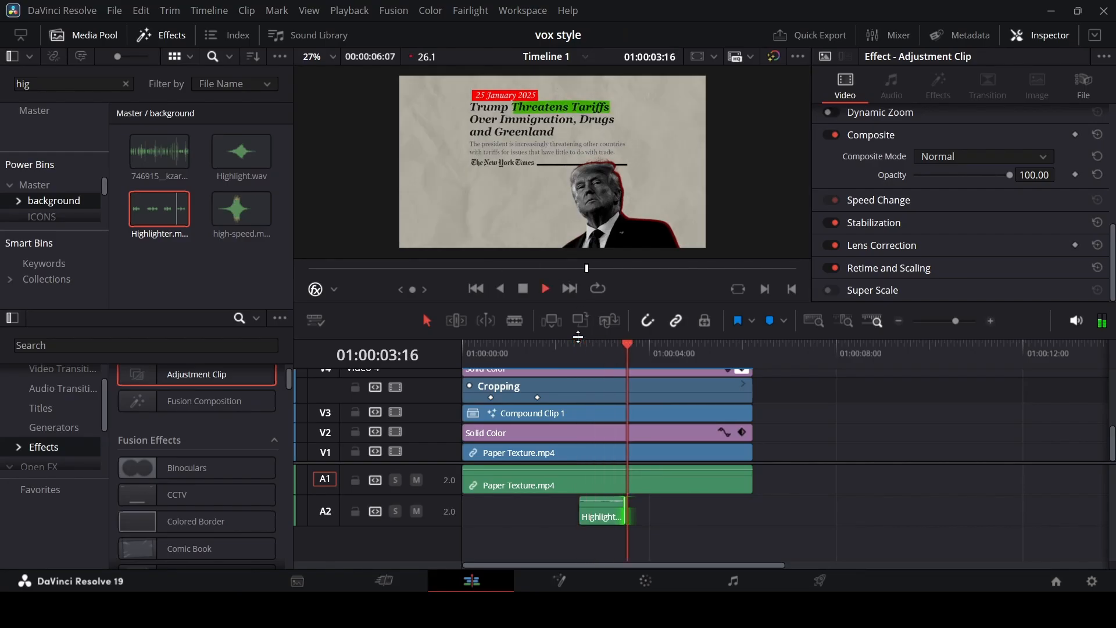
key("space")
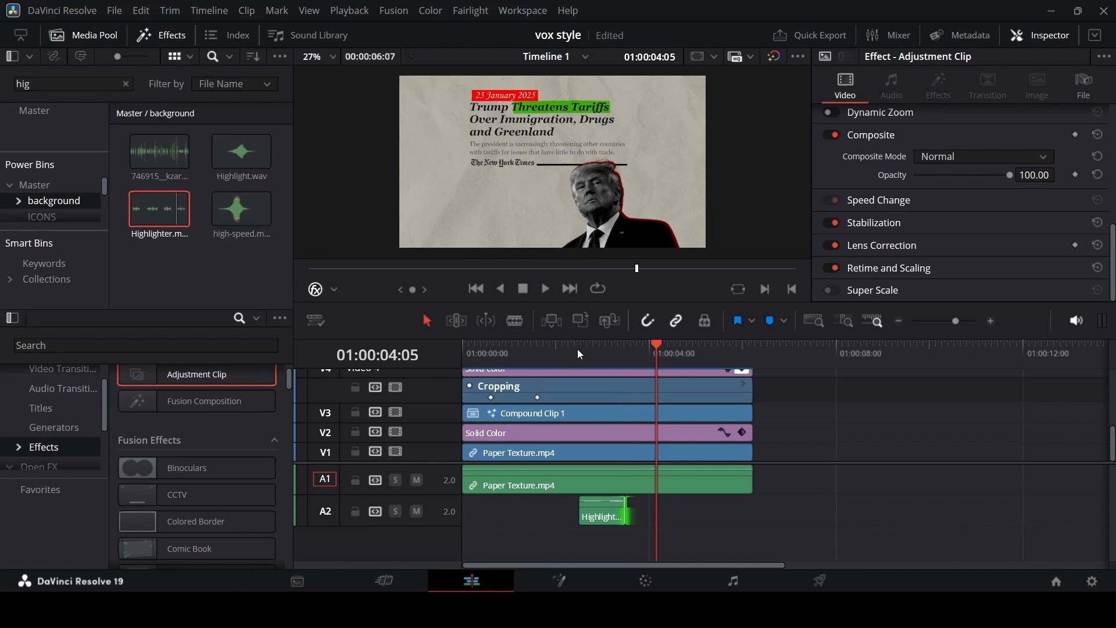
left_click_drag(659, 341, 452, 342)
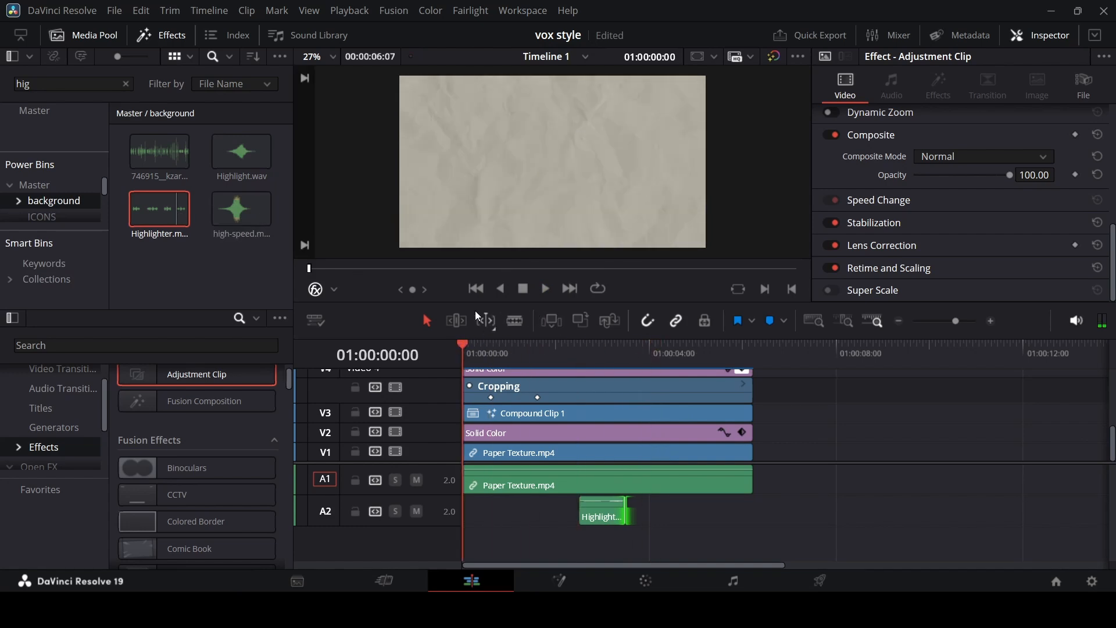